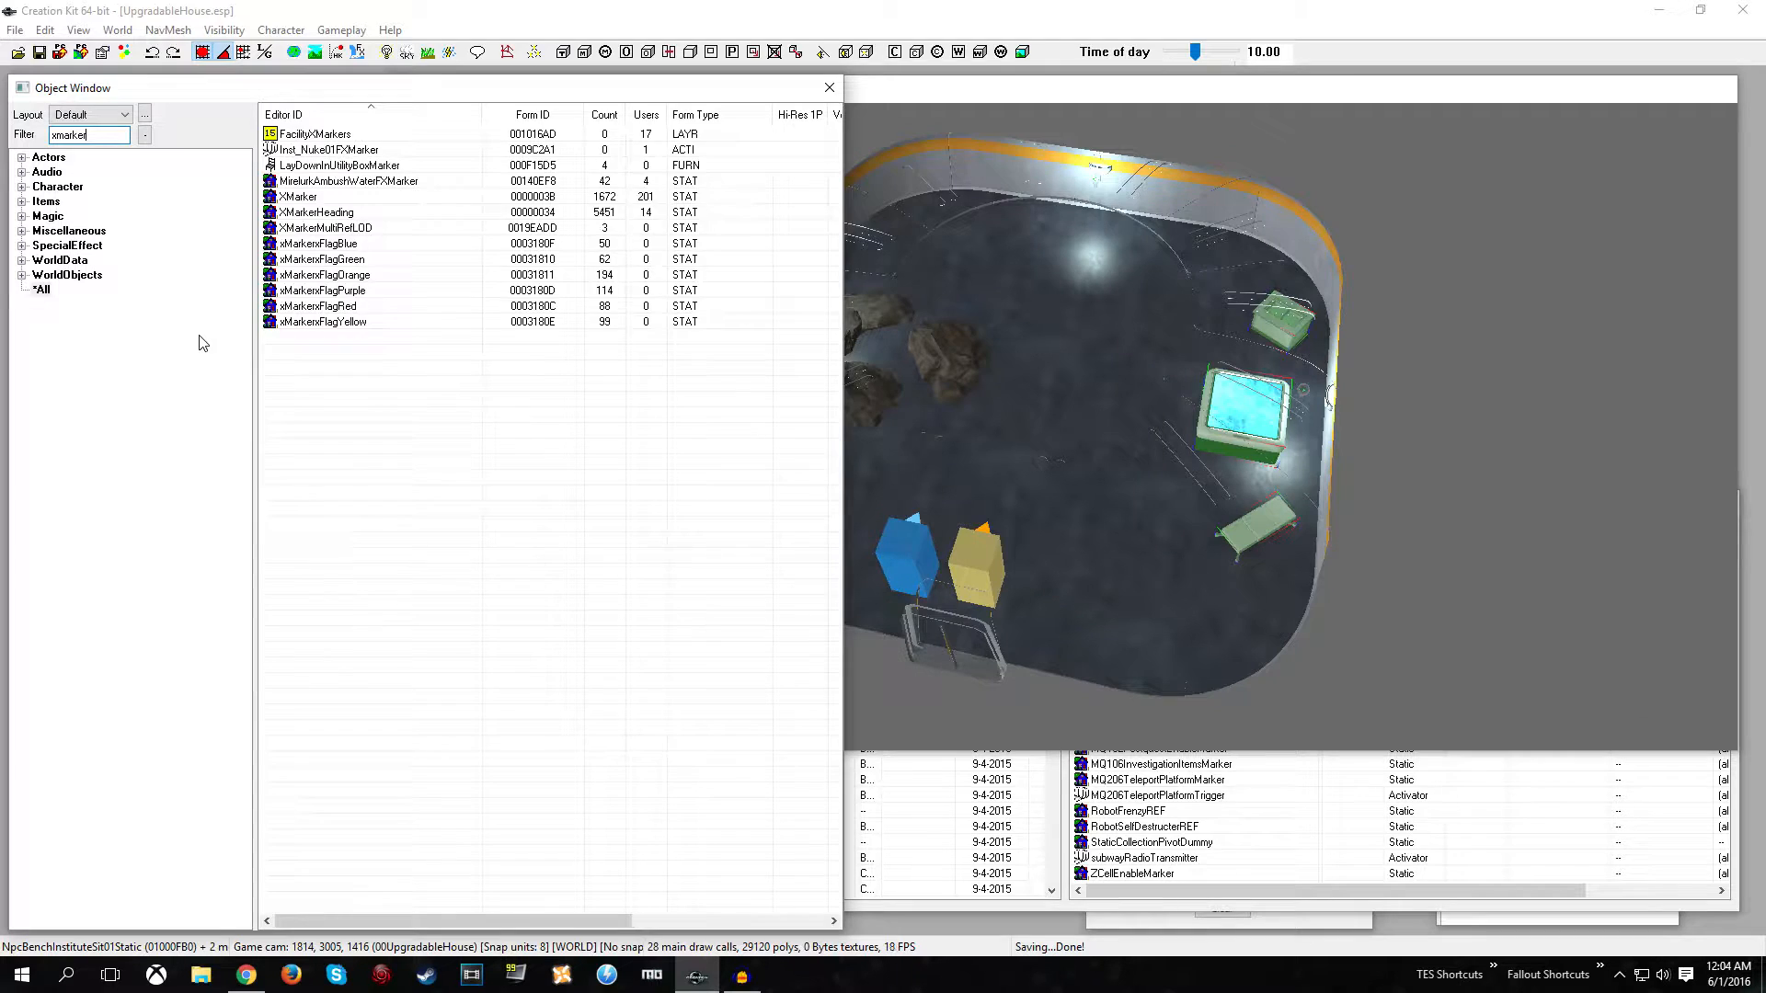
- Place two XMarker objects outside the room, one beyond the rock side and one beyond the furniture side
click(42, 290)
drag(299, 196, 1499, 469)
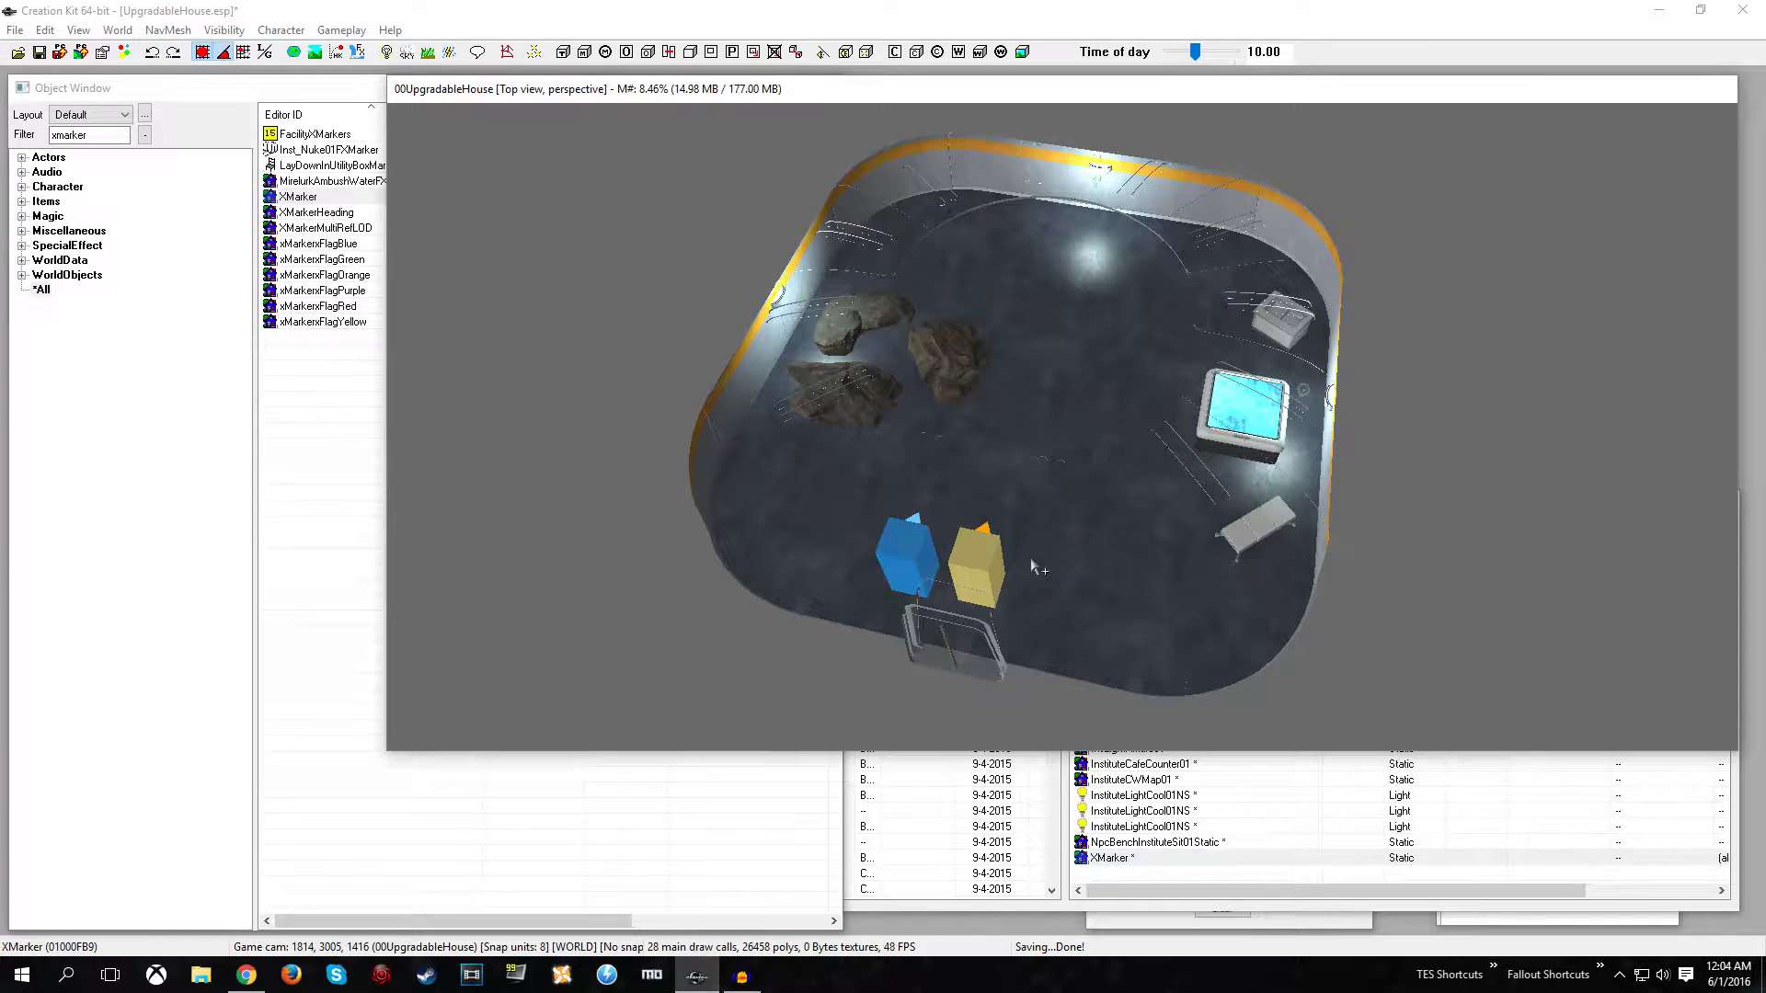
scroll(1039, 544, down, 2)
drag(1041, 267, 1367, 421)
drag(316, 199, 754, 288)
click(787, 368)
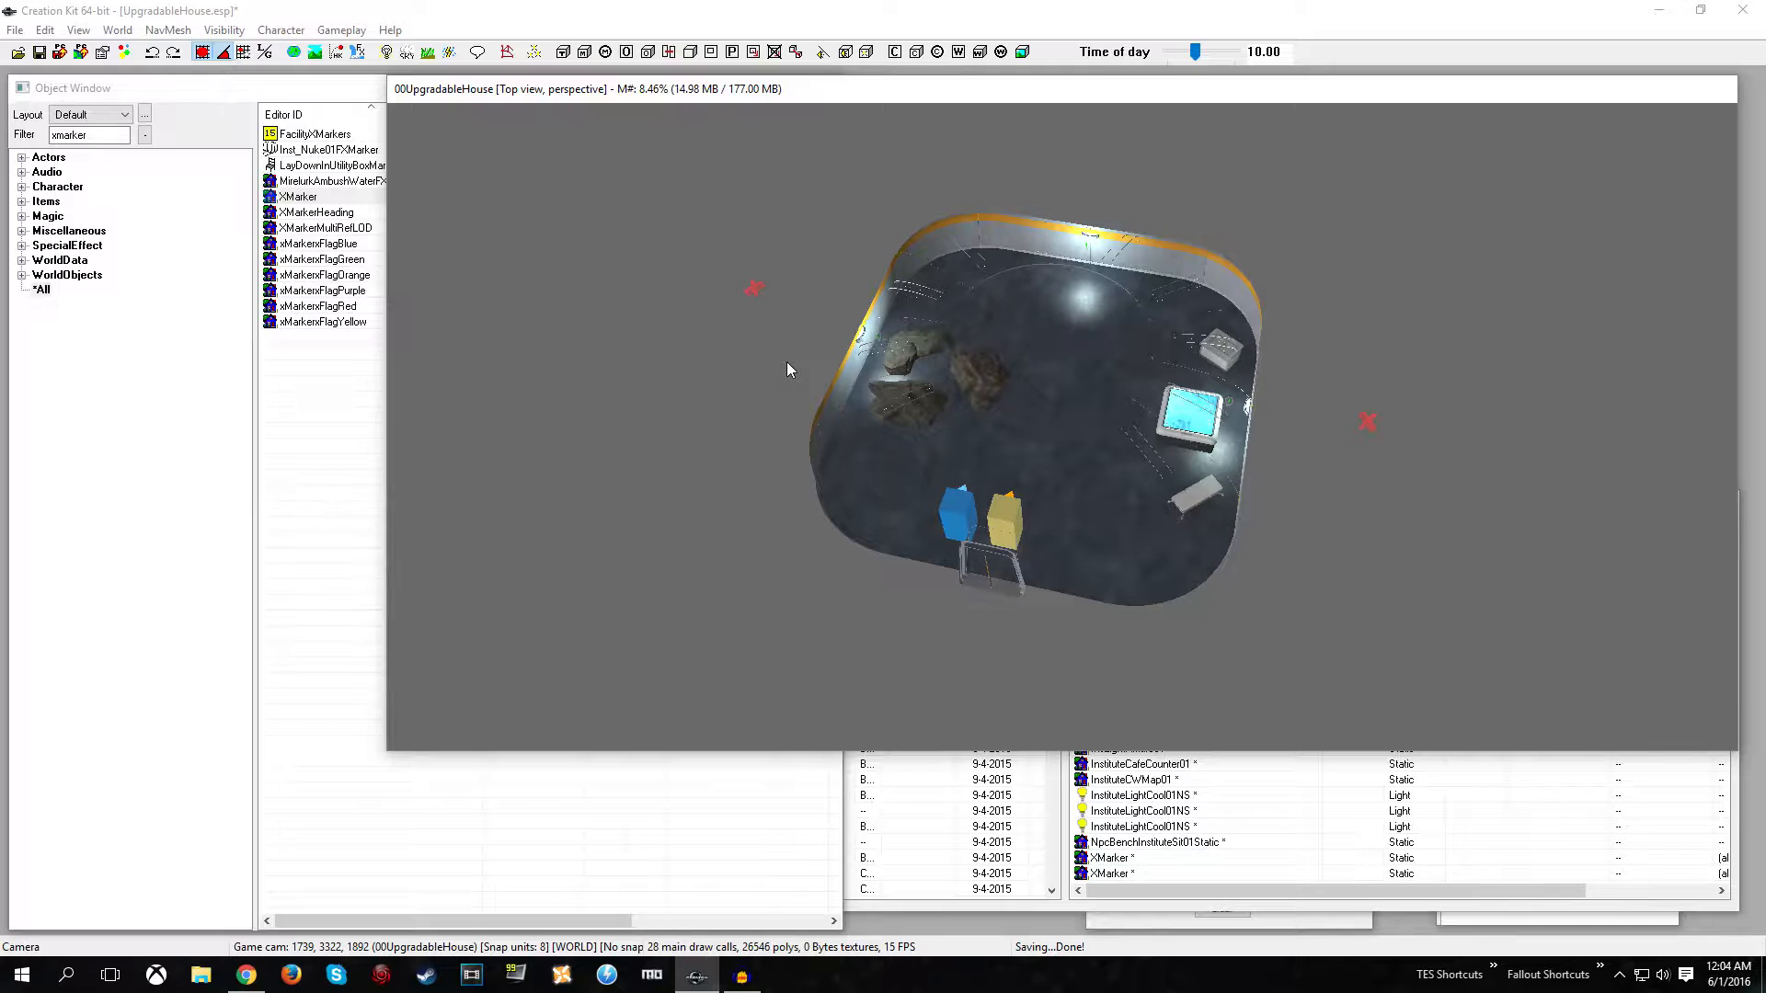
click(753, 289)
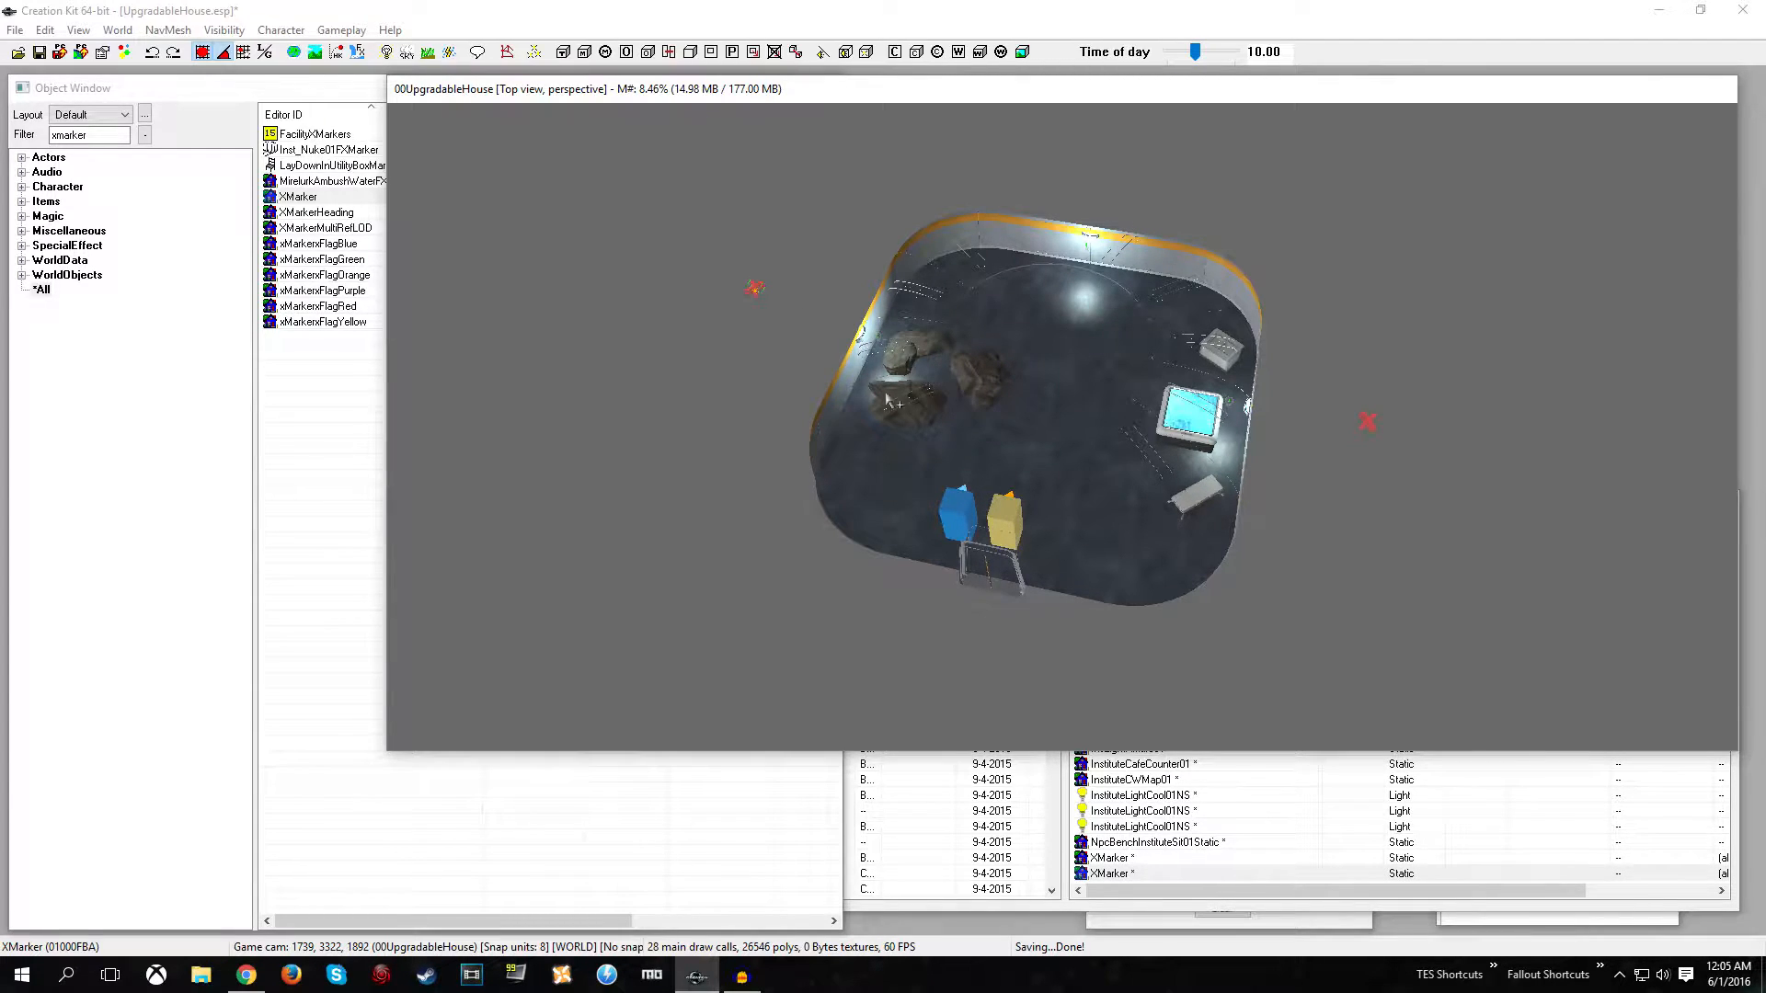
click(1367, 423)
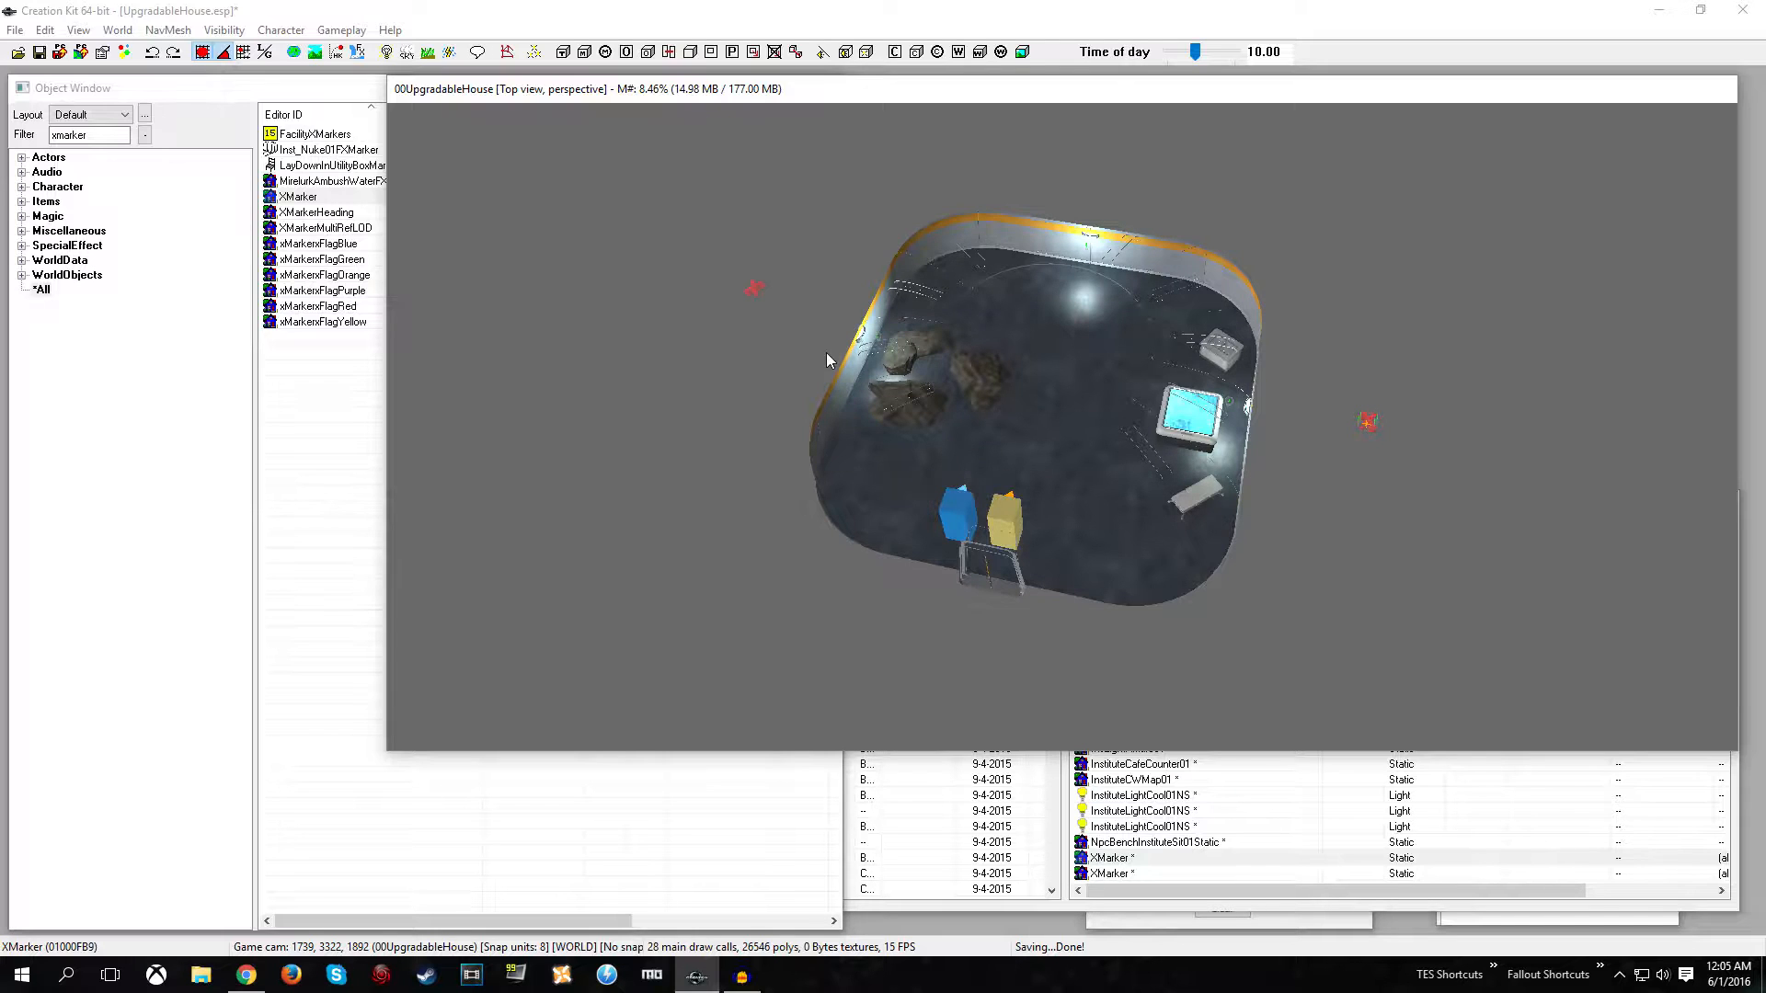
- Give the XMarker on the rock side the reference editor ID UpgradeMarkerOld
click(755, 289)
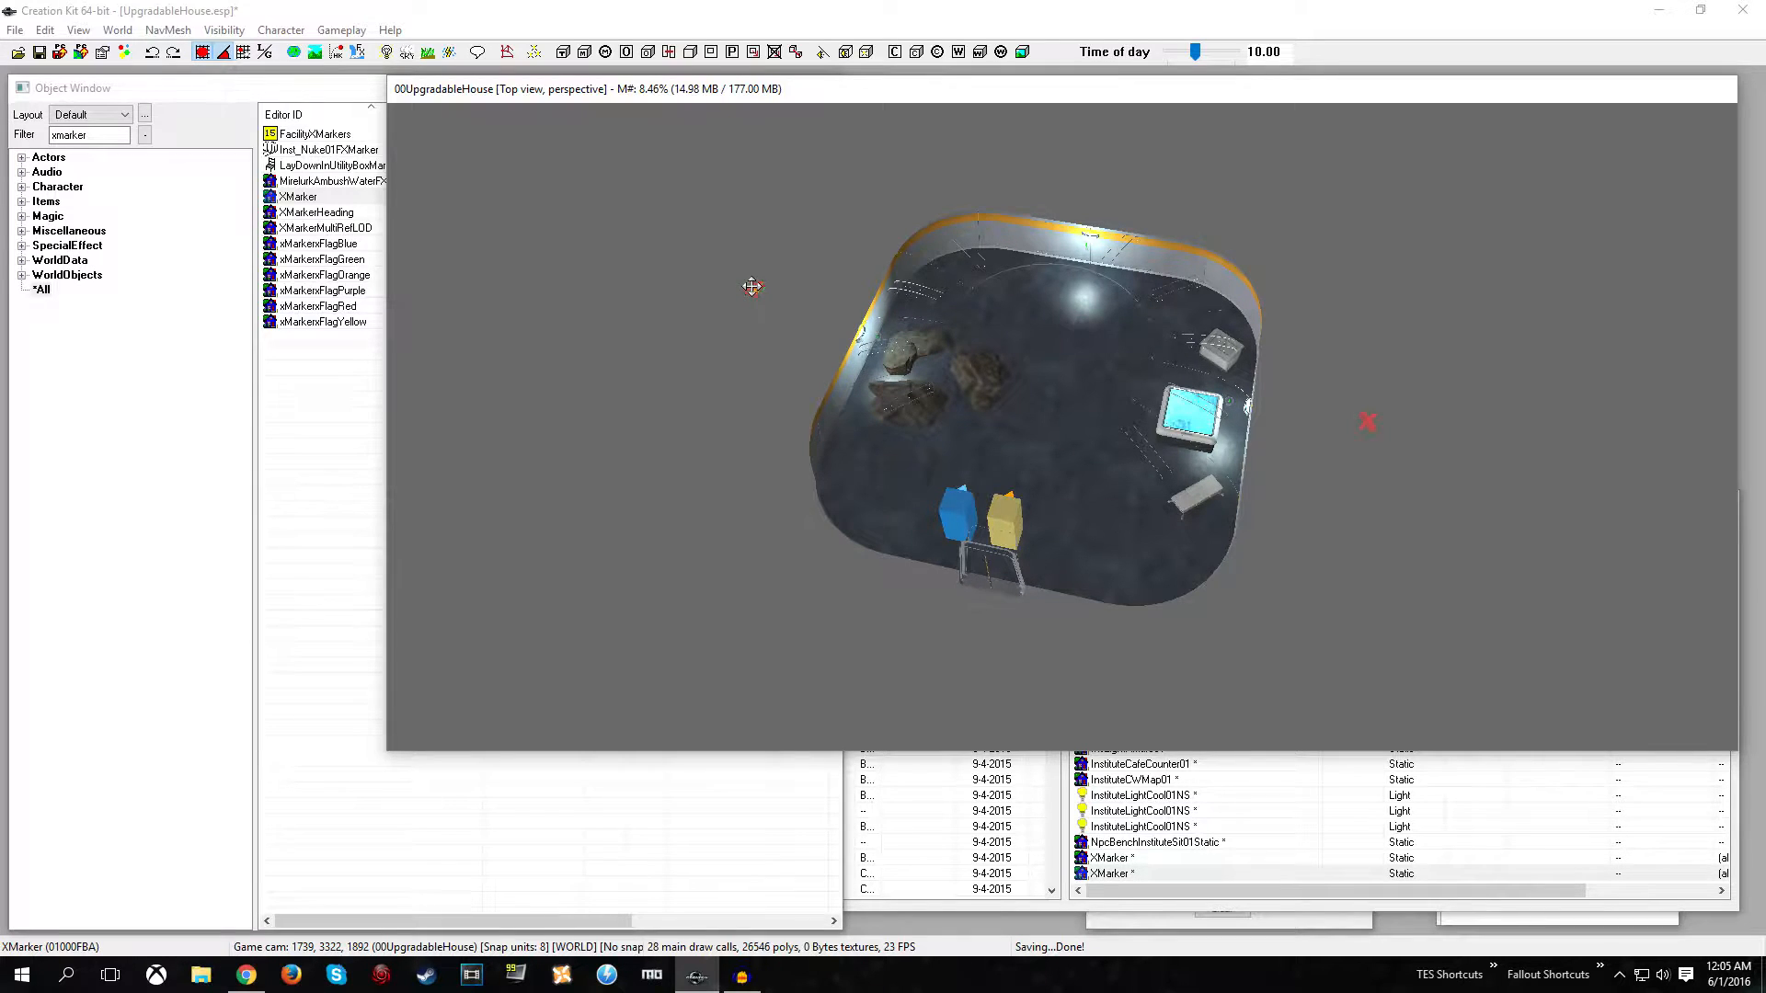
double_click(754, 289)
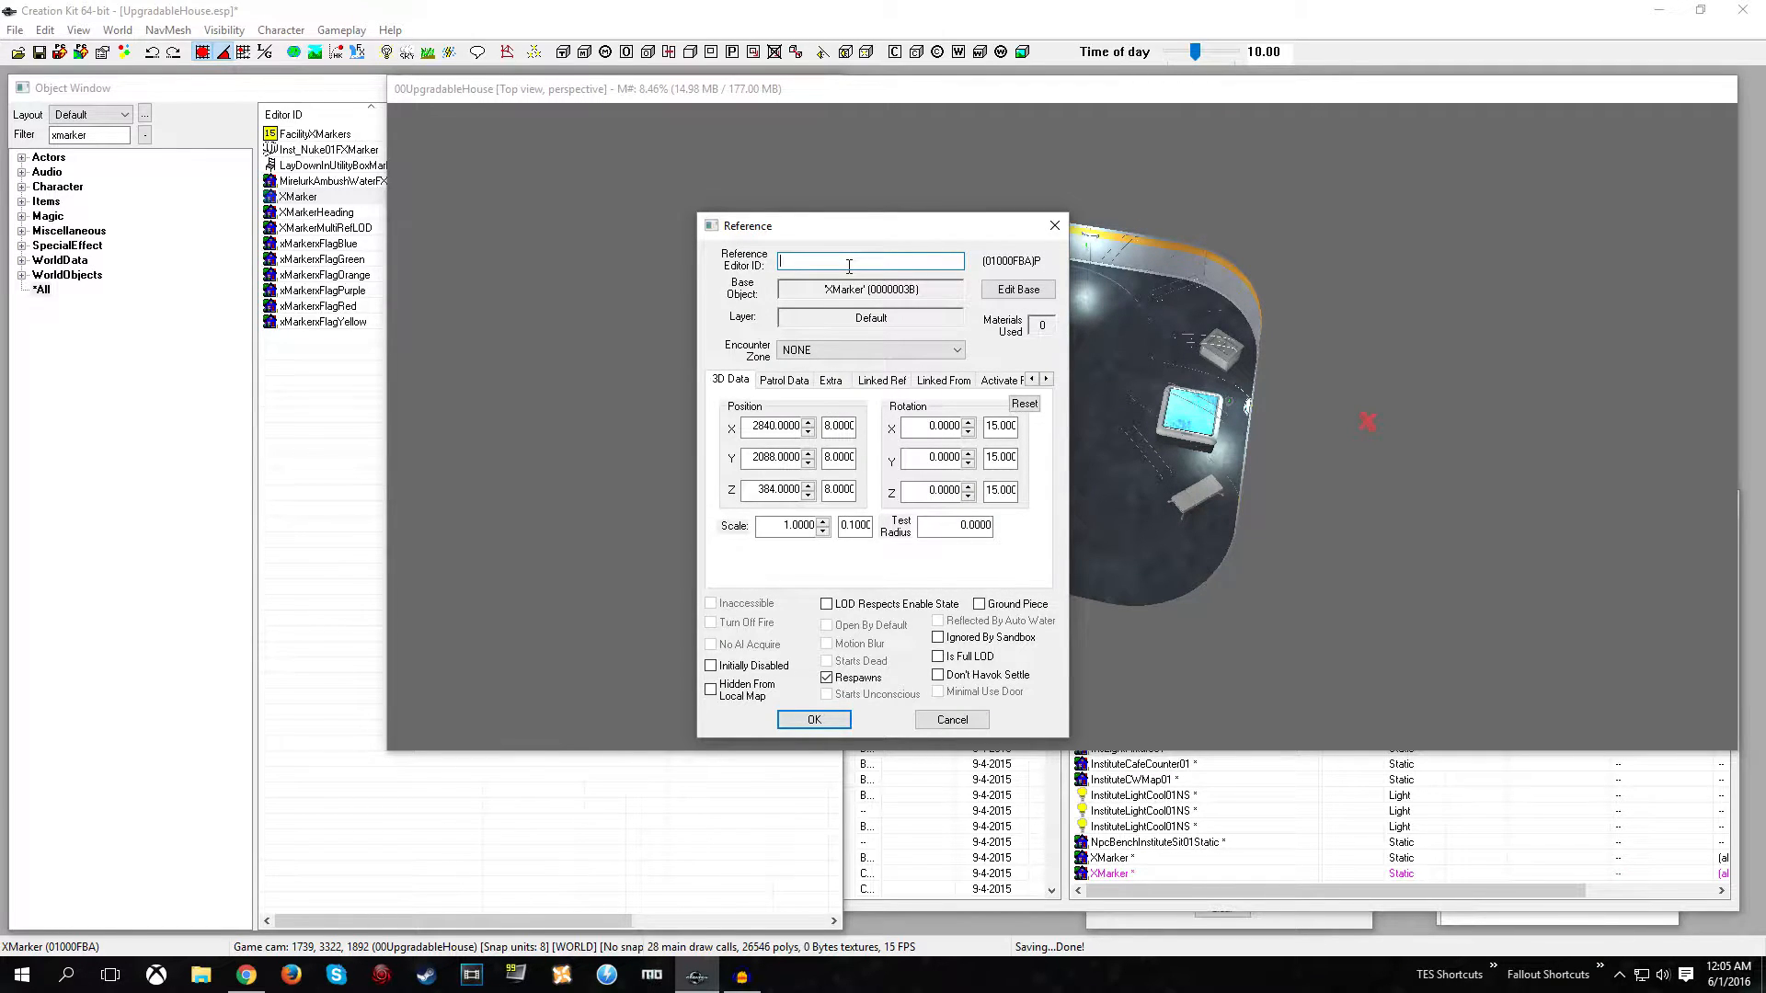
text(UpgradeMarkerOld)
click(814, 720)
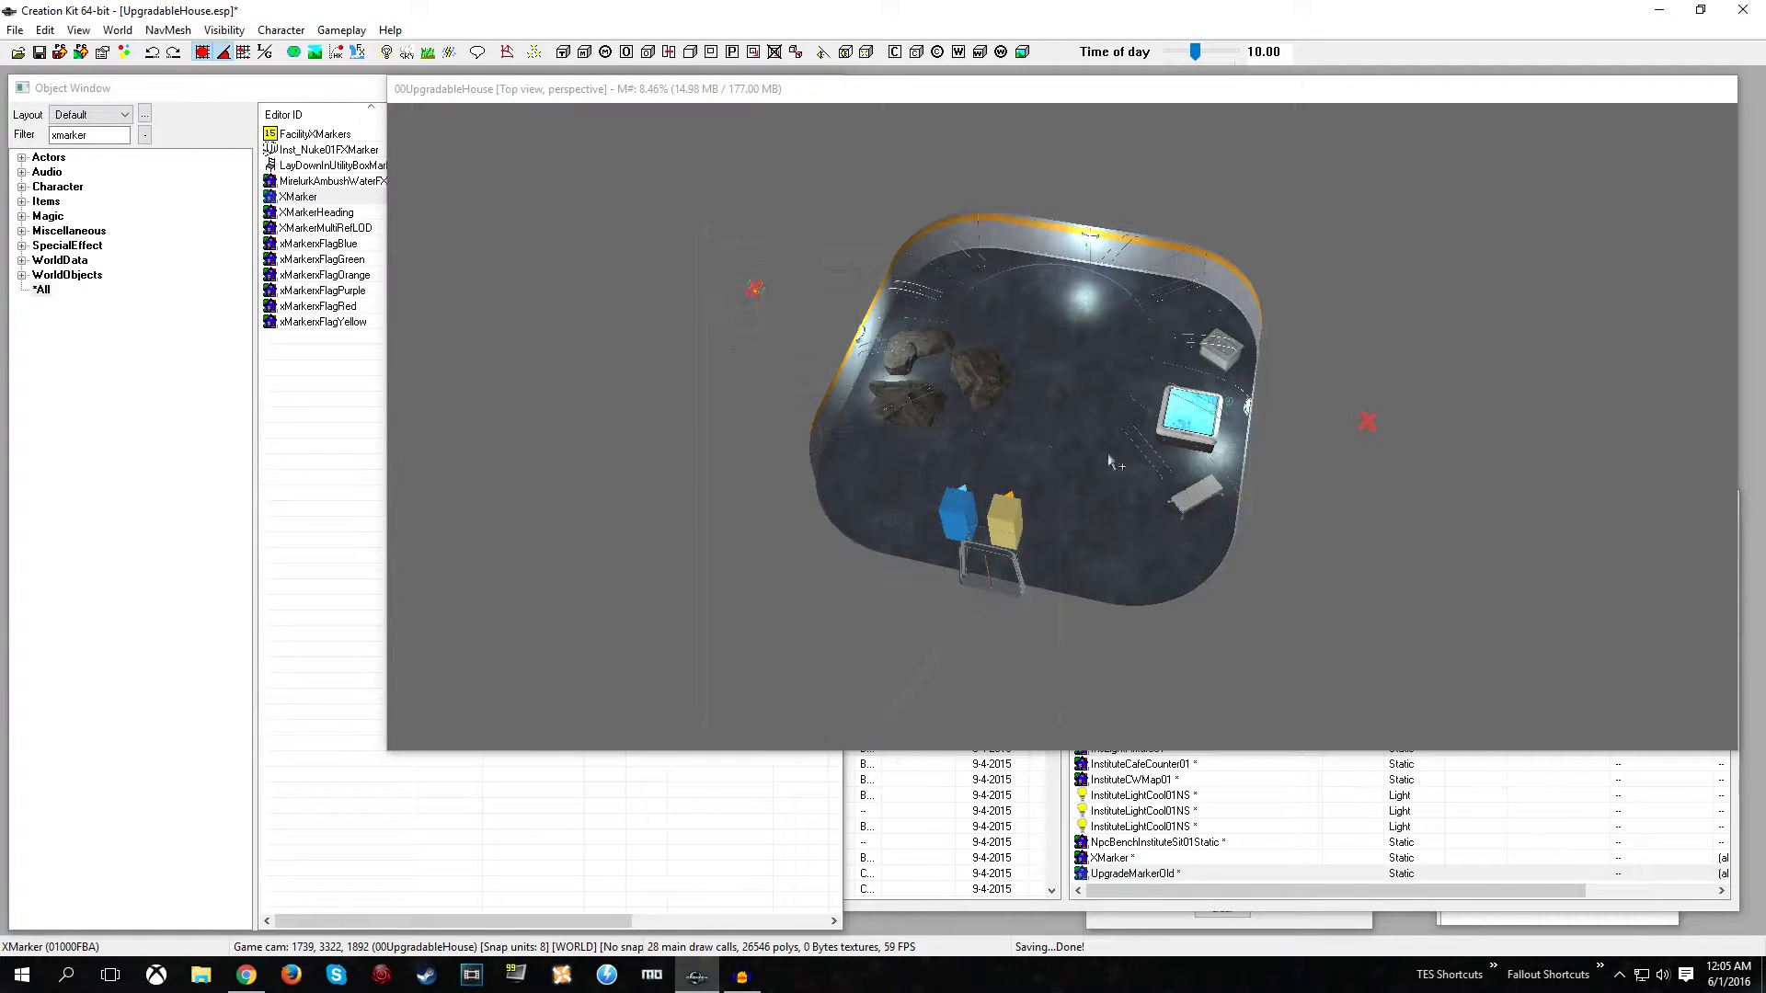
- Give the XMarker on the furniture side the reference editor ID UpgradeMarkerNew
click(1368, 421)
double_click(1368, 421)
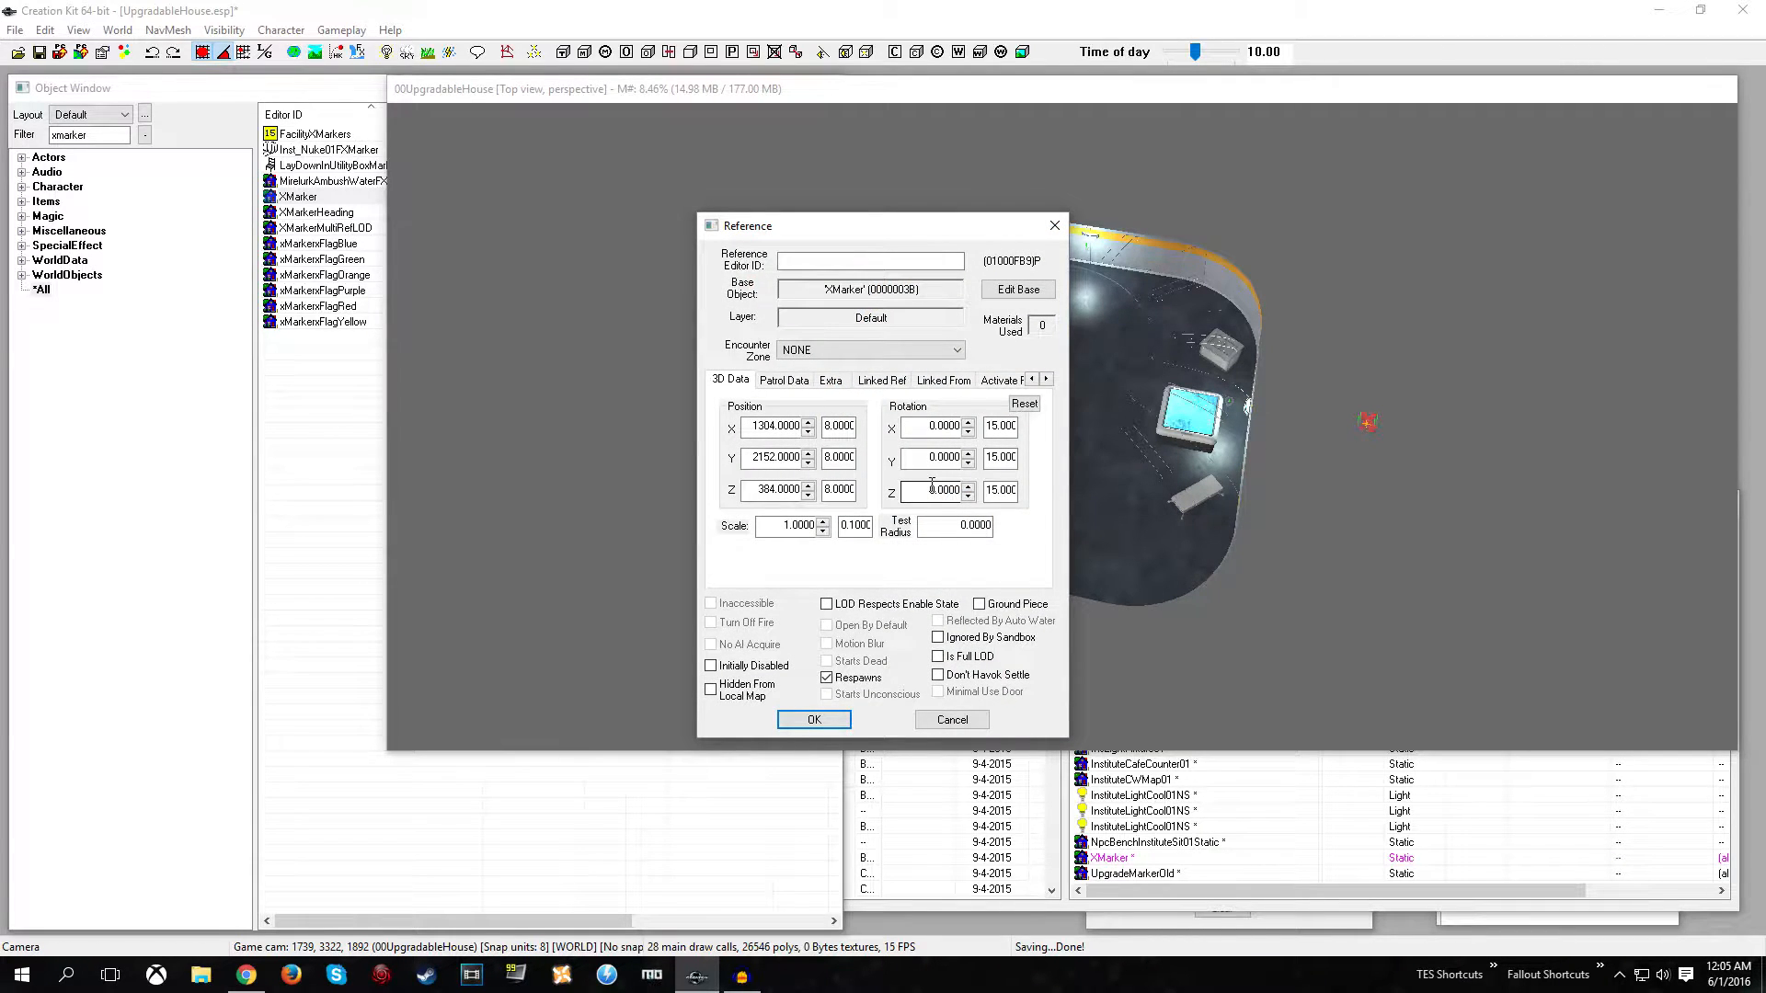
click(816, 264)
text(UpgradeMarkerNew)
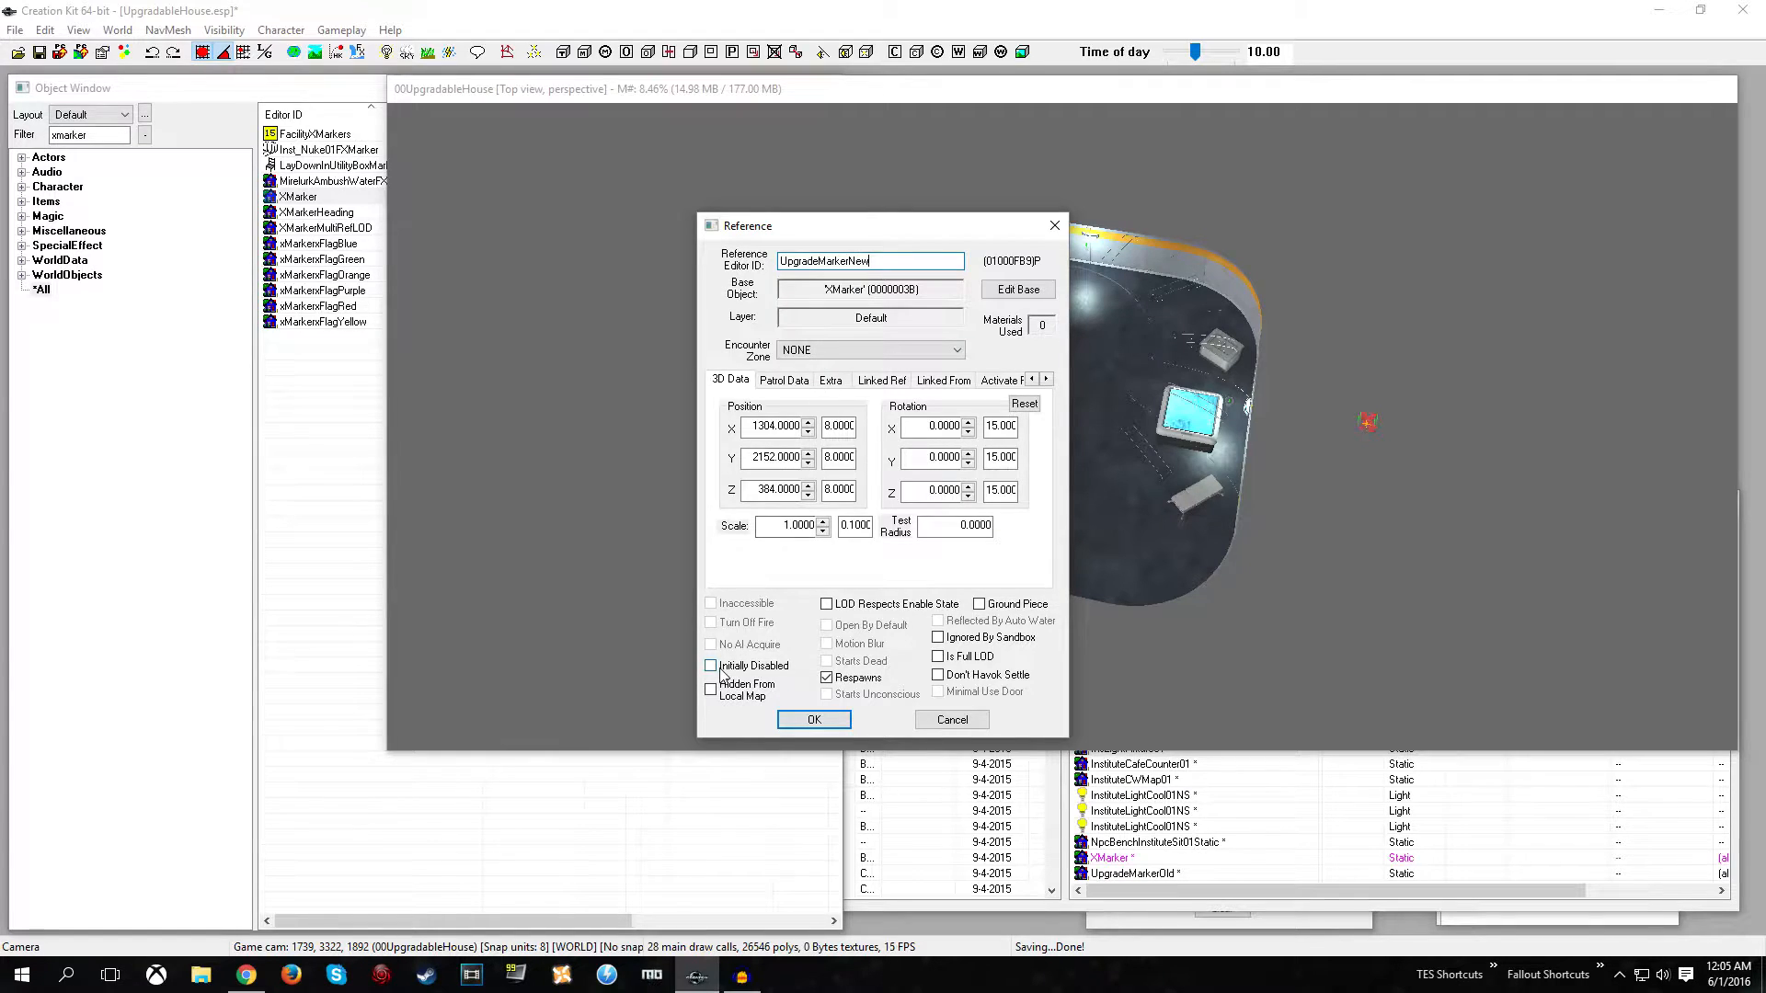
click(809, 720)
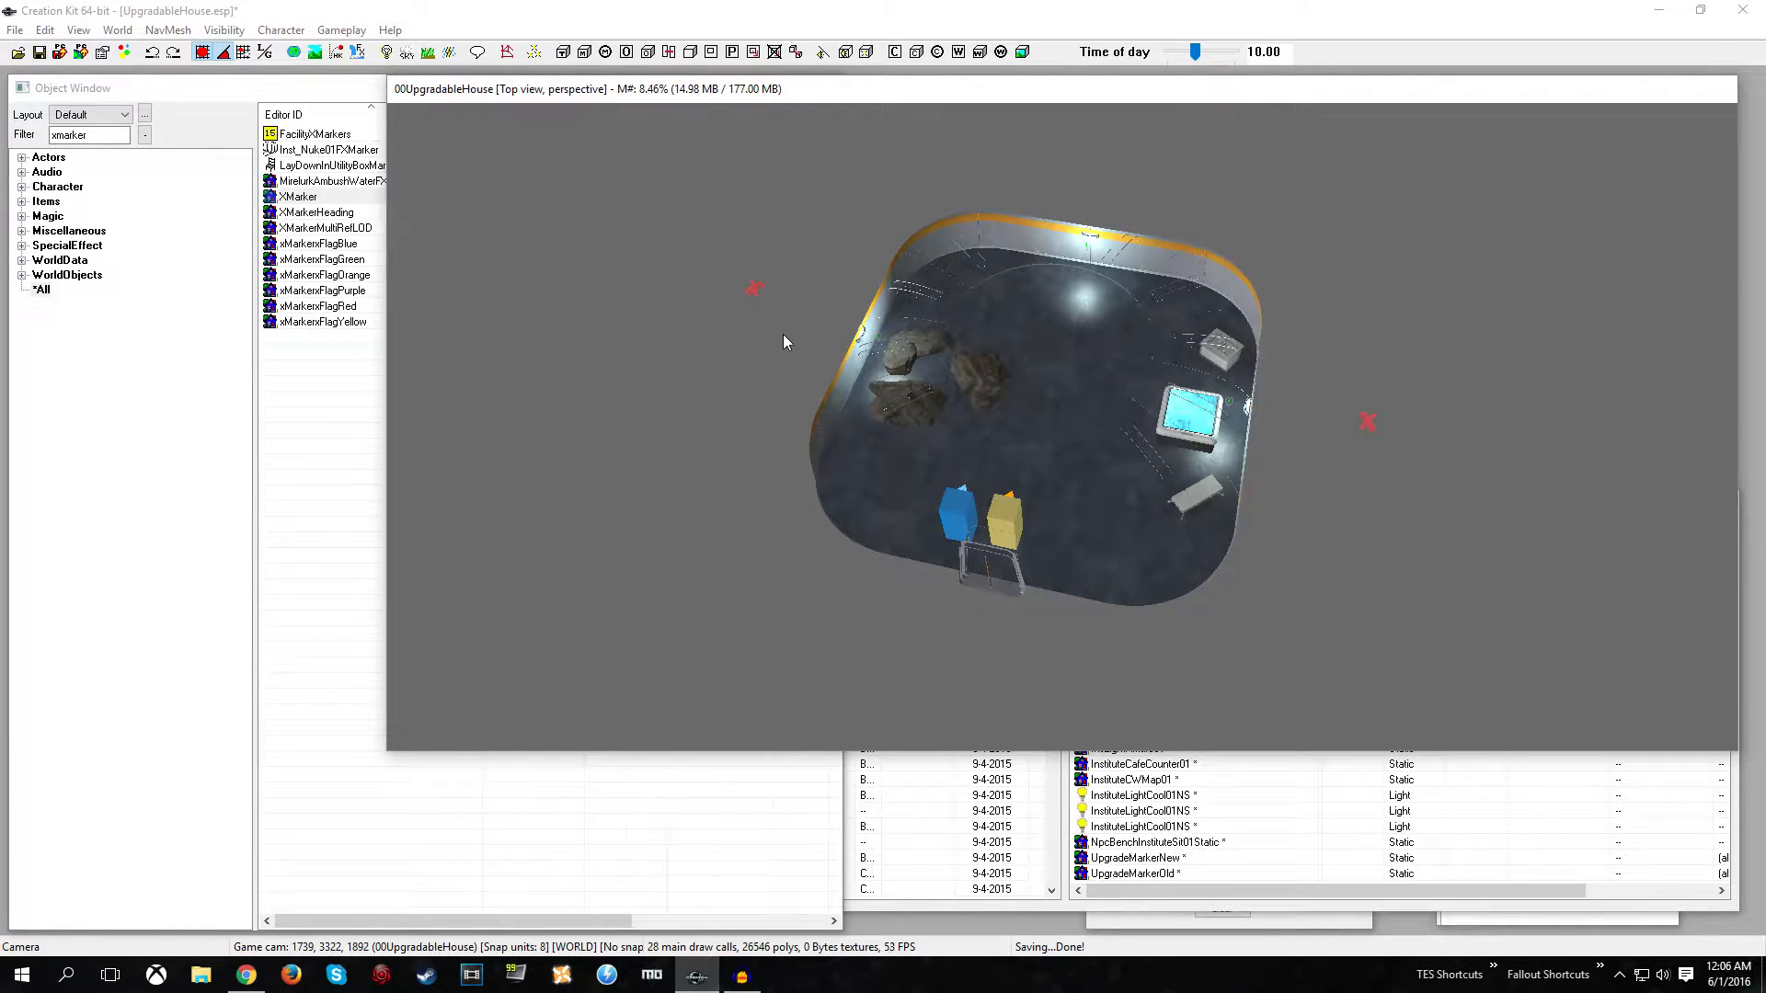
click(945, 361)
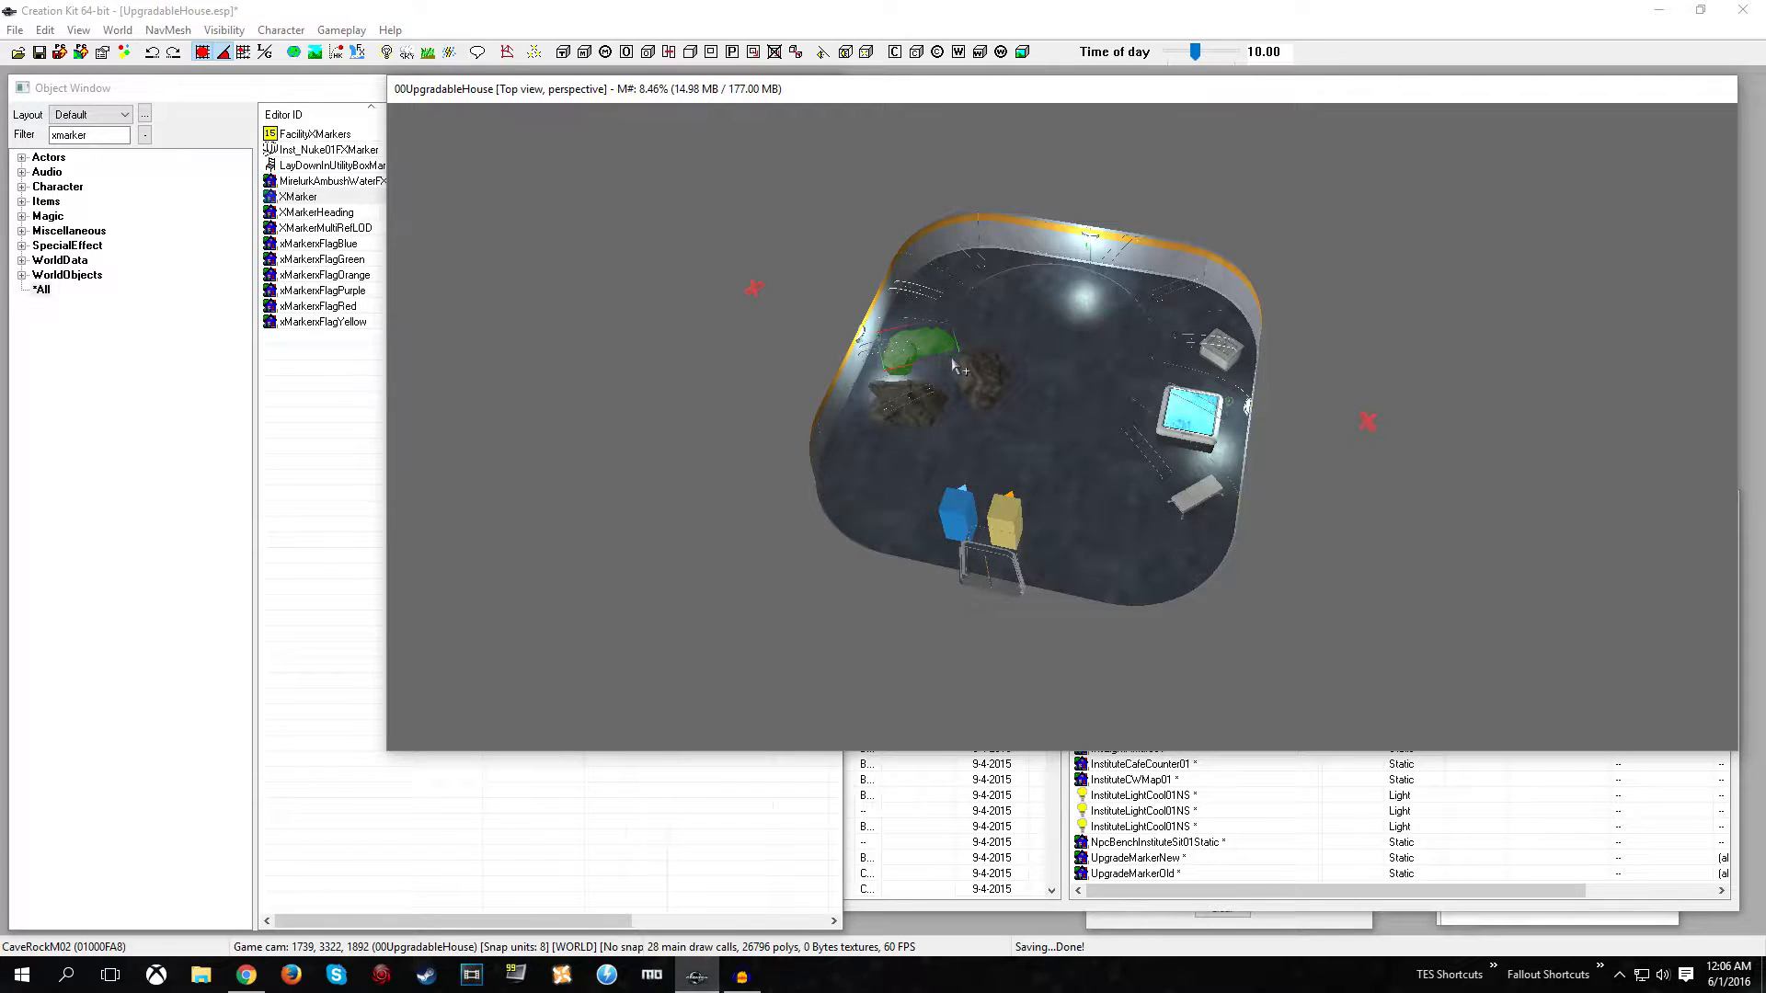
ctrl+click(973, 381)
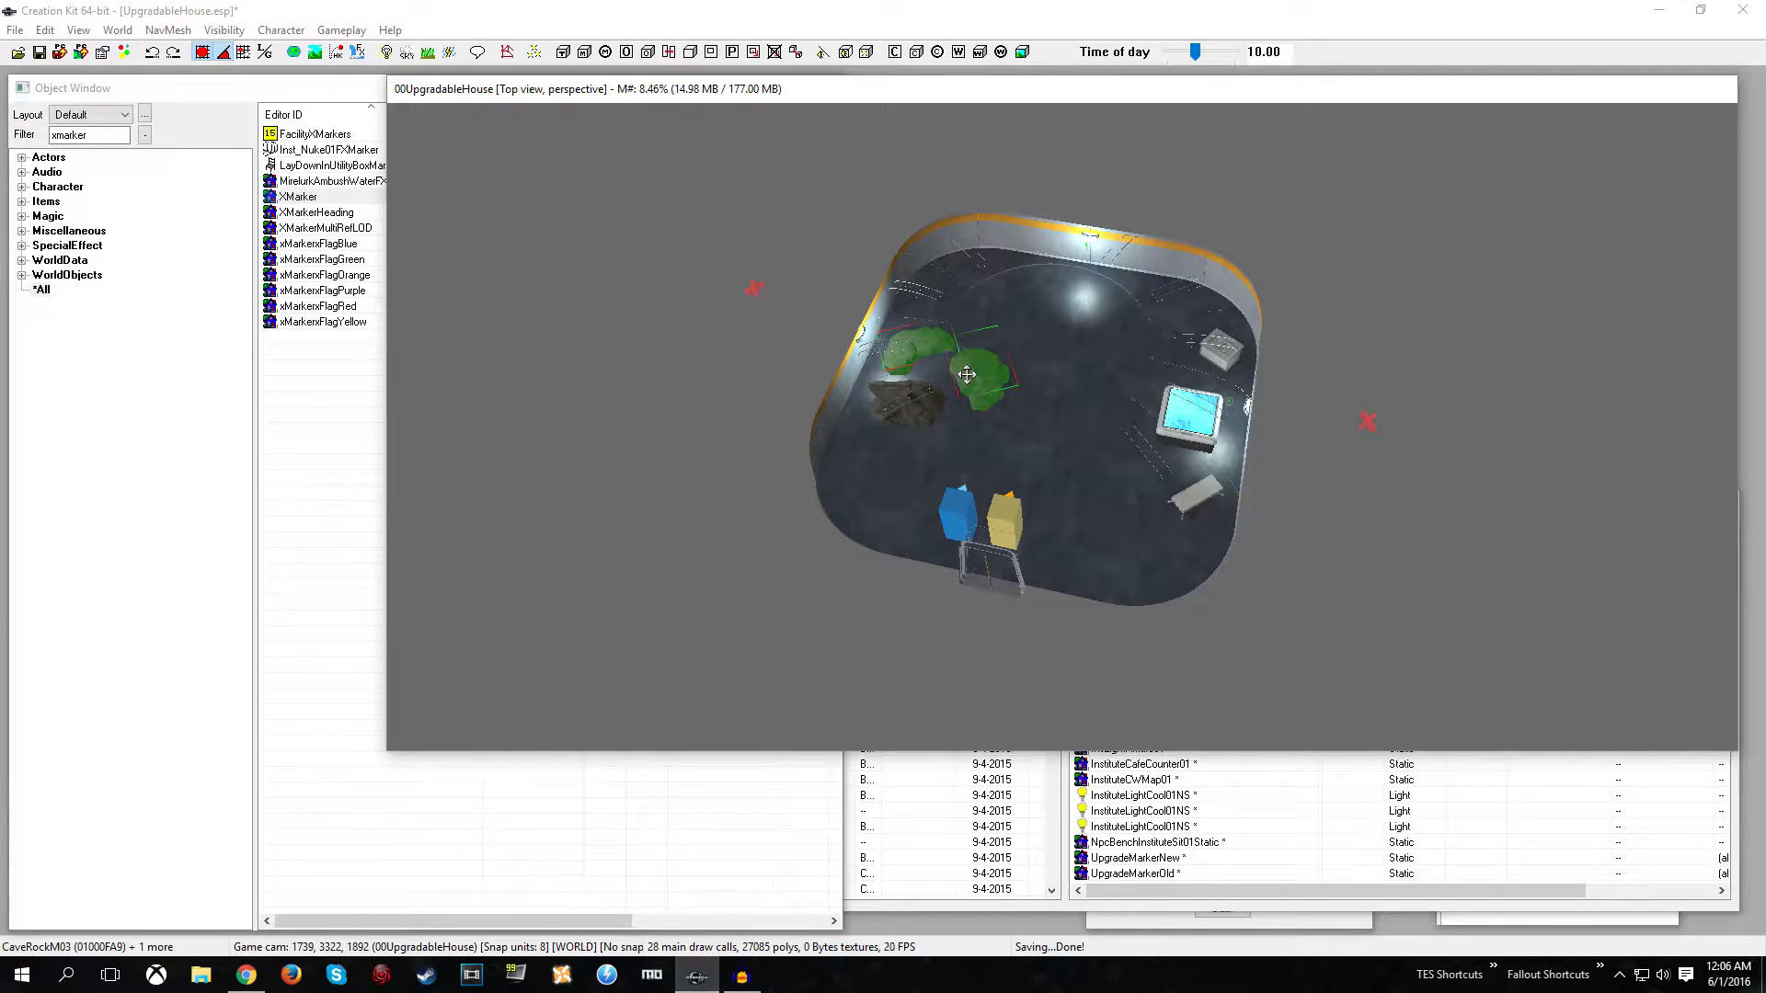
ctrl+click(904, 409)
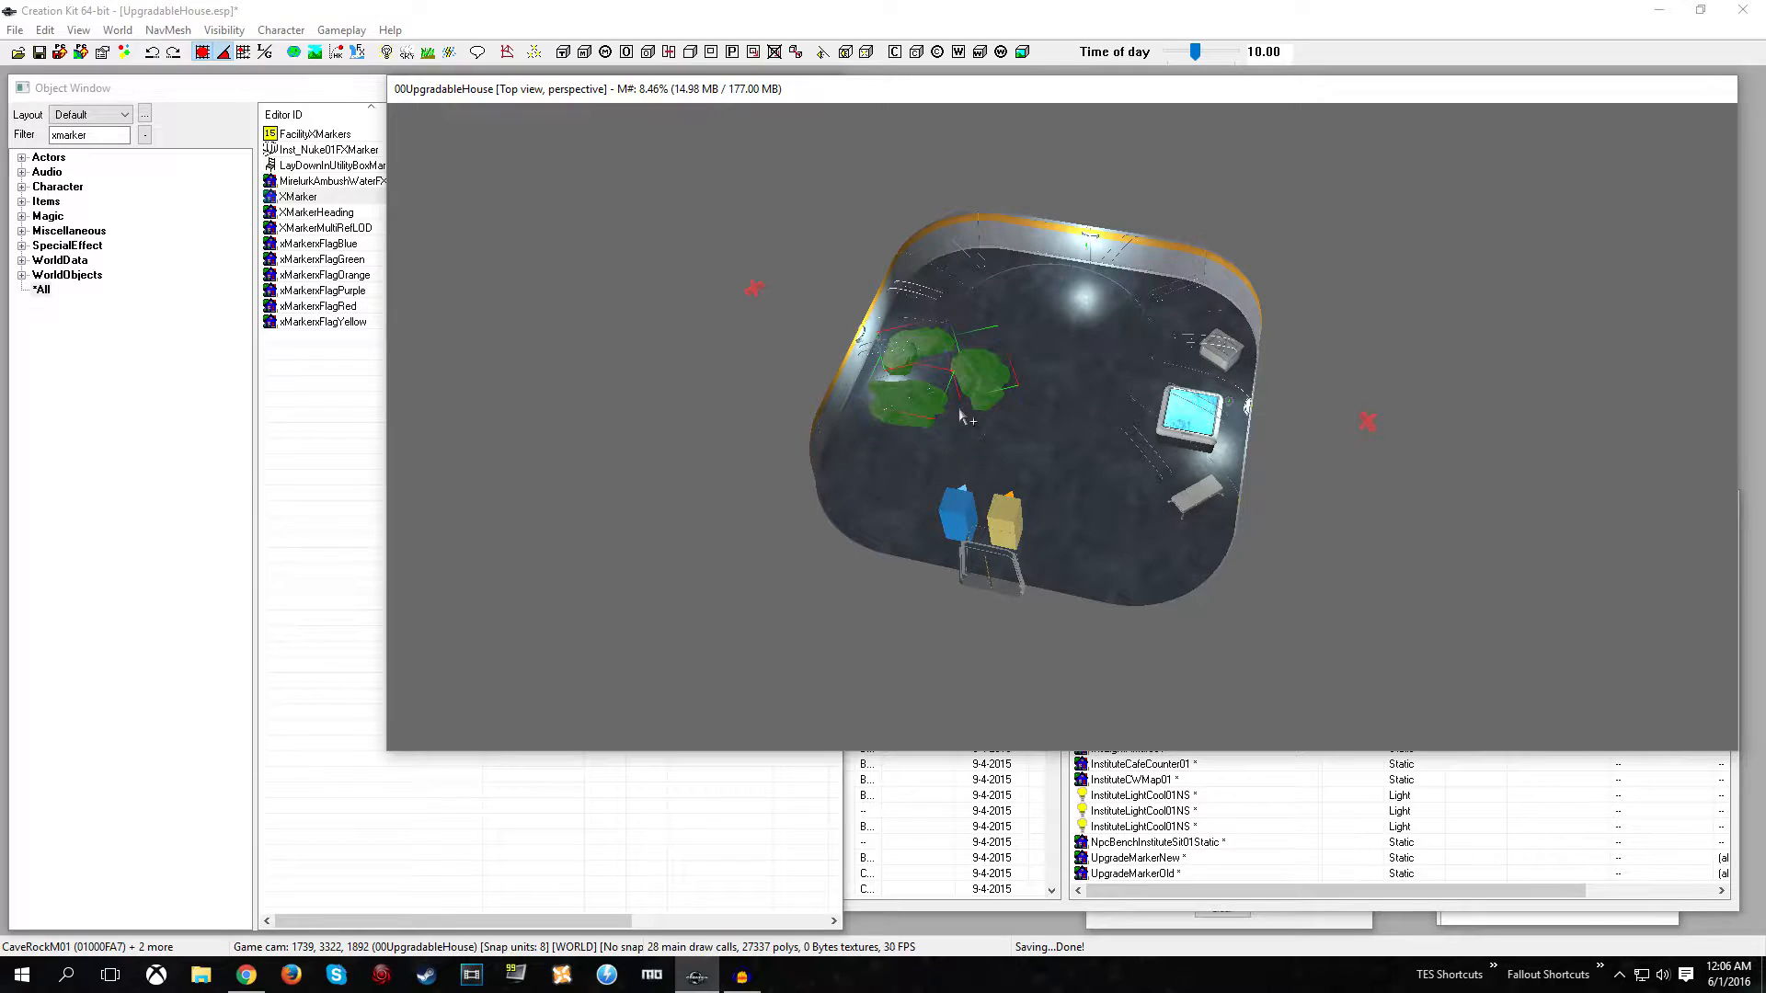
click(891, 324)
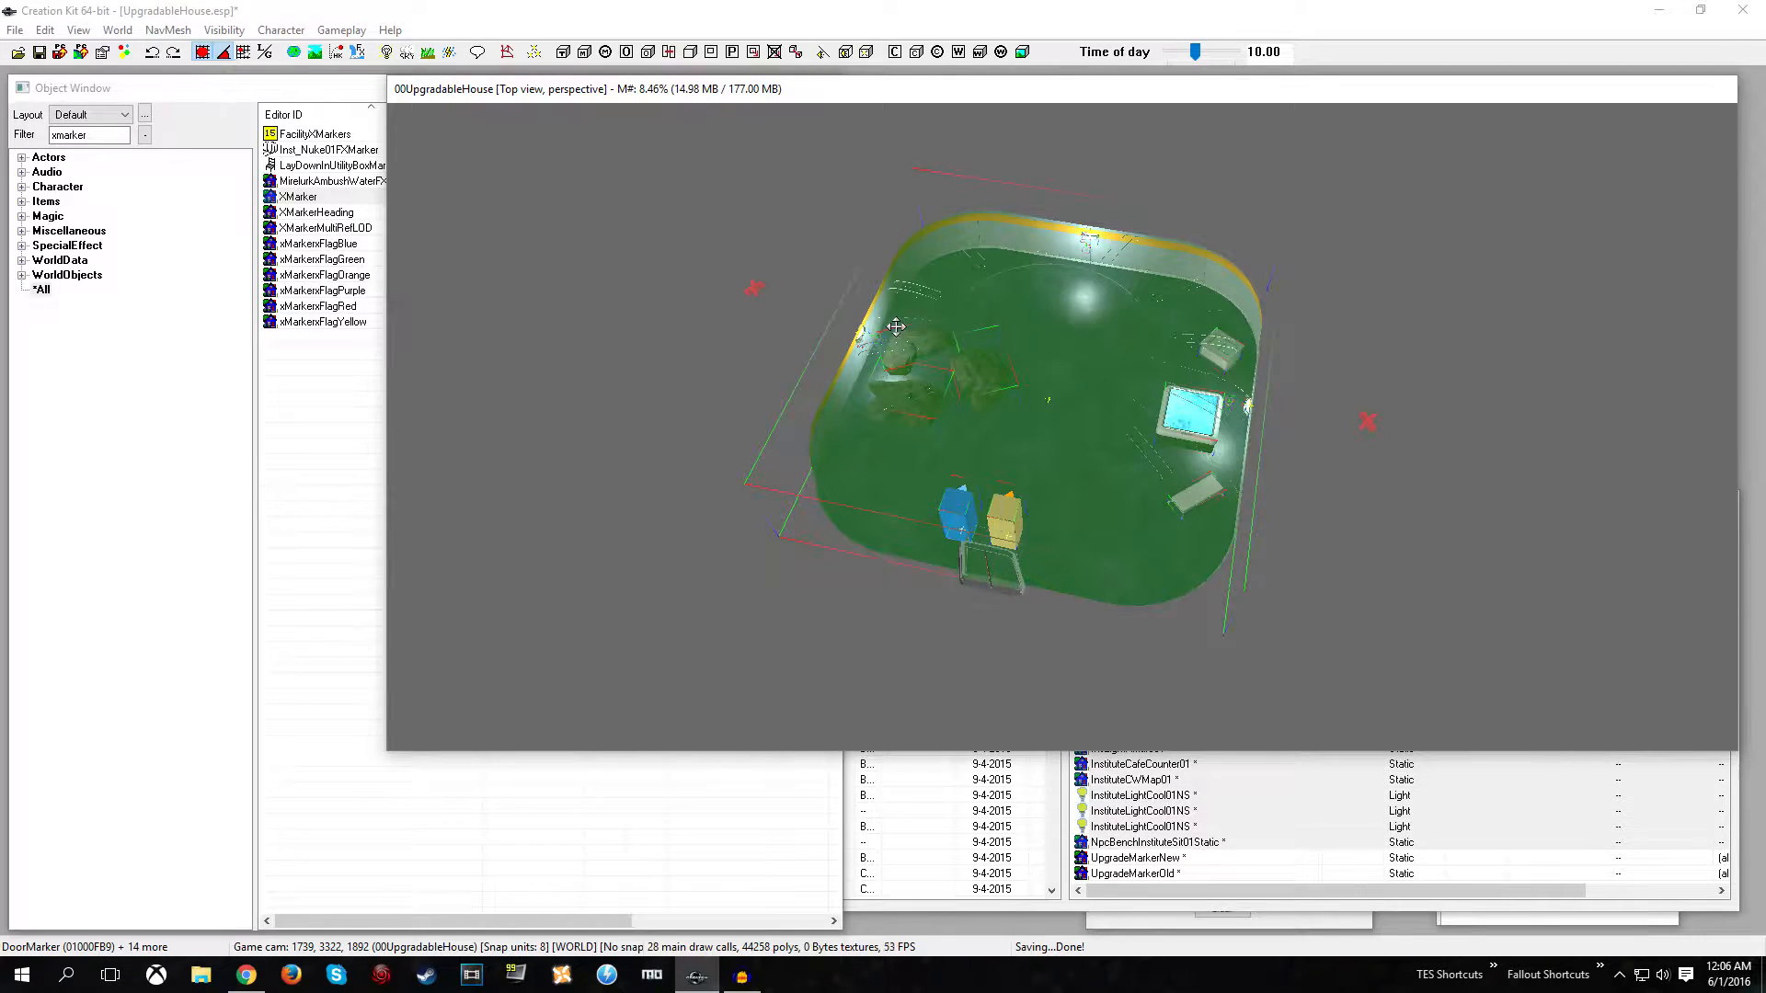
click(797, 359)
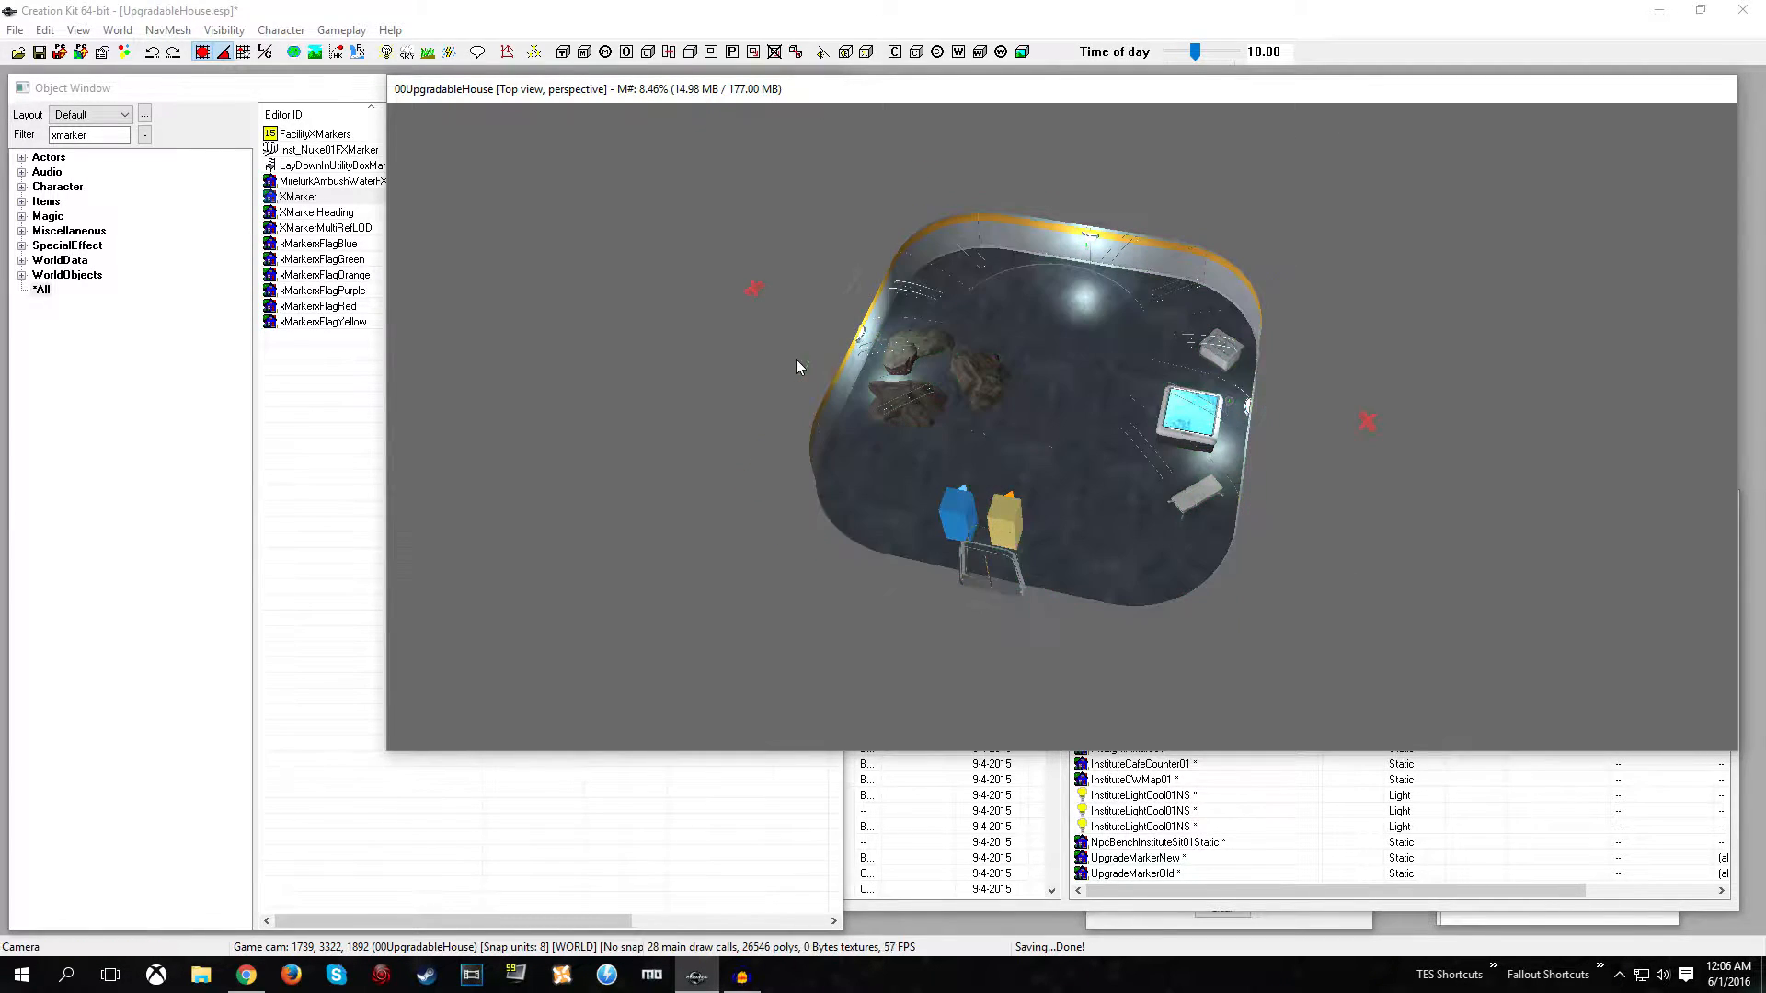
- Set UpgradeMarkerOld as the enable parent of the three cave rocks with a reference batch action
click(912, 350)
ctrl+click(977, 379)
ctrl+click(904, 397)
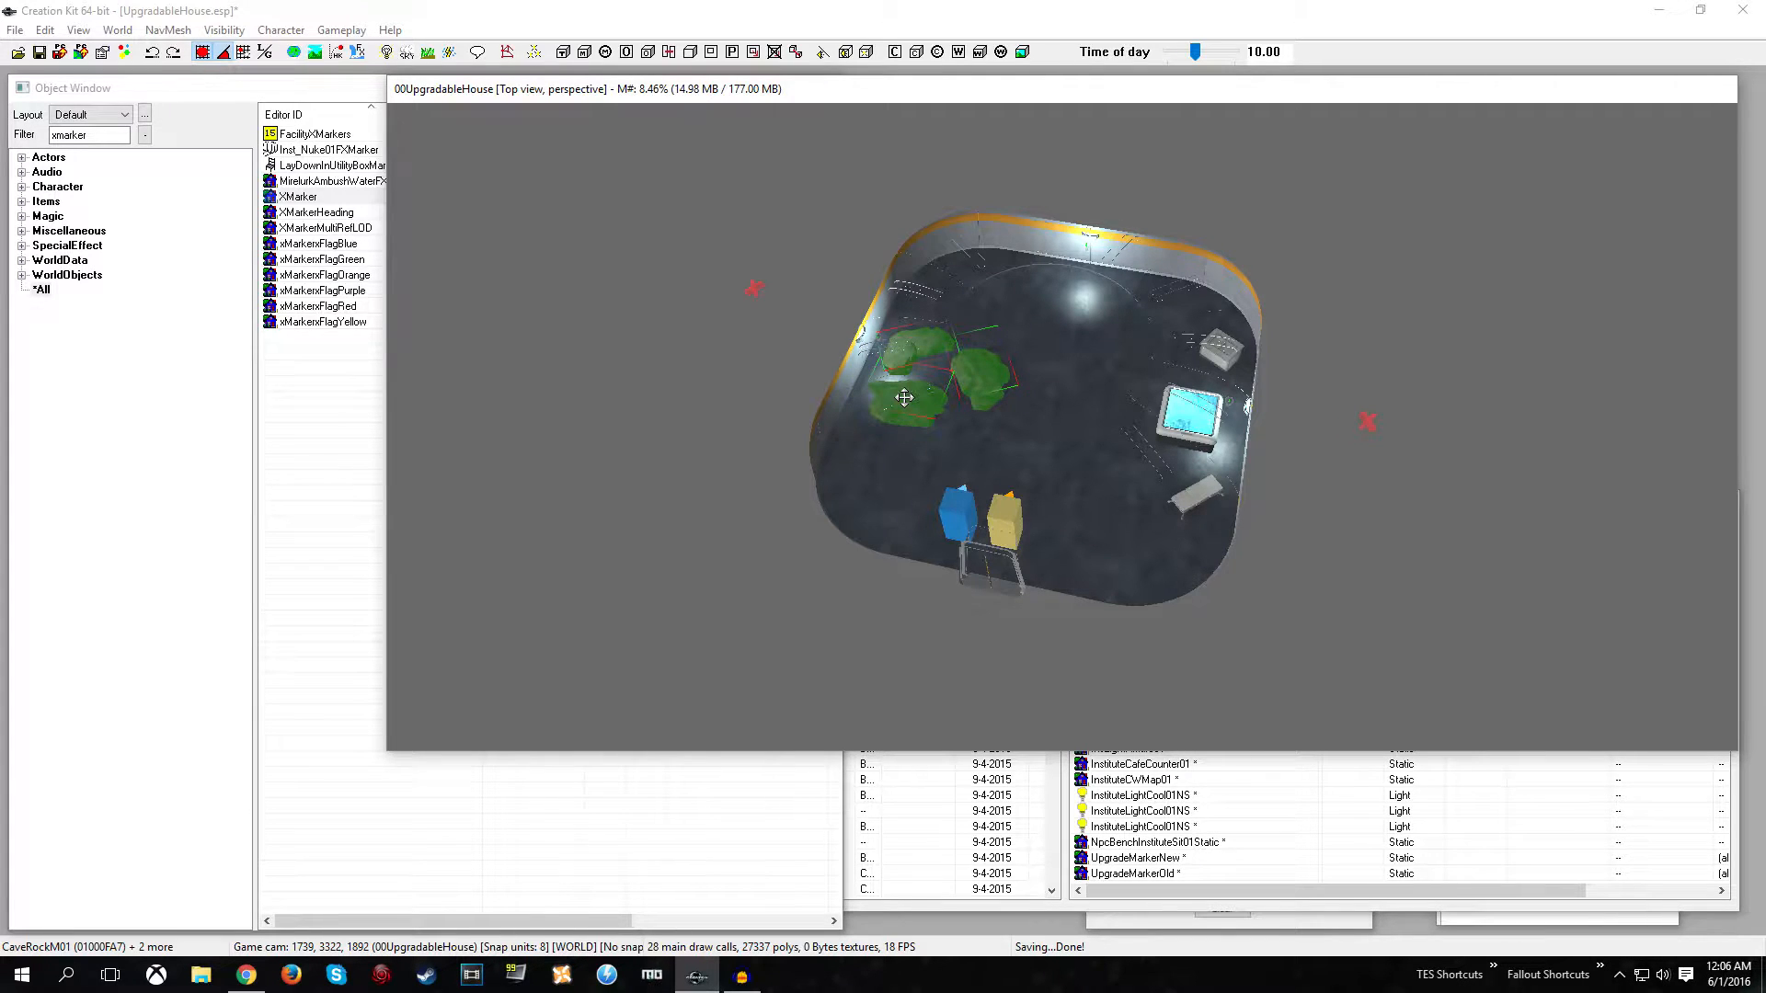
double_click(912, 386)
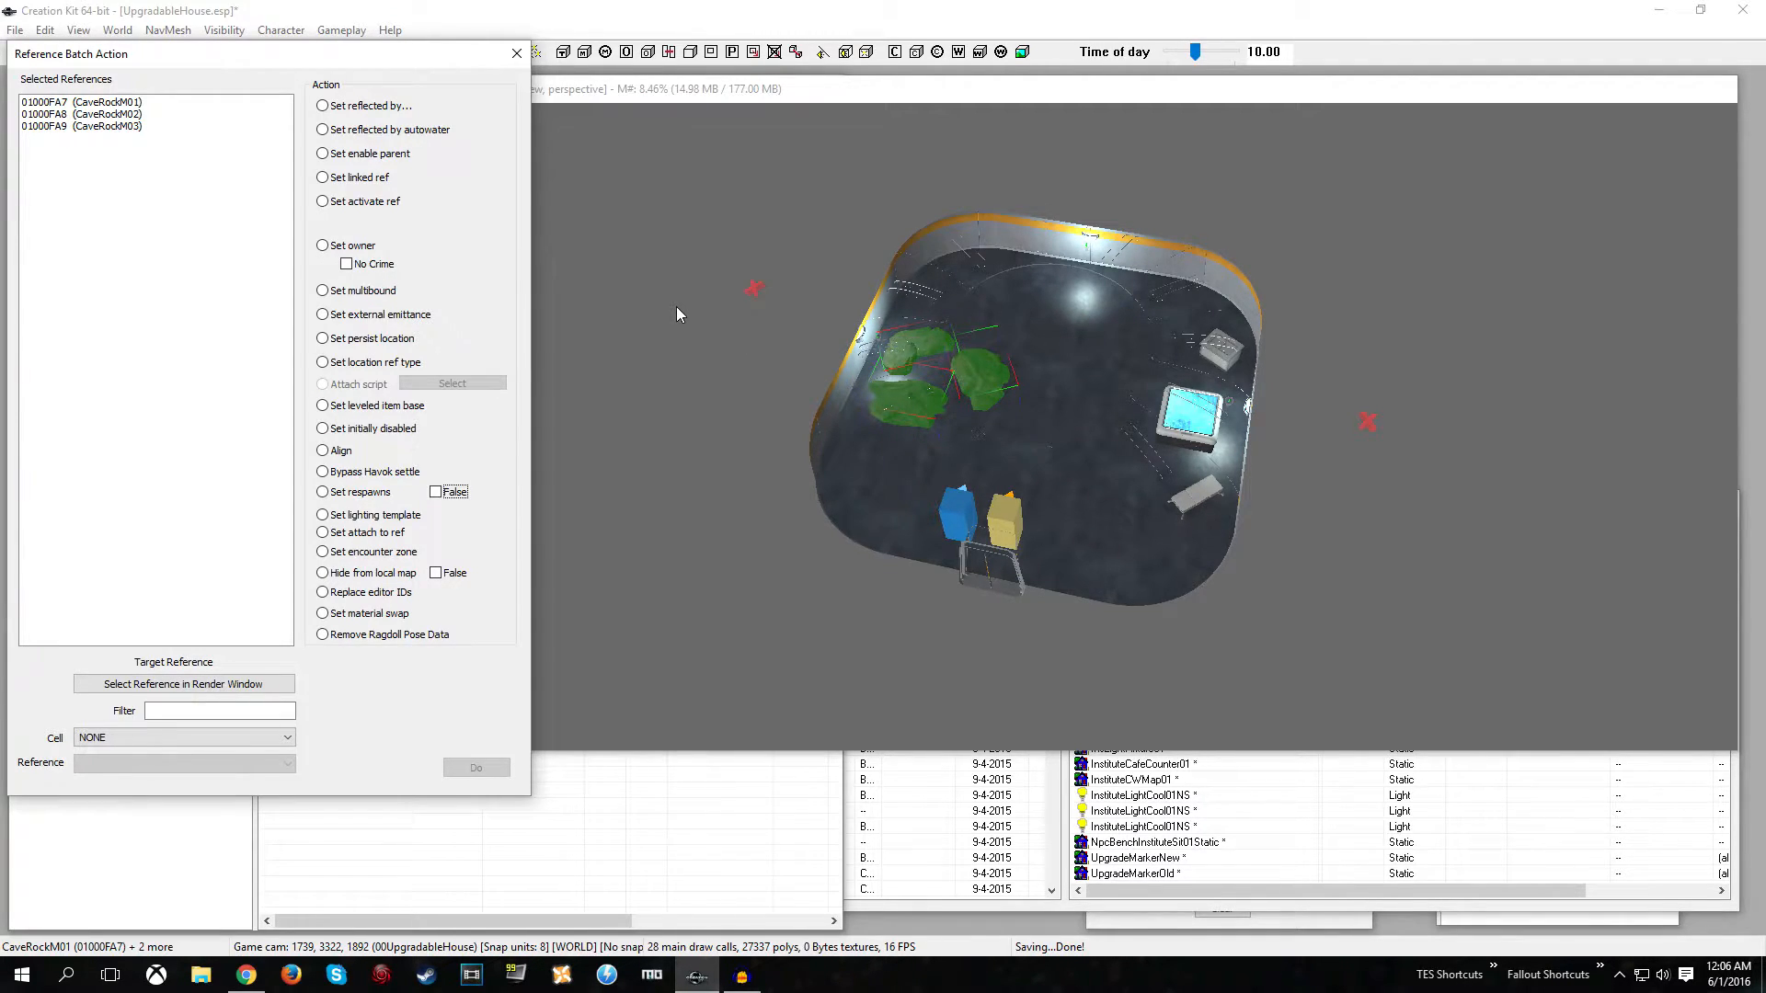
click(322, 156)
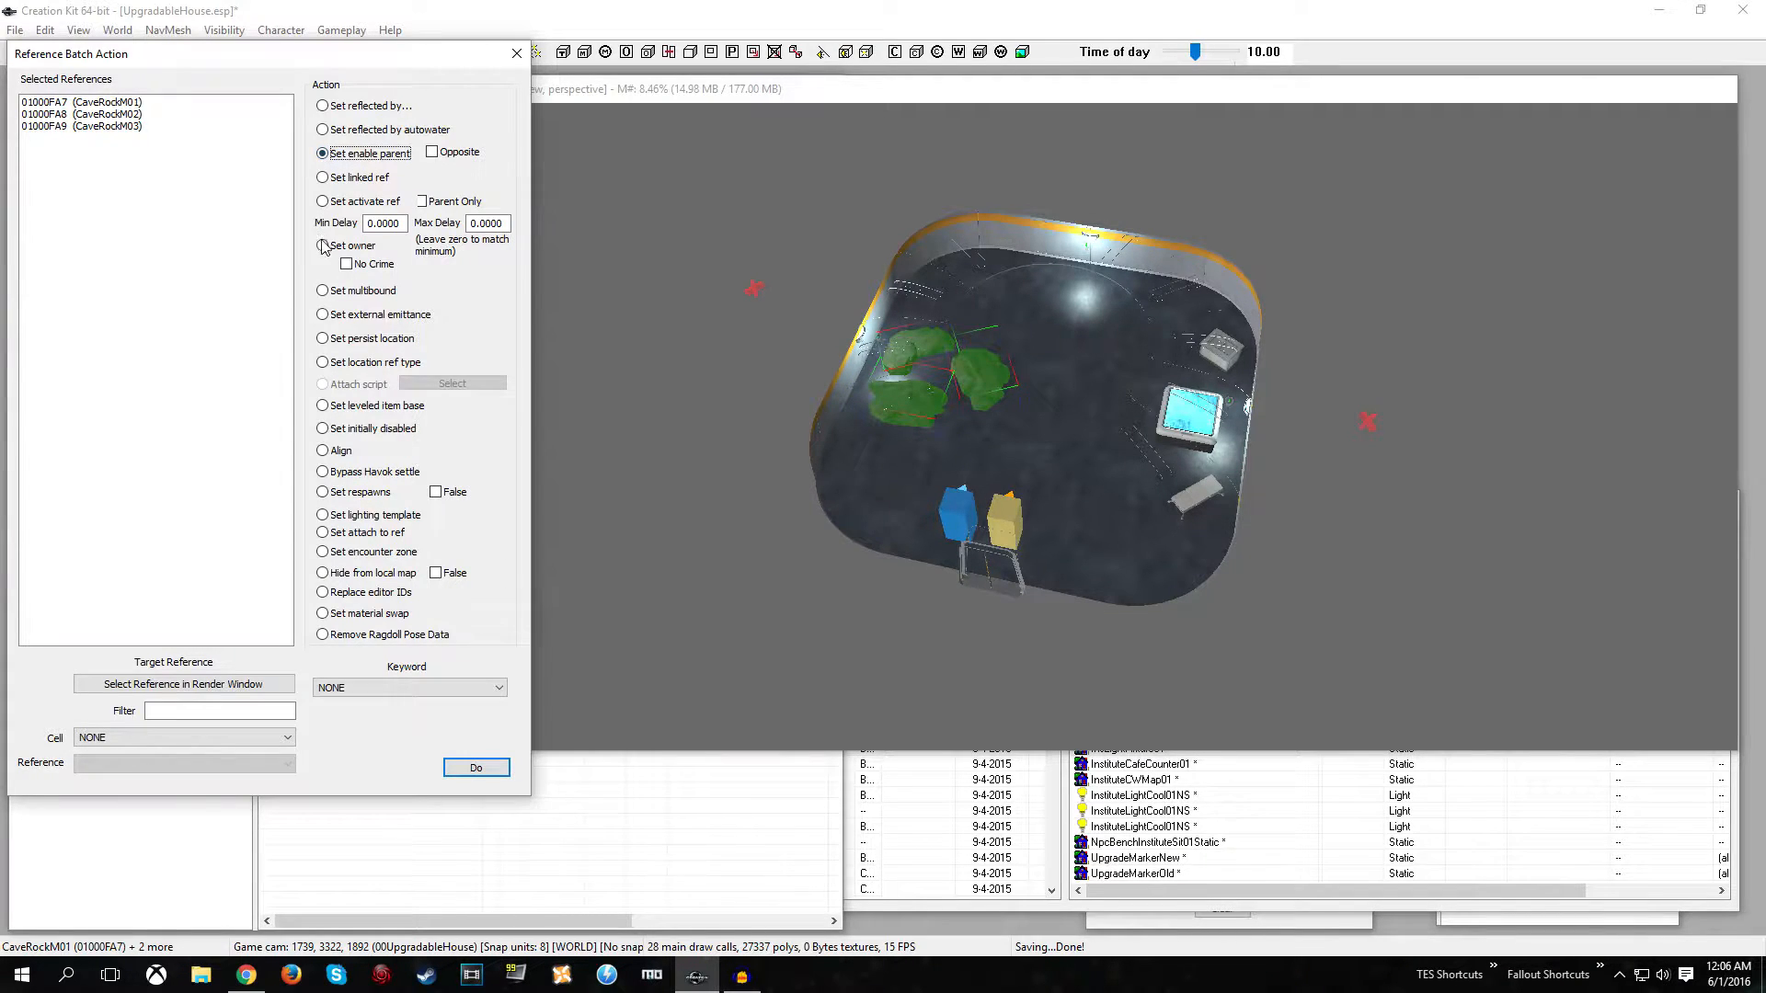
click(211, 686)
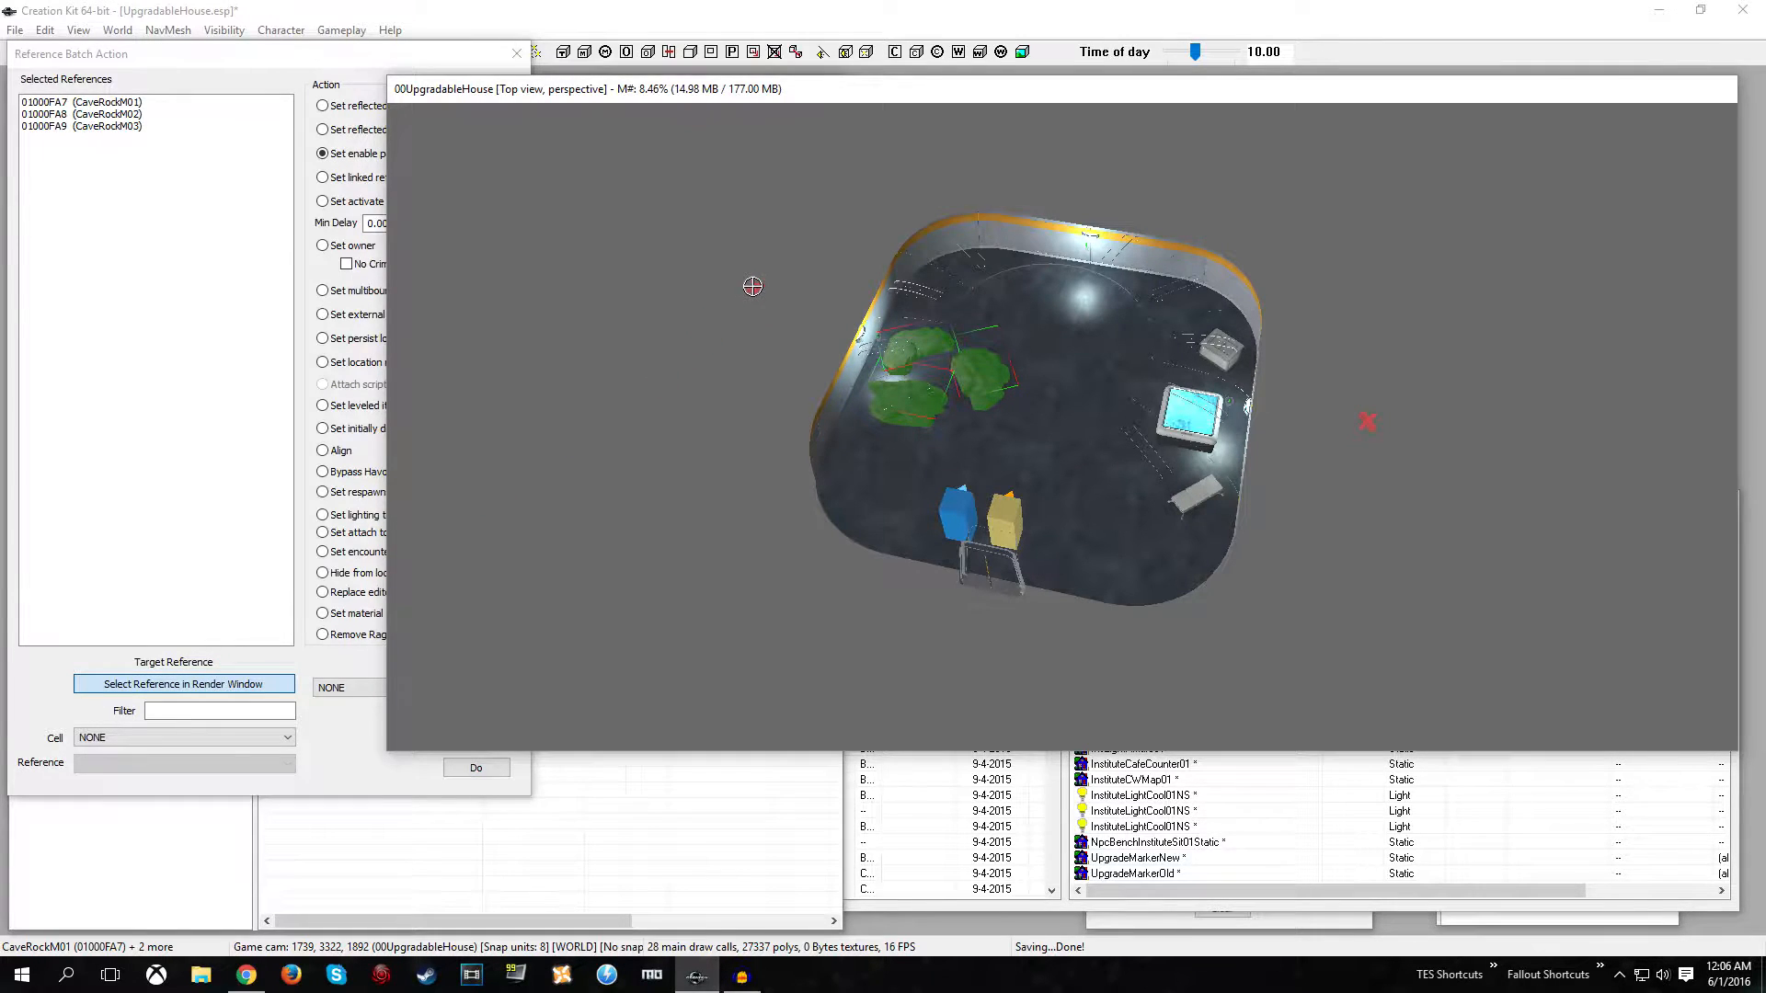
click(752, 286)
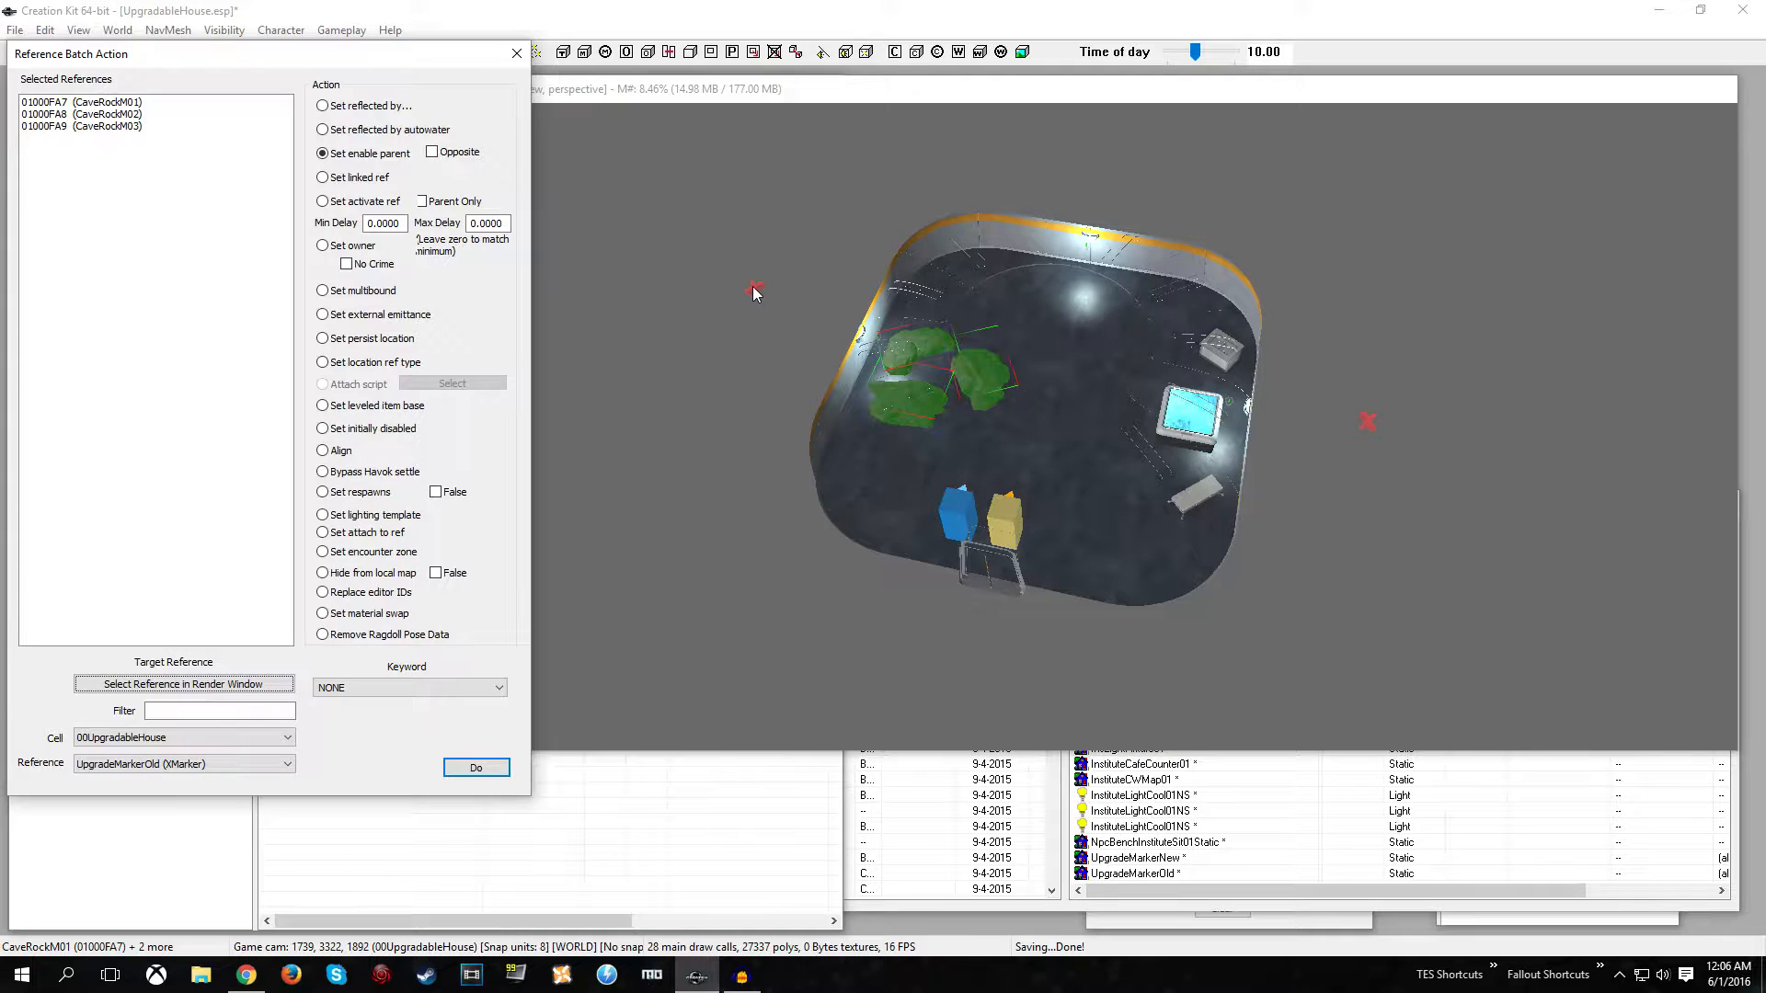
click(476, 767)
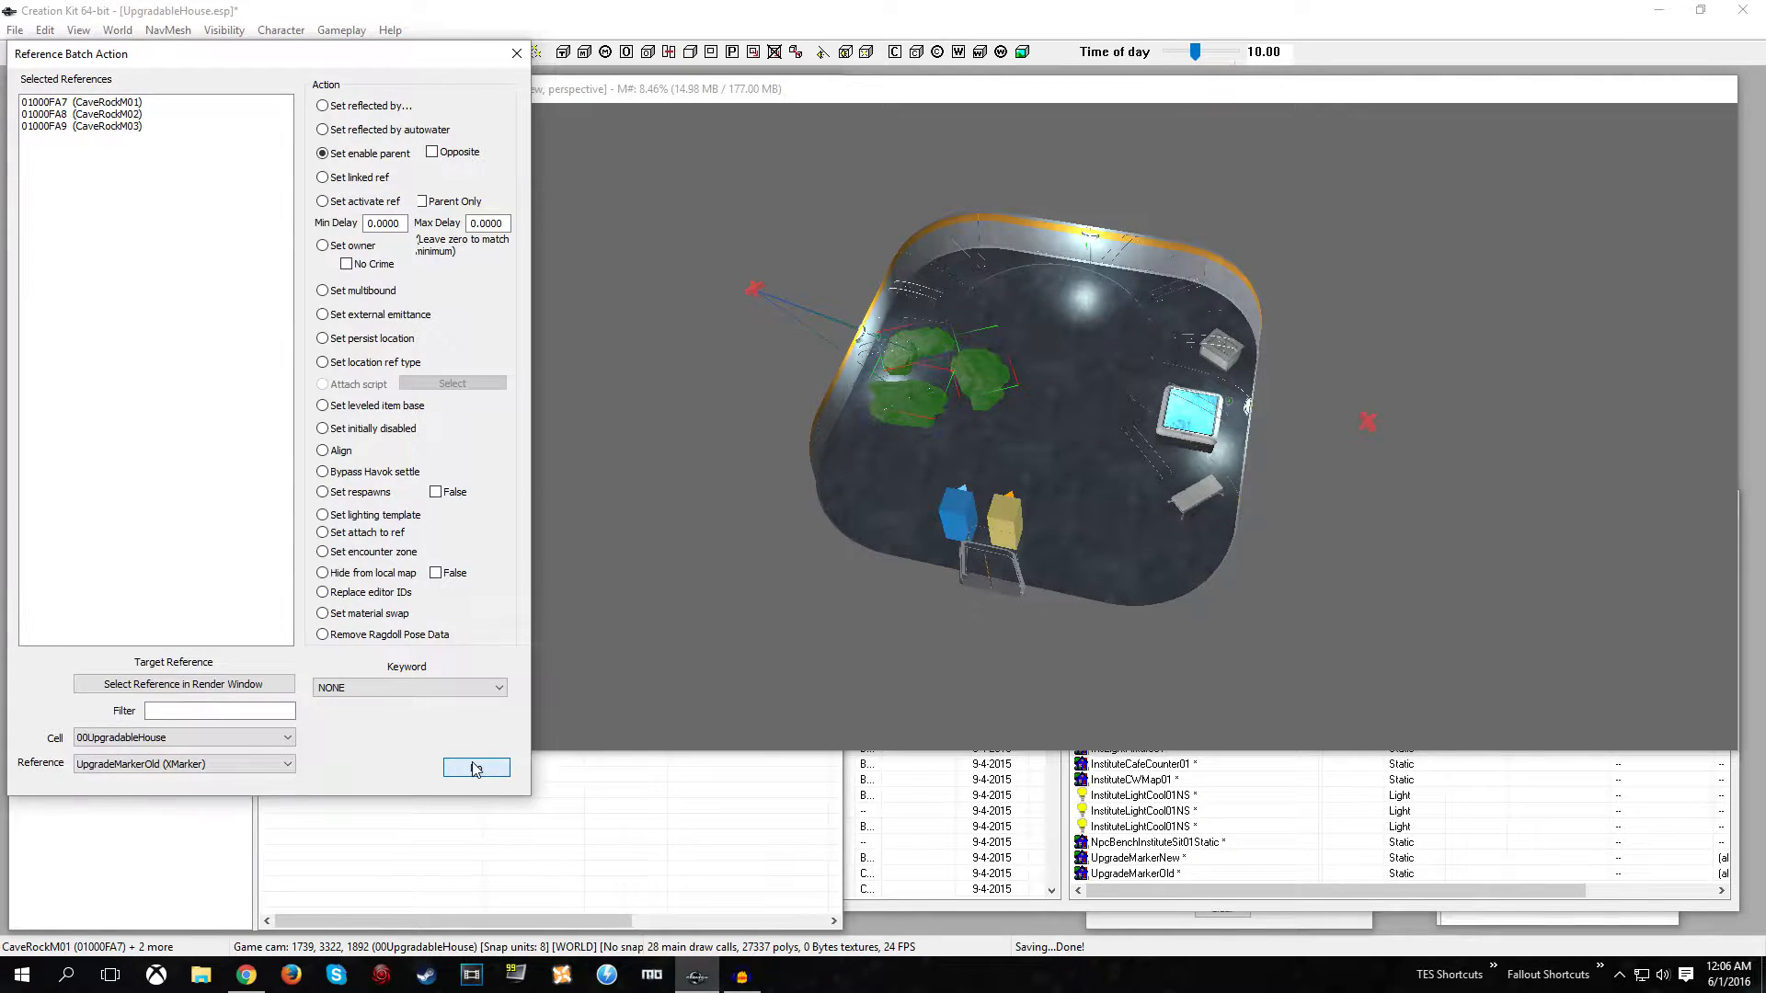
click(516, 53)
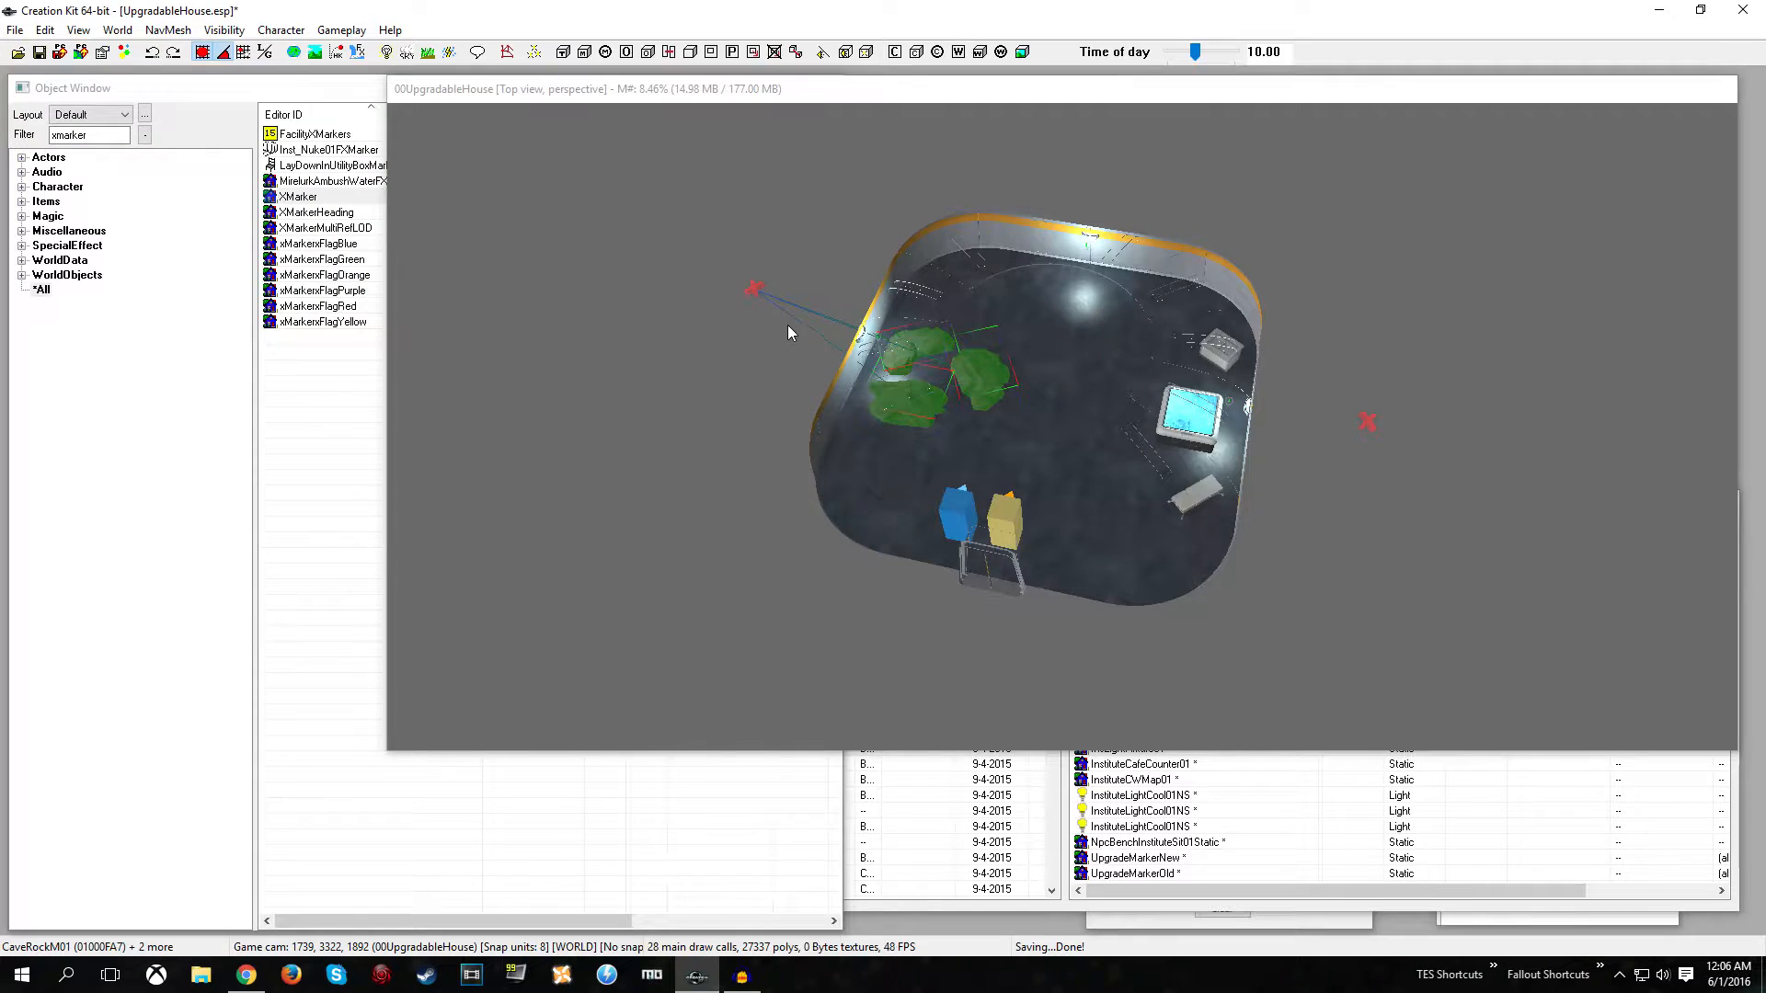
- Inspect the enable parent links by selecting UpgradeMarkerOld and each of the cave rocks
click(753, 288)
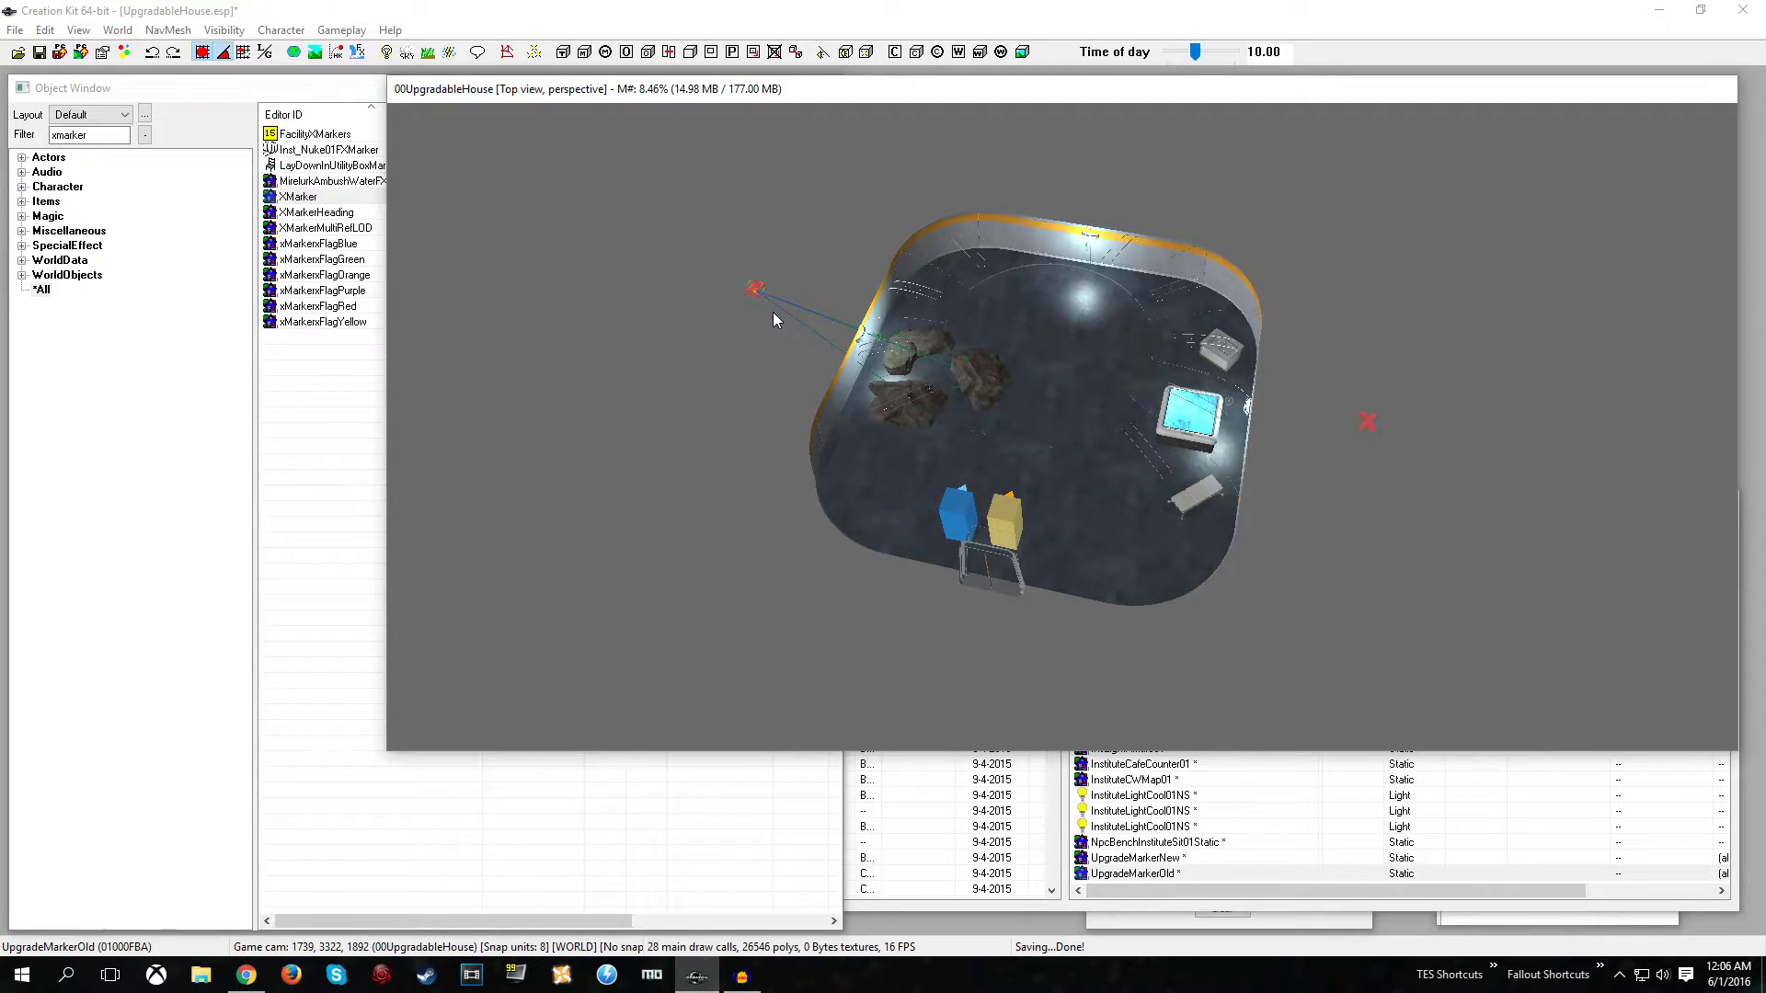
click(910, 397)
click(903, 348)
click(984, 368)
click(931, 404)
click(925, 349)
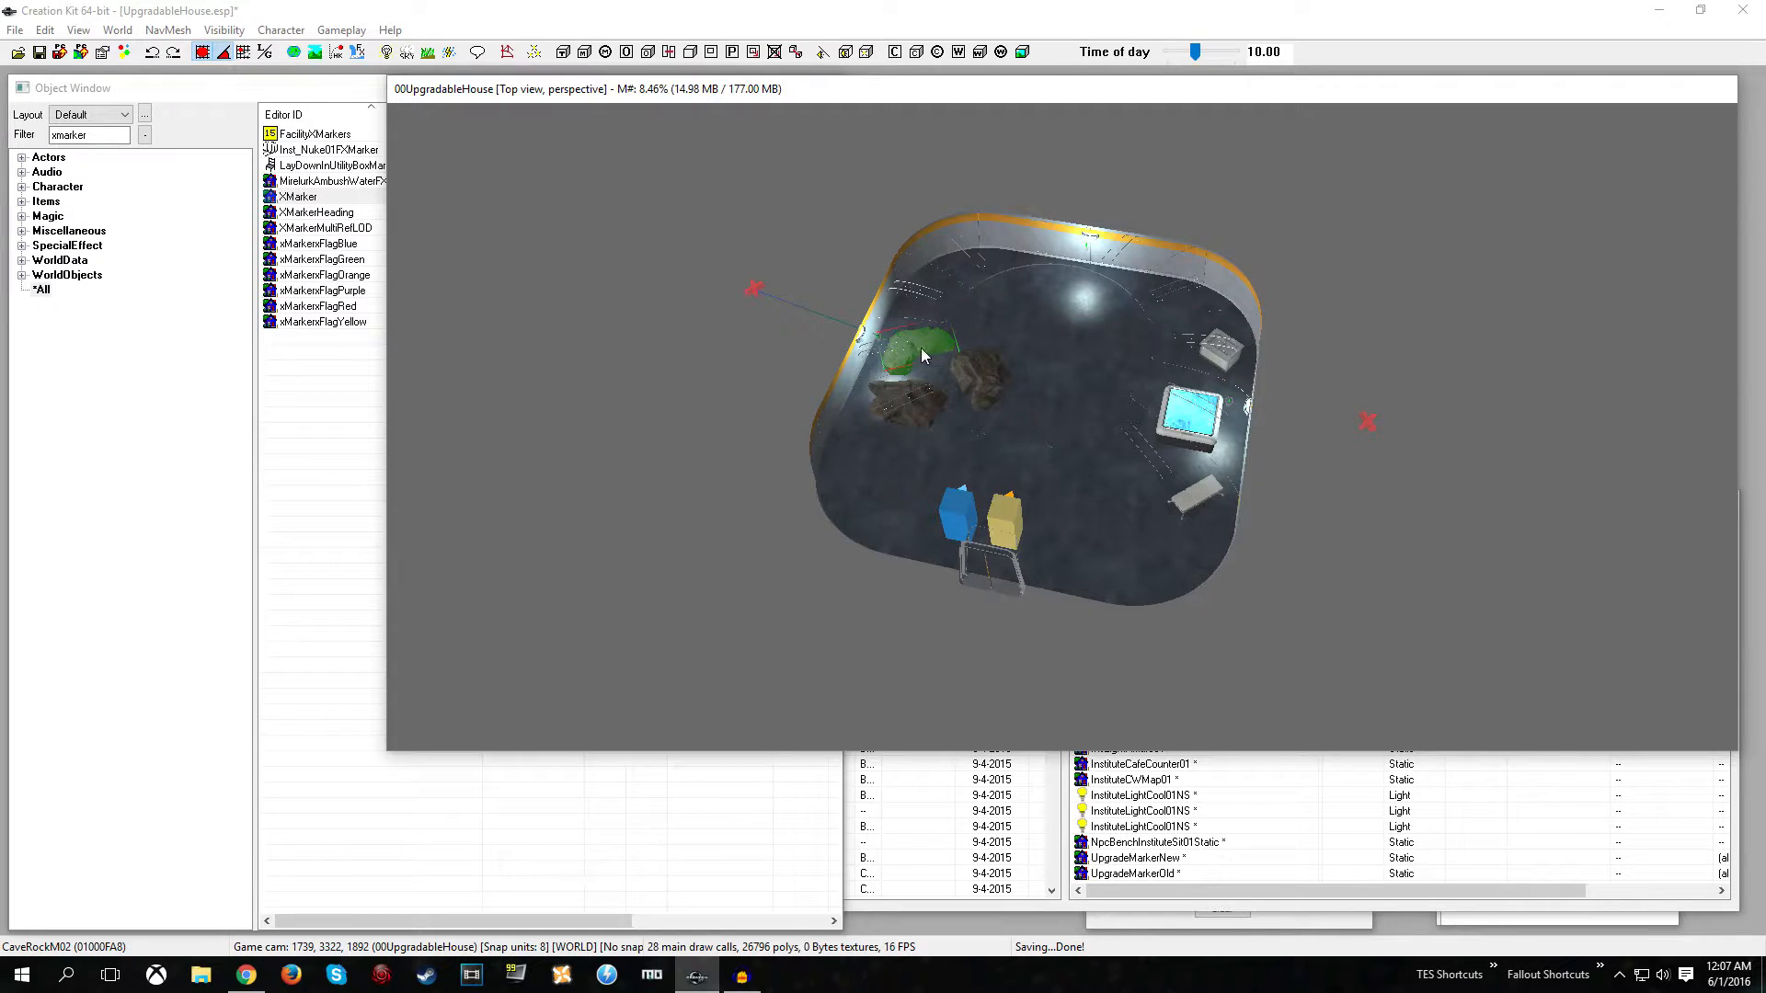
- Select the enable state children of UpgradeMarkerOld, cycle their visibility until they are shown again, and clear the selection
click(755, 288)
right_click(755, 289)
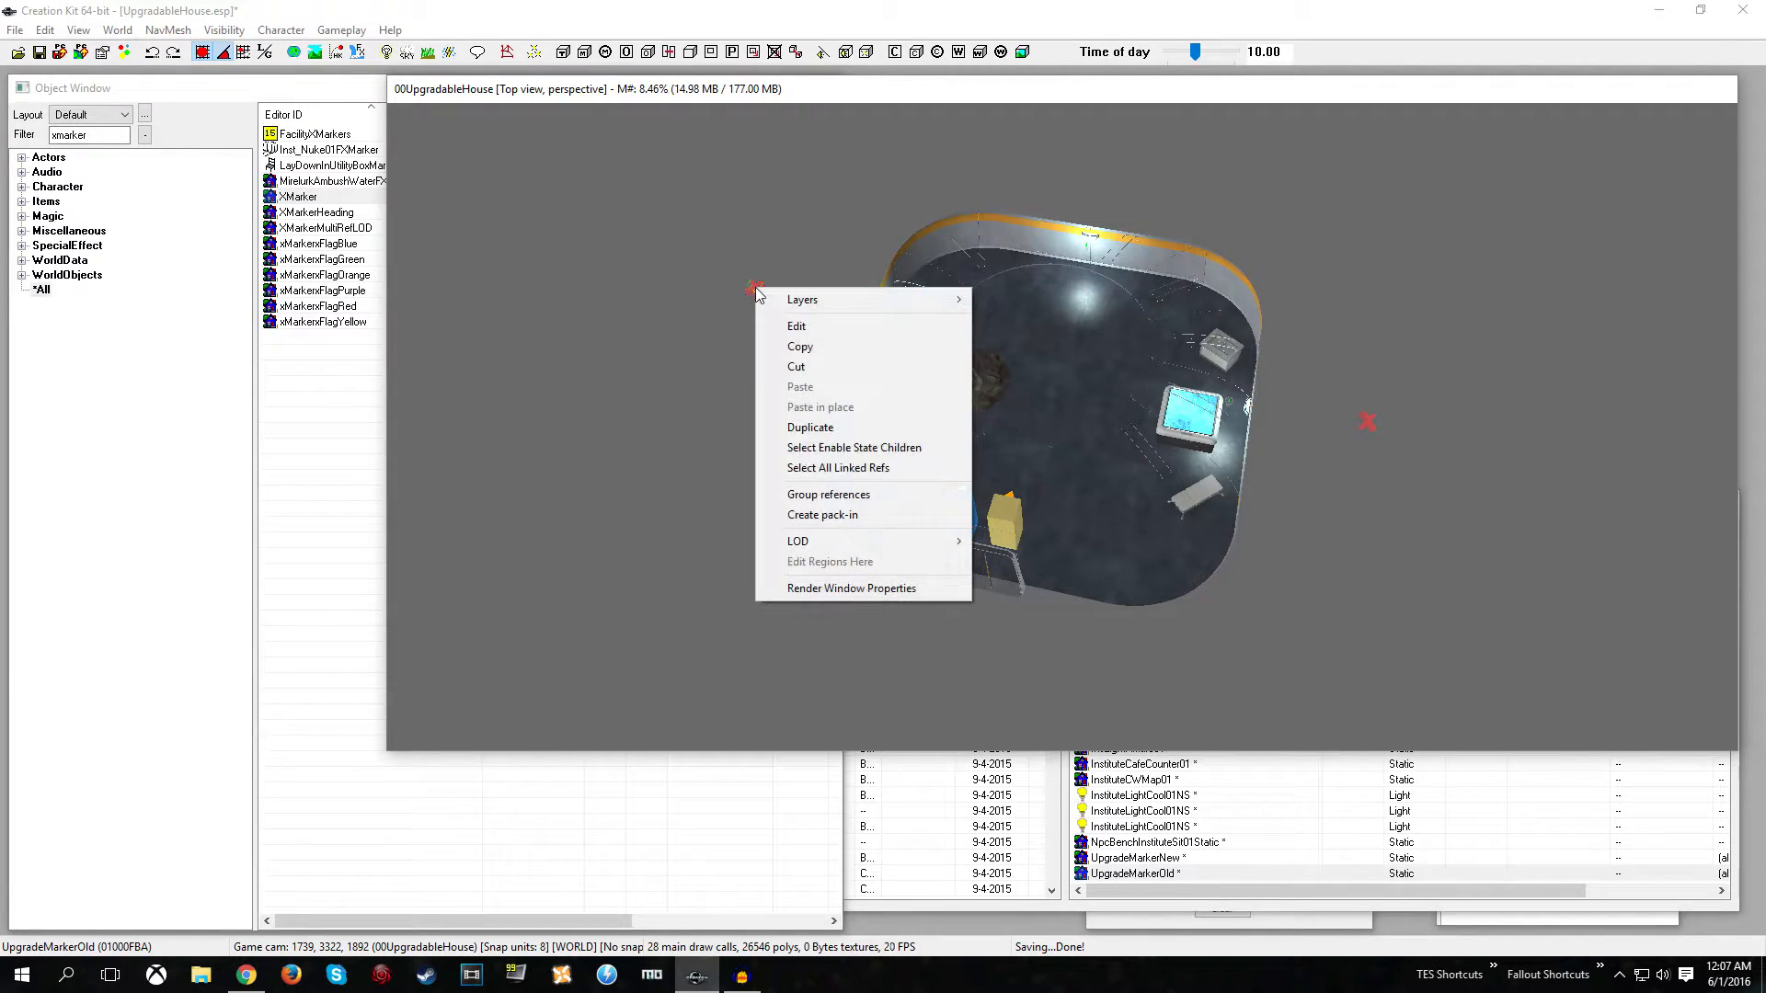
click(846, 447)
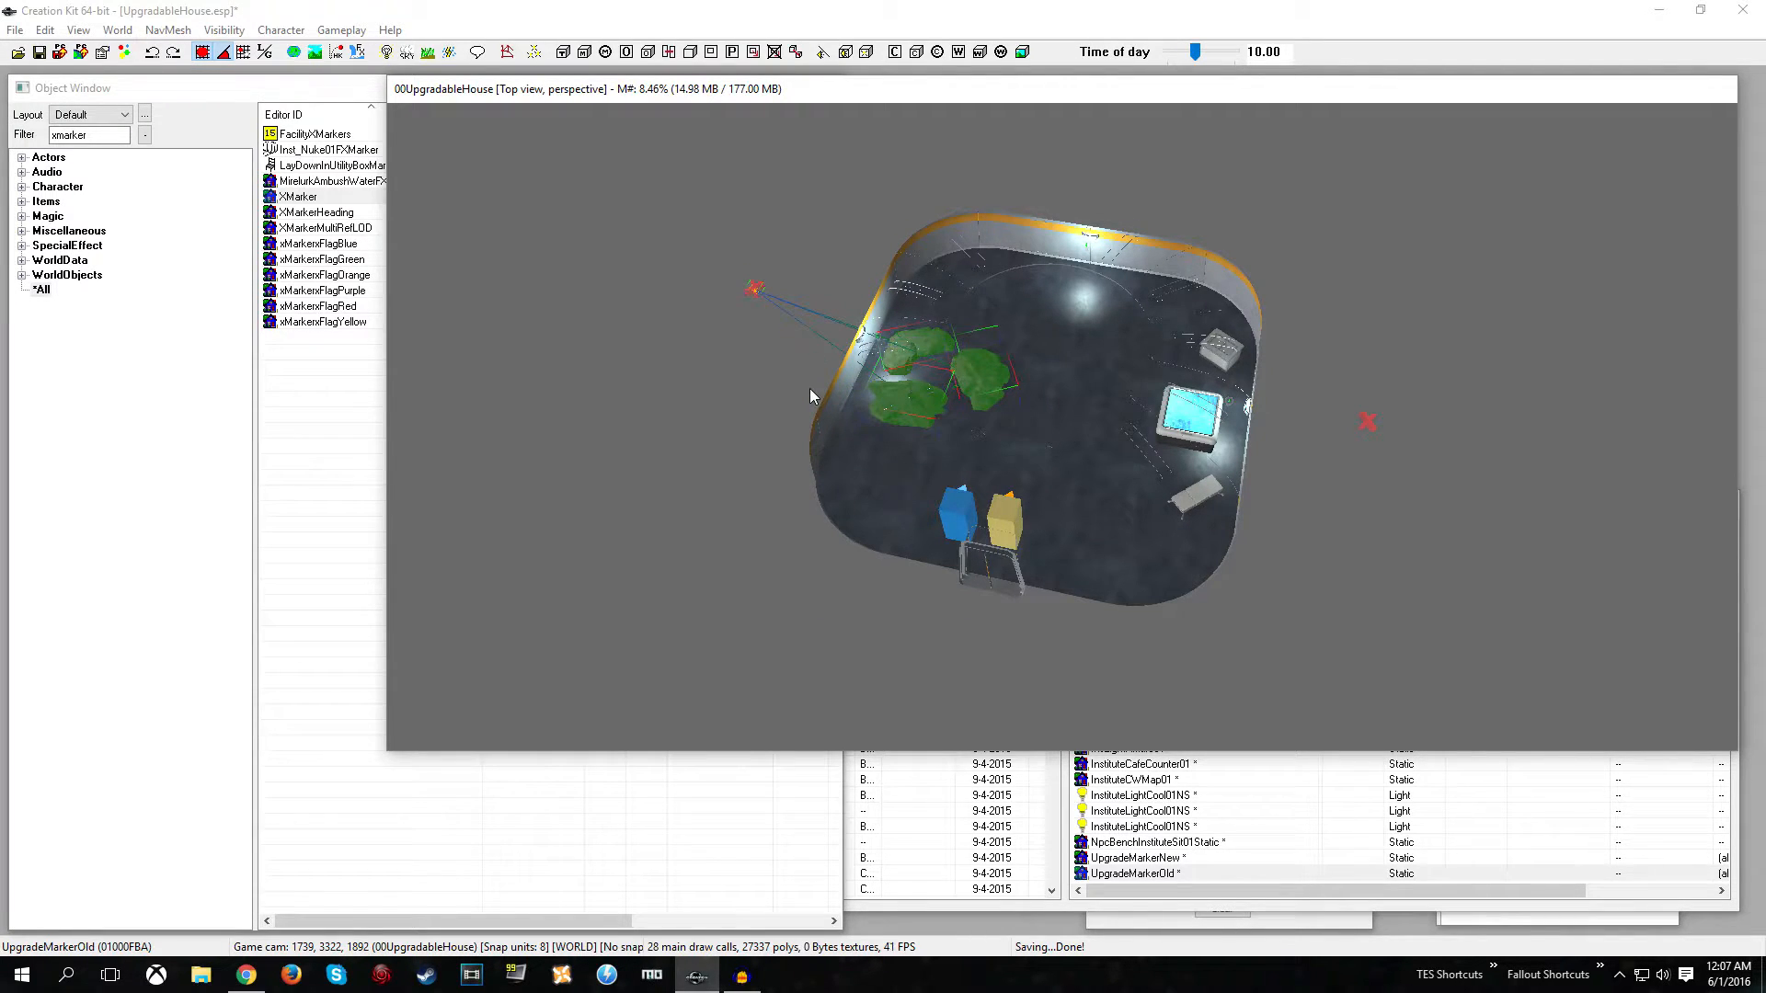
key(1)
key(1)
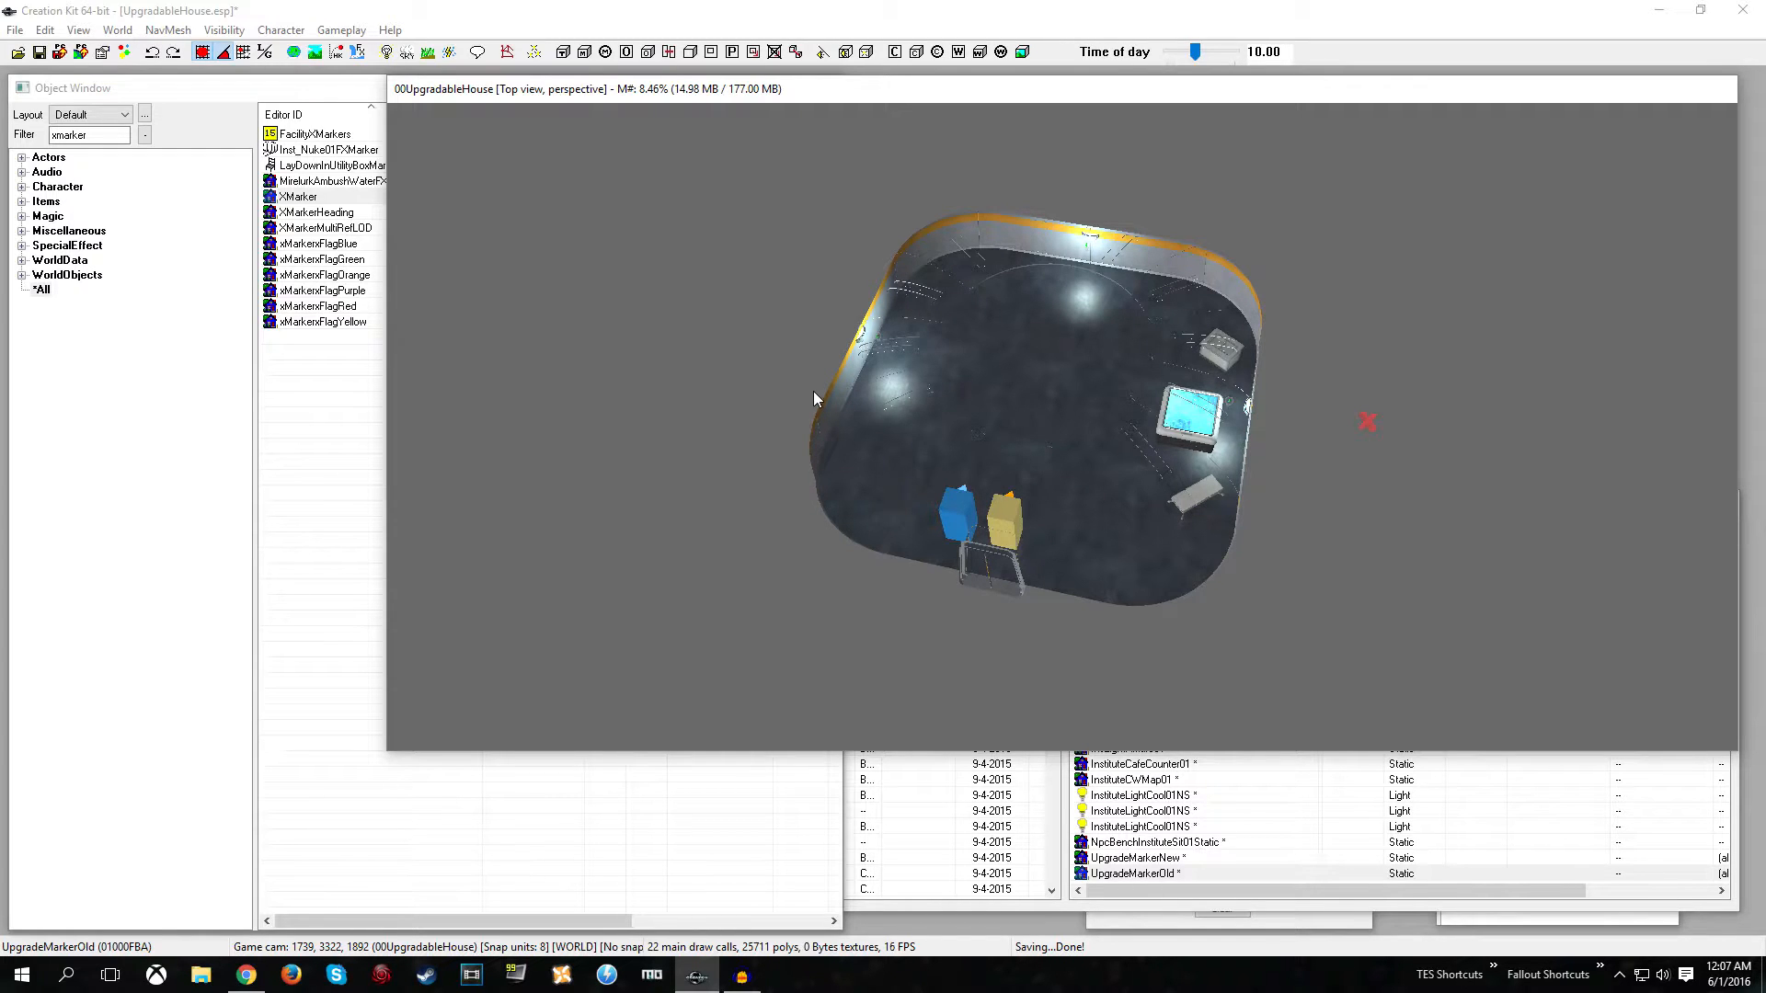
key(1)
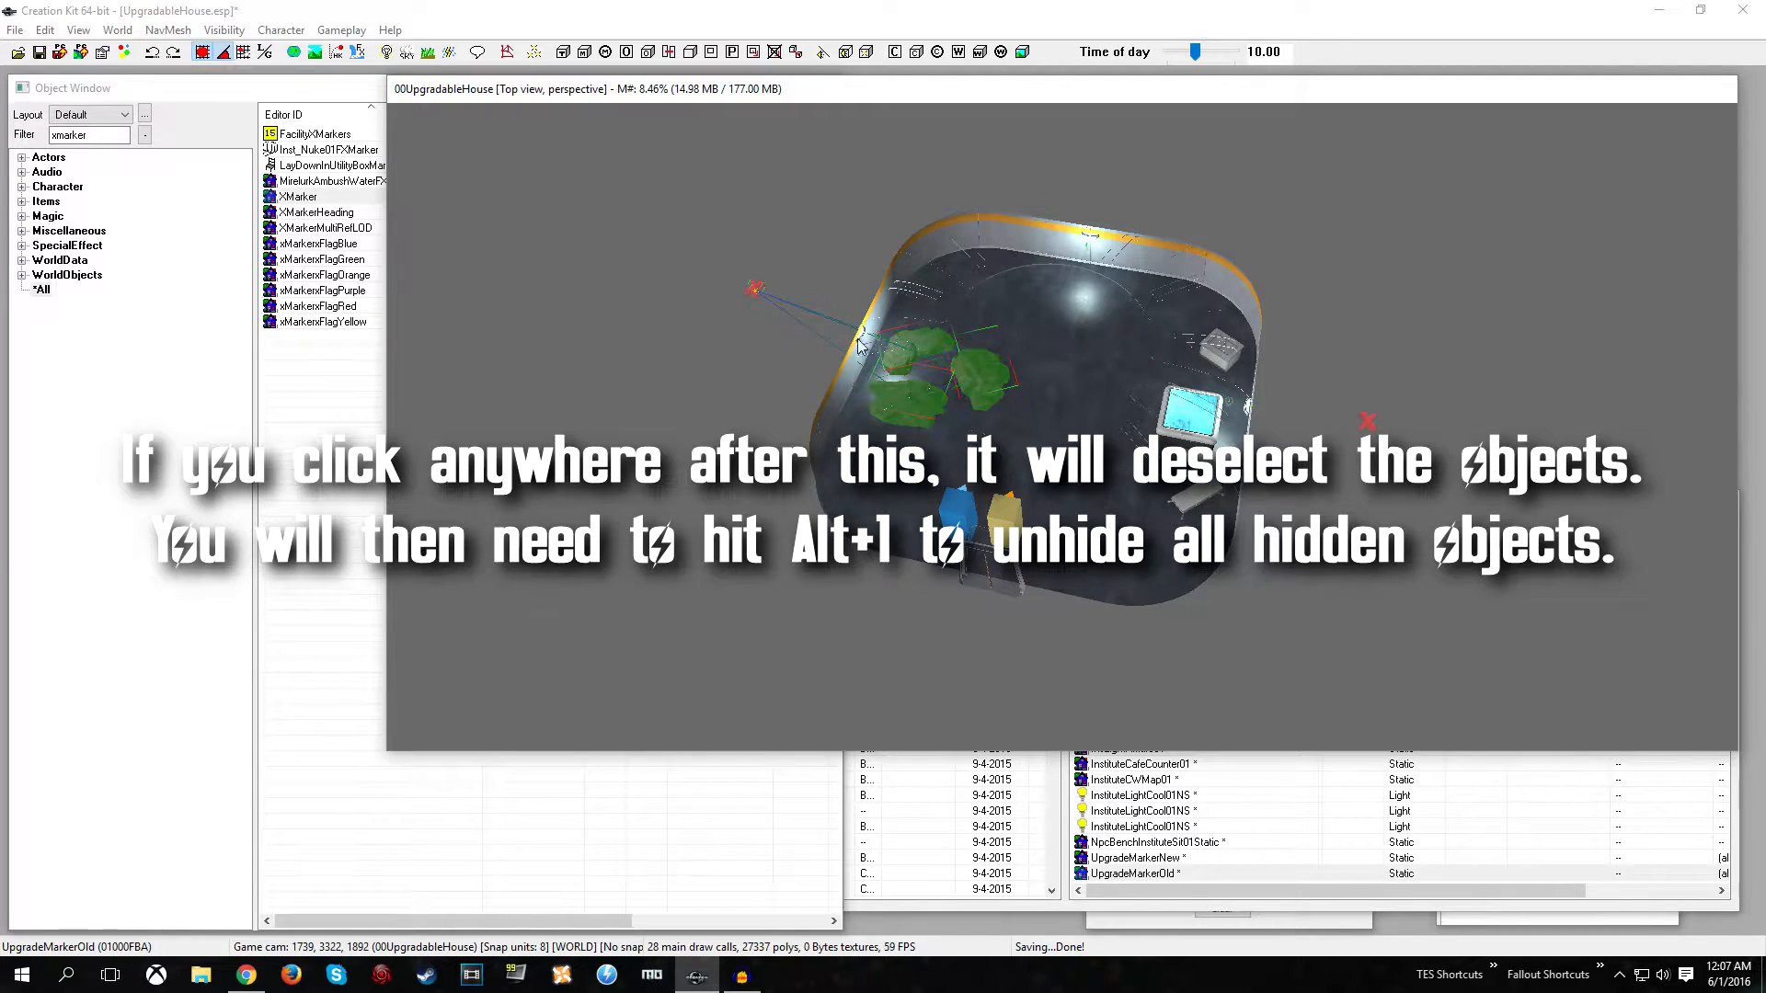
click(1289, 401)
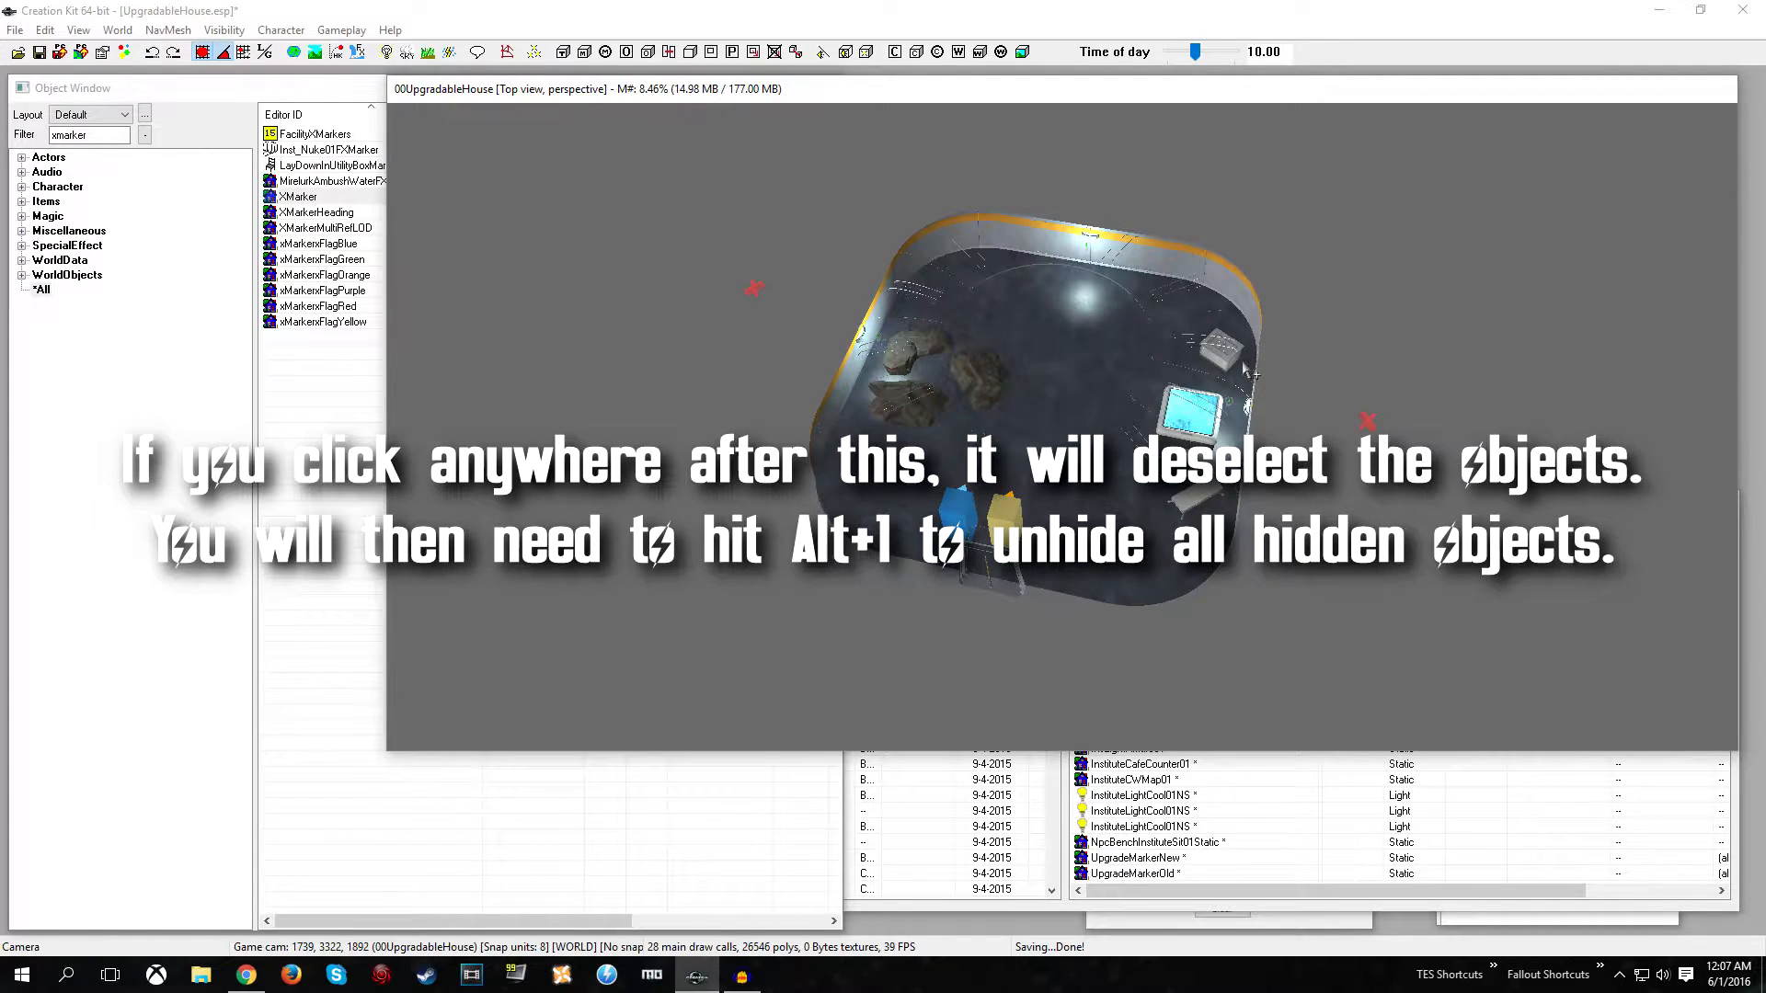
- Set UpgradeMarkerNew as the enable parent of the Institute map table, cafe counter and bench with a reference batch action
click(1198, 421)
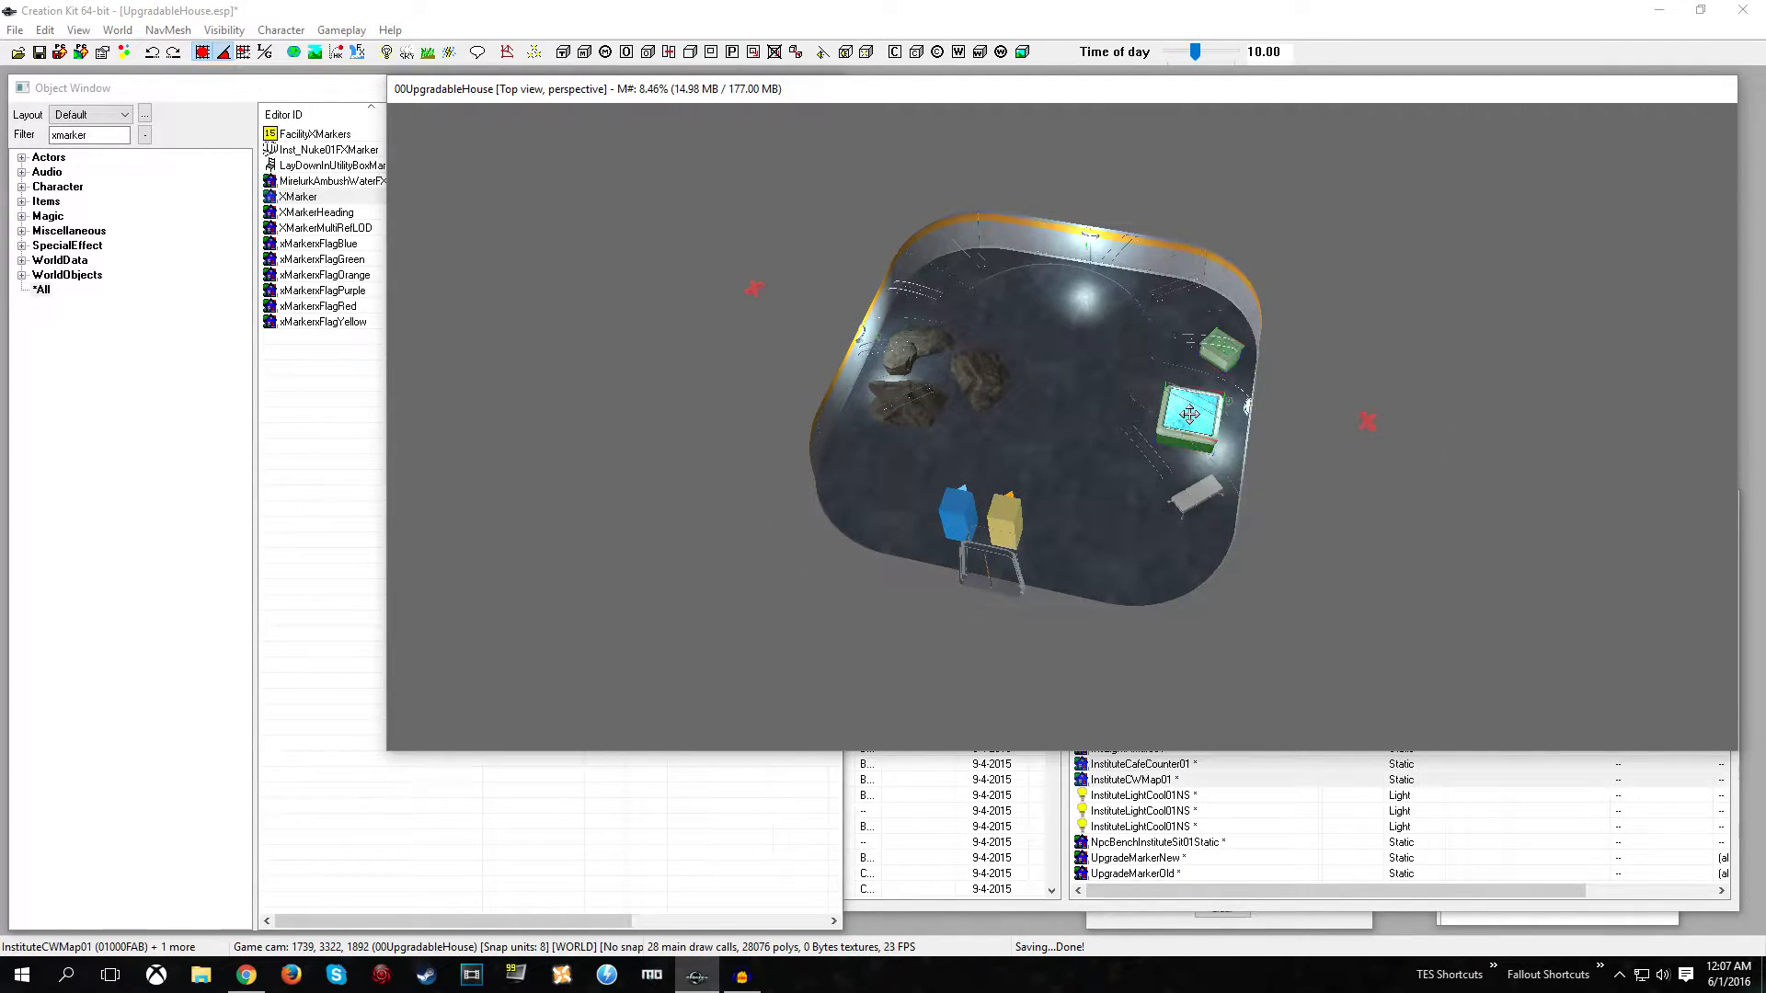
ctrl+click(1188, 489)
ctrl+click(1189, 489)
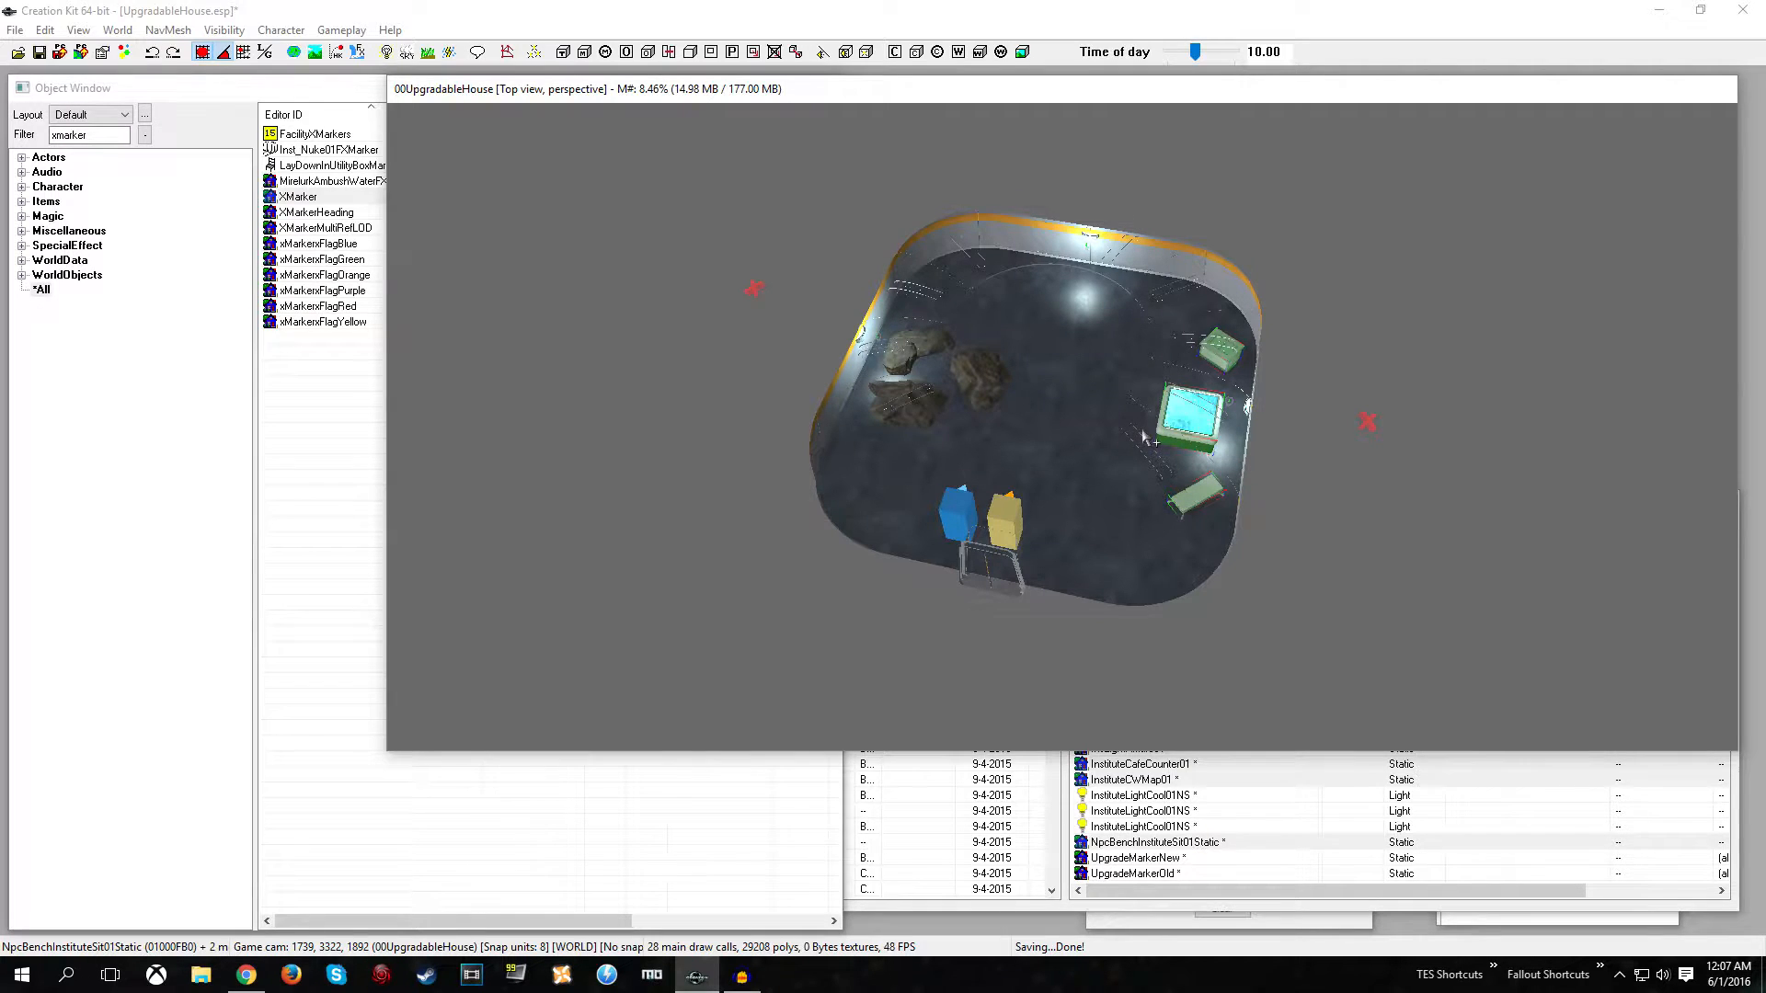
key(minus)
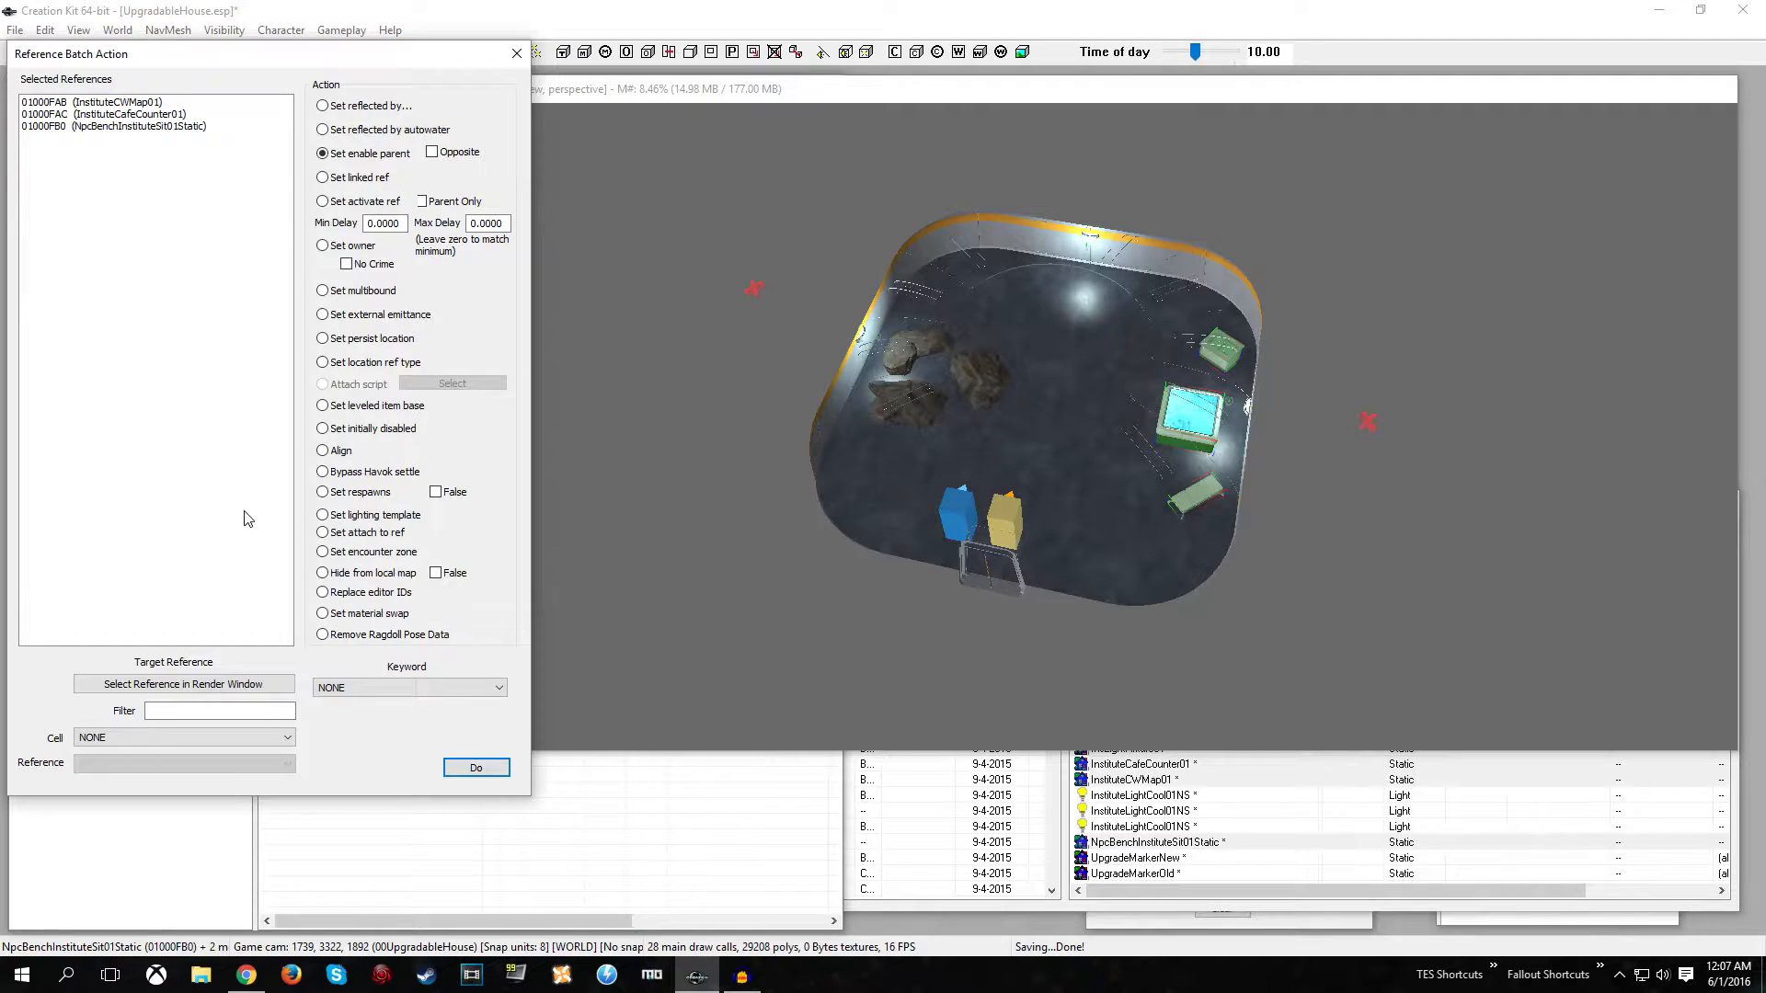
click(191, 688)
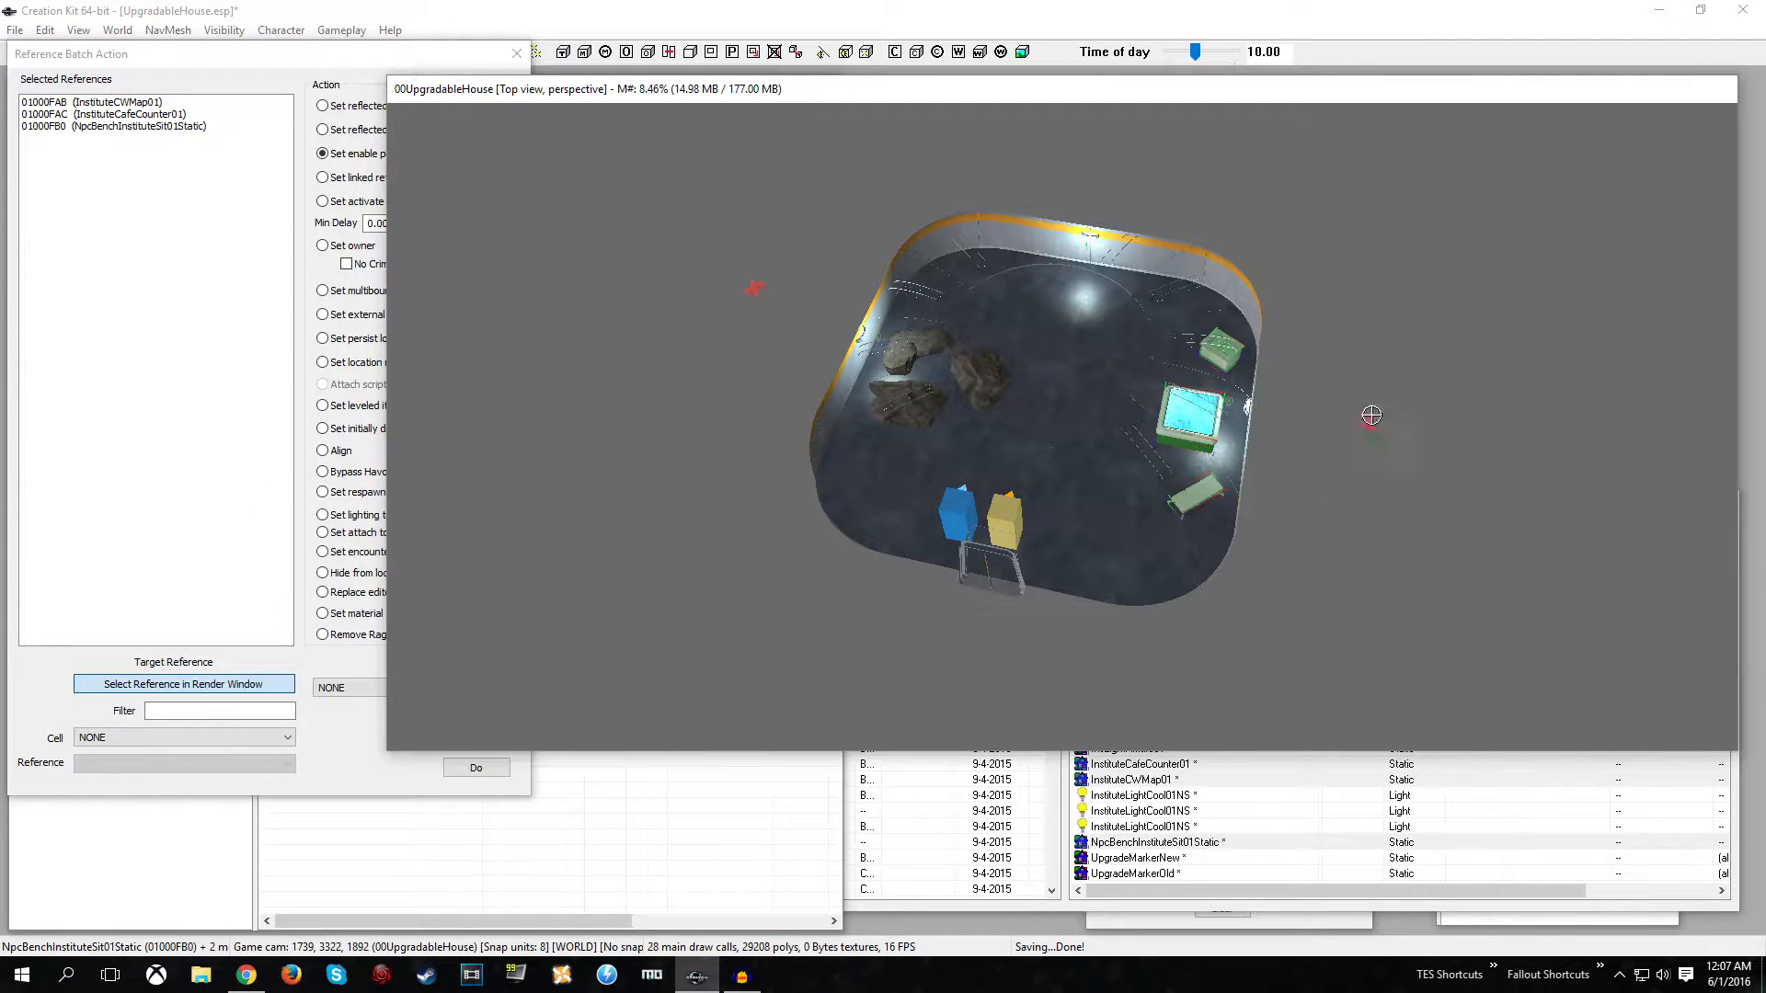
click(1367, 423)
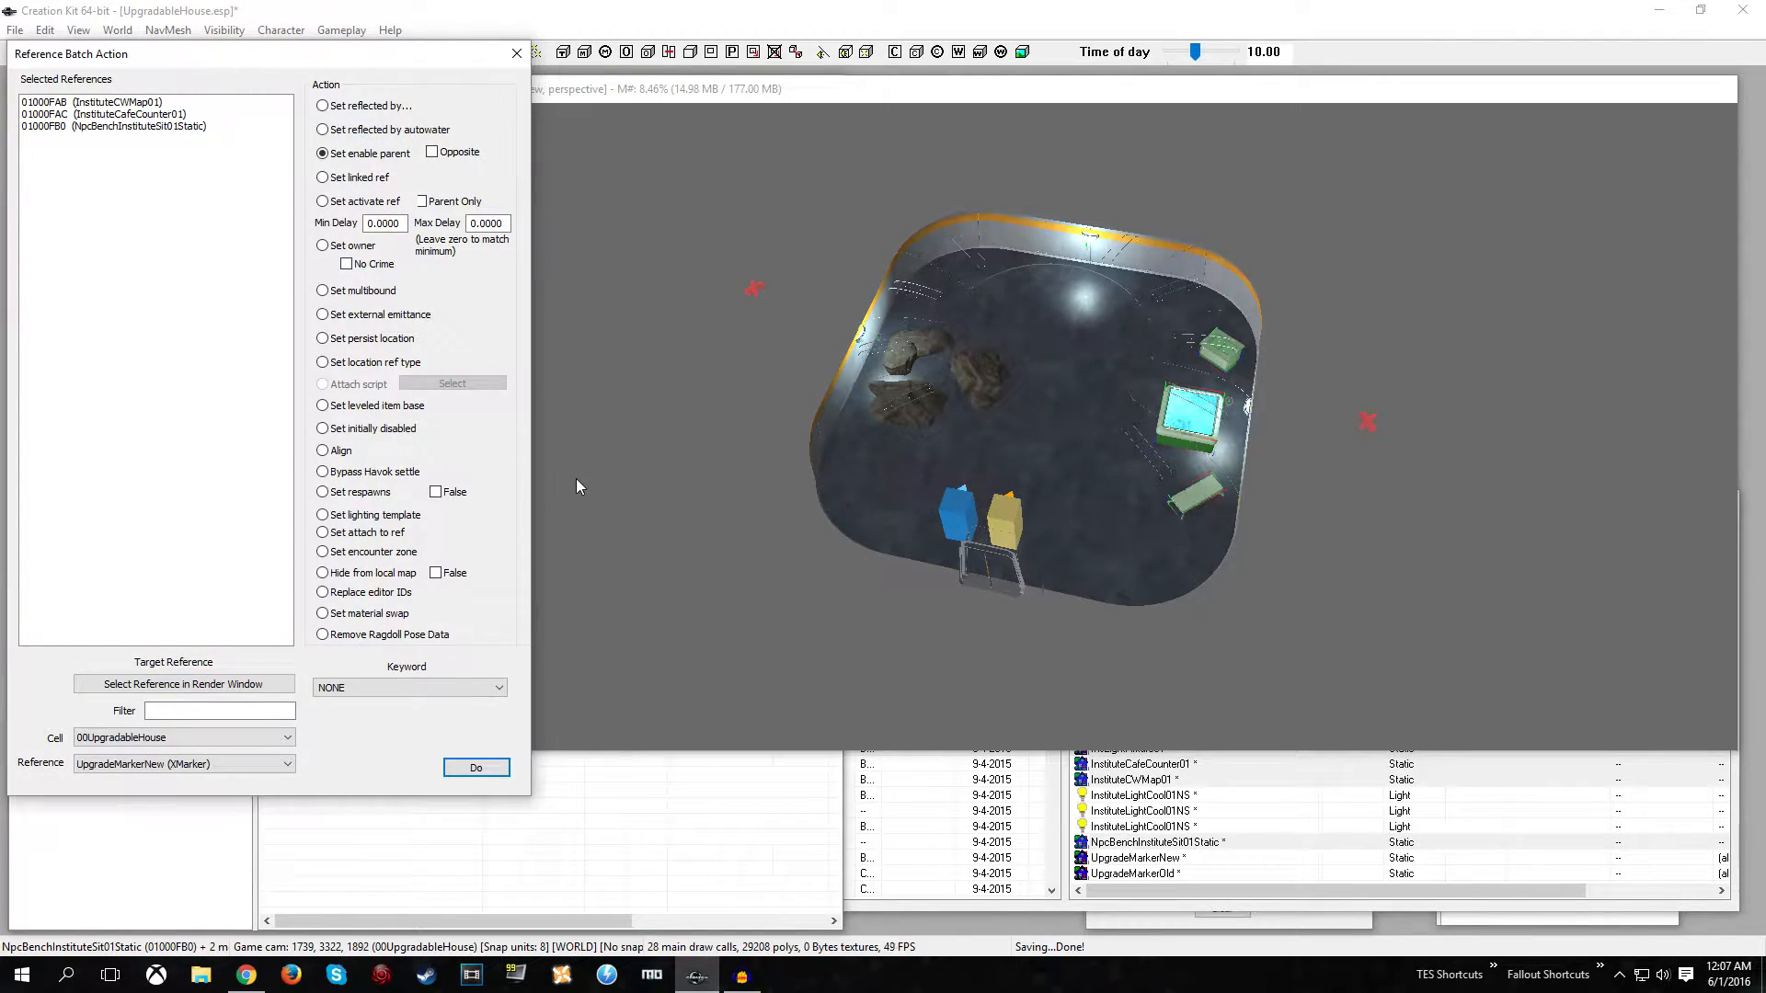
click(476, 767)
click(516, 53)
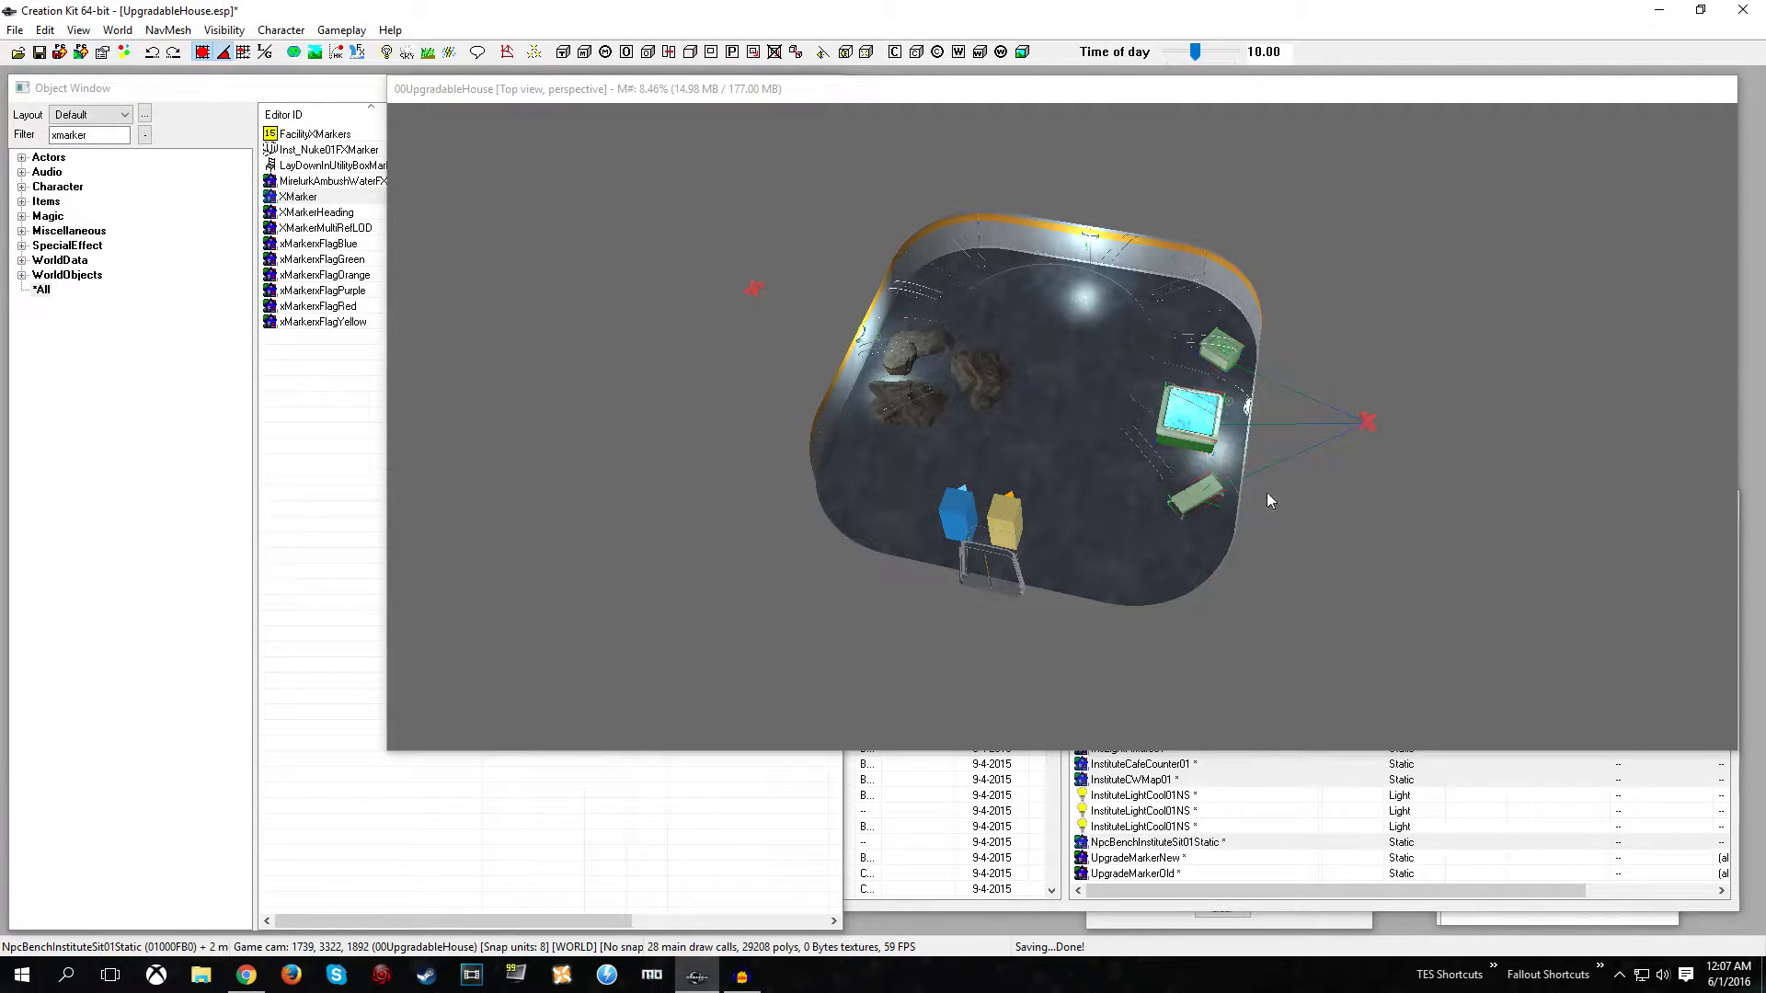
- Clear the selection and create a new actor with ID 00UpgradeGuy and name Upgrade Guy, flagged as Unique and Essential
click(1345, 471)
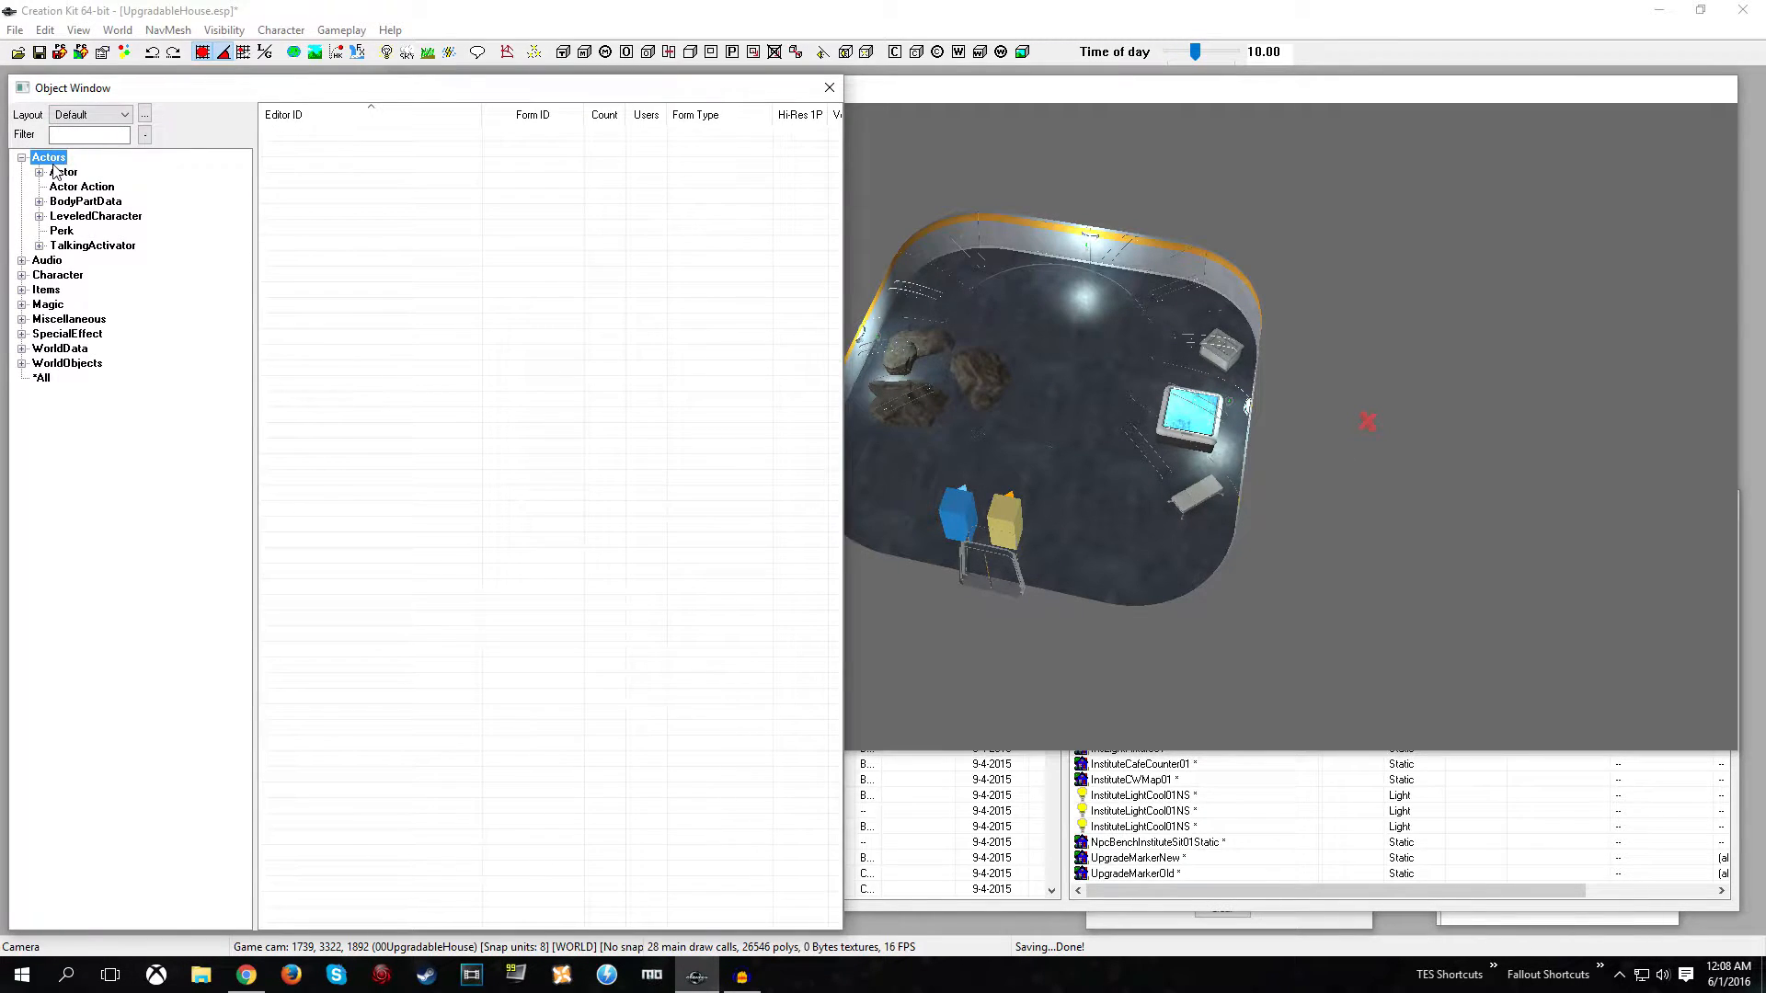
click(56, 172)
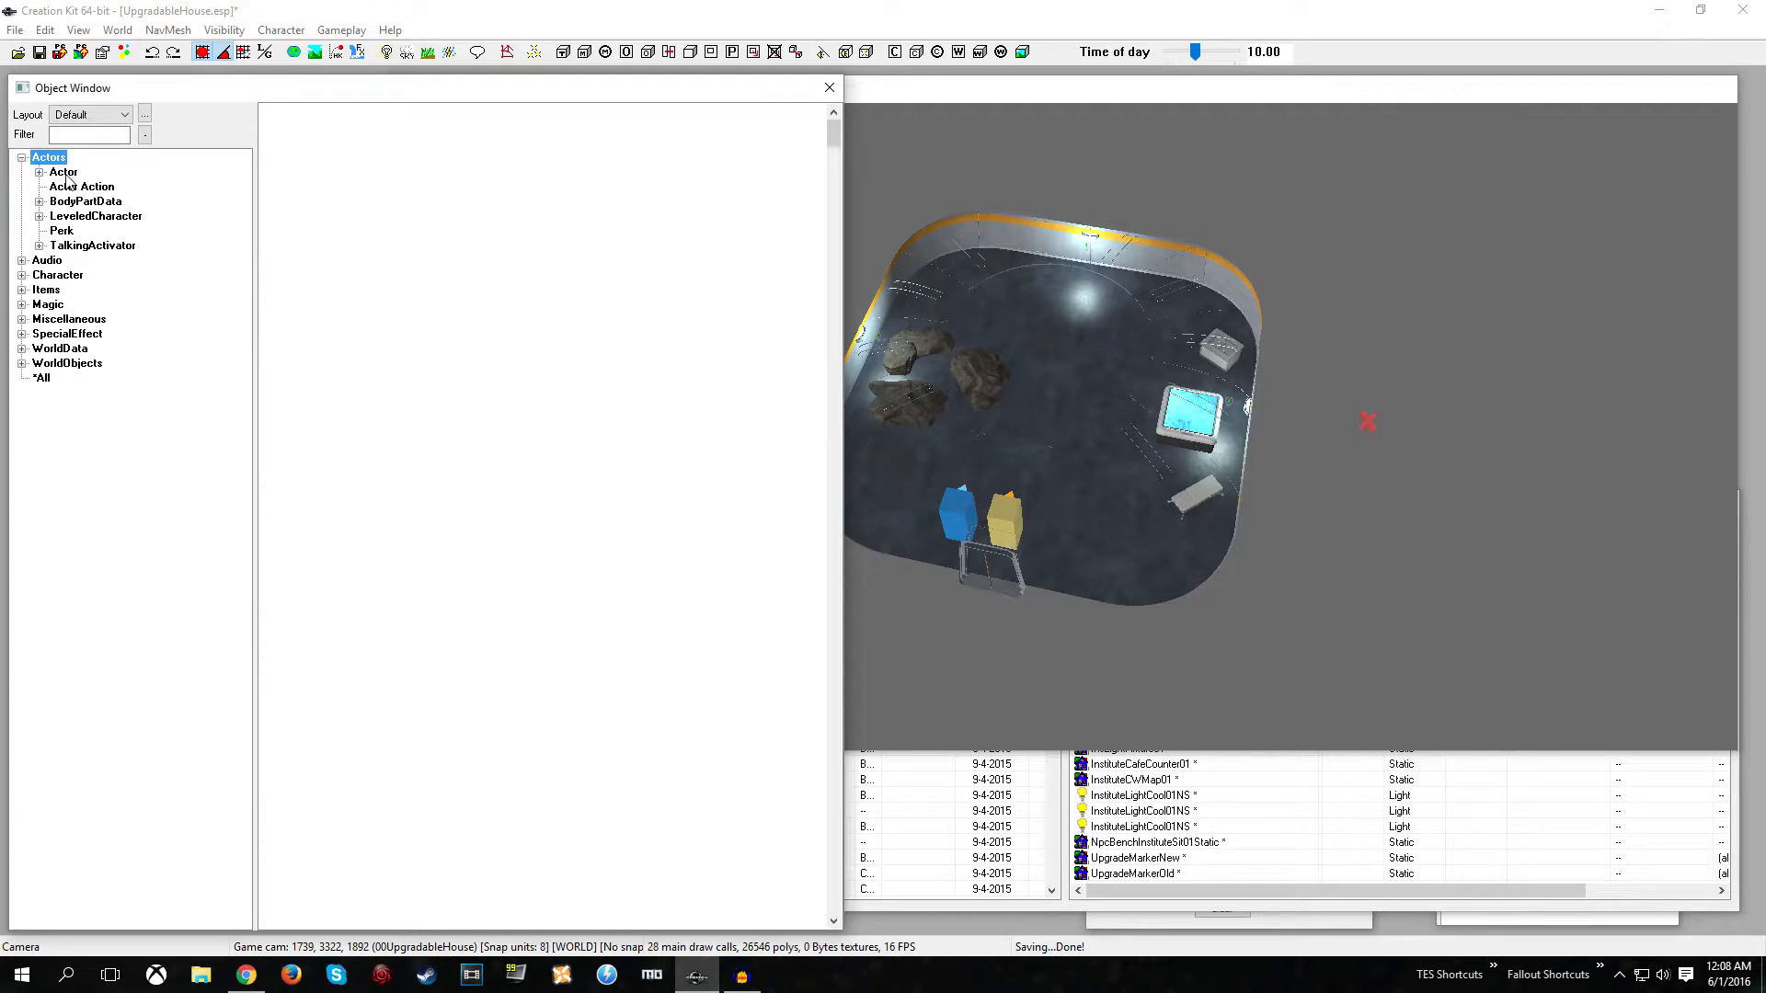
right_click(305, 183)
click(342, 191)
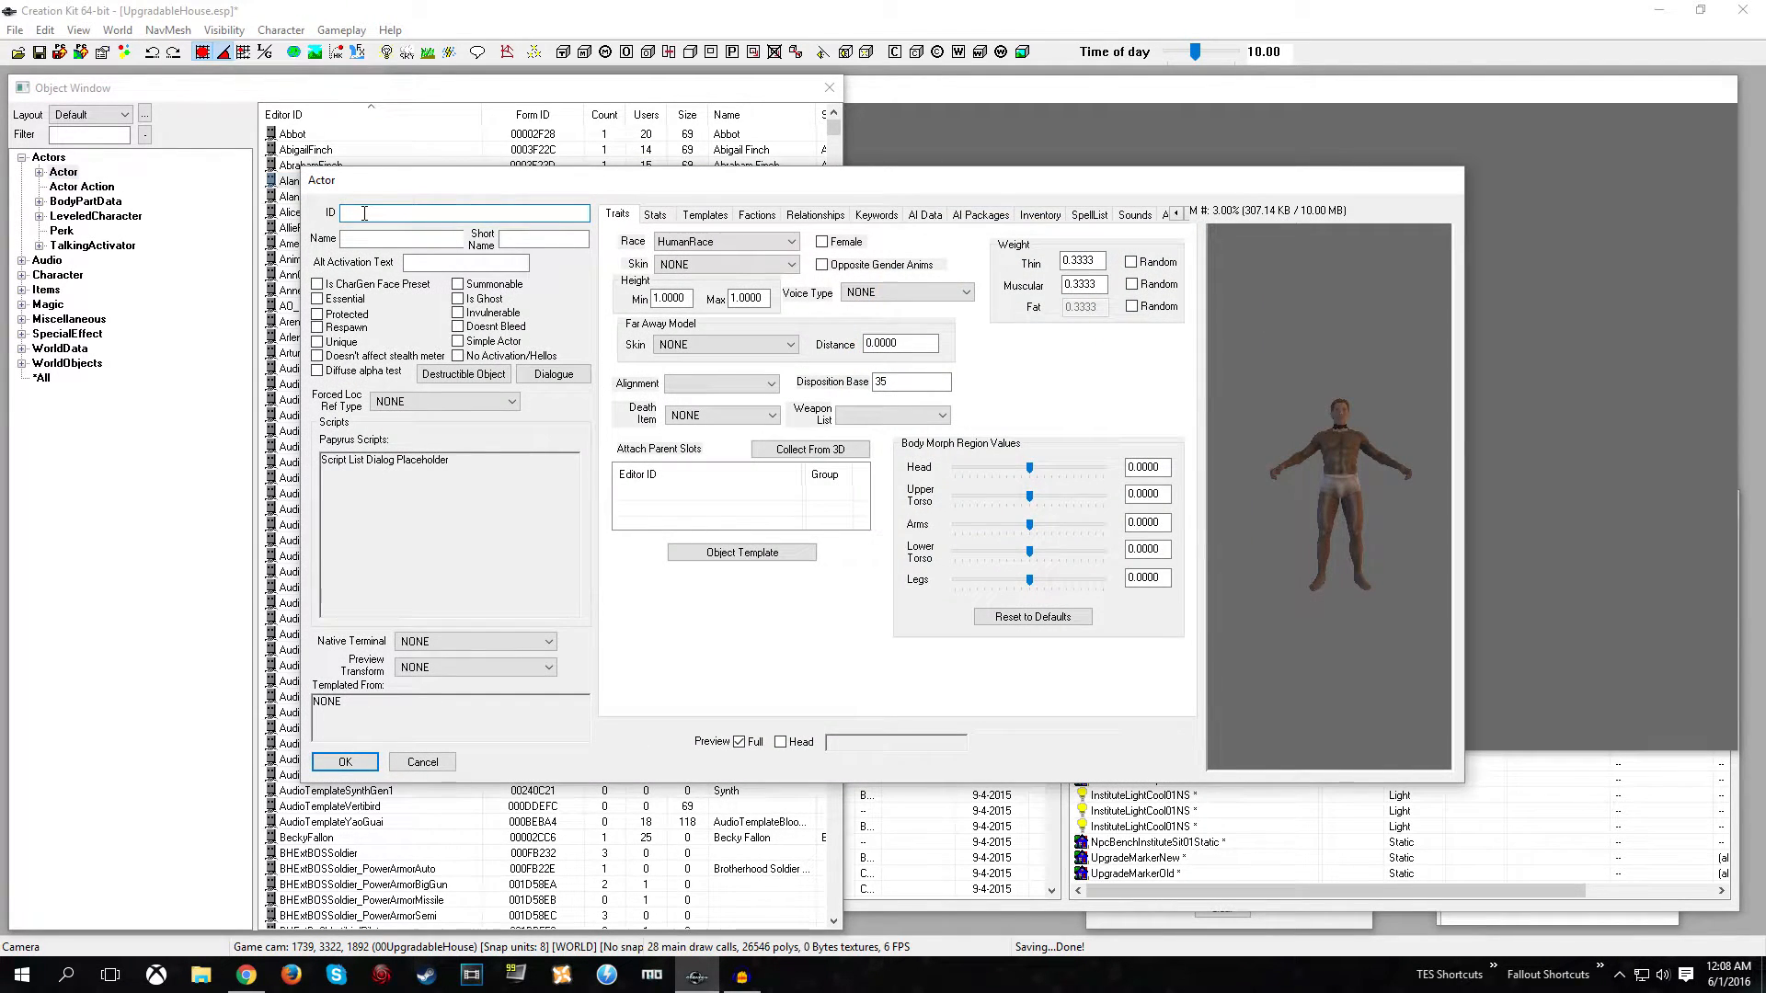
text(00UpgradeGuy)
click(411, 241)
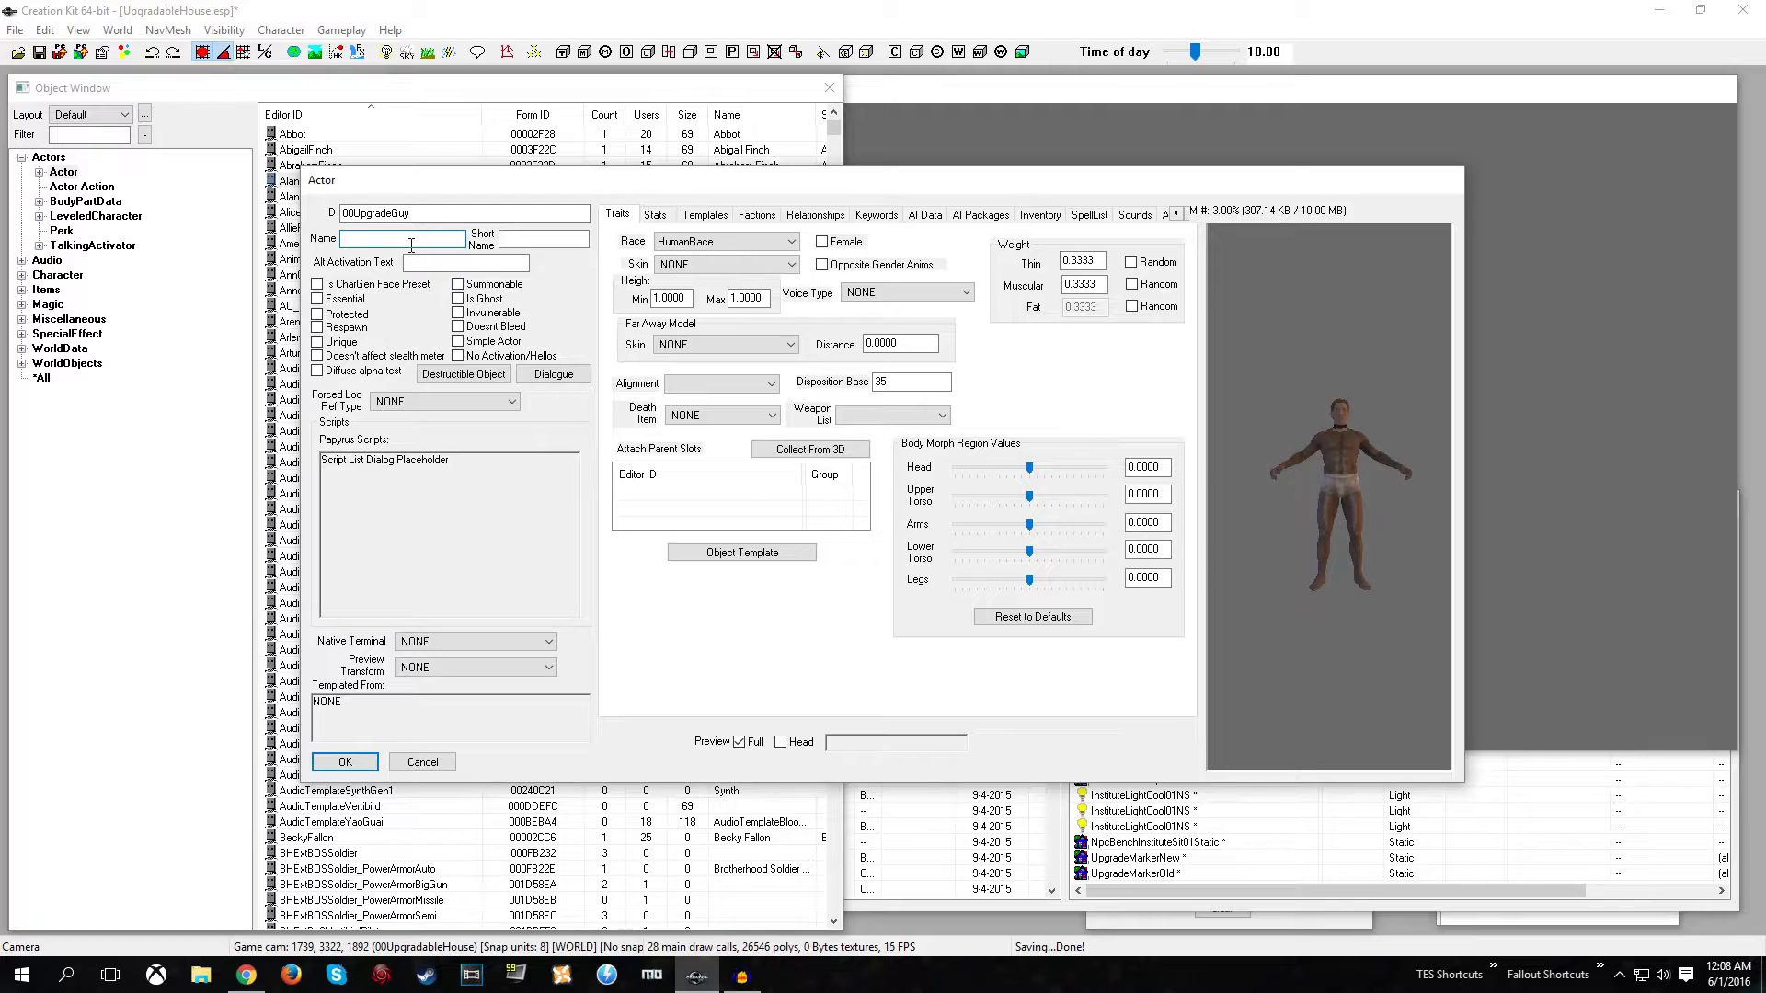
text(Upgrade Guy)
click(339, 344)
click(318, 299)
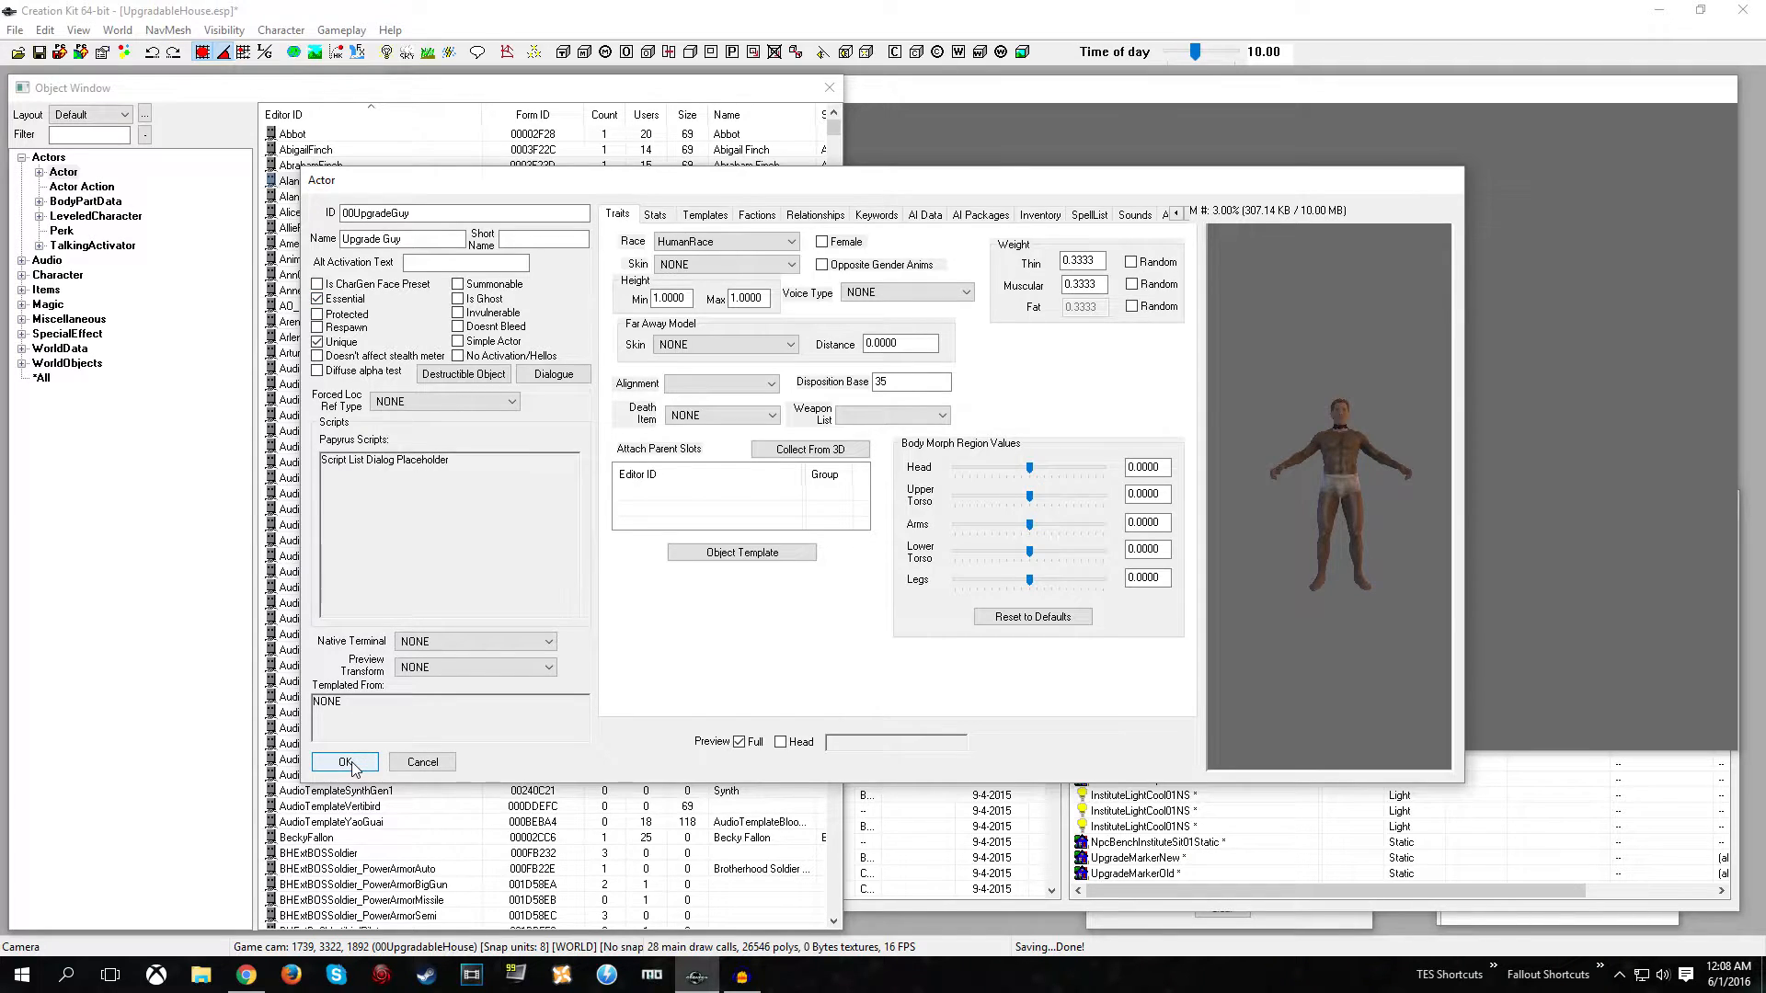
key(Return)
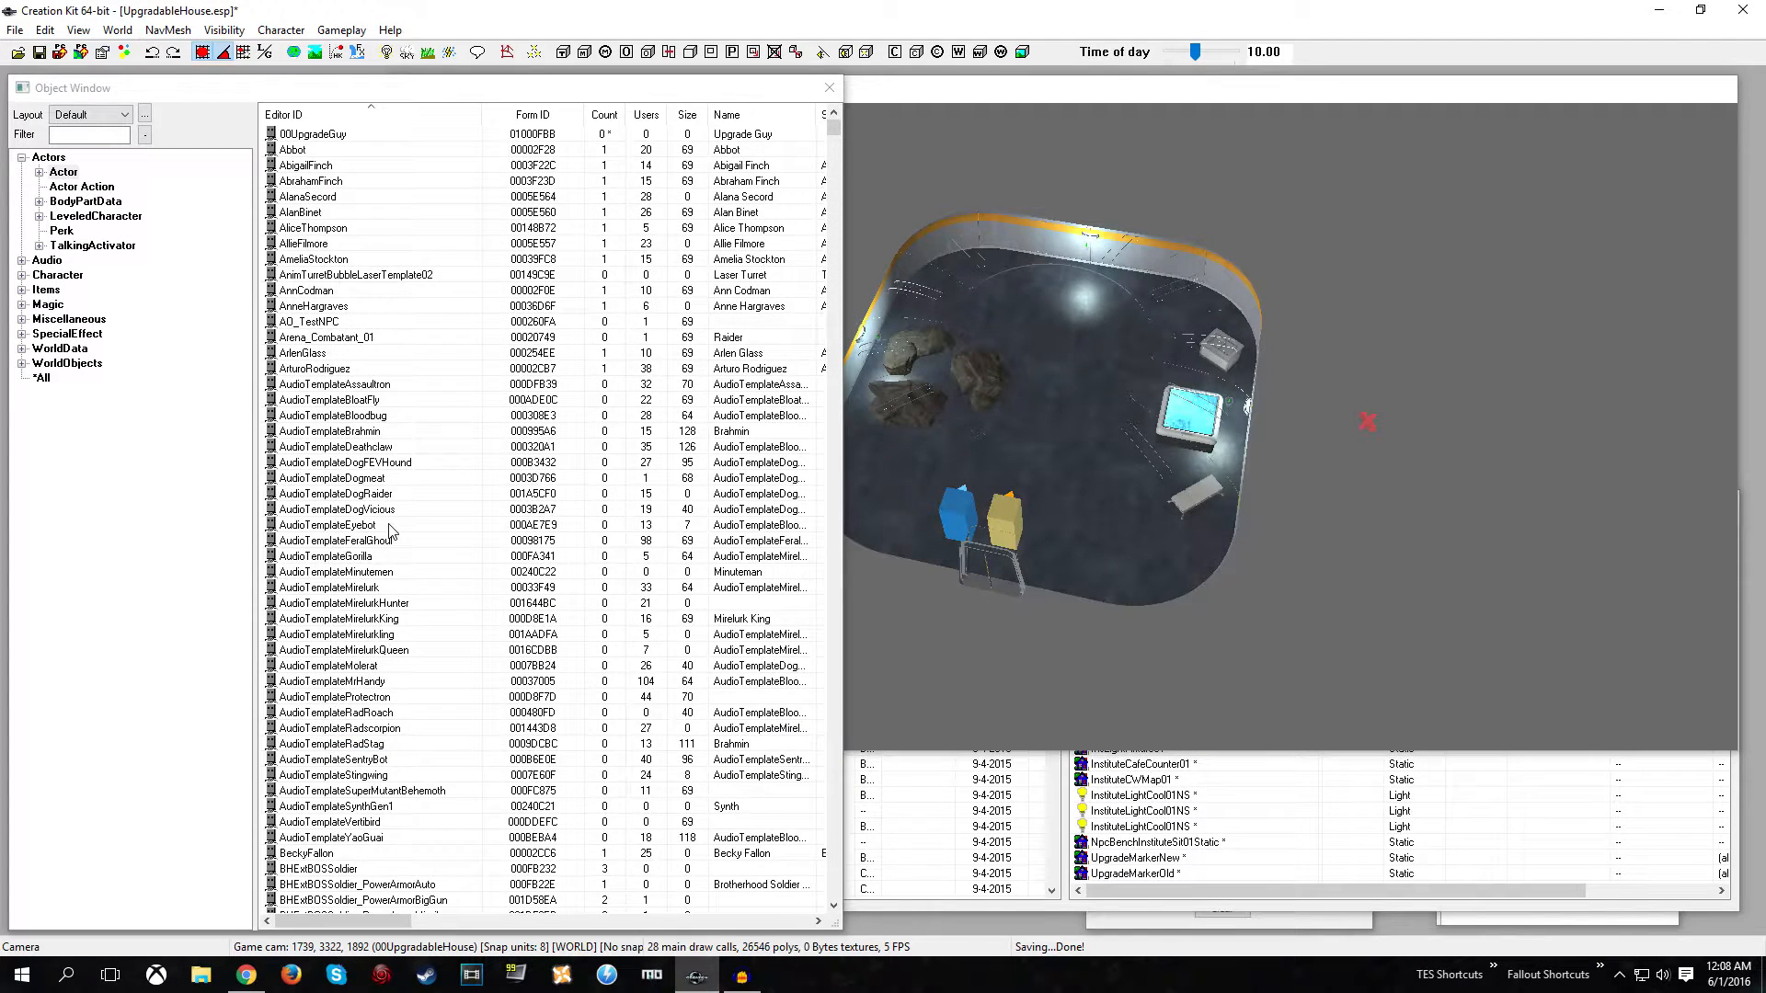
- Reopen the 00UpgradeGuy actor, look through the available voice types, and close it with the voice type left at NONE
click(334, 135)
double_click(332, 135)
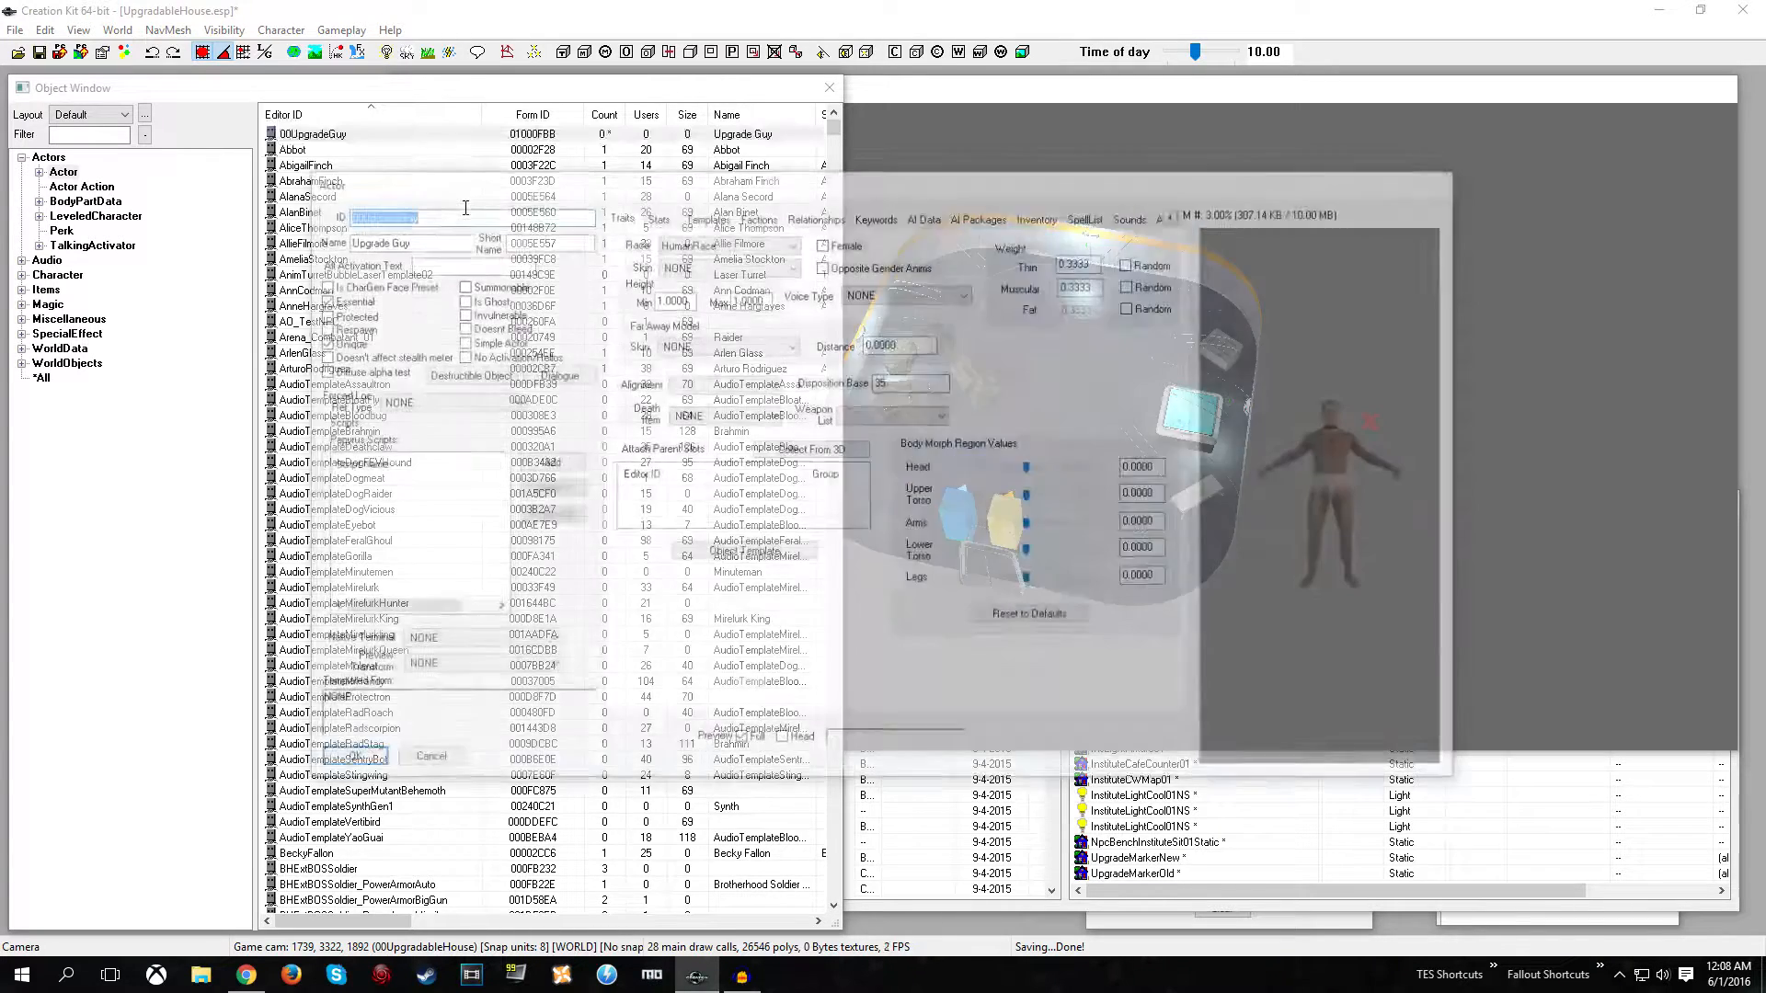
click(879, 292)
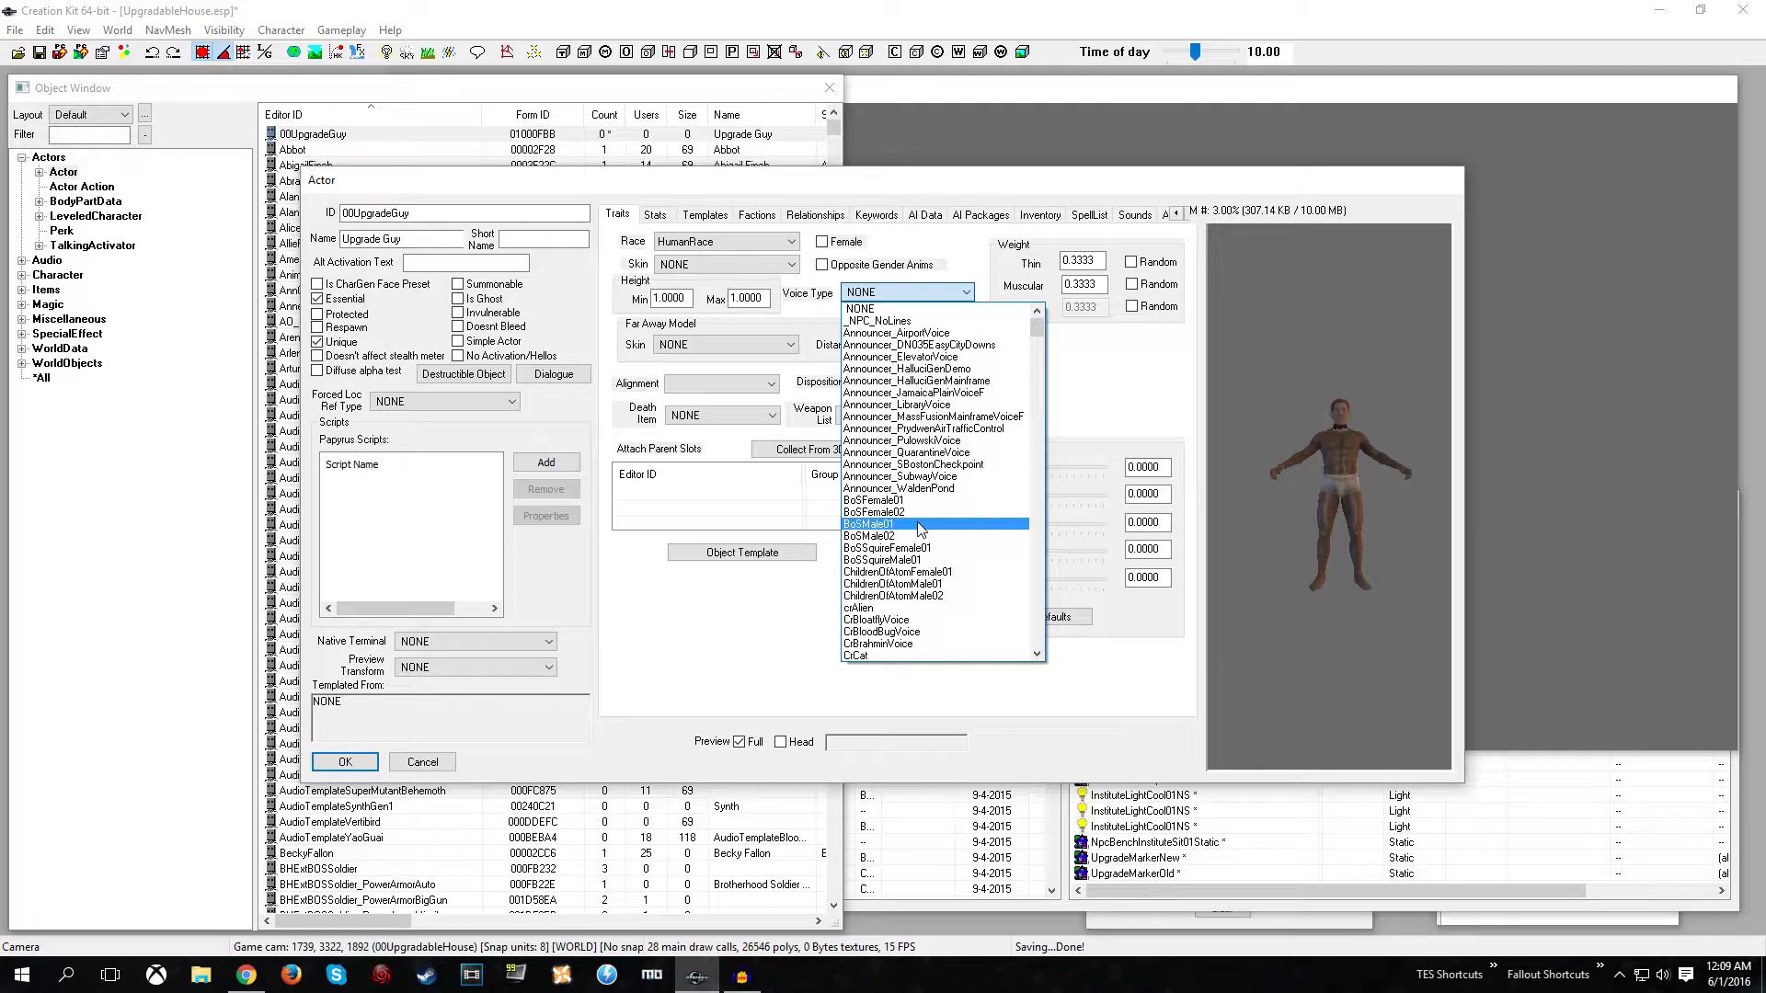
click(896, 270)
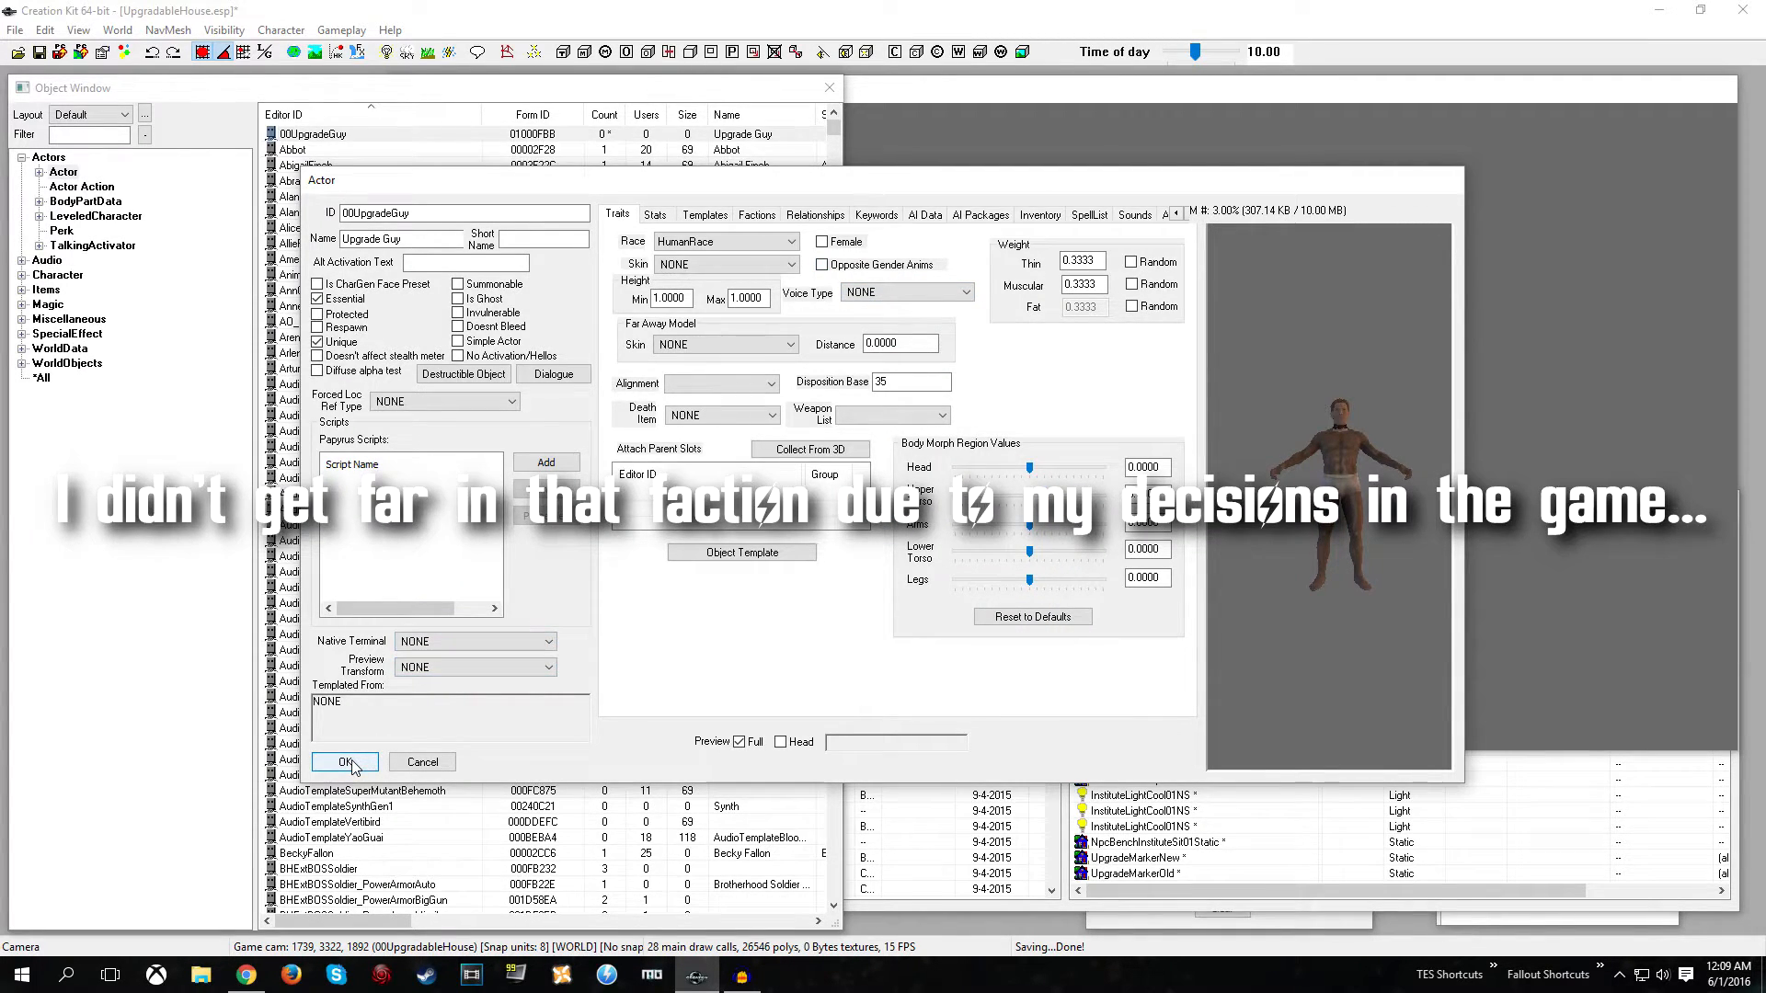
click(346, 763)
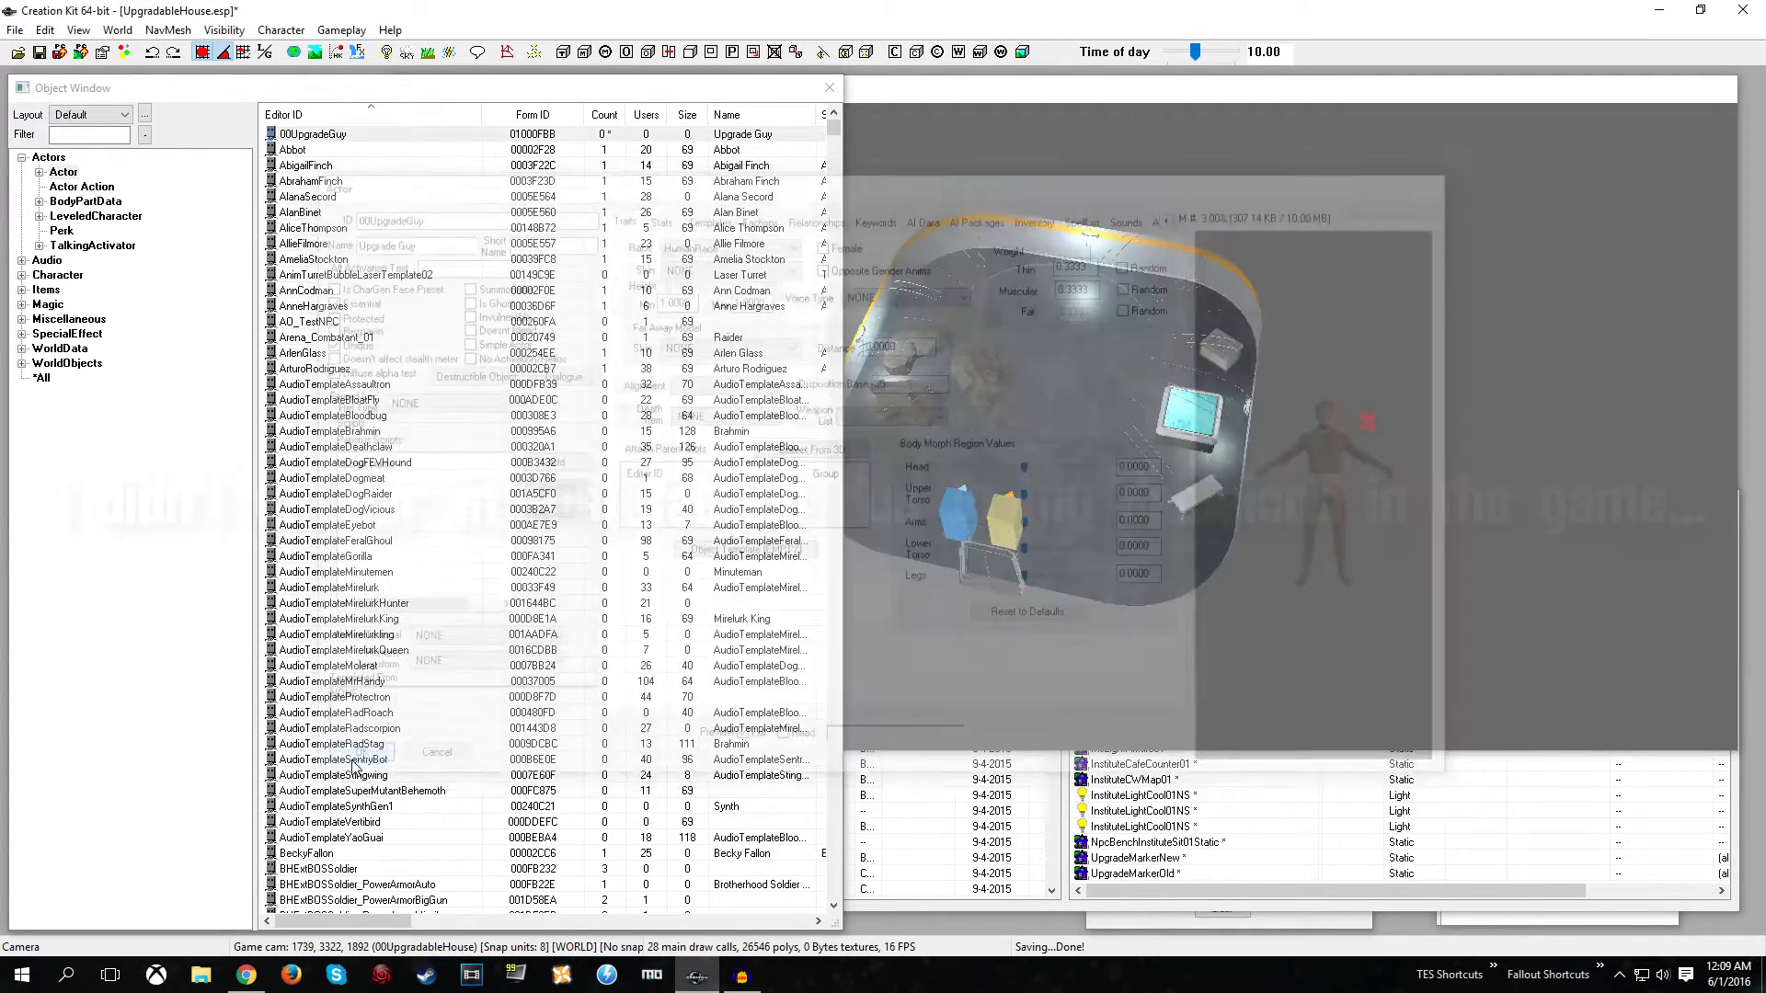
- Export the face gen data for the 00UpgradeGuy actor
click(310, 135)
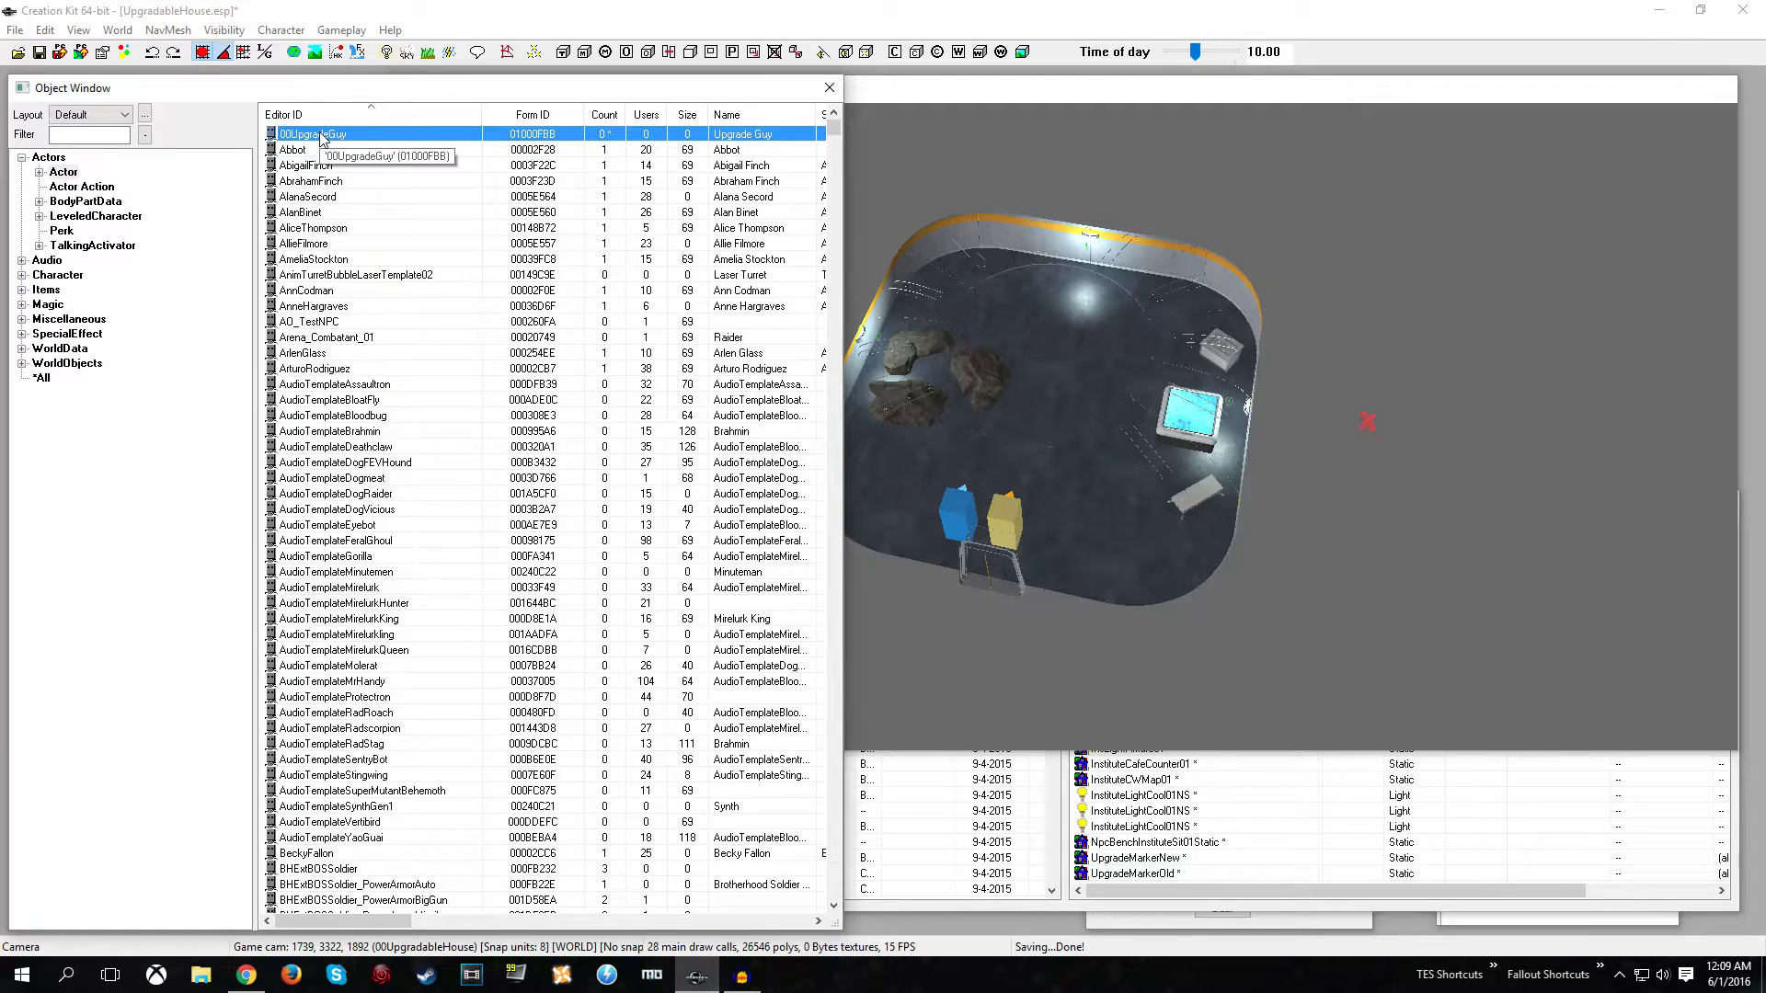
key(ctrl+F4)
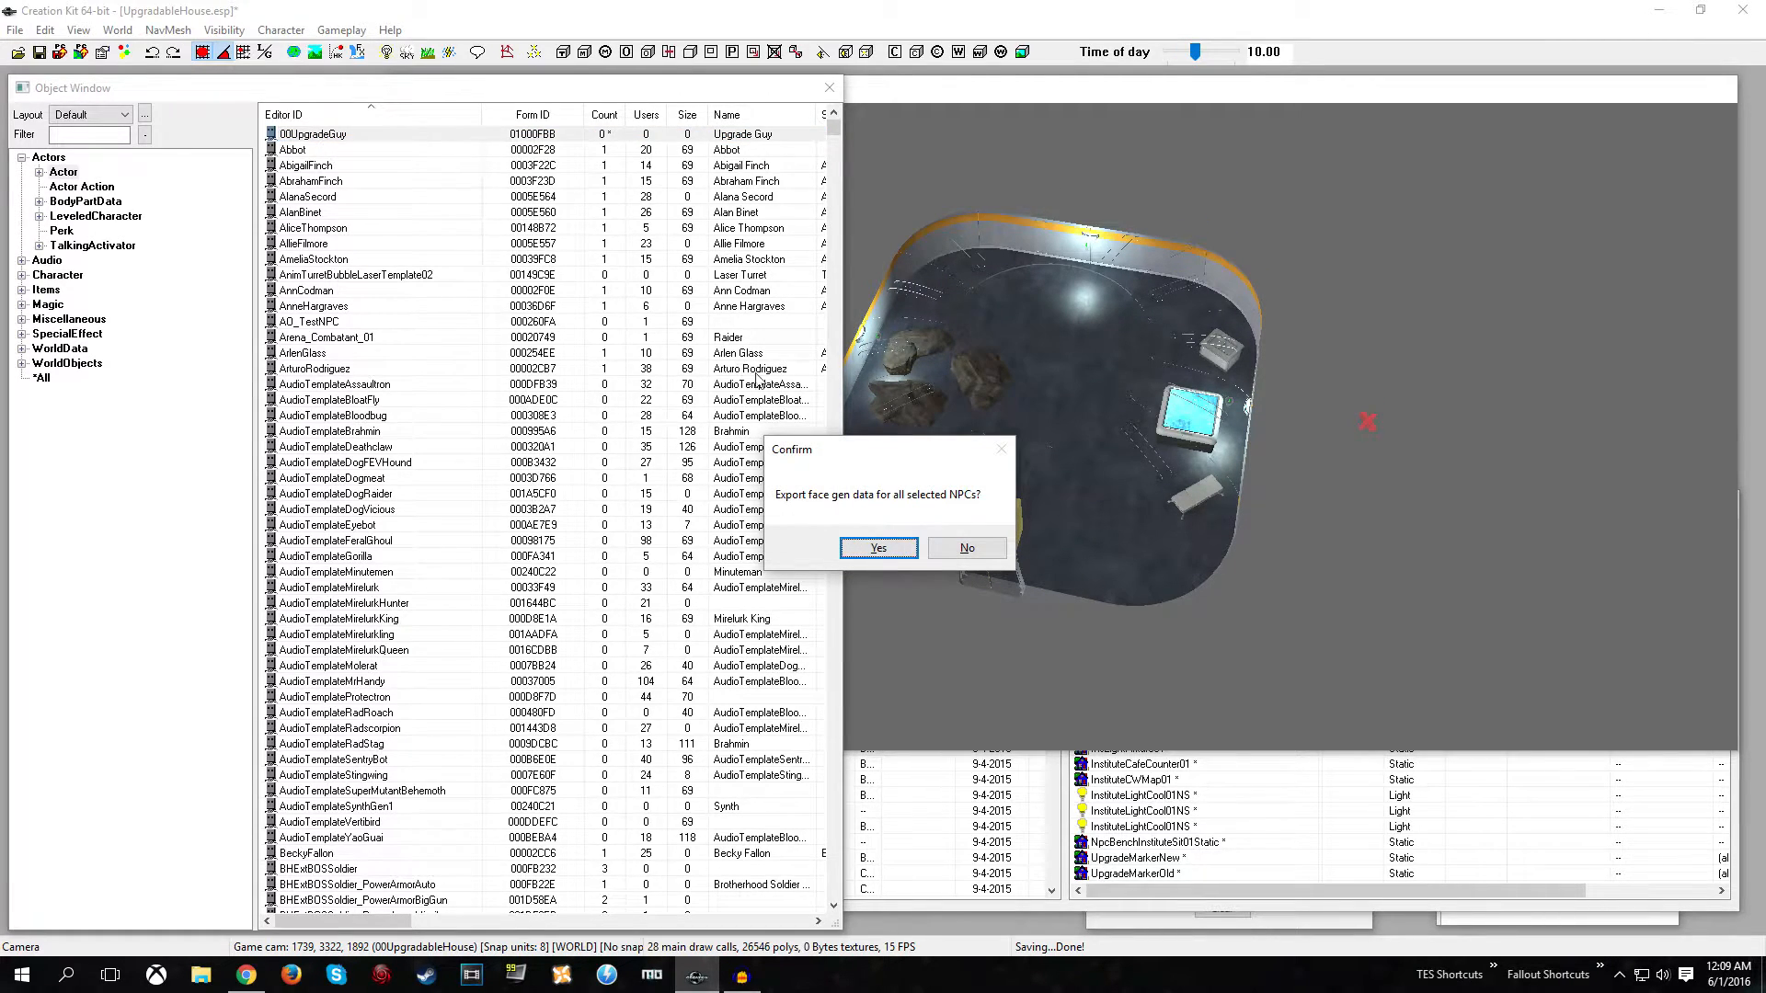
click(878, 549)
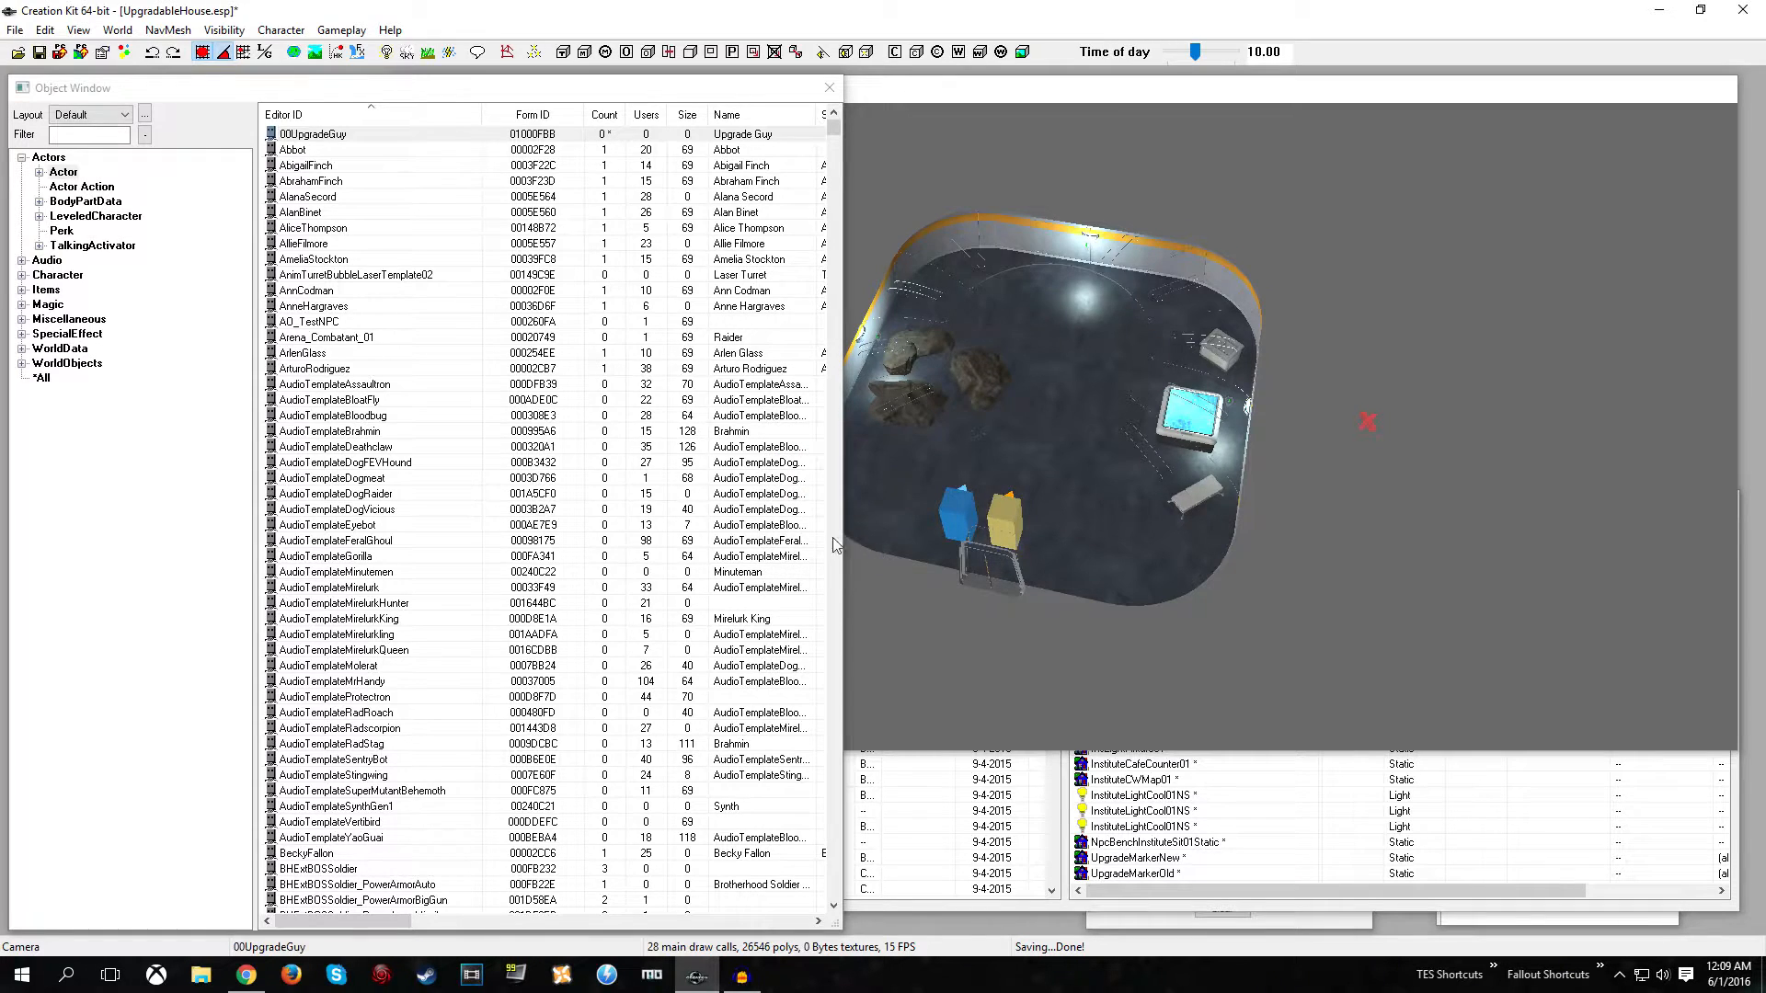
click(870, 554)
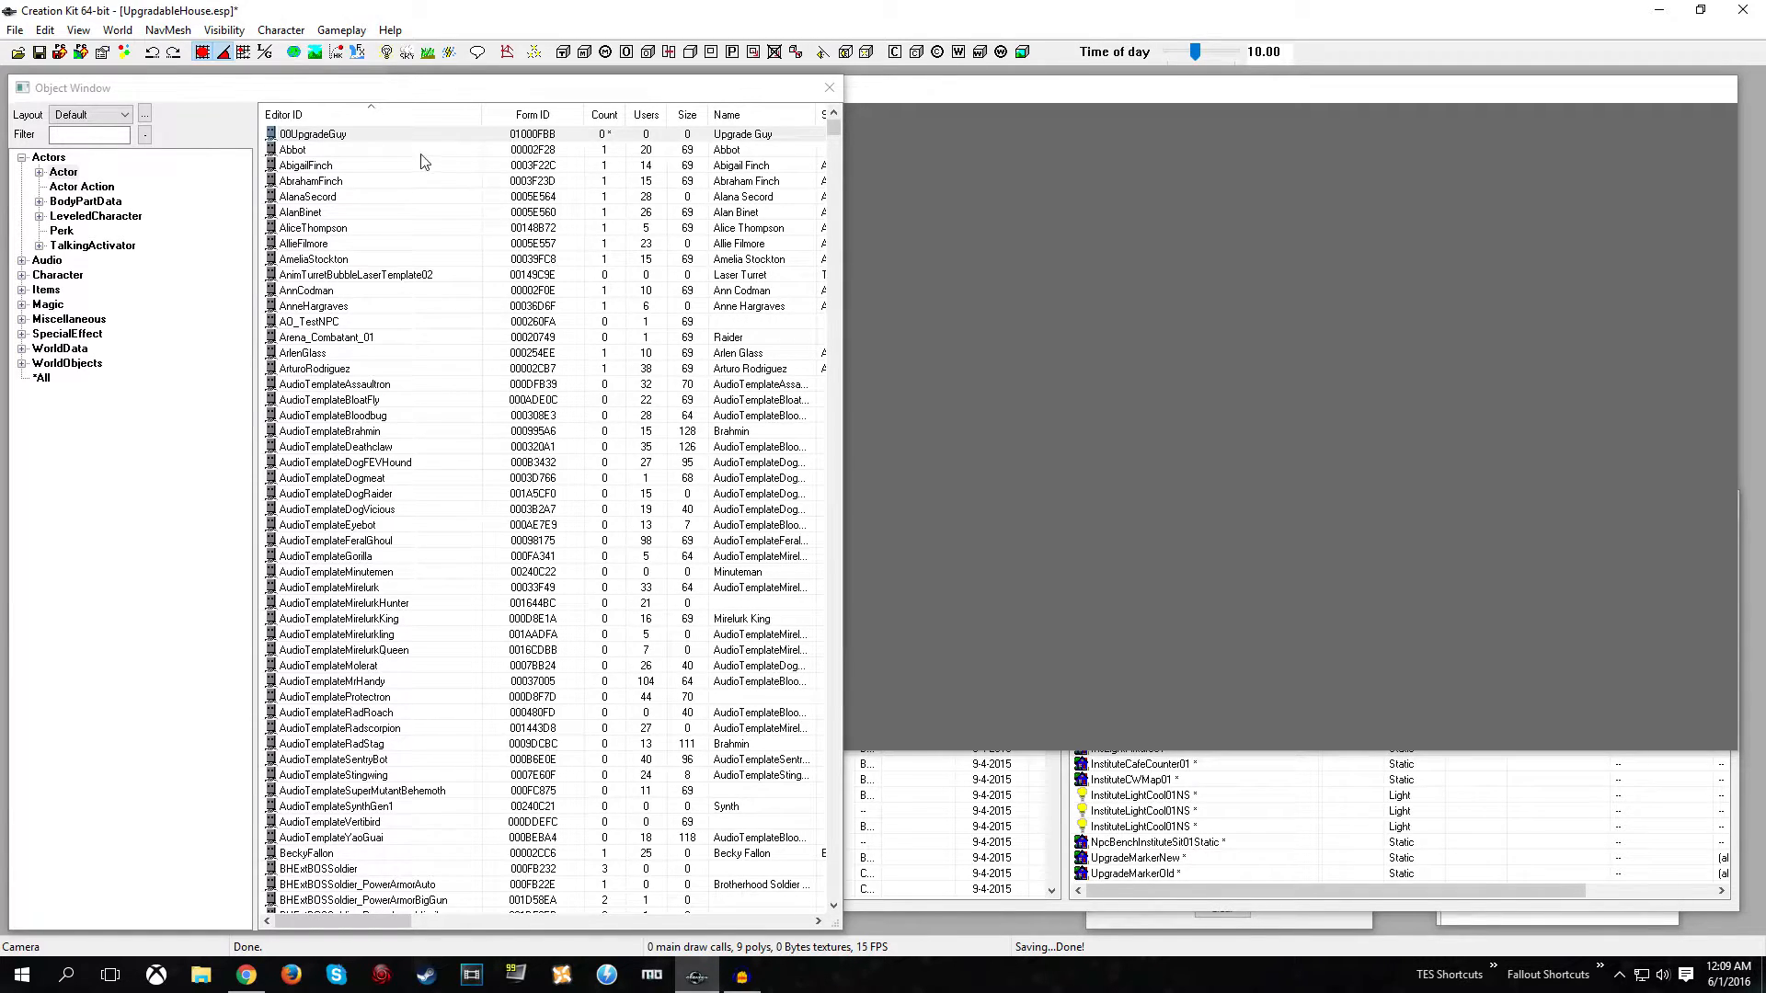
- Place the 00UpgradeGuy actor in the Wilderness cell, on the ground in front of the load door
click(354, 135)
click(354, 135)
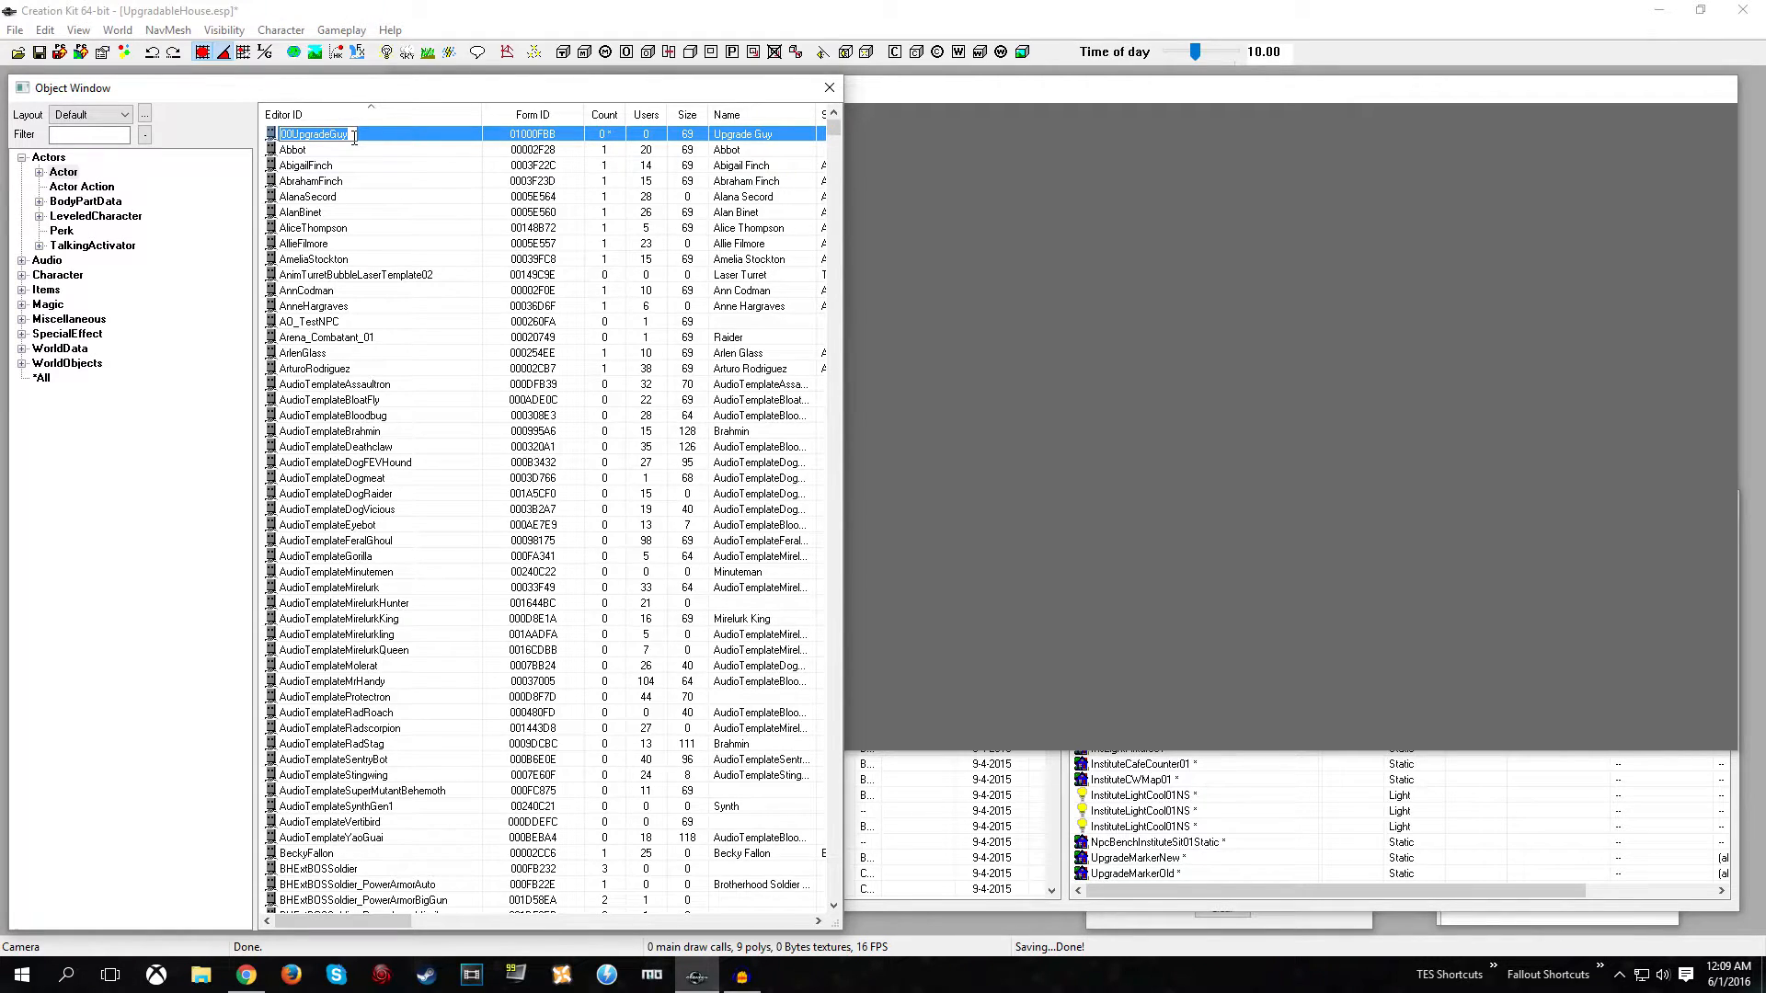
click(325, 147)
click(322, 136)
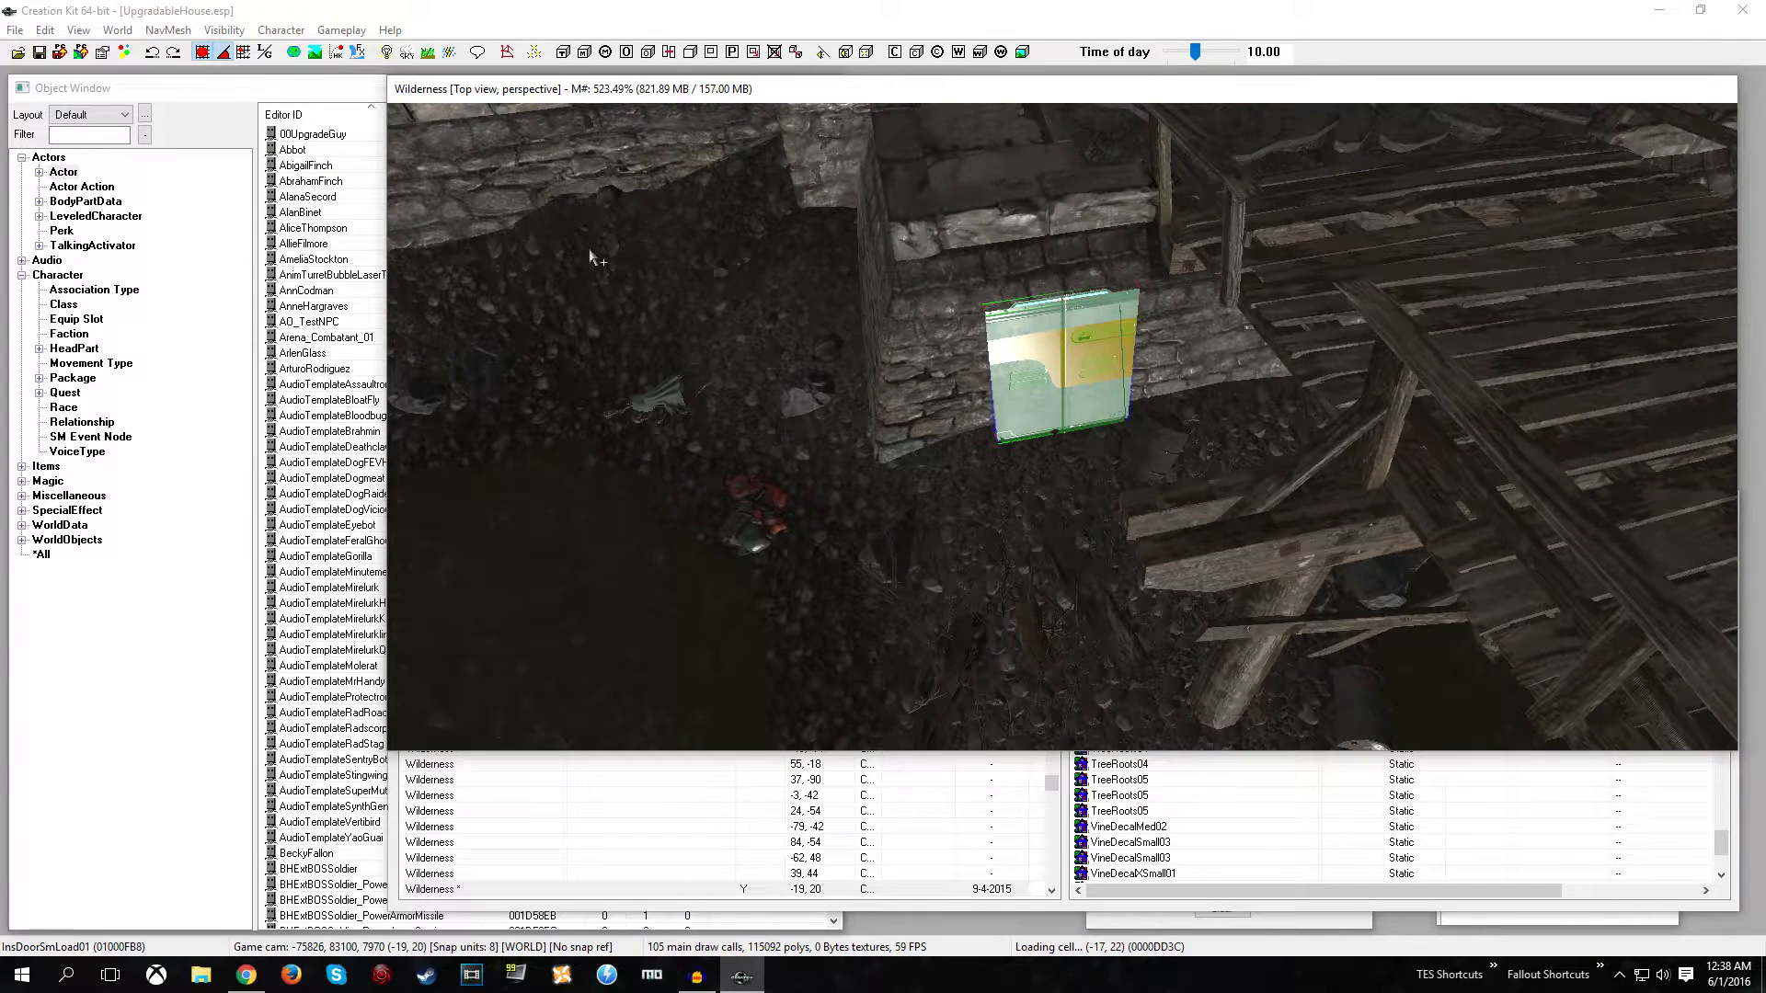
click(313, 136)
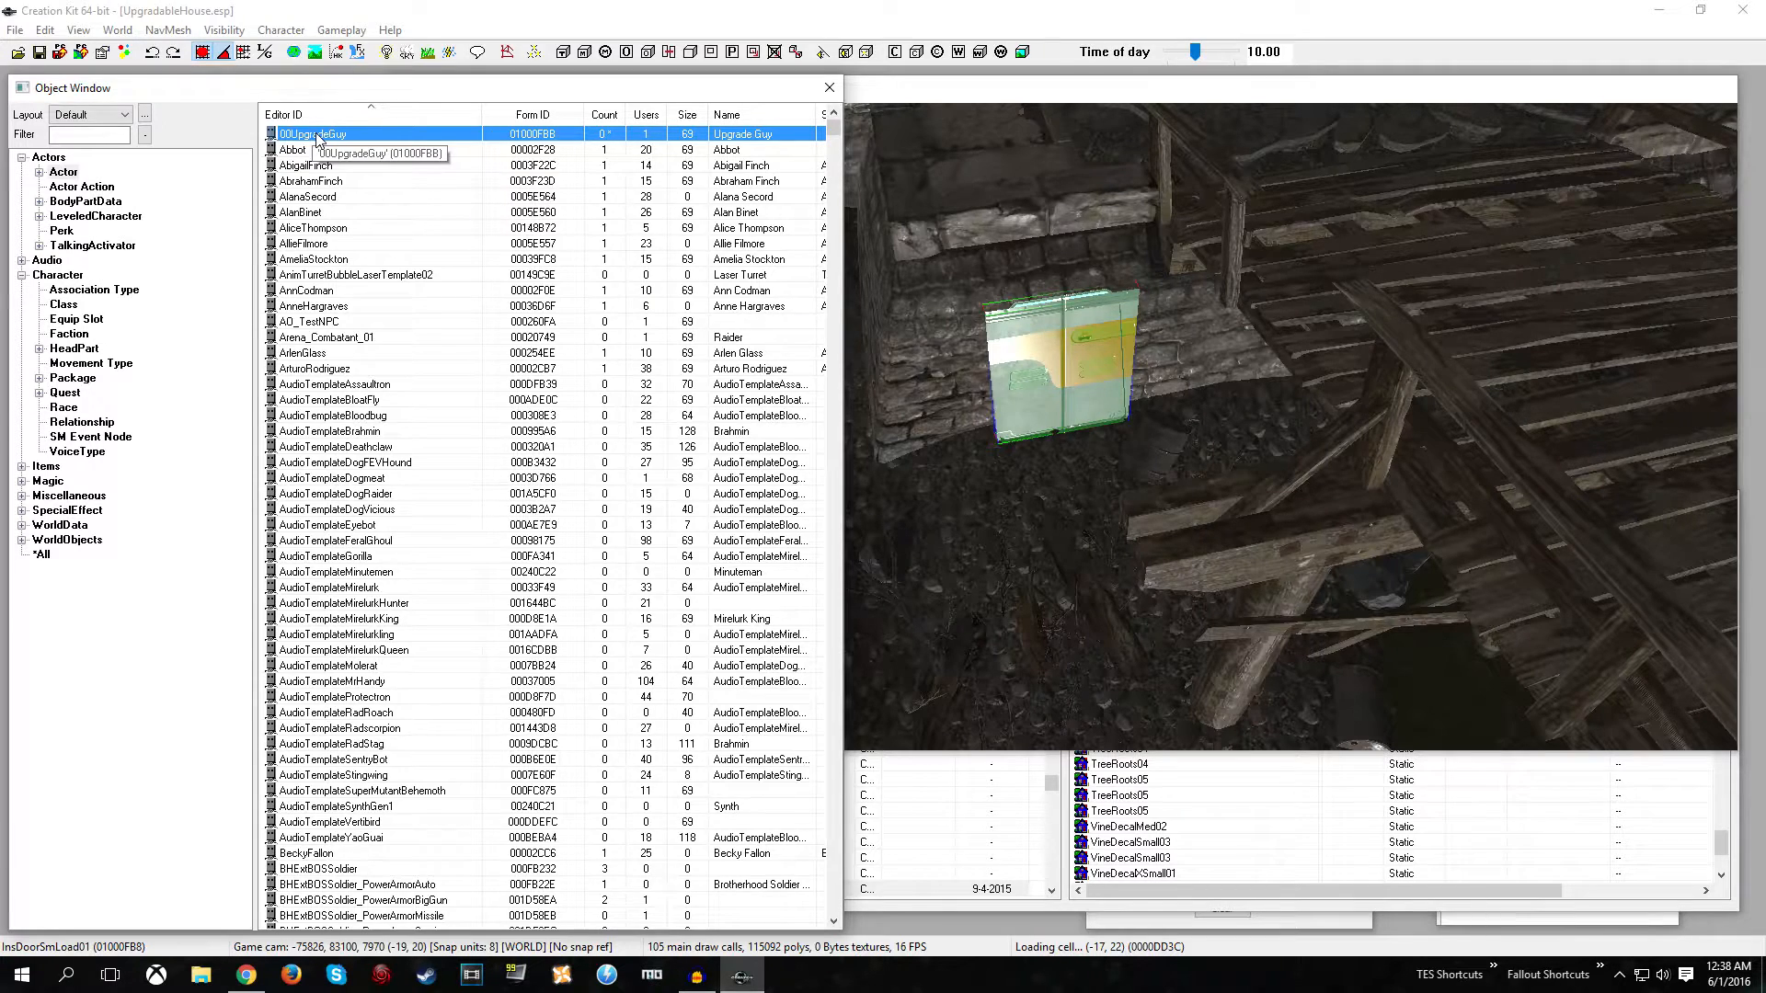
drag(317, 138, 1001, 532)
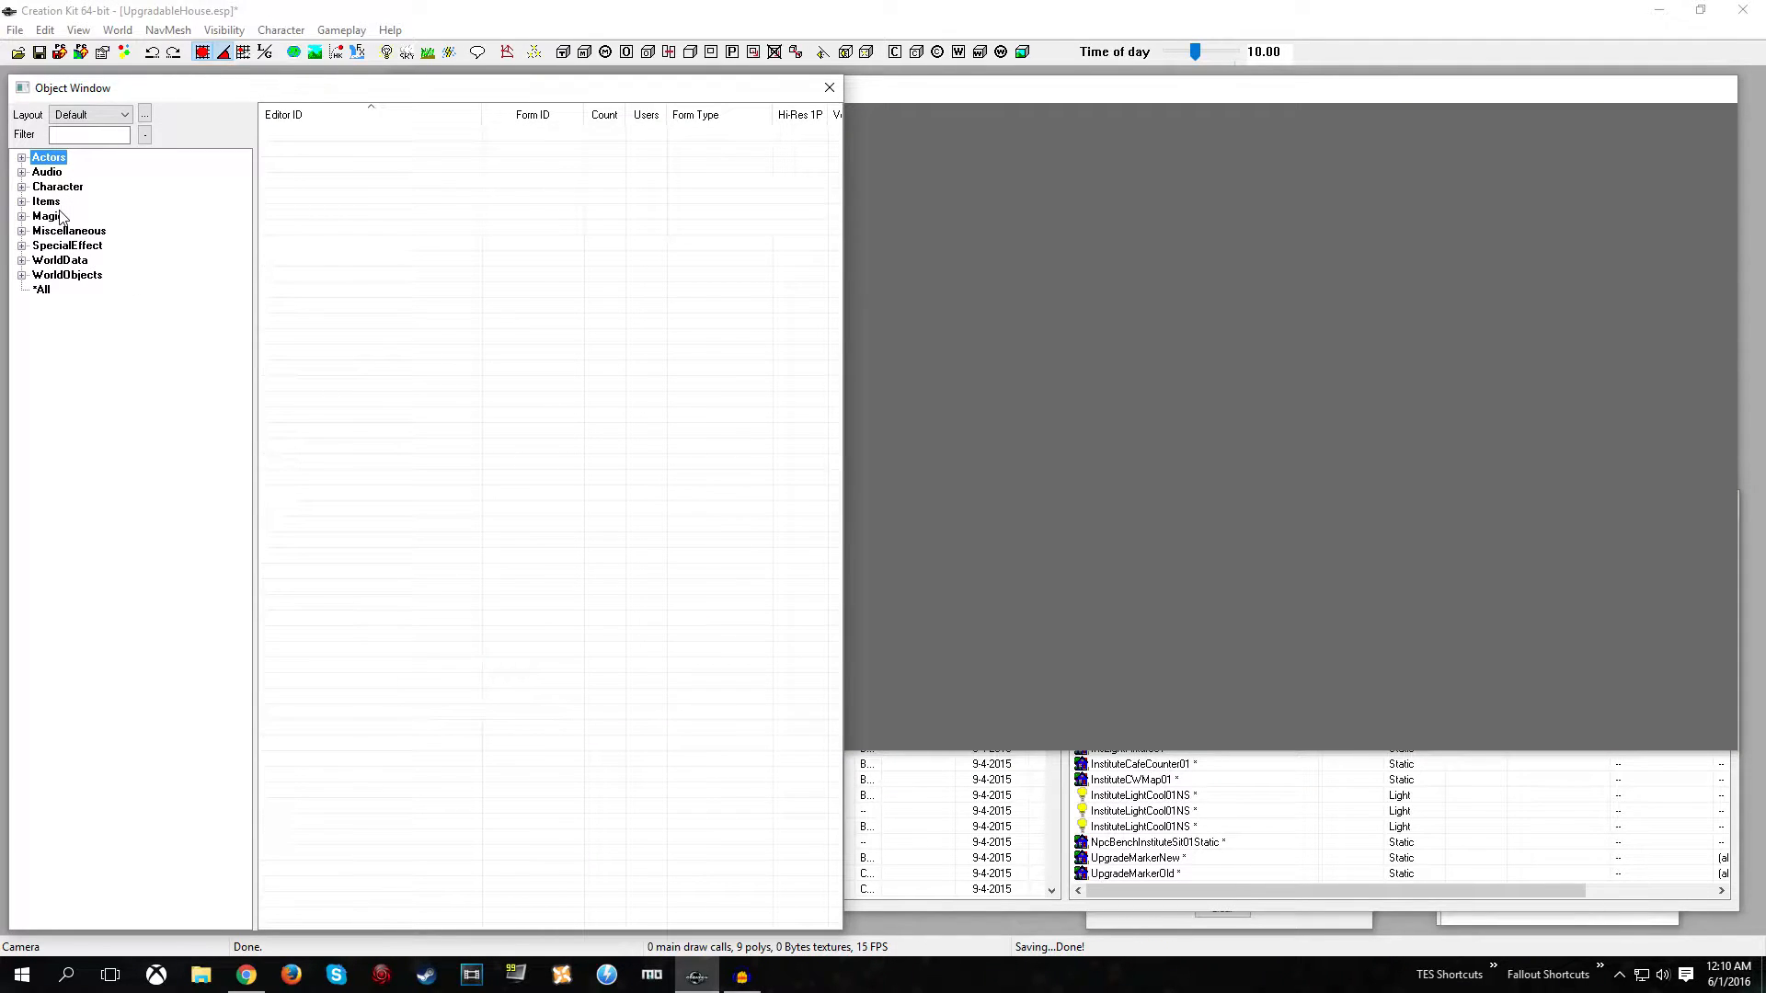
- Create a new quest with ID 00UpgradeQuest01 and priority 10, keeping Start Game Enabled and Run Once on
key(Down)
key(Down)
key(Right)
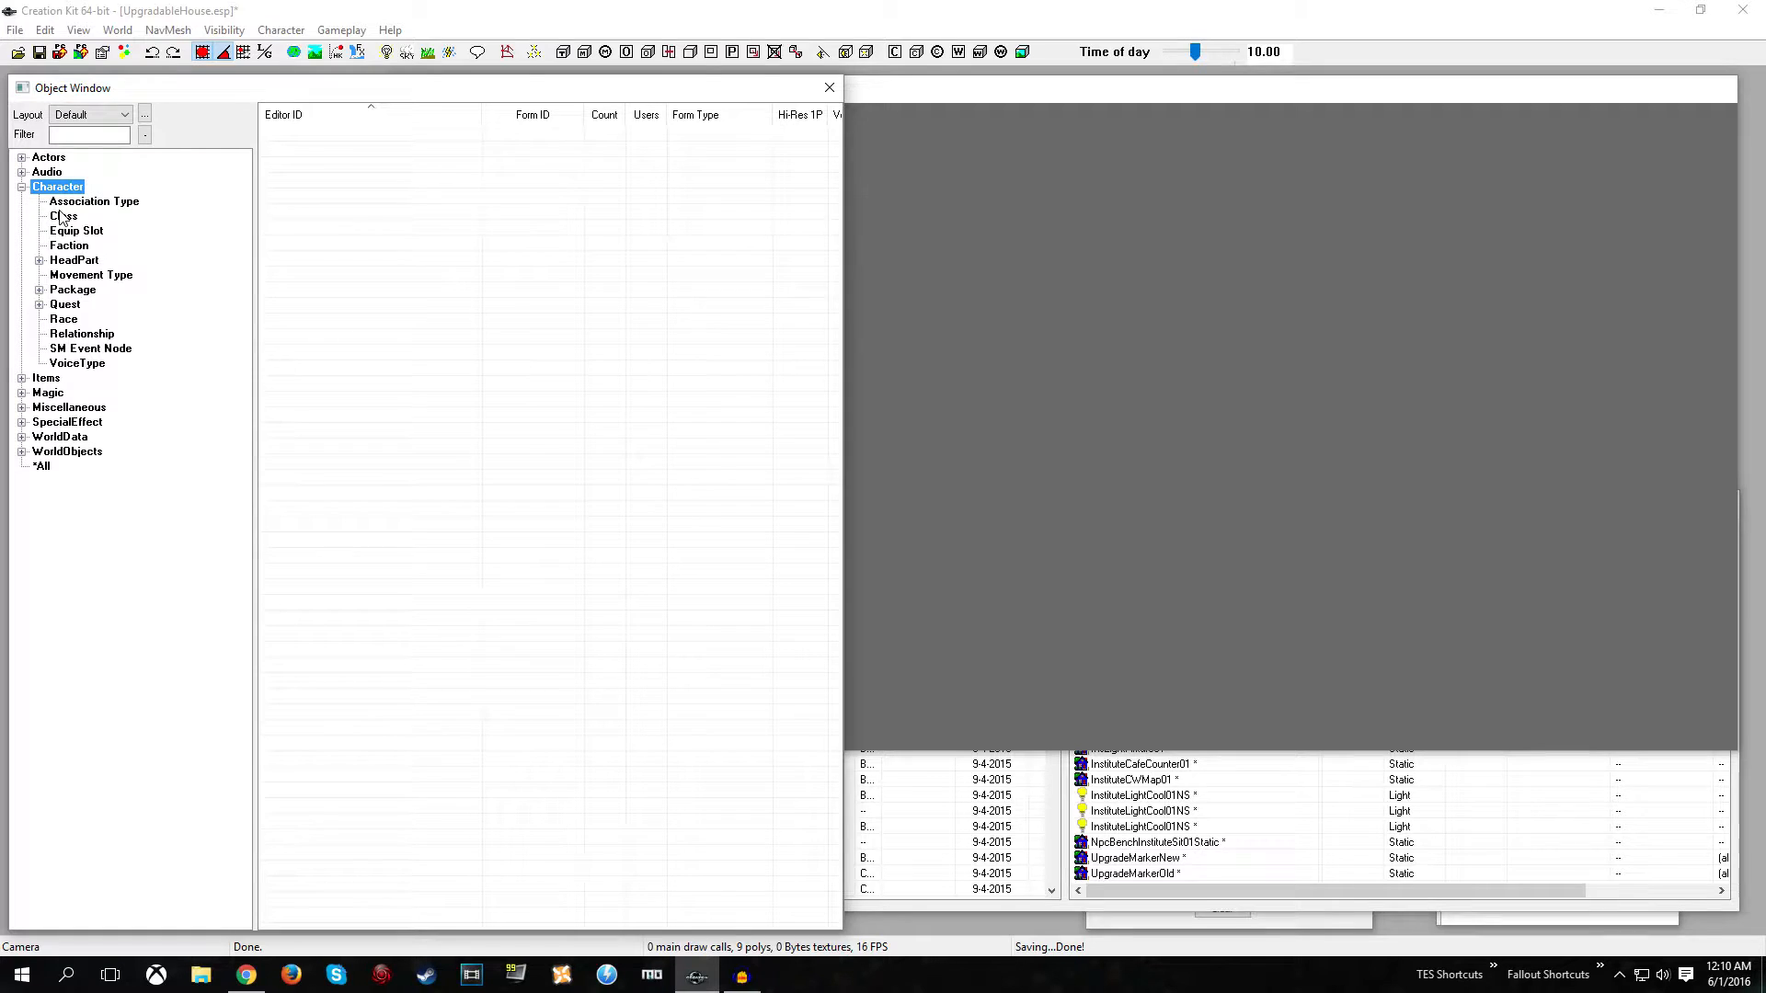
click(63, 306)
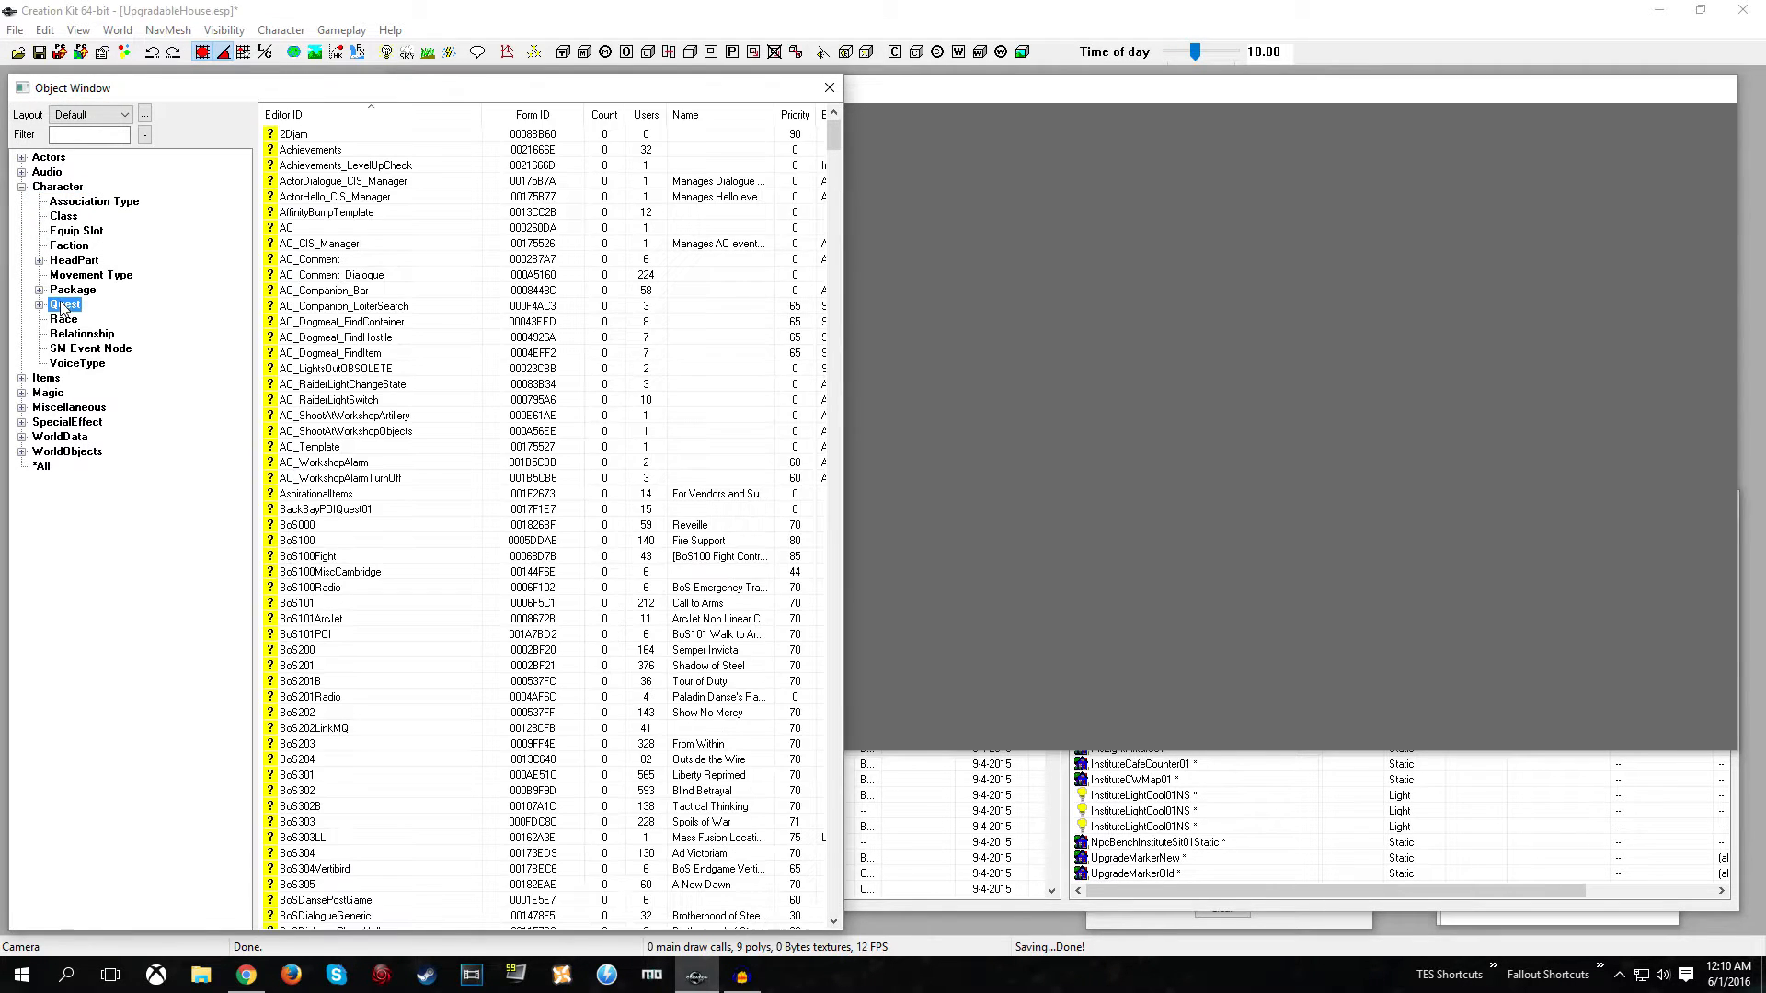
right_click(323, 230)
click(348, 244)
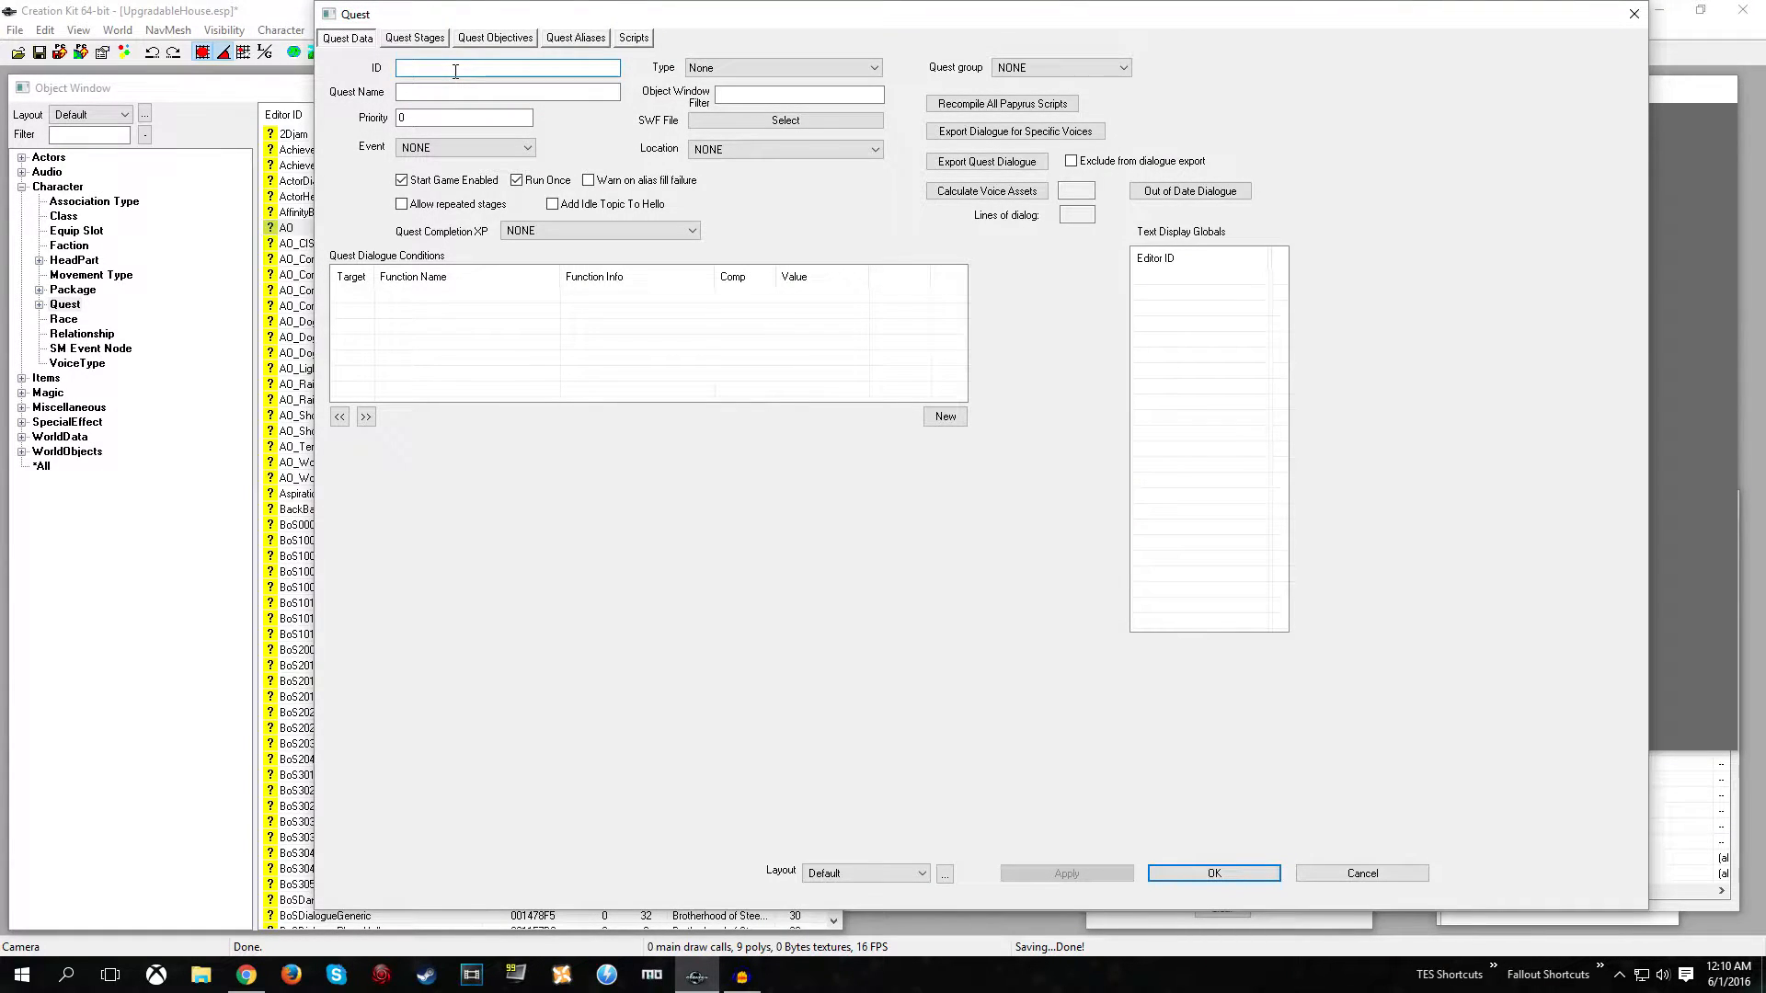
text(00UpgradeQuest01)
key(Tab)
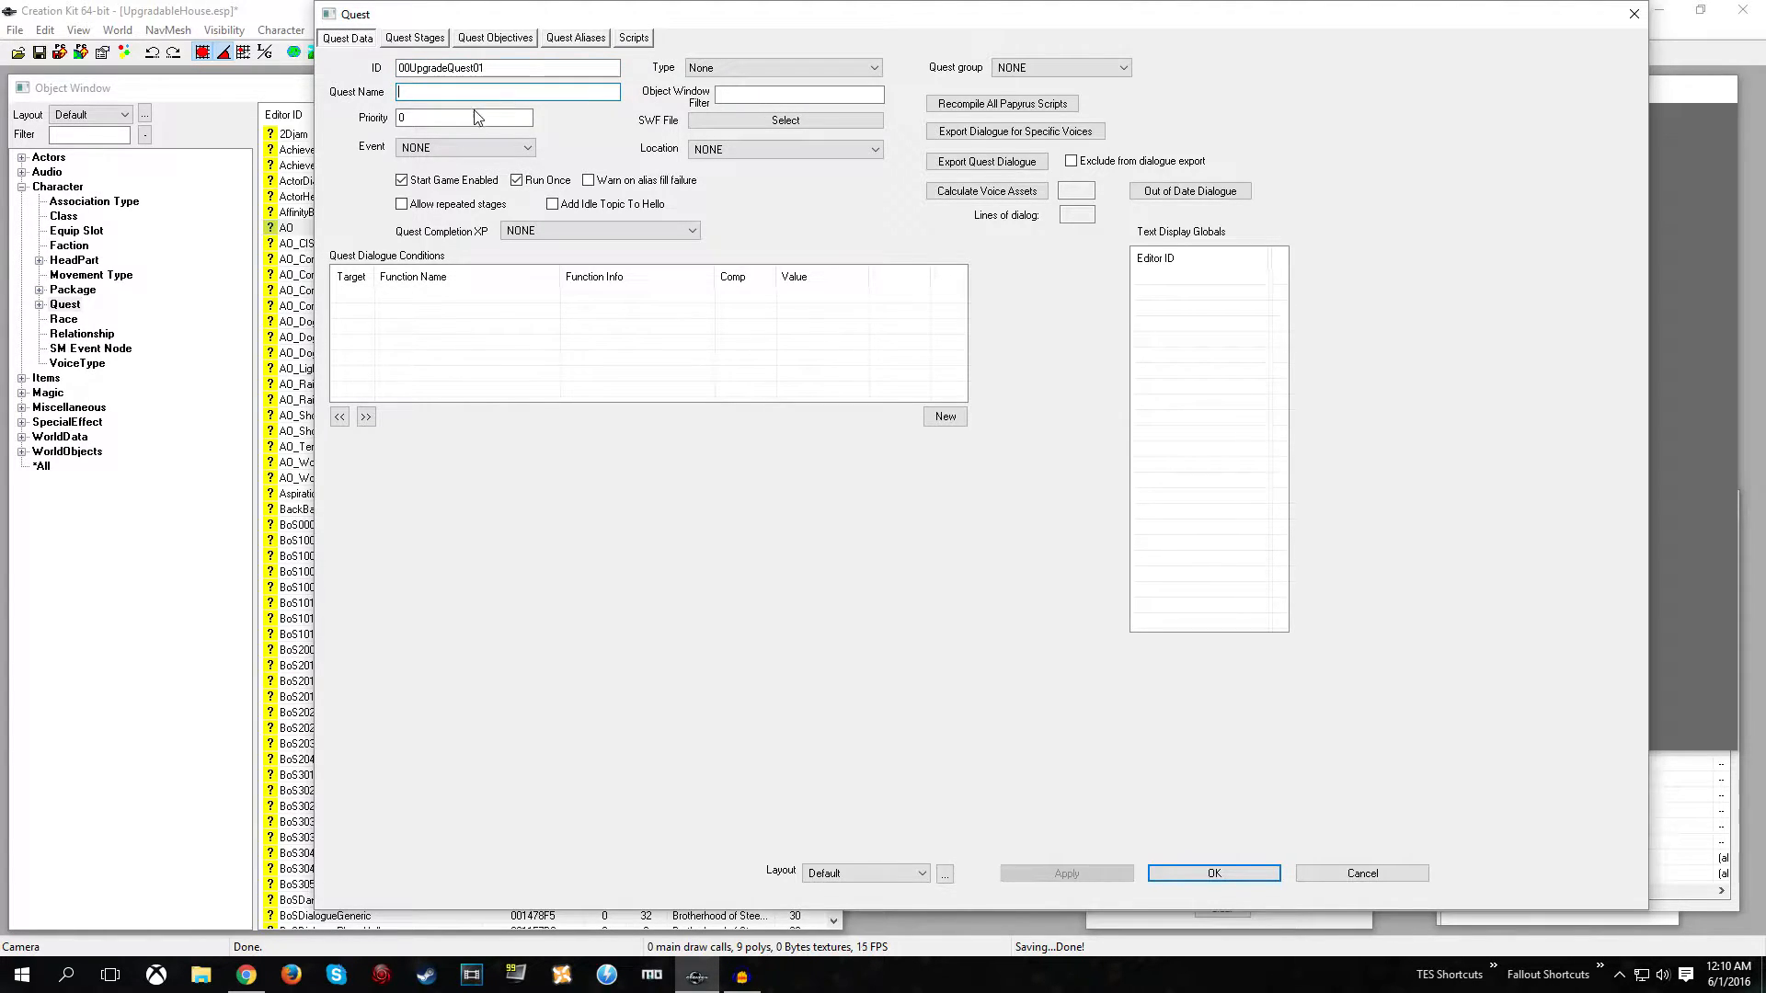
double_click(473, 117)
text(10)
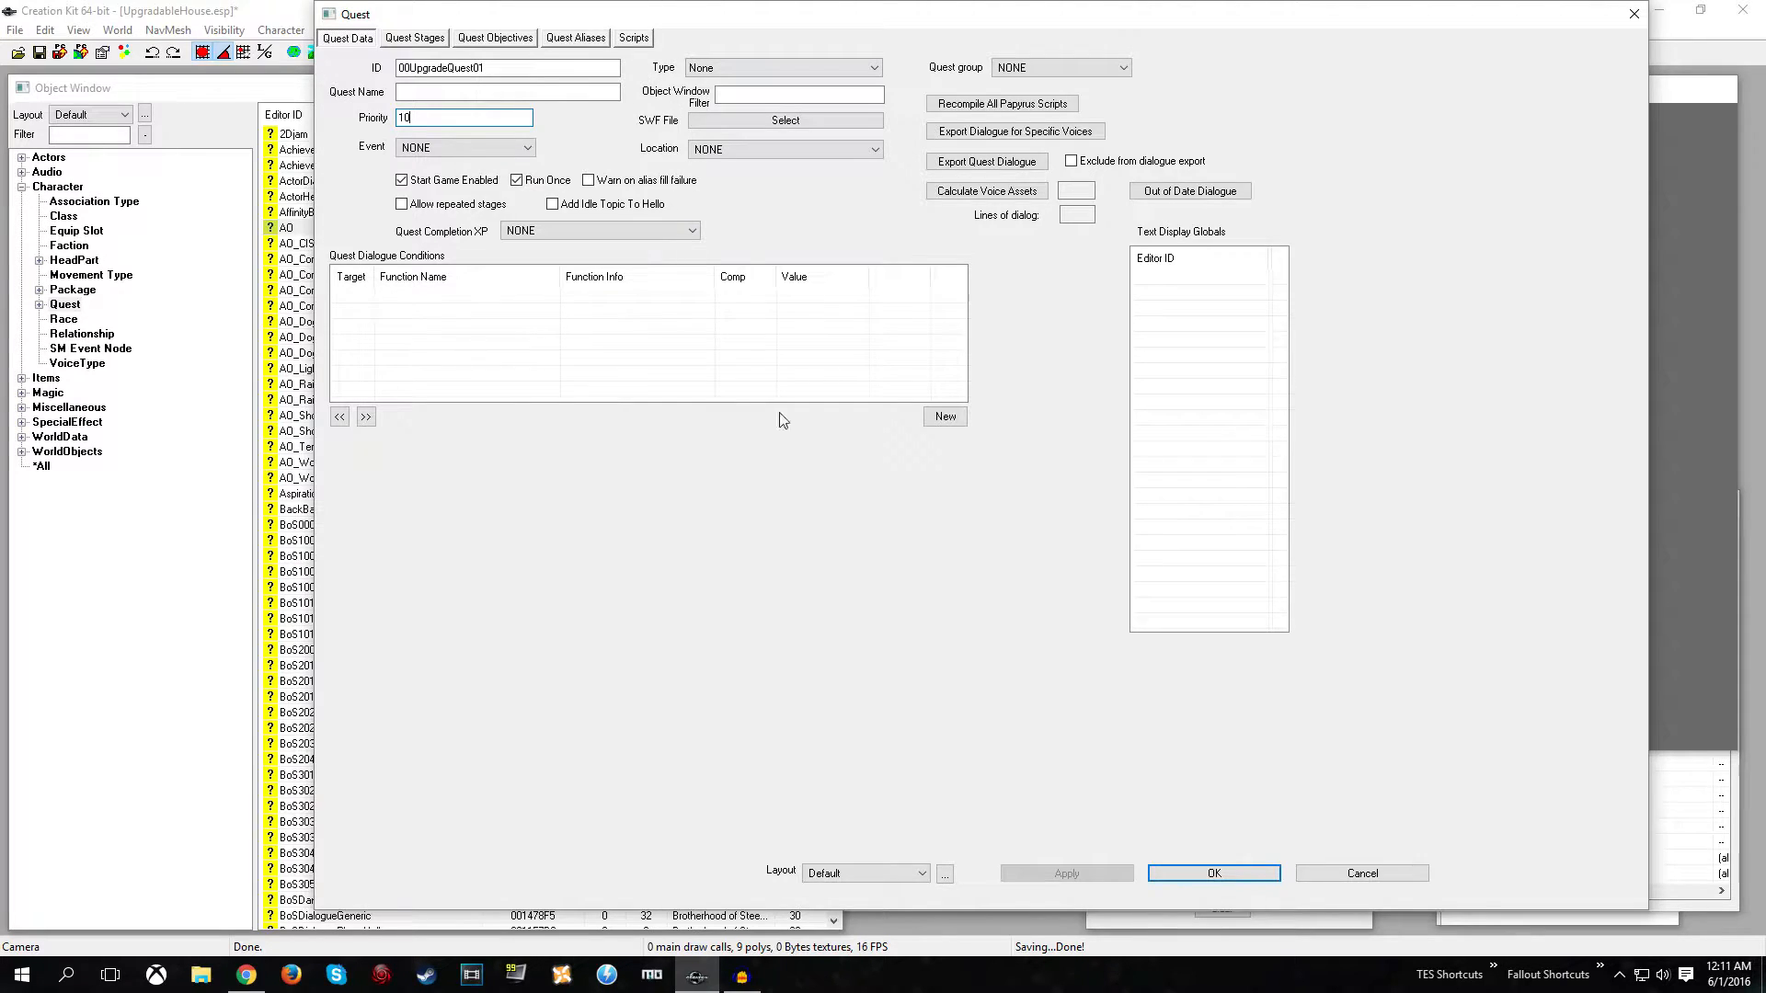
click(1212, 873)
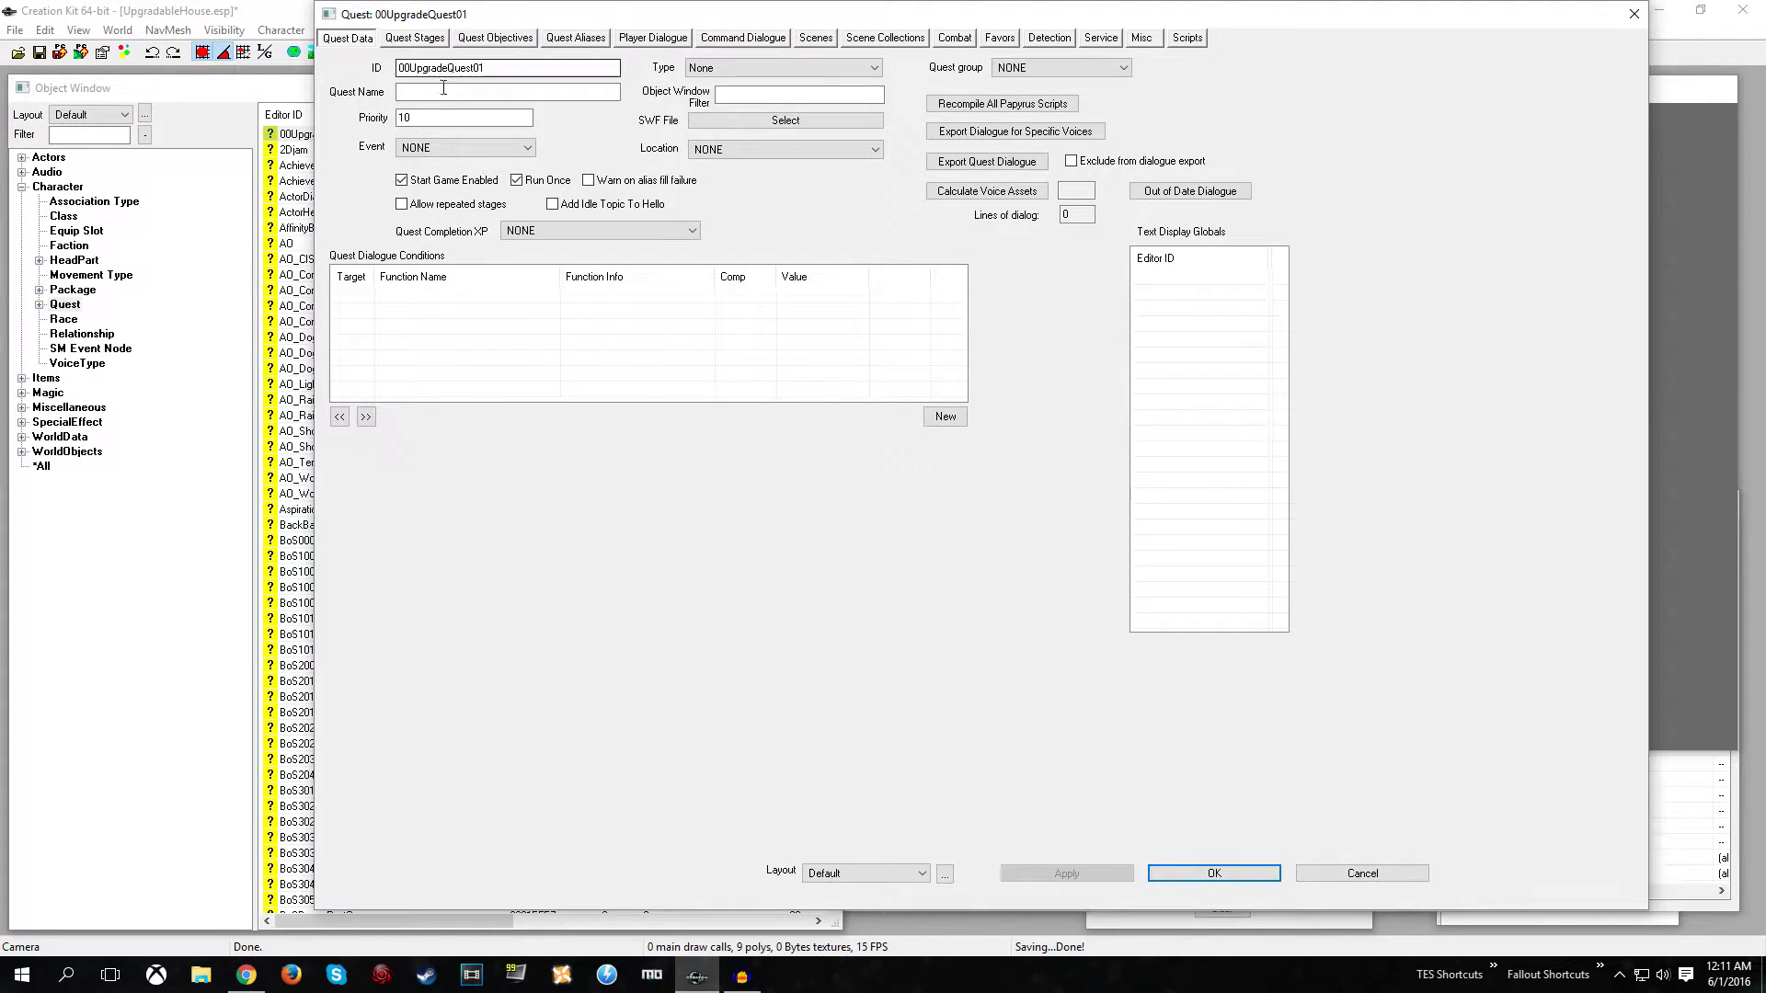
- Add a quest dialogue condition to 00UpgradeQuest01 requiring GetIsID for actor 00UpgradeGuy to equal 1
right_click(384, 305)
click(423, 318)
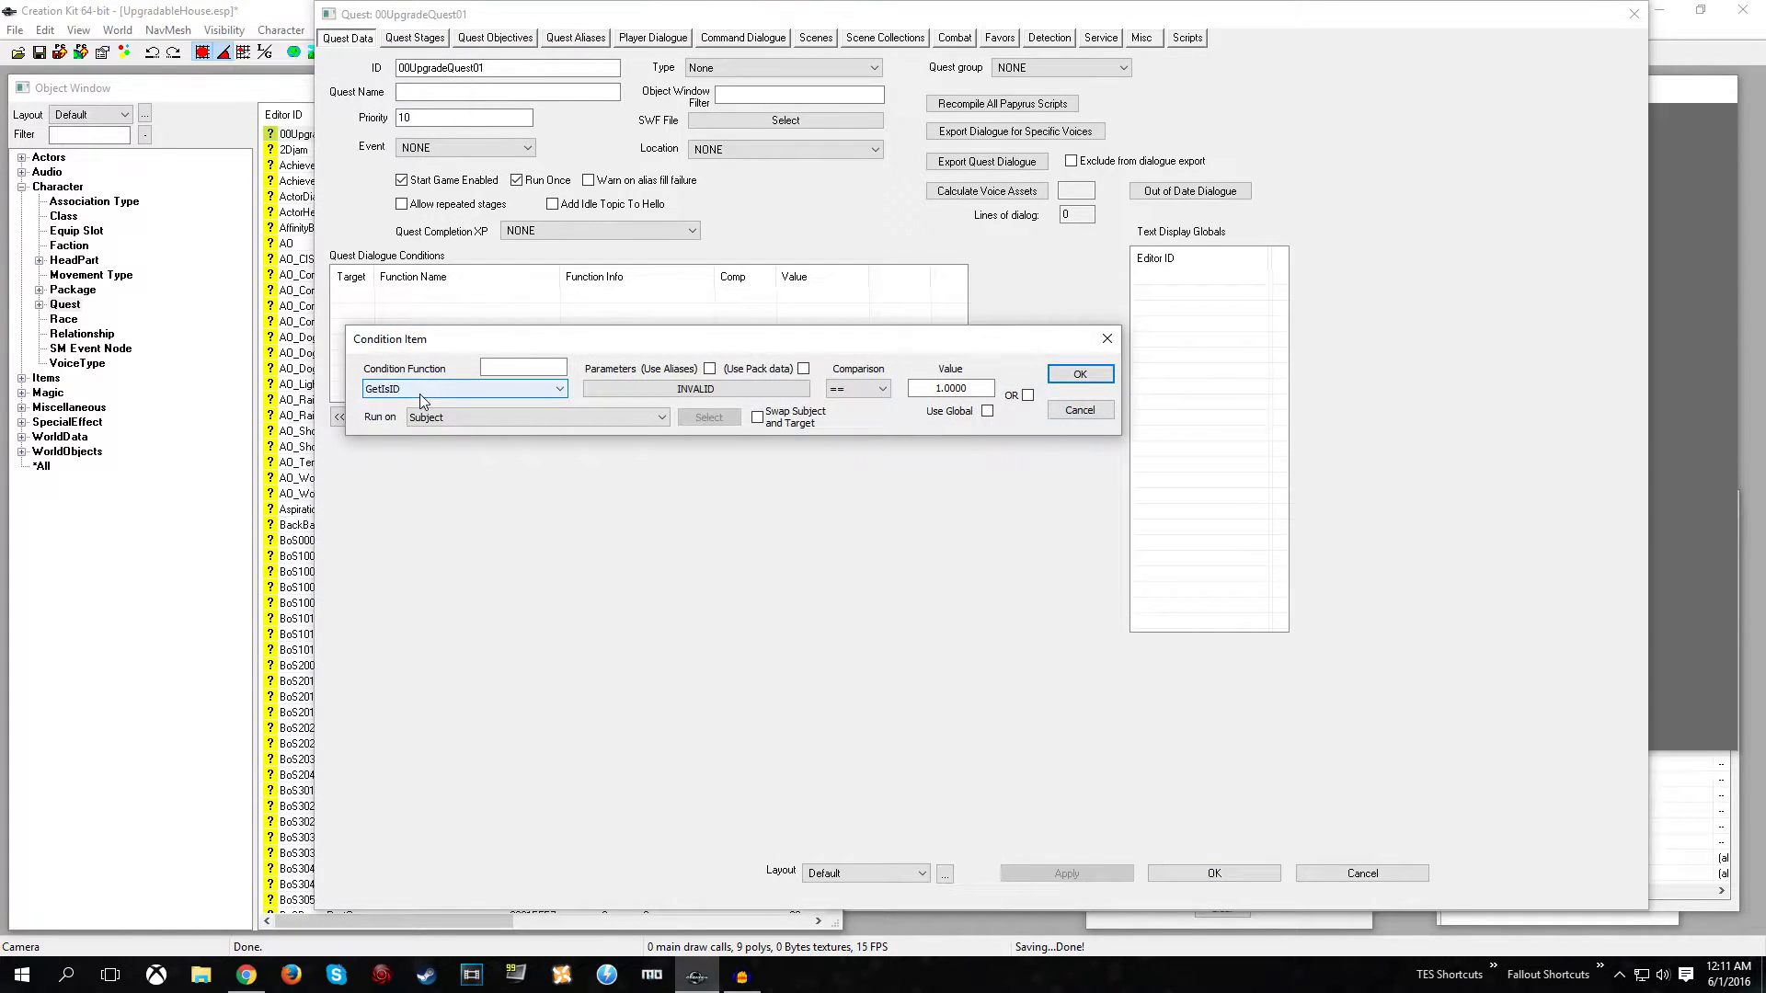
click(686, 391)
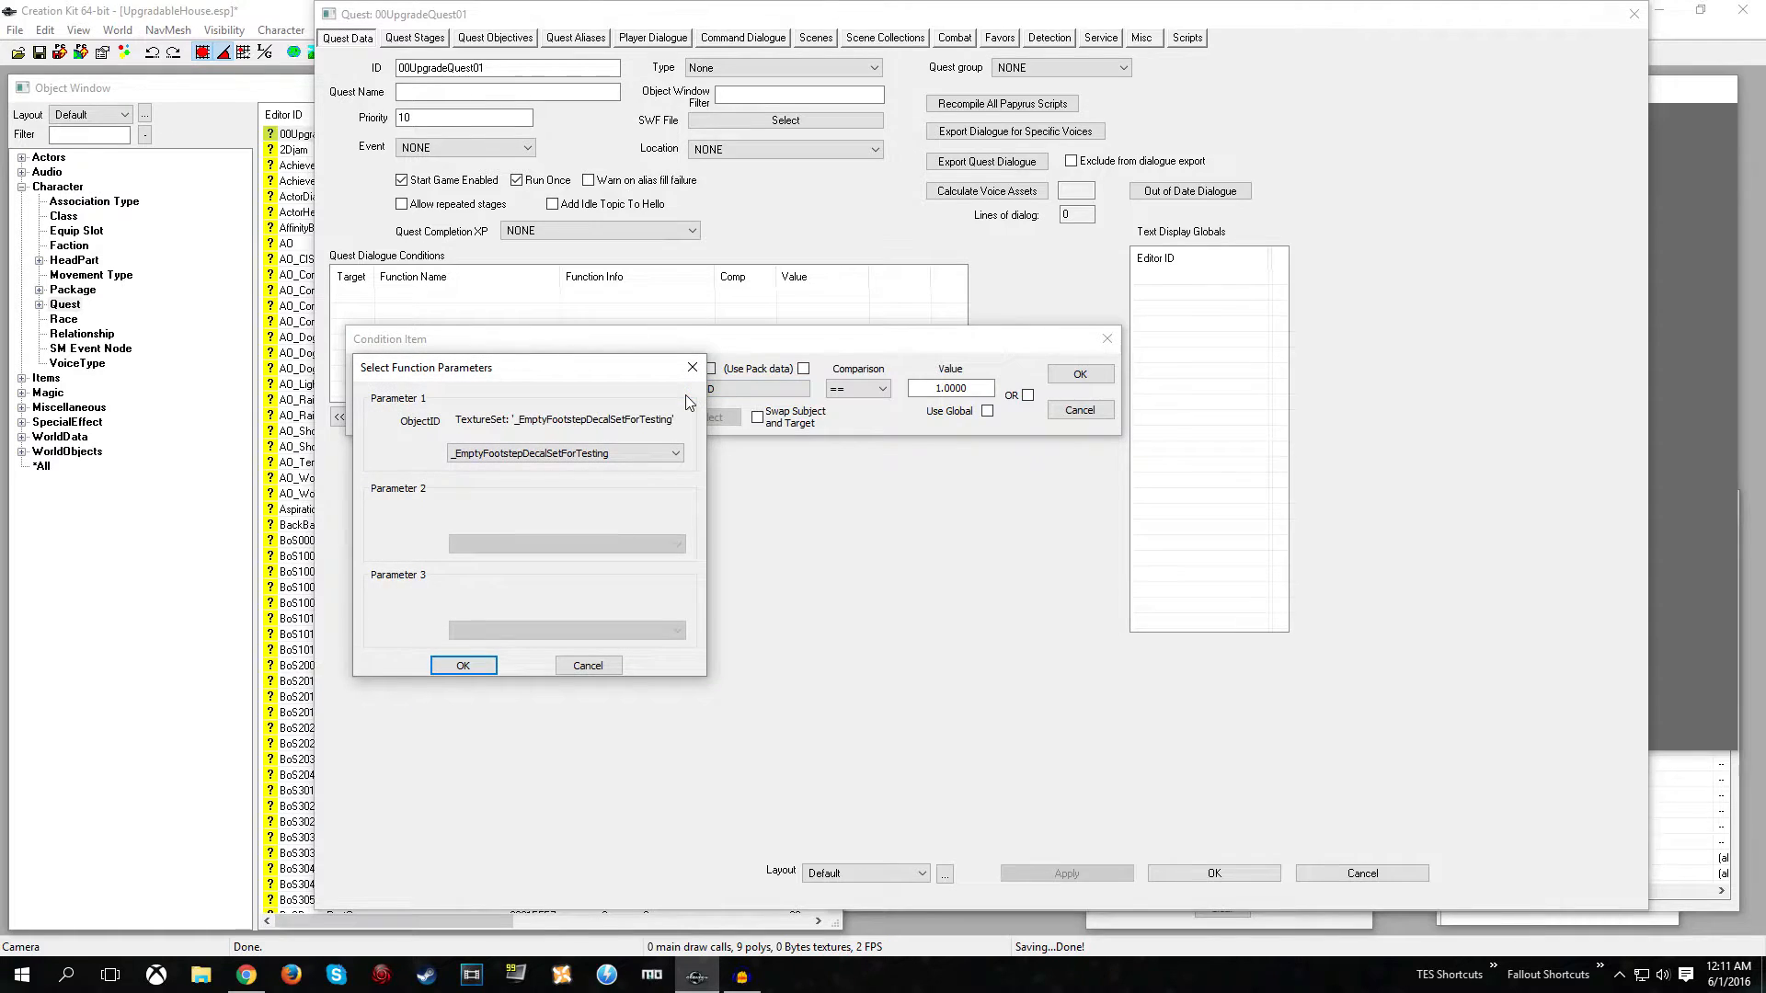
click(593, 452)
click(575, 475)
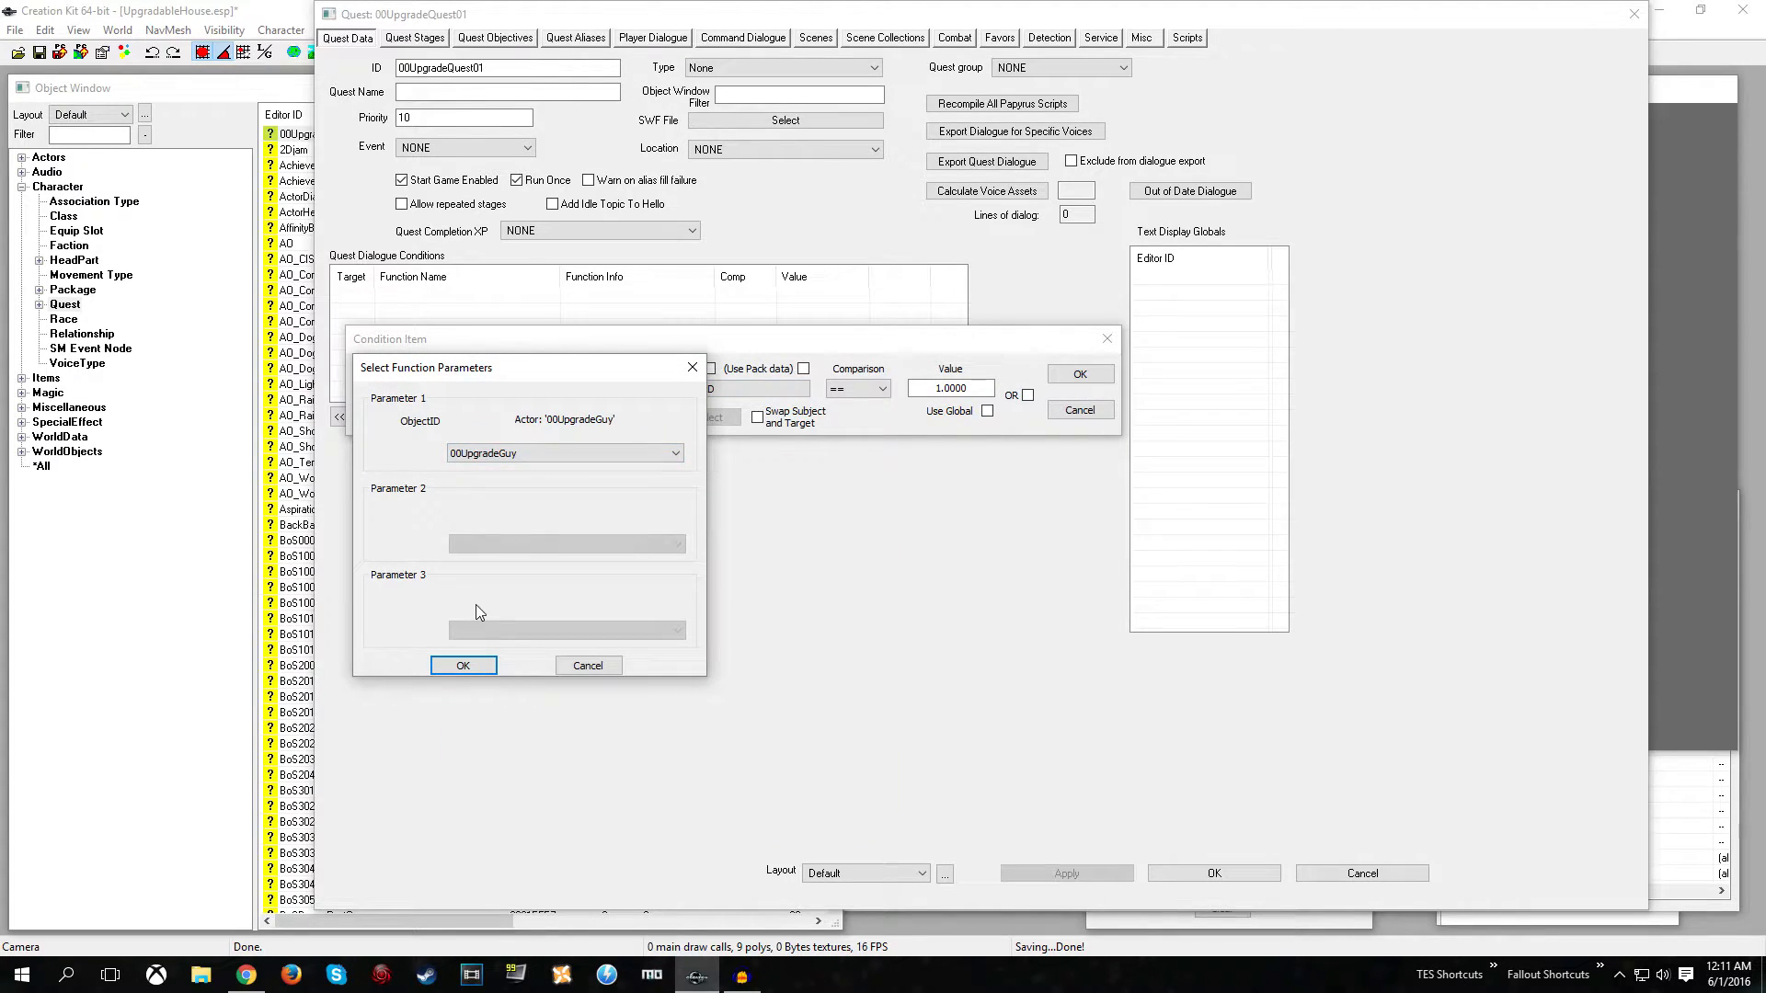
click(463, 665)
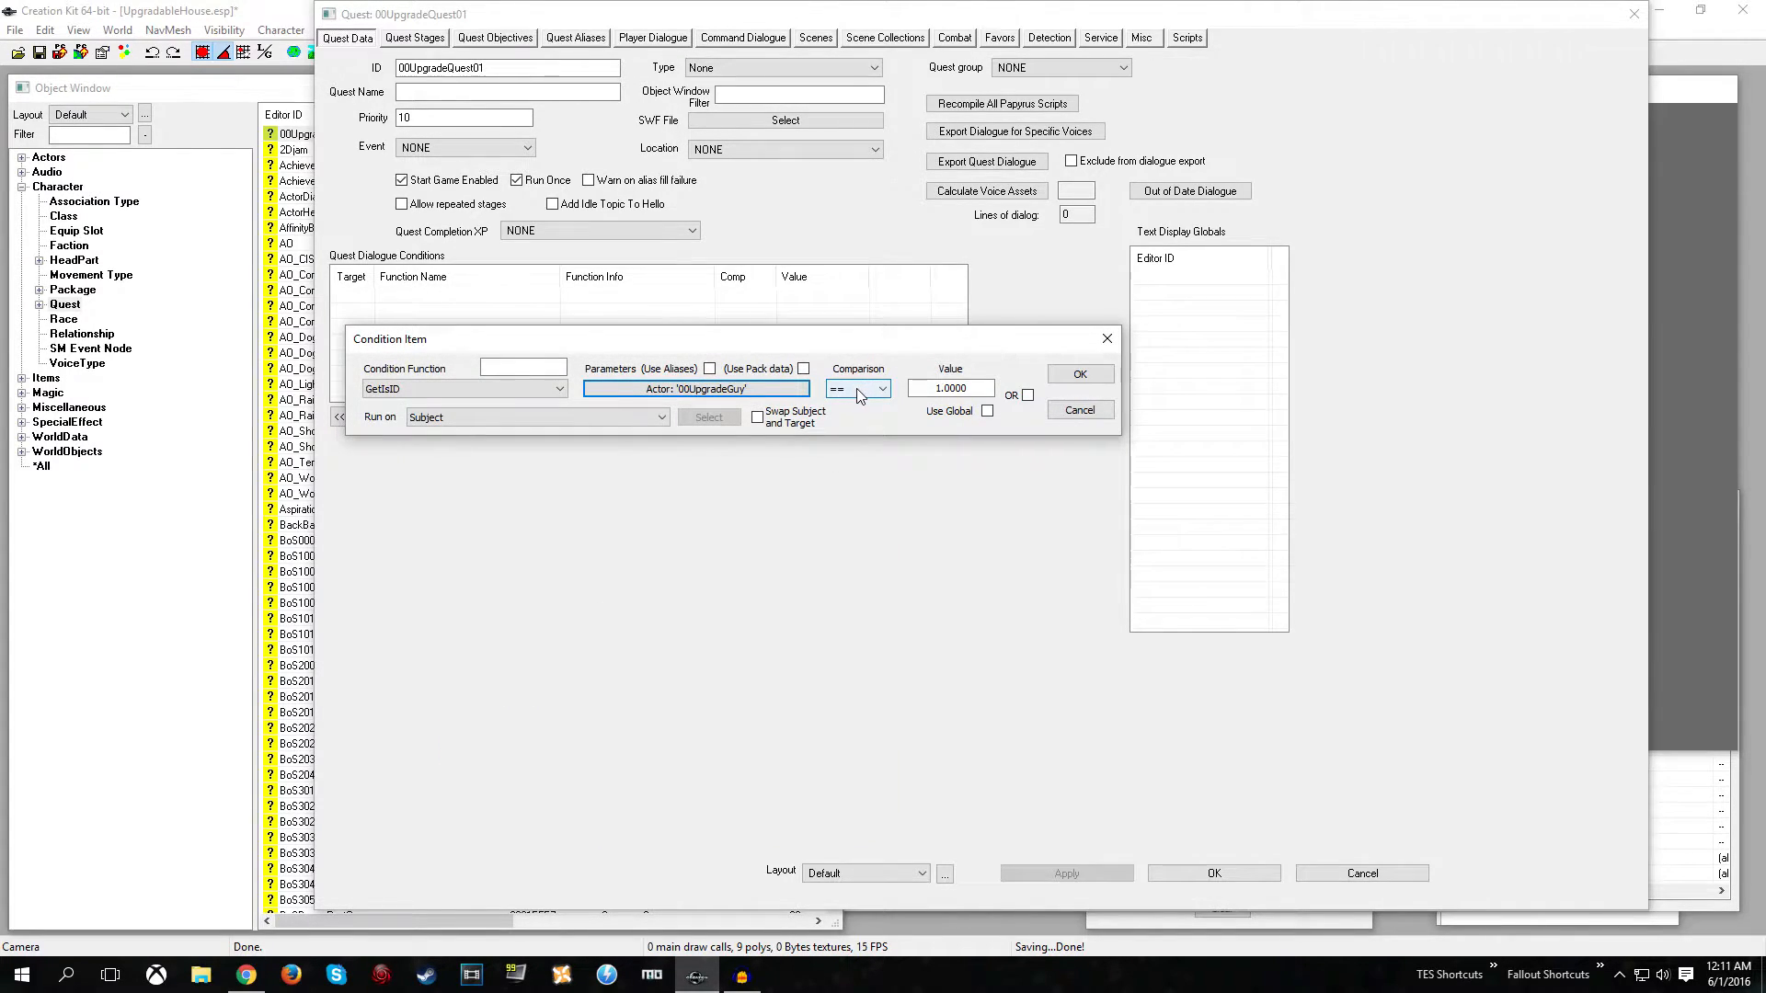
click(1080, 374)
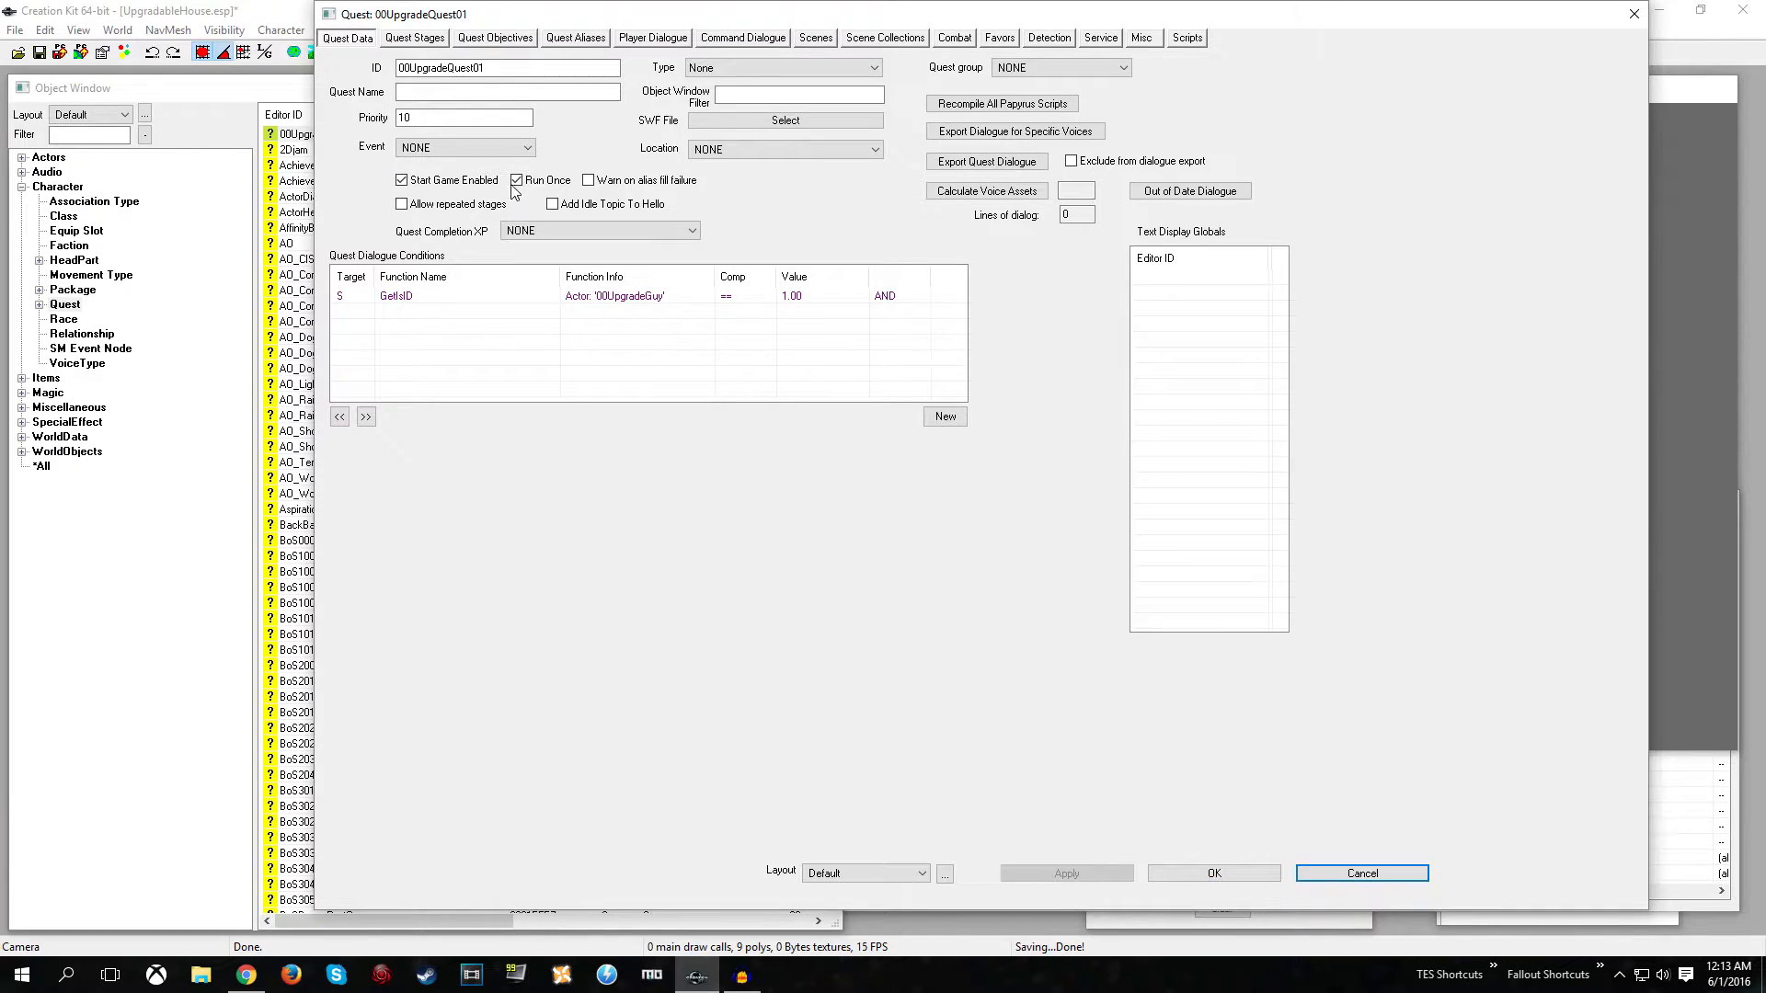
- Add a reference alias named Alias_UpgradeGuy to the quest, filled with the unique actor 00UpgradeGuy
click(577, 37)
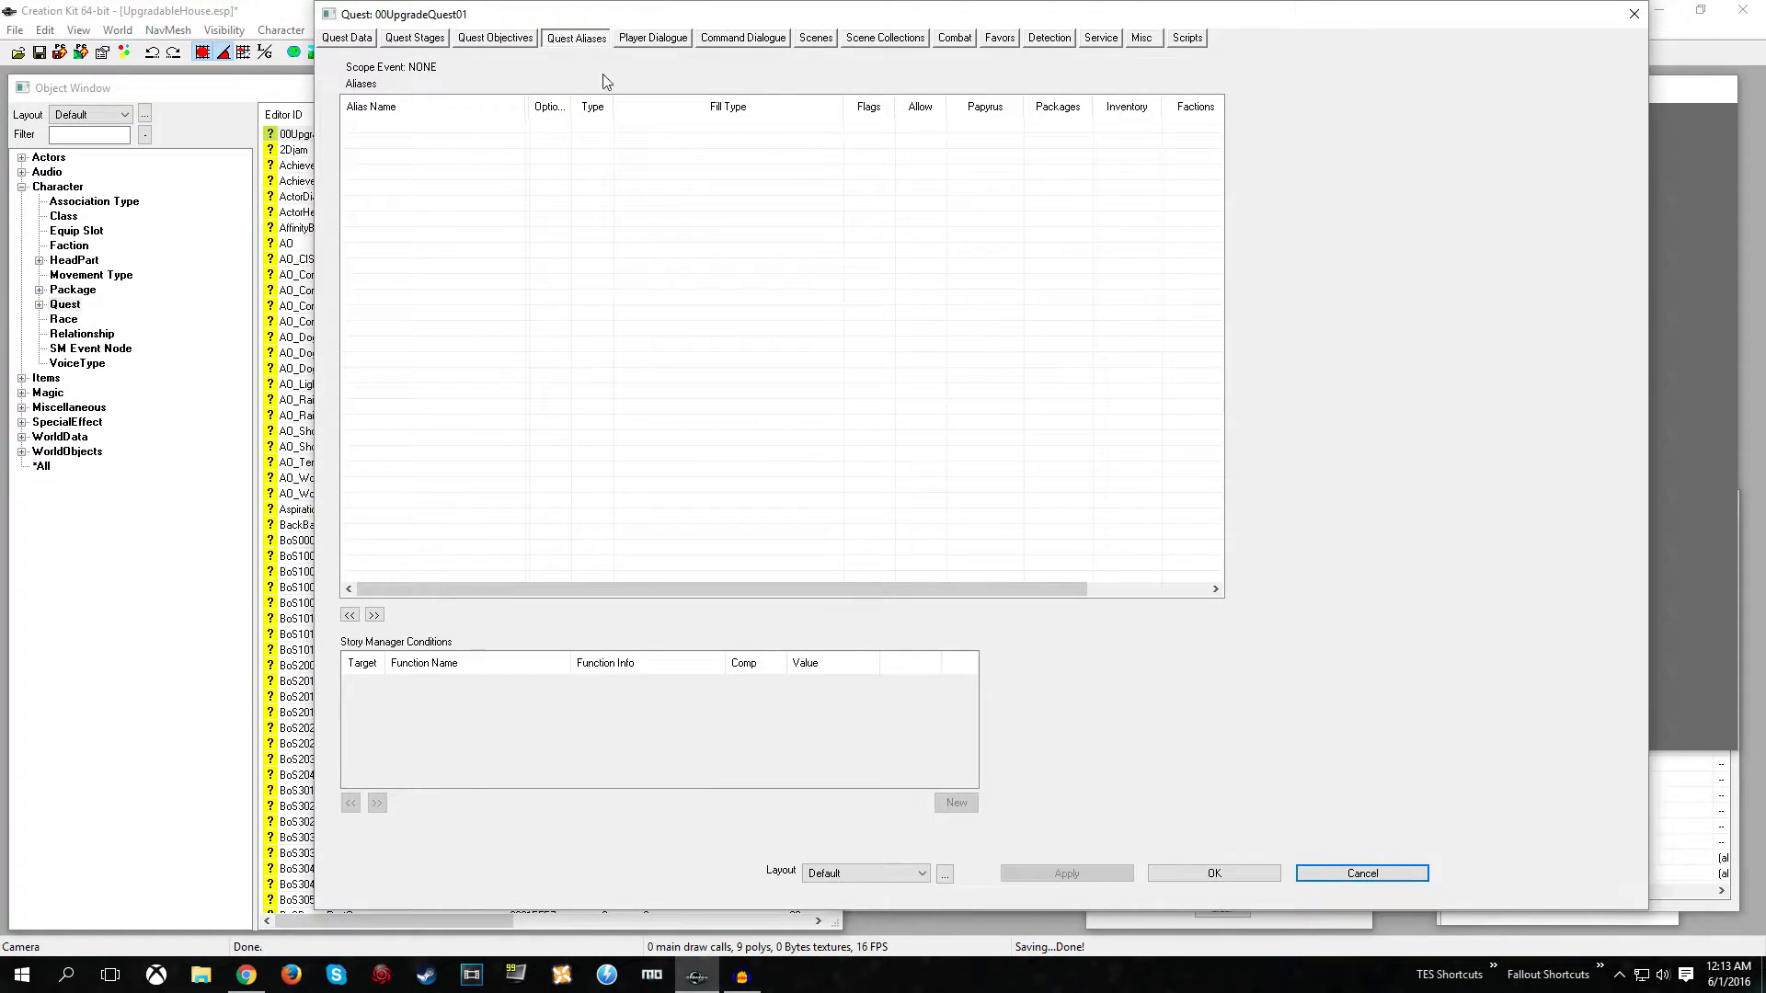
right_click(380, 159)
click(410, 166)
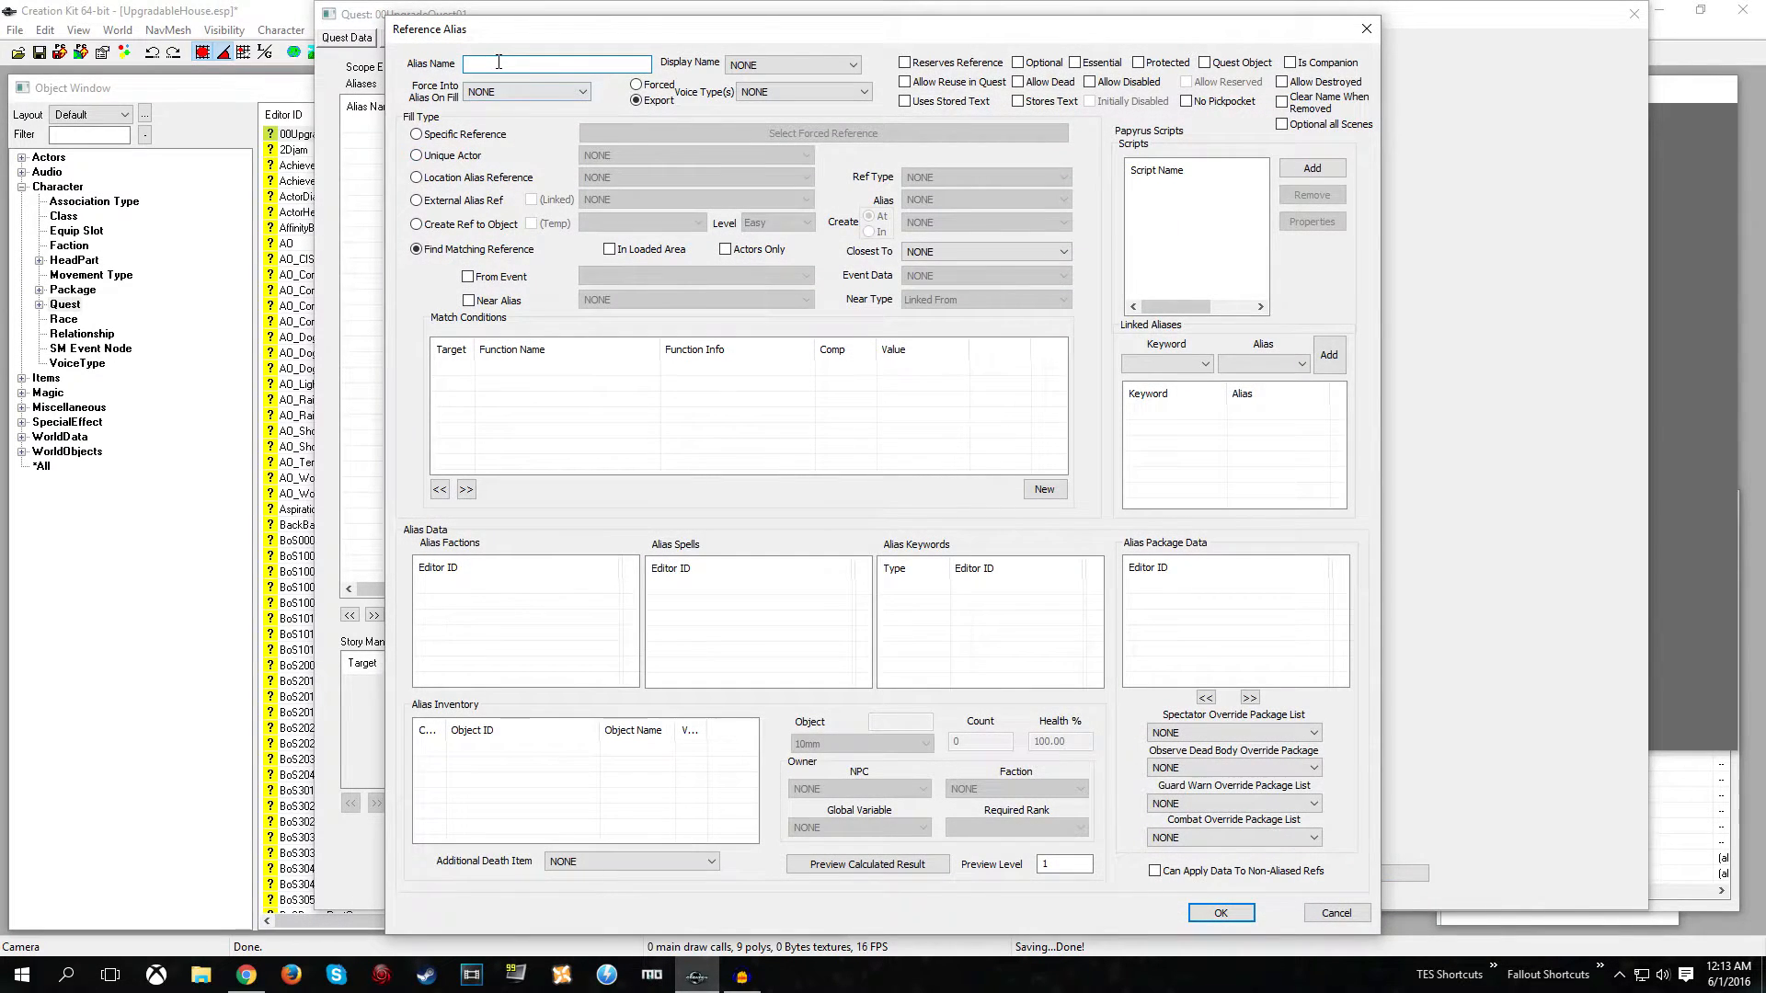
text(Alias_UpgradeGuy)
drag(465, 64, 491, 65)
click(565, 62)
click(415, 156)
click(626, 155)
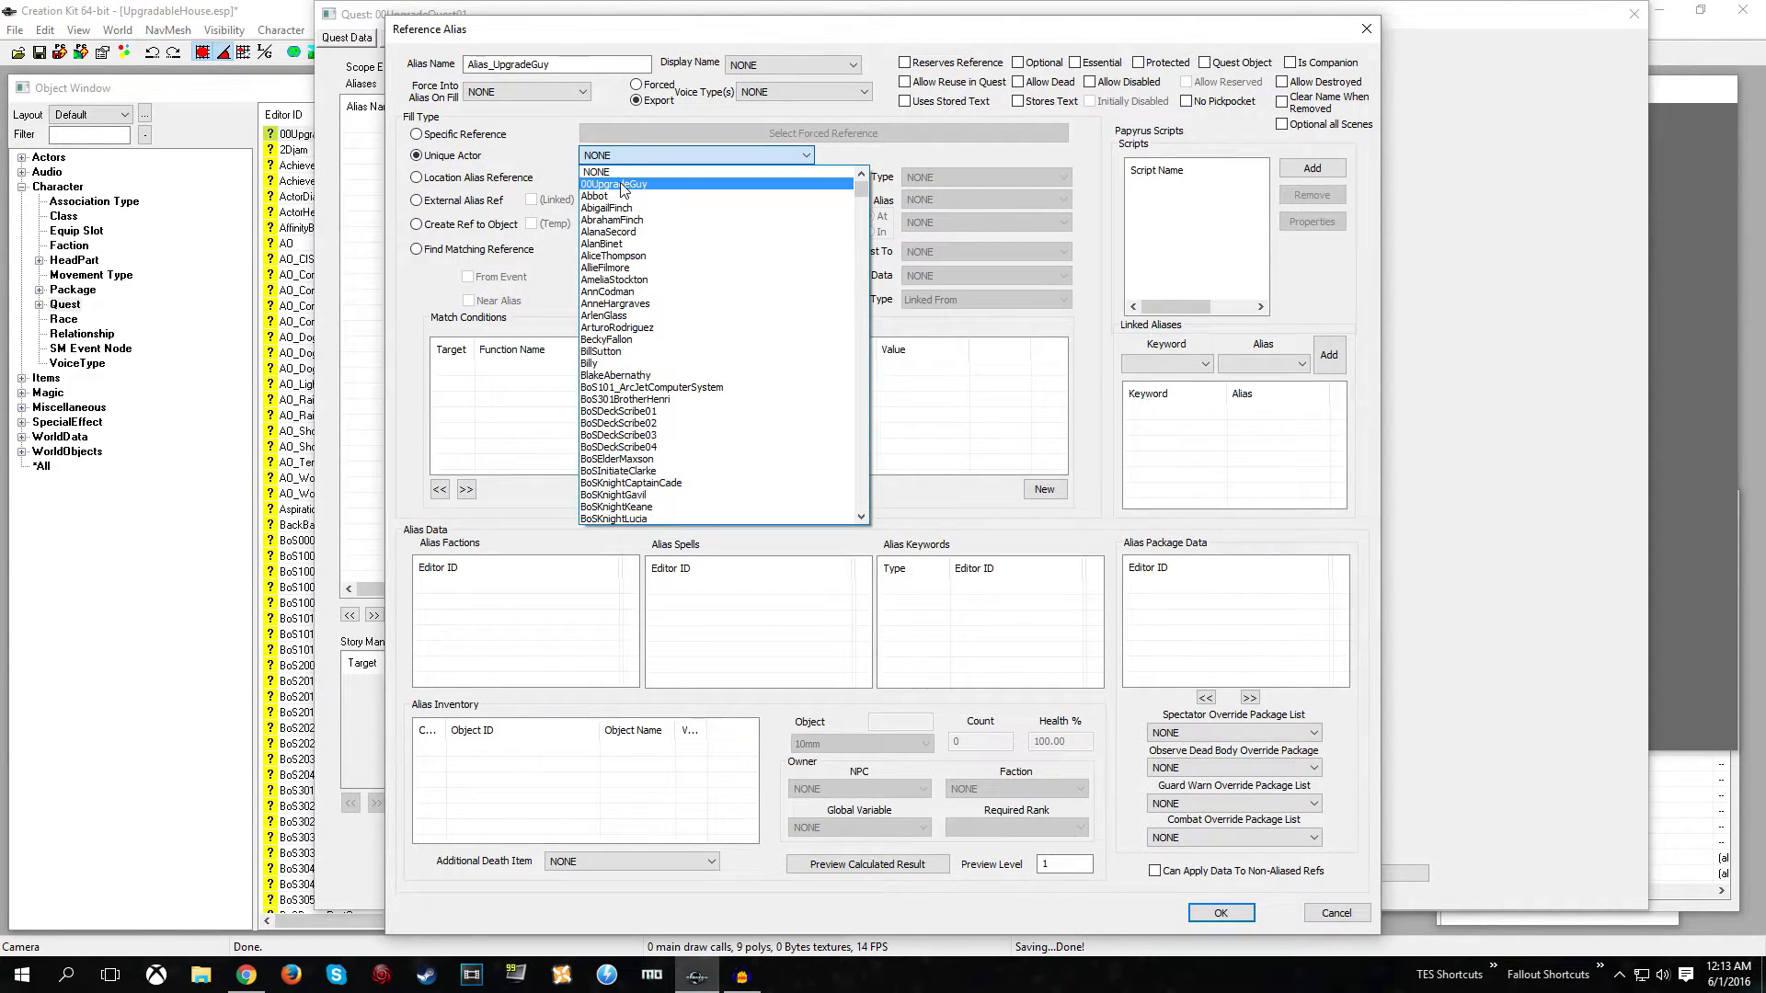
click(622, 189)
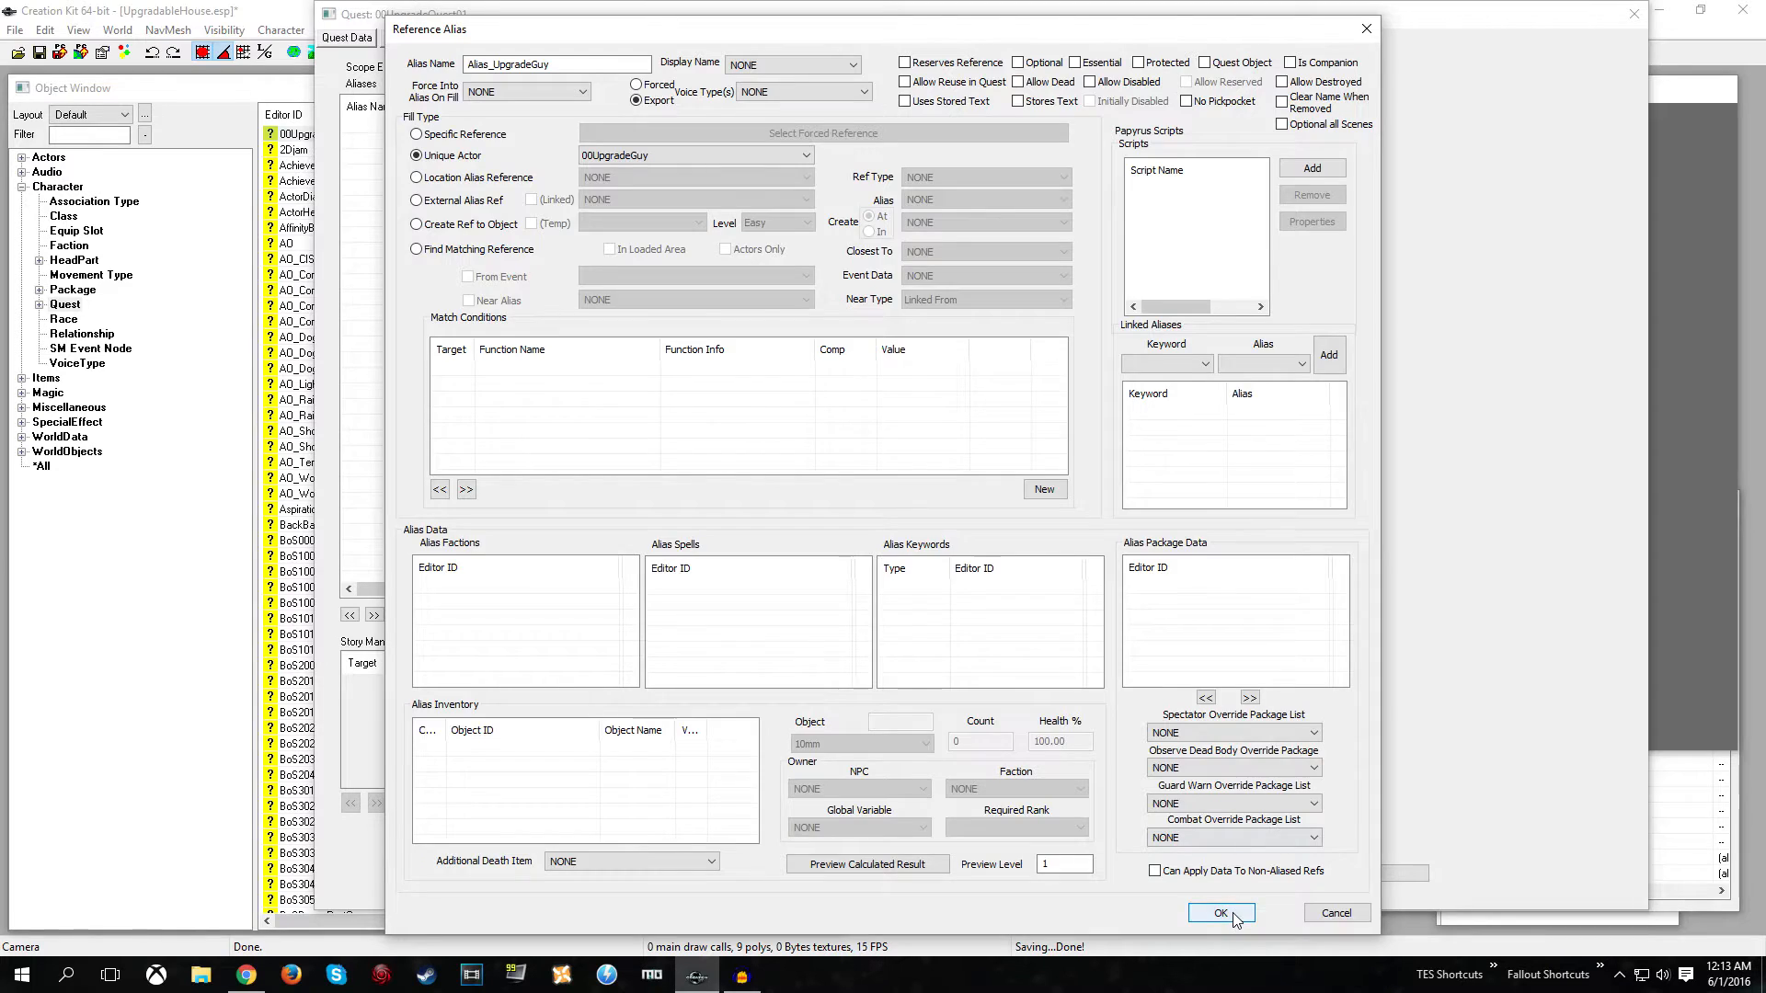
click(1225, 914)
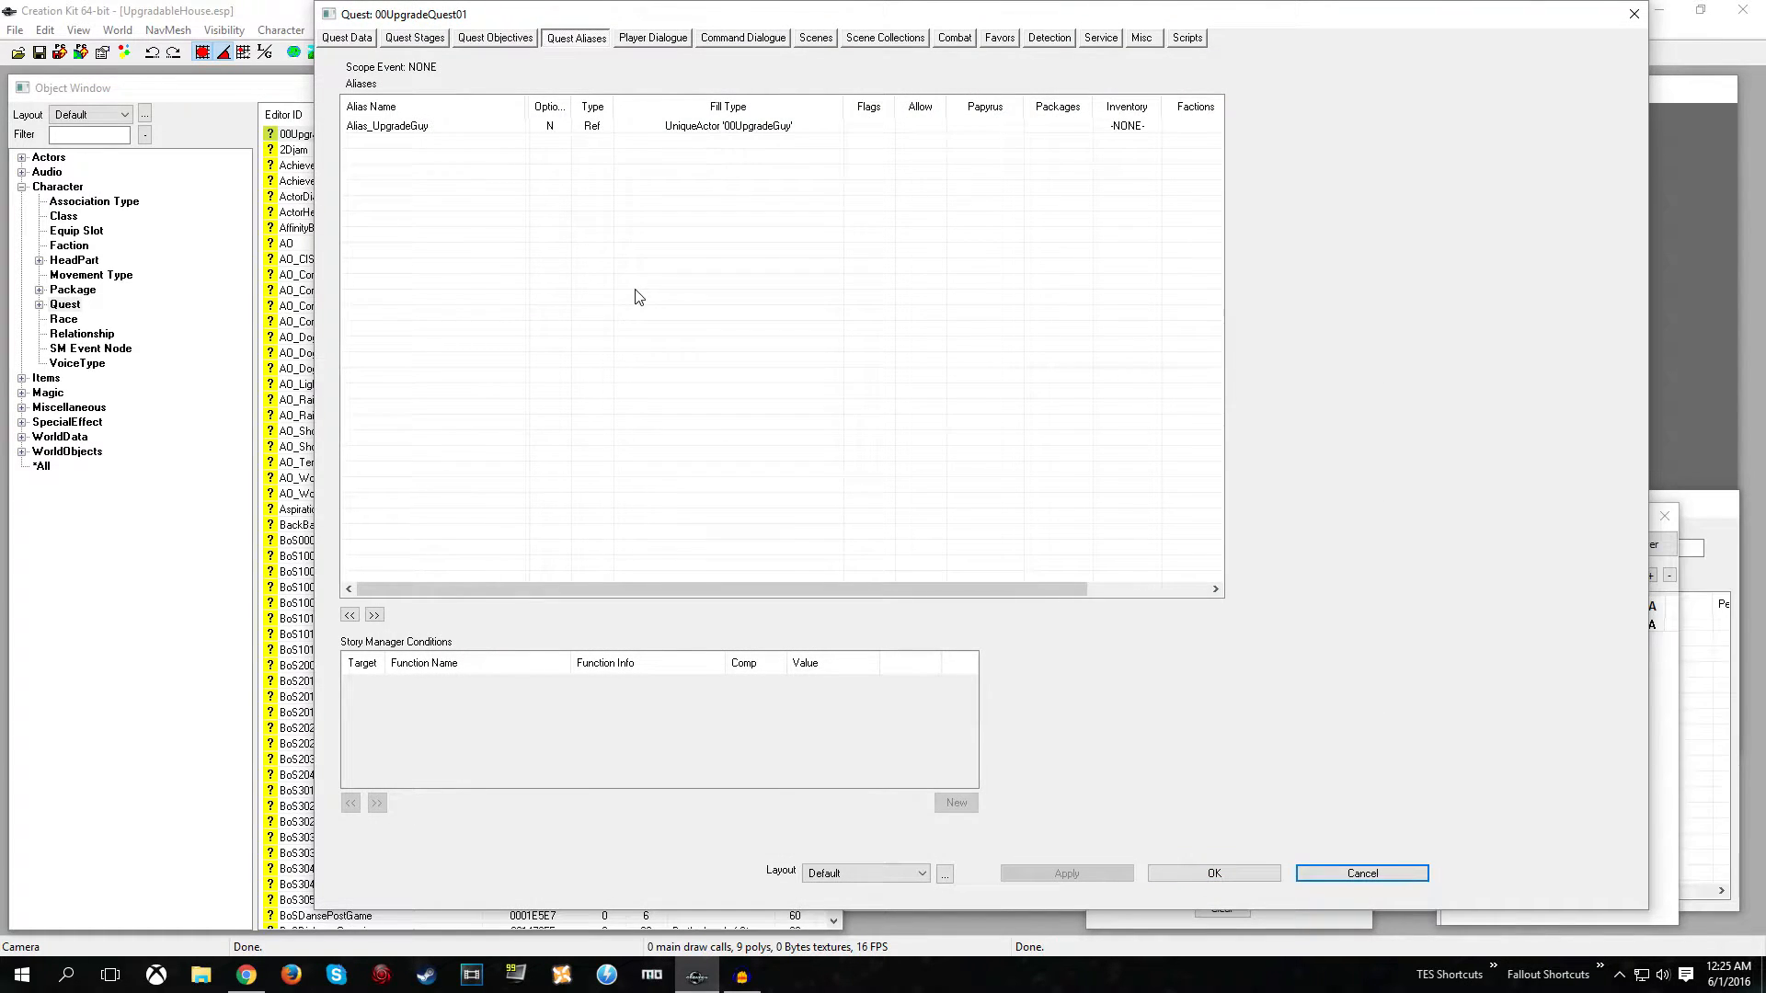
- Create a new scene with ID UpgradeDialogue01 in the 00UpgradeQuest01 quest and select it
click(814, 39)
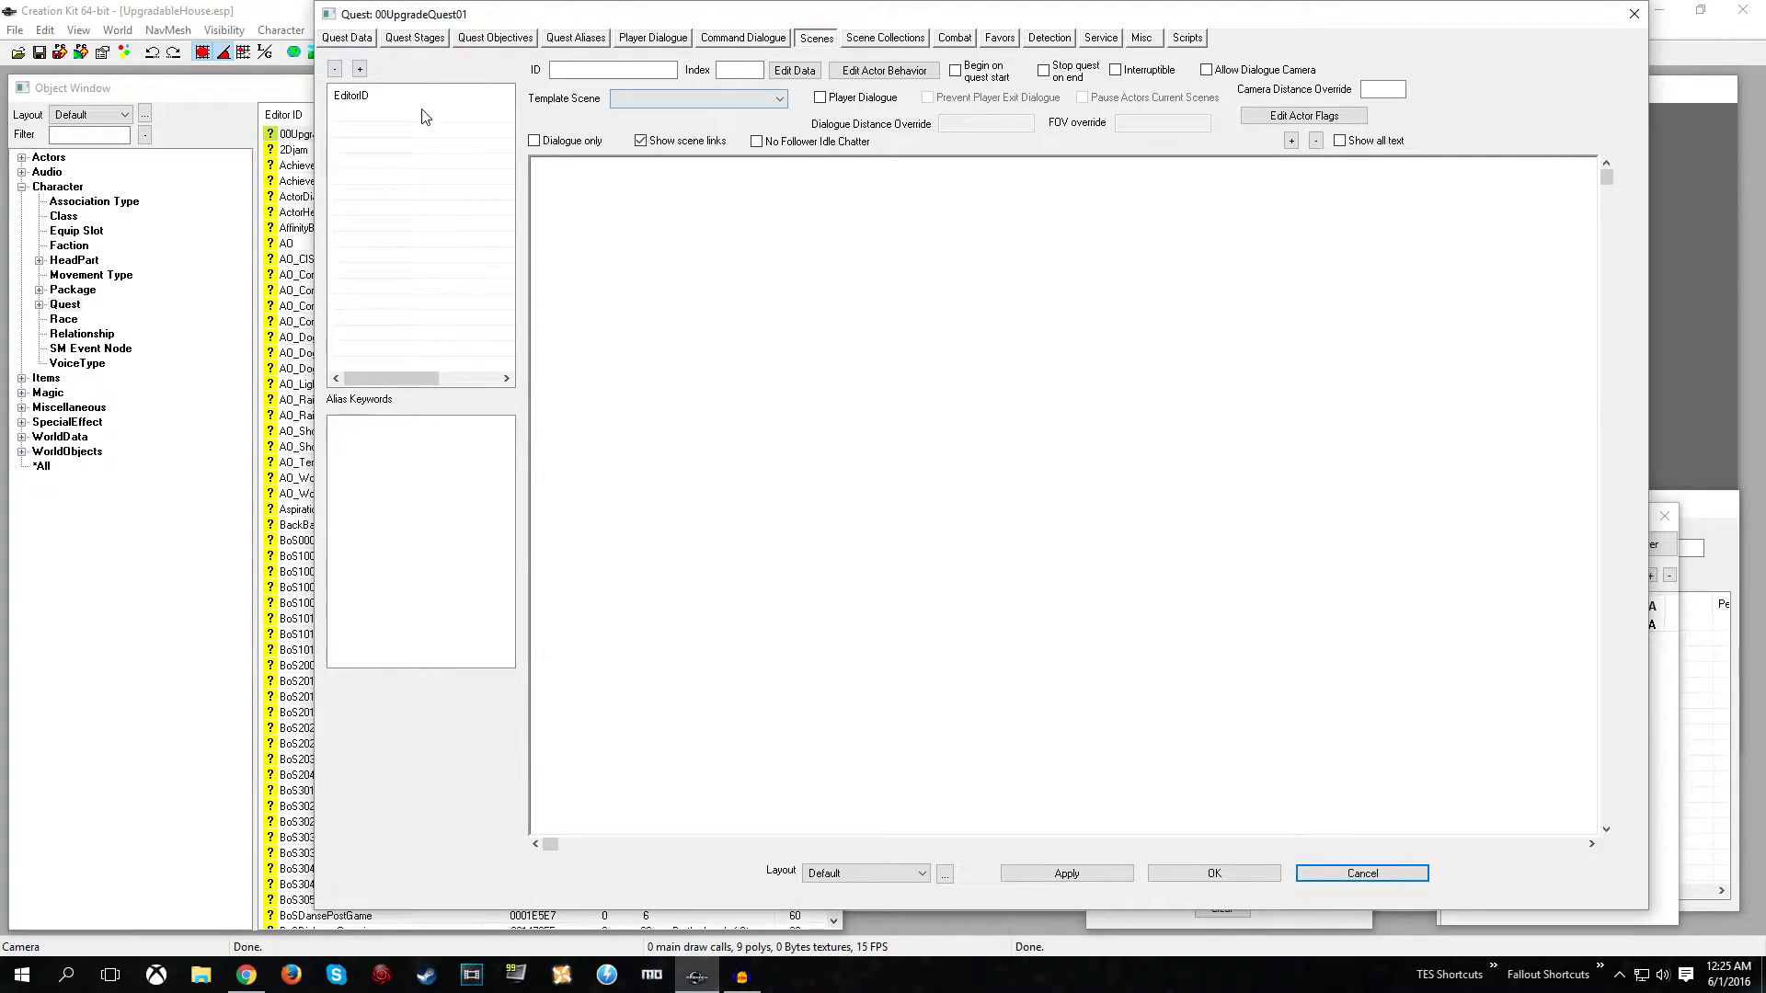
right_click(355, 121)
click(368, 127)
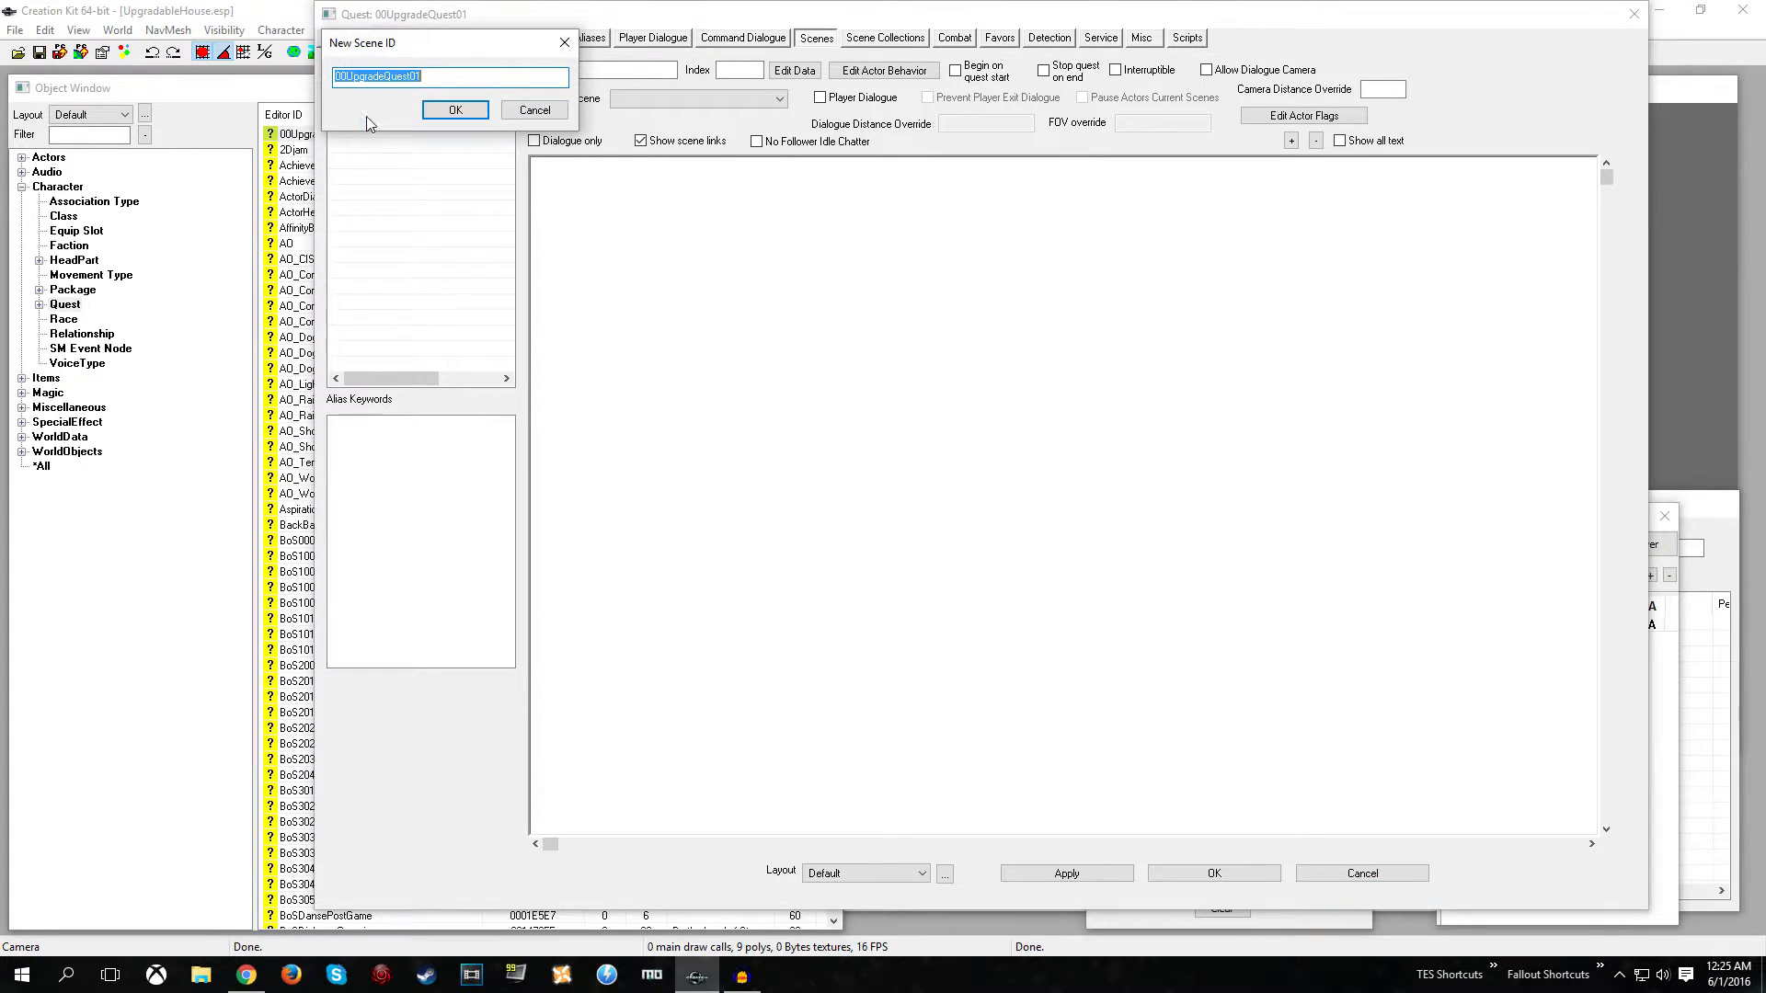
text(DpgradeDialogue01)
click(455, 109)
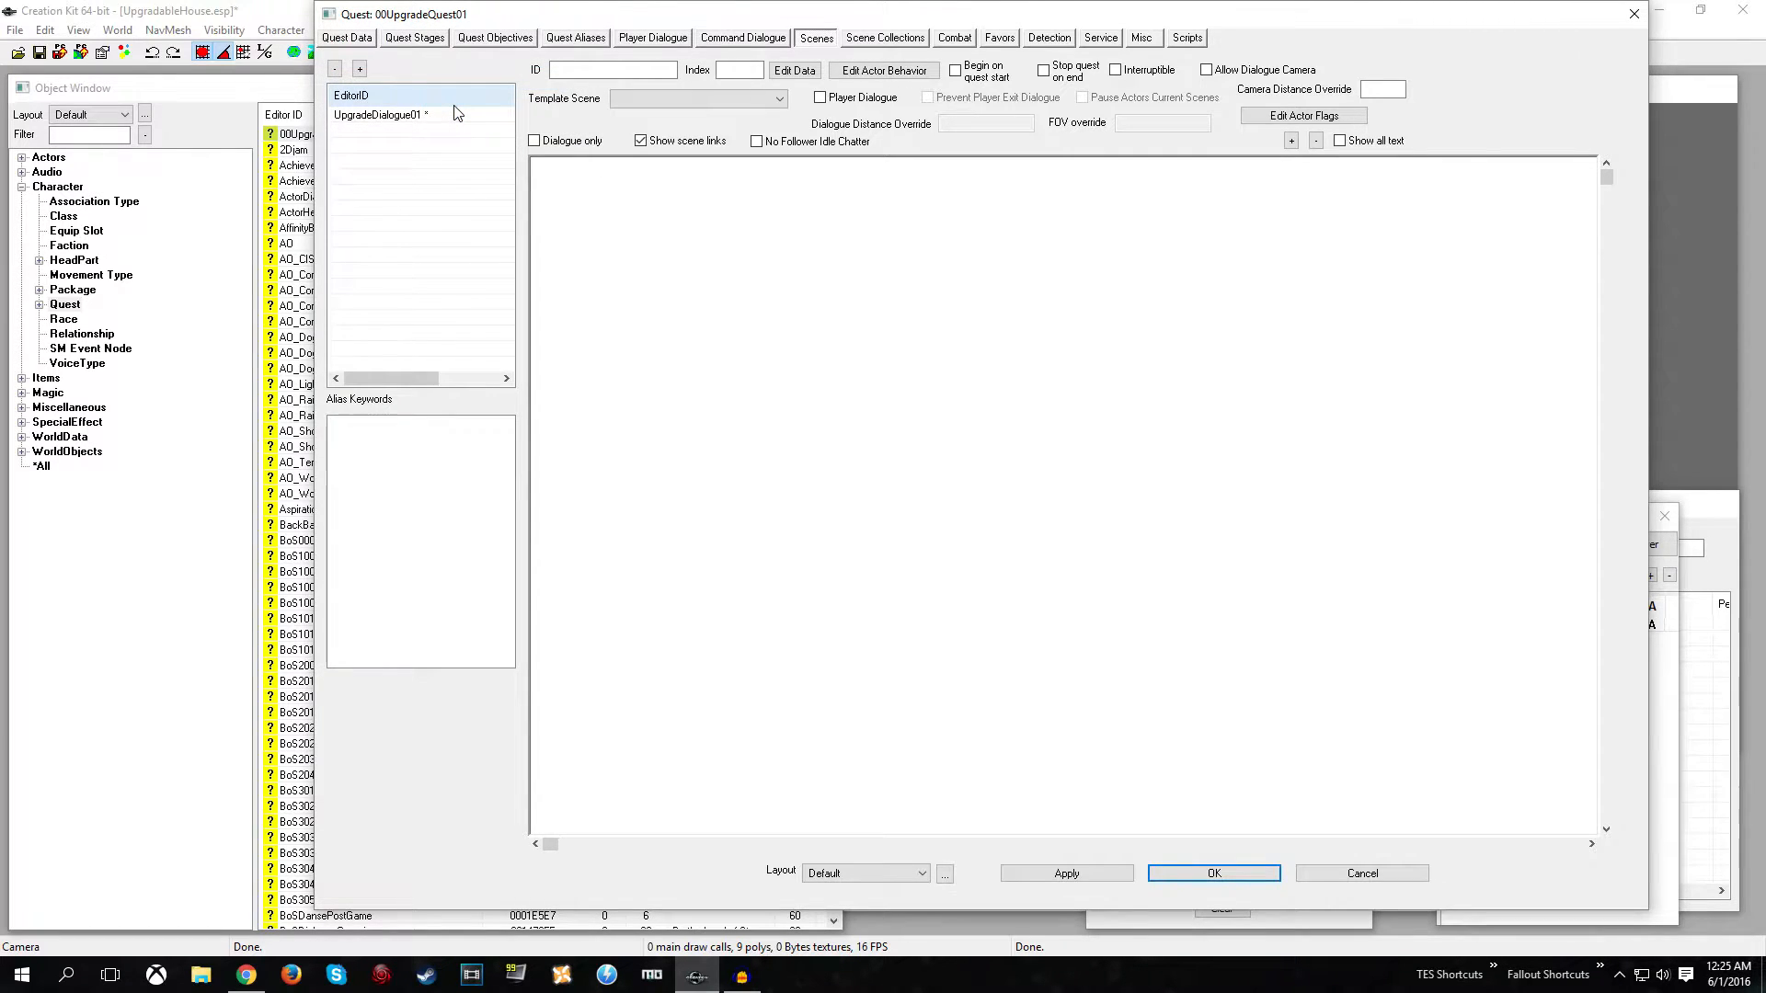
click(441, 114)
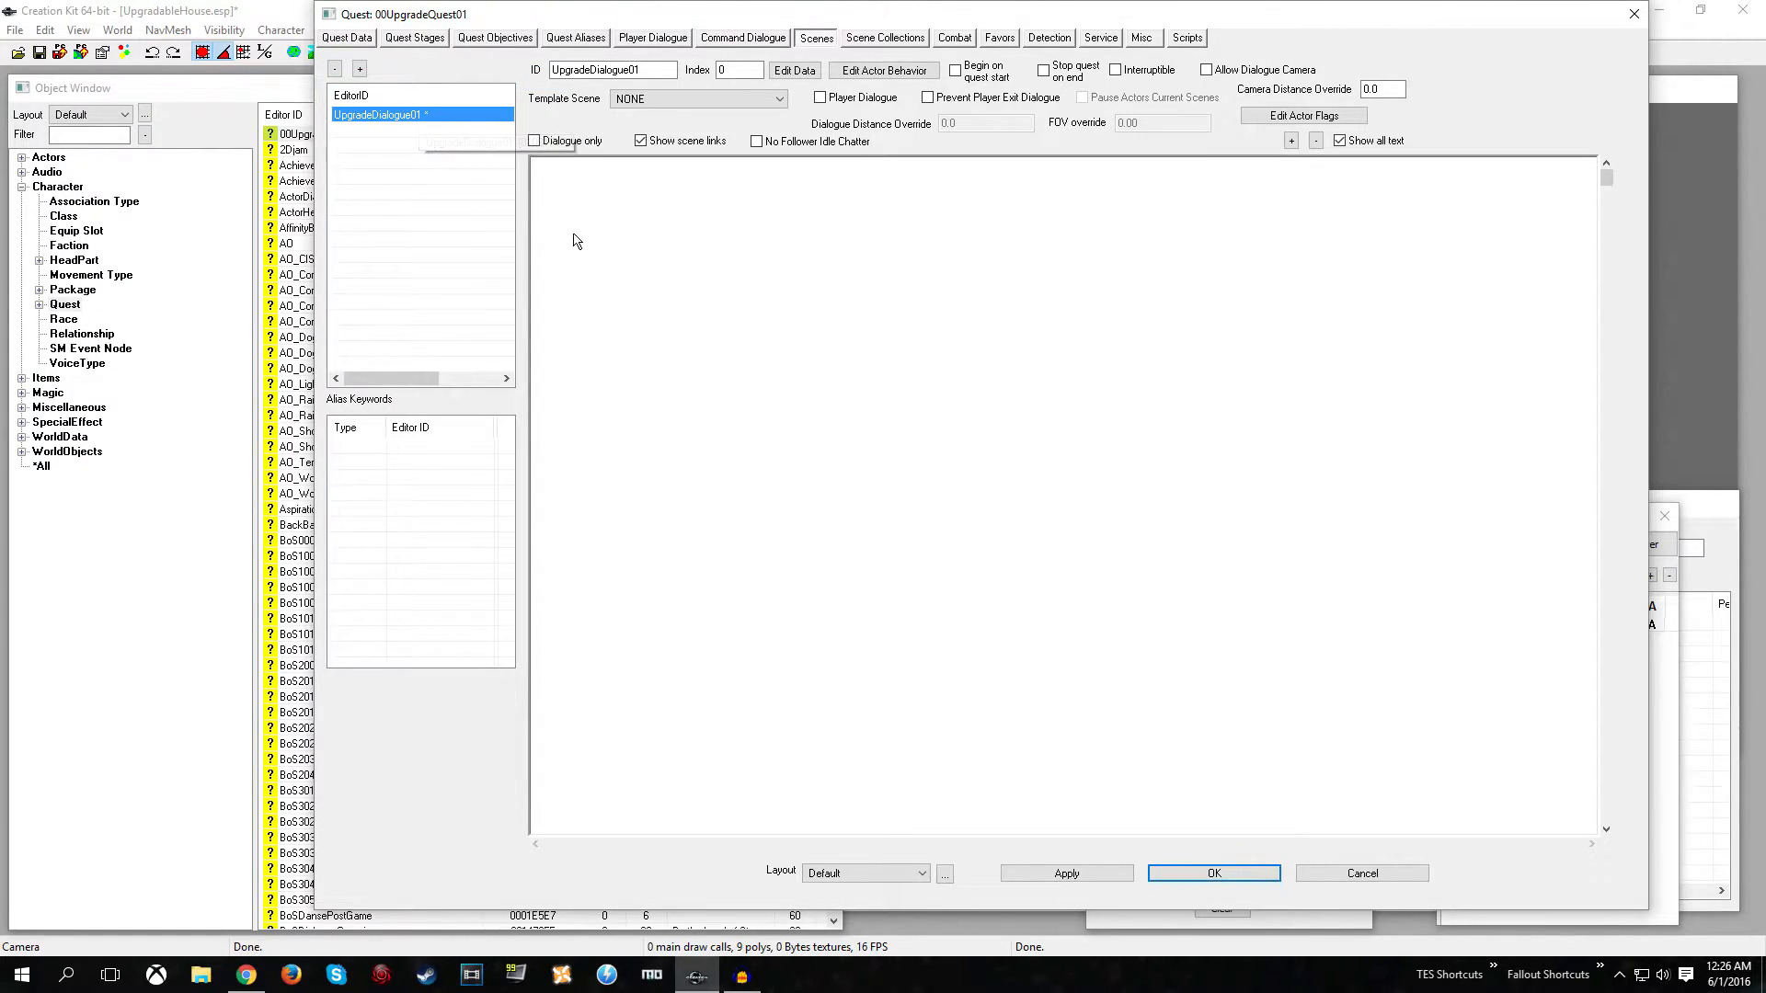
- Add a new actor to the UpgradeDialogue01 scene using the alias Alias_UpgradeGuy
right_click(609, 218)
click(644, 225)
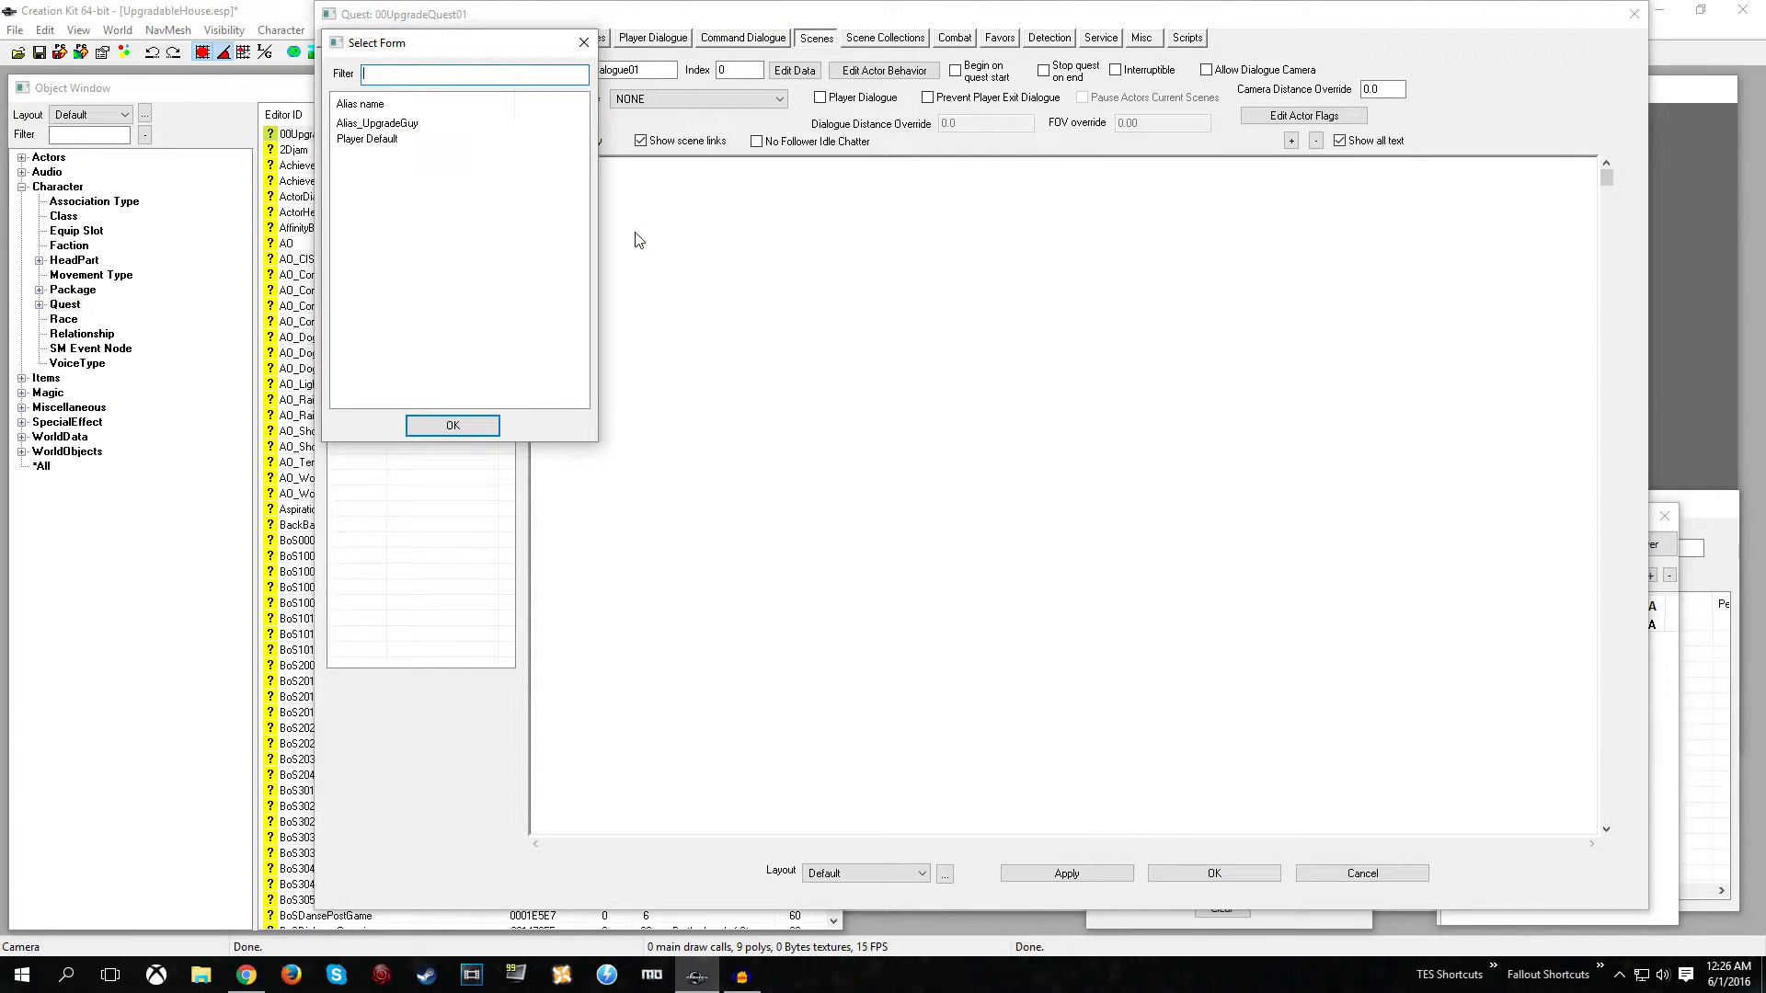
click(404, 123)
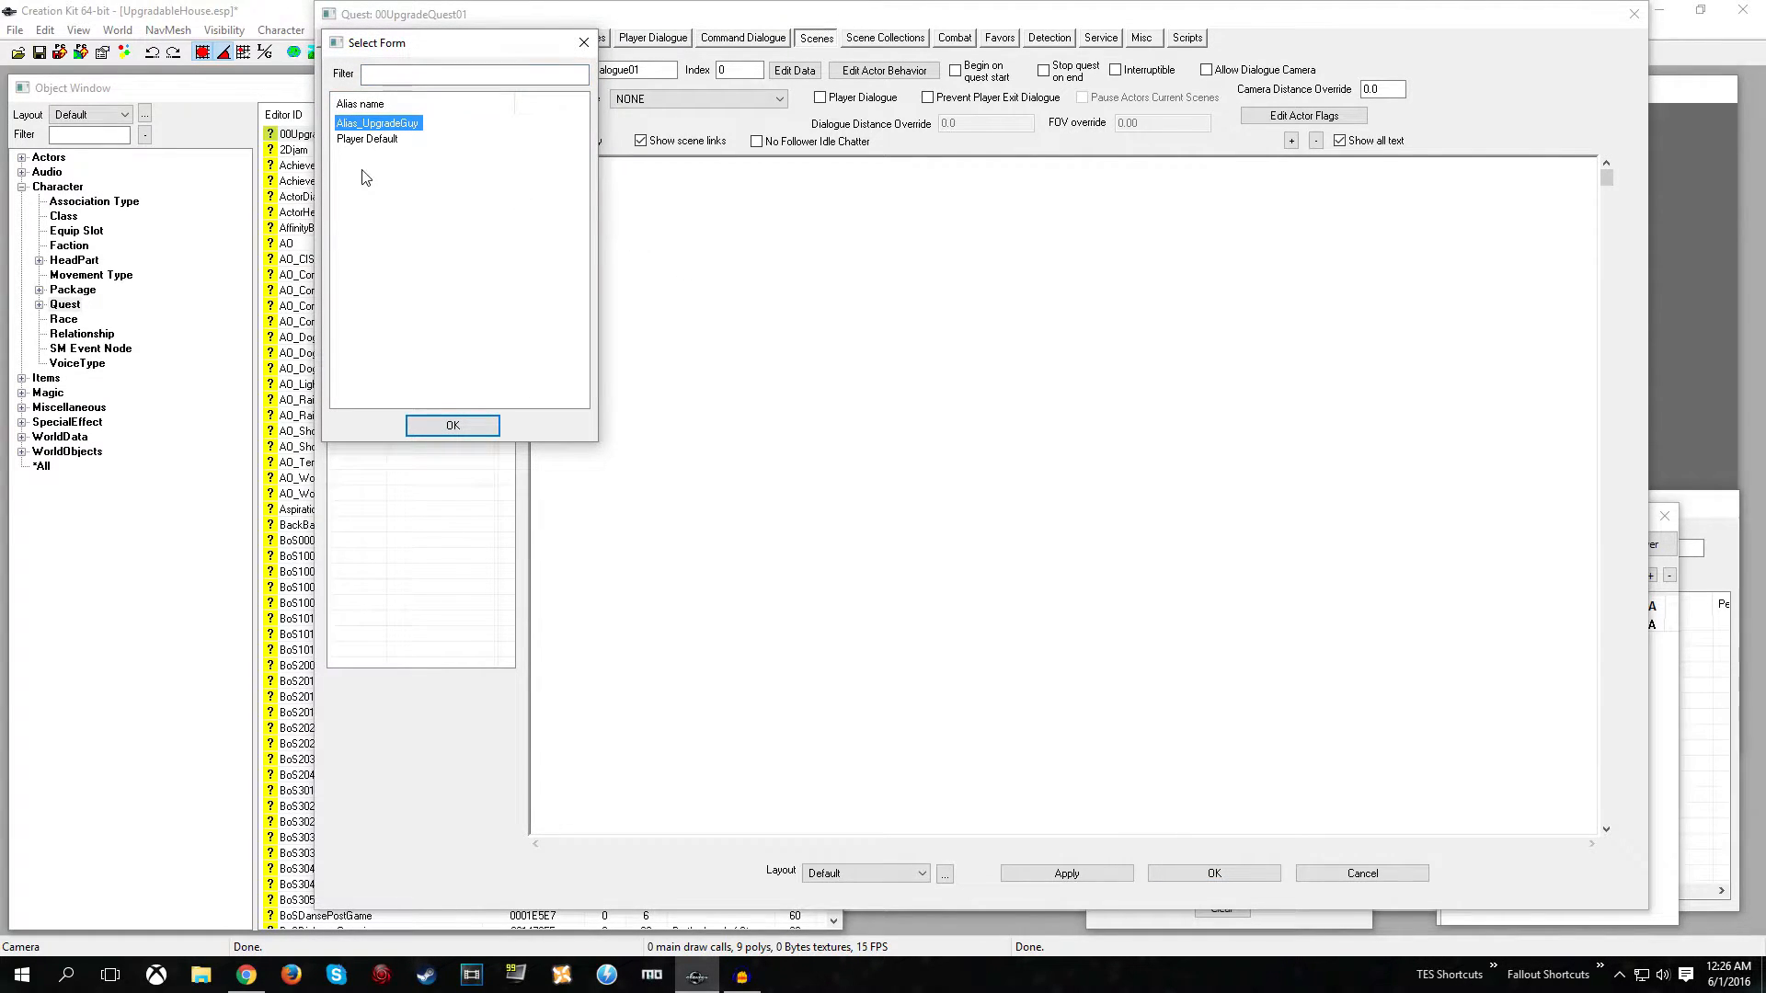
click(450, 424)
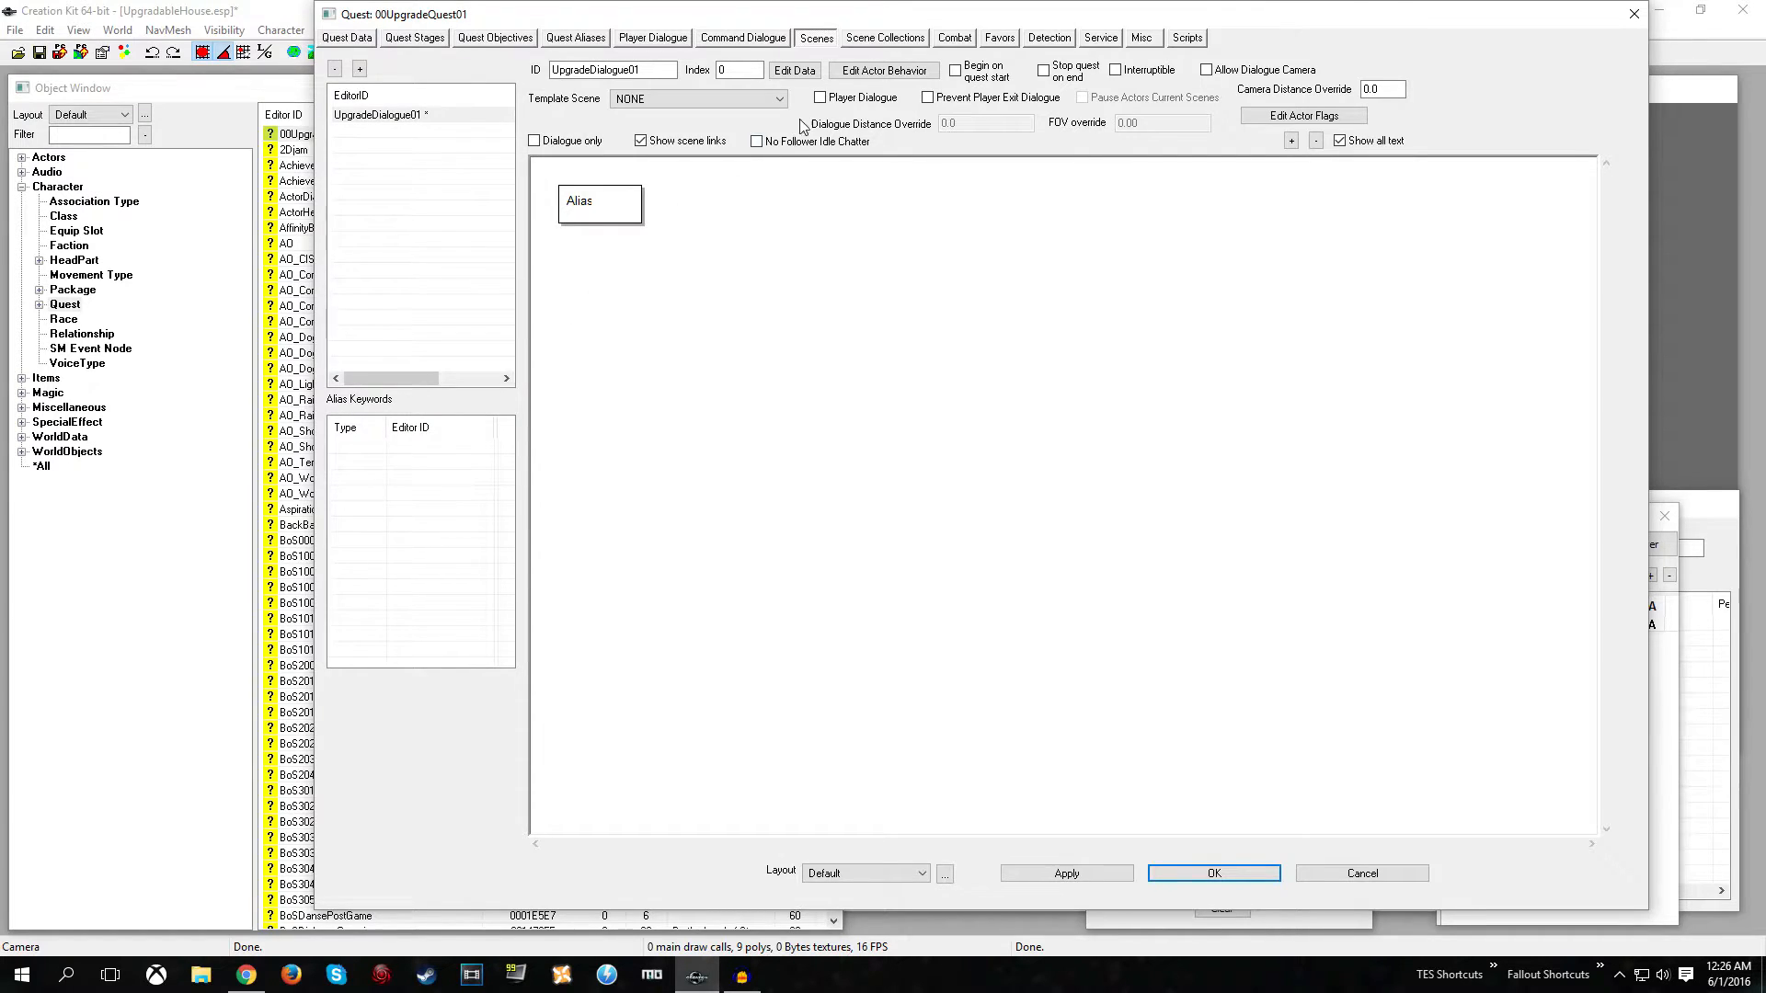
- Enable Player Dialogue for the scene and add a phase after the Start Phase
click(819, 98)
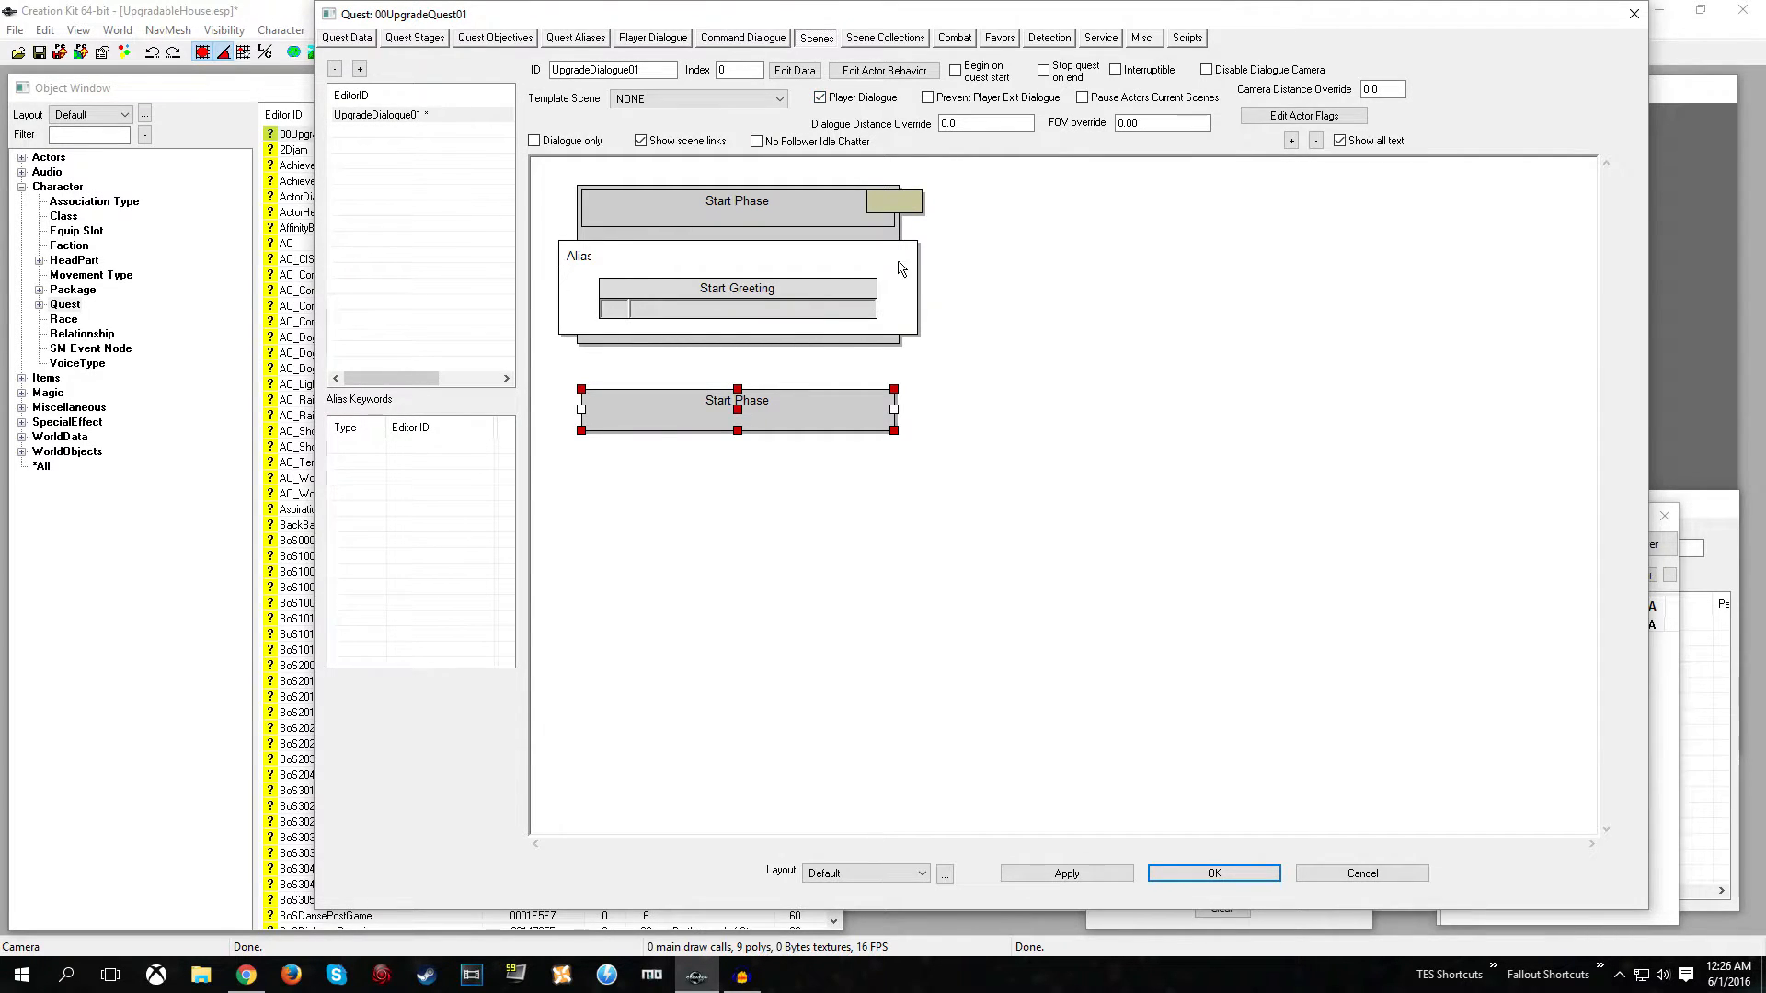
right_click(1000, 239)
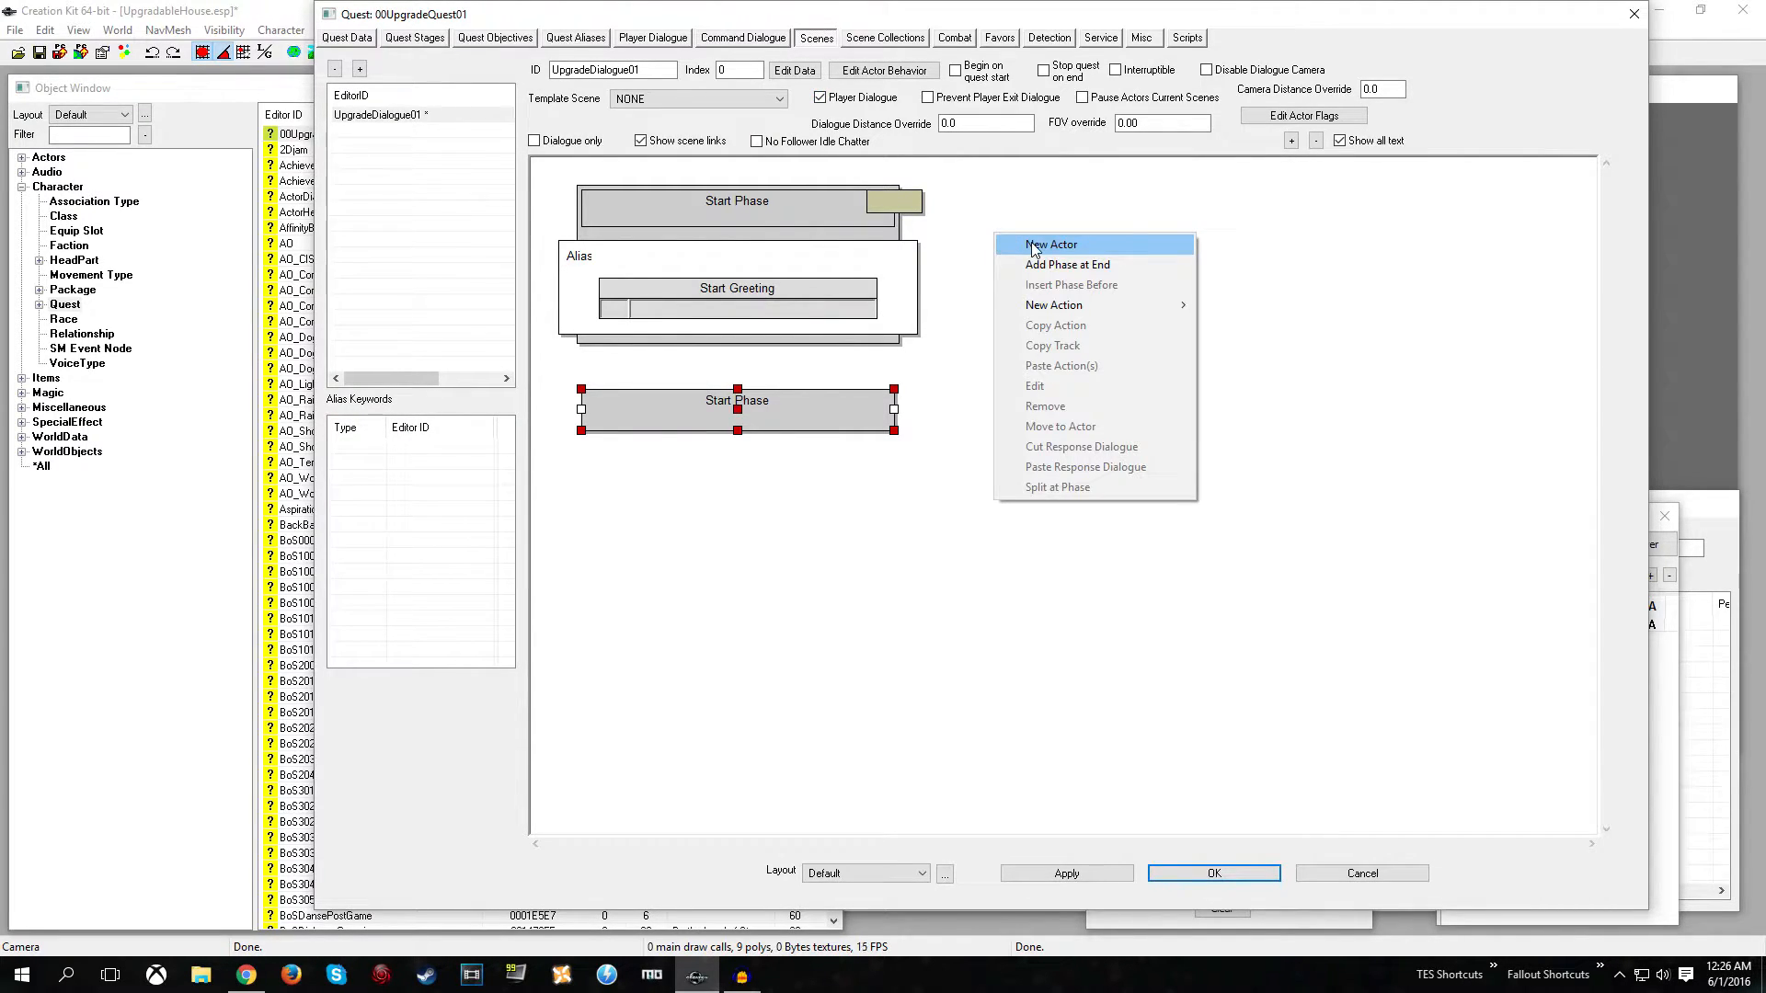
click(1058, 265)
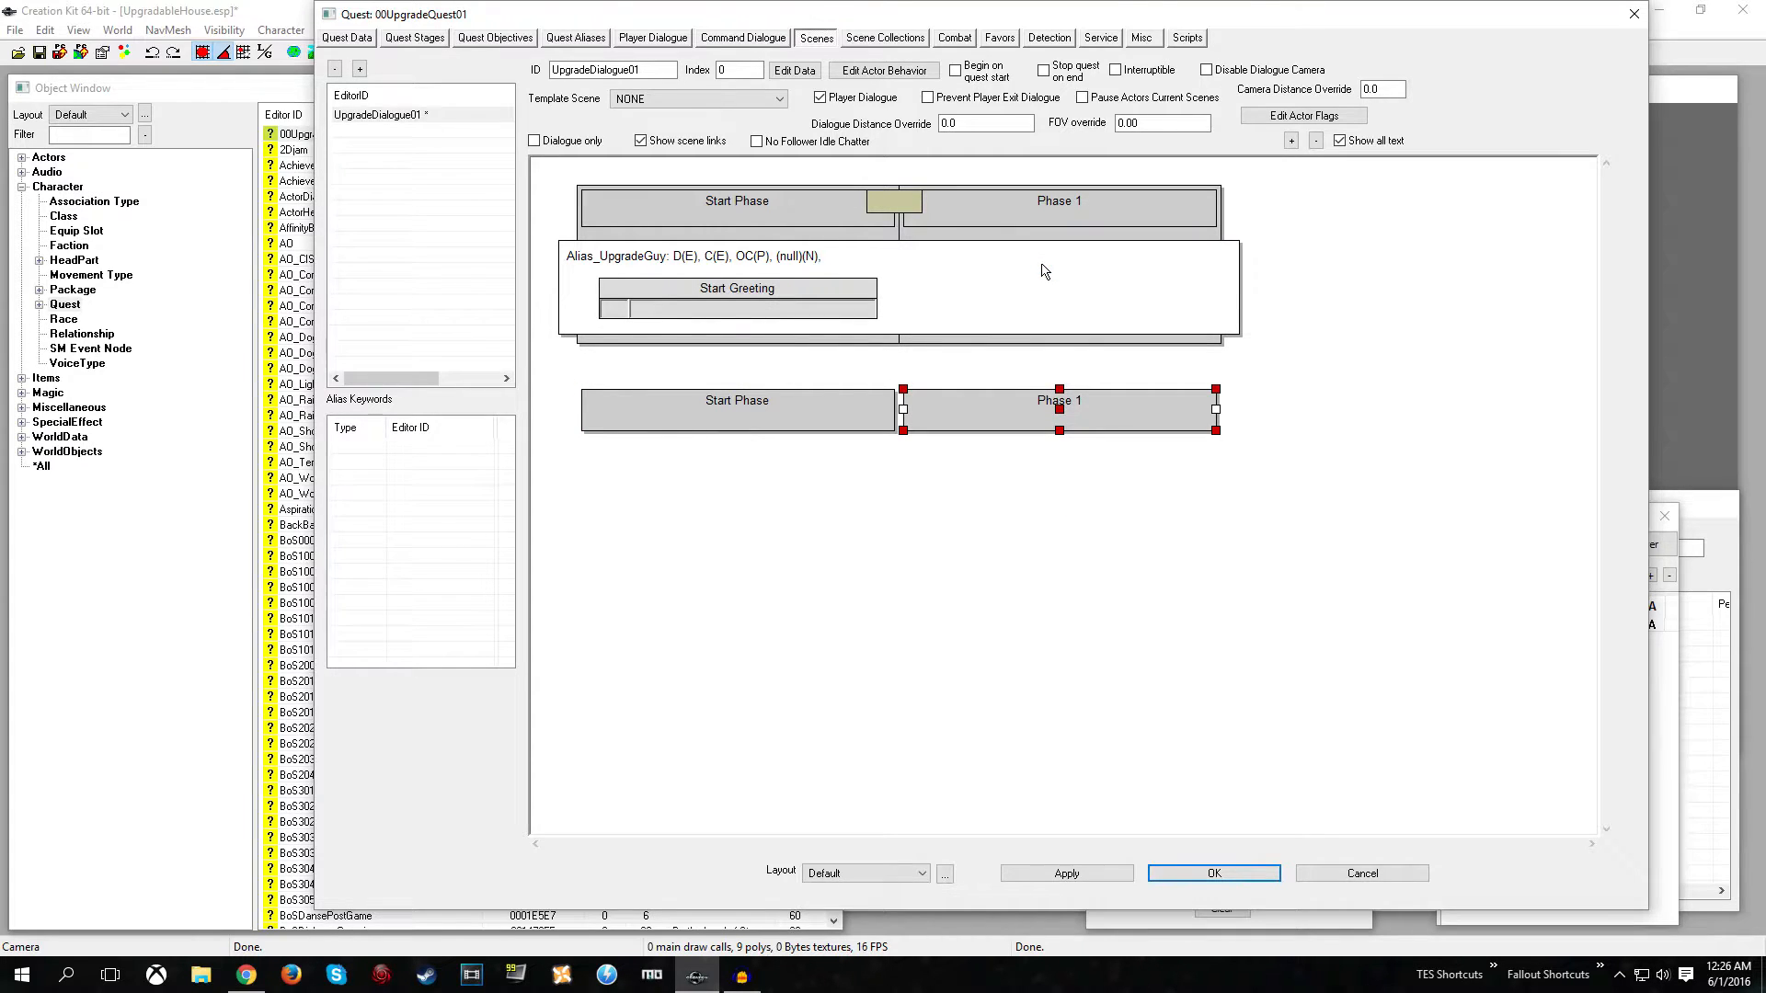
- Create the start greeting topic UpgradeDialogue01Greeting with prompt "Hello" and response text "What can I do for you?"
double_click(733, 295)
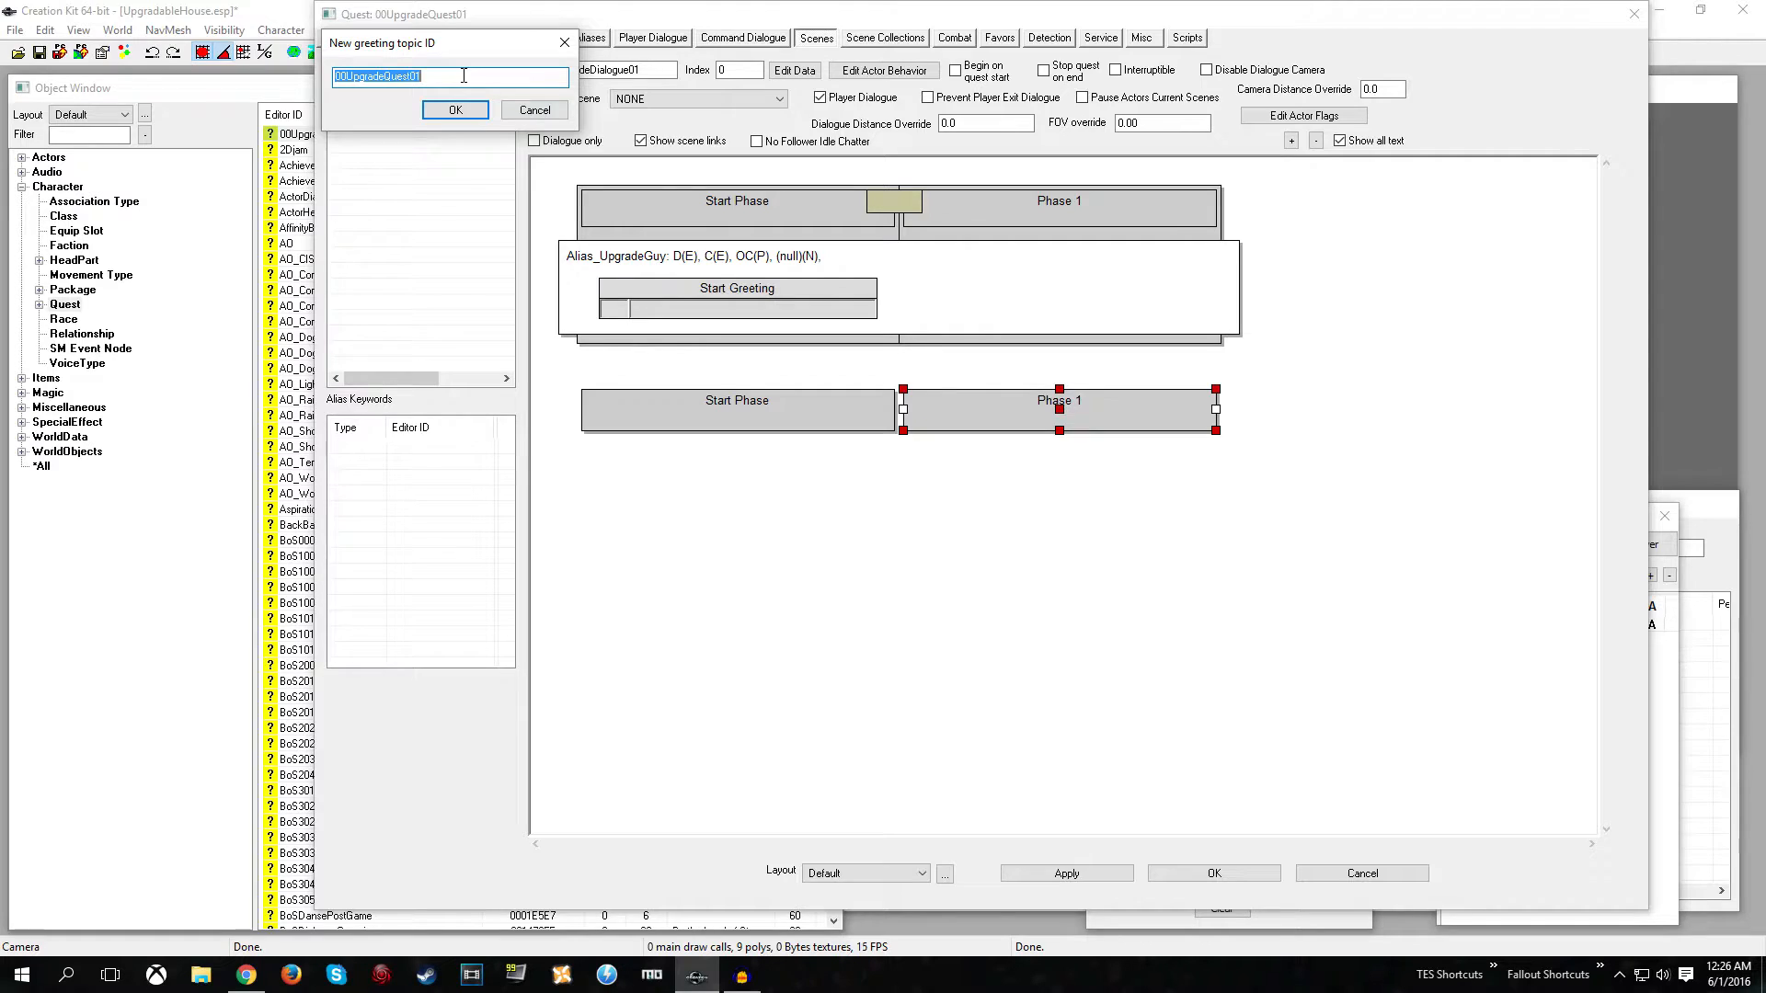
text(Upgra)
click(485, 111)
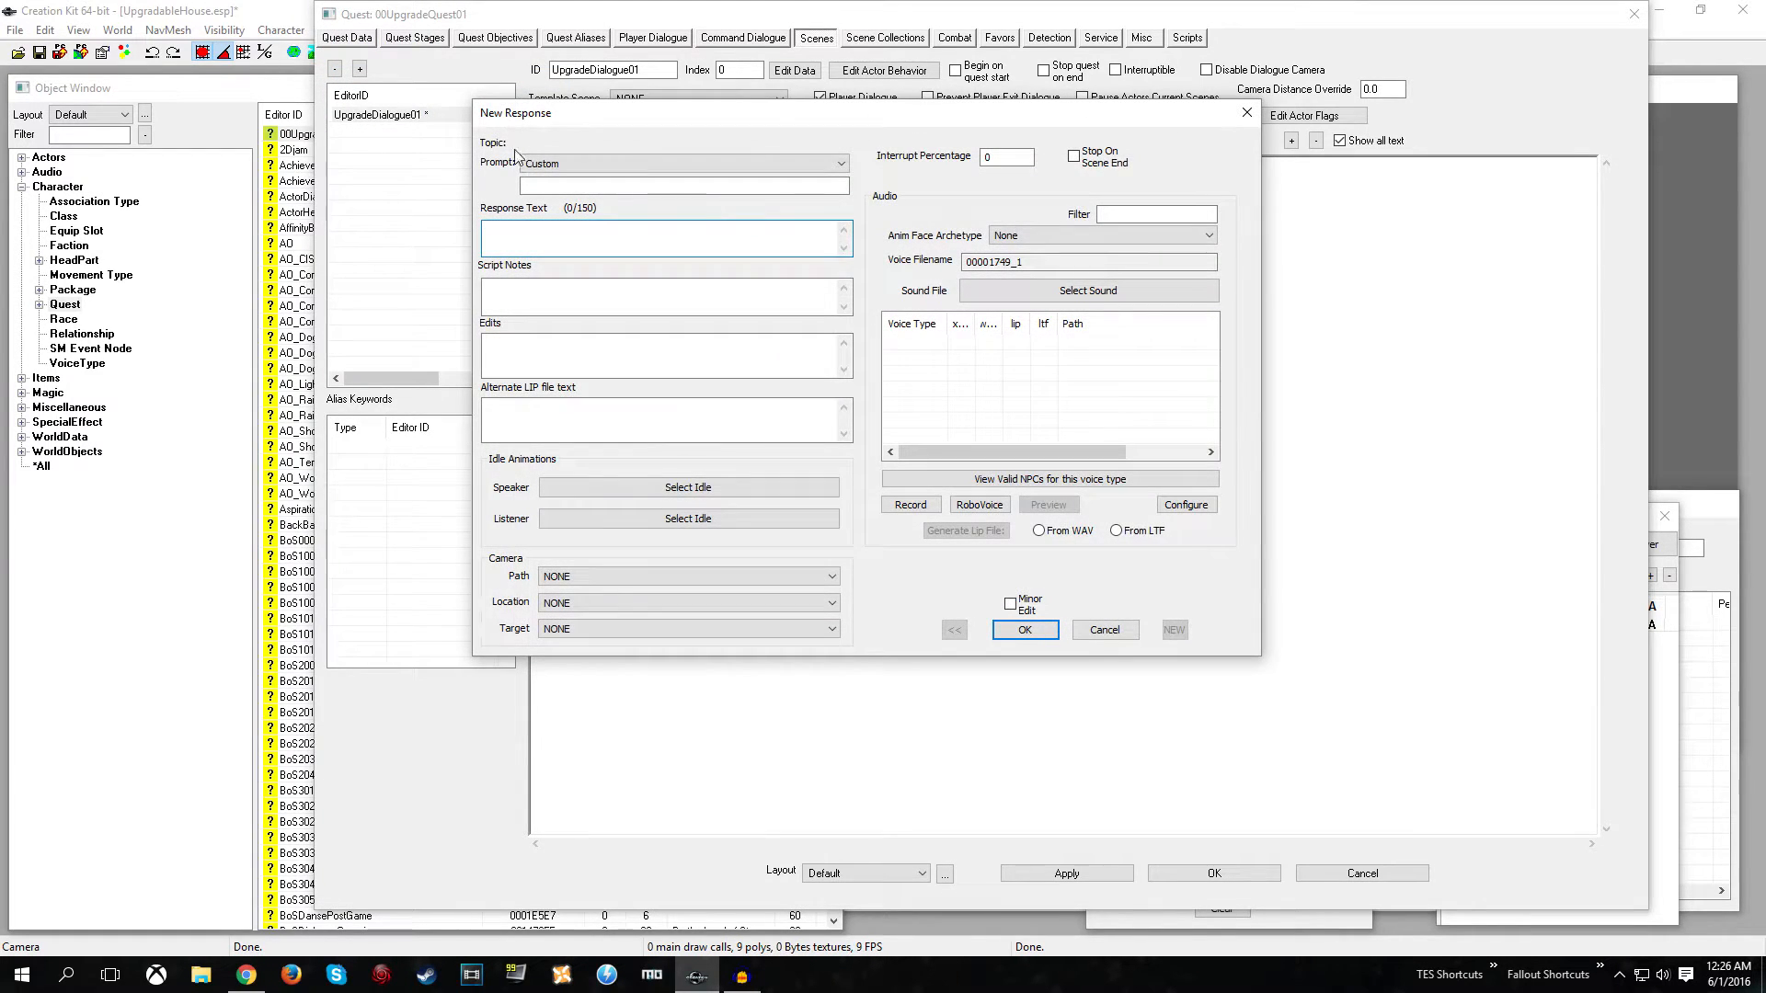
click(548, 185)
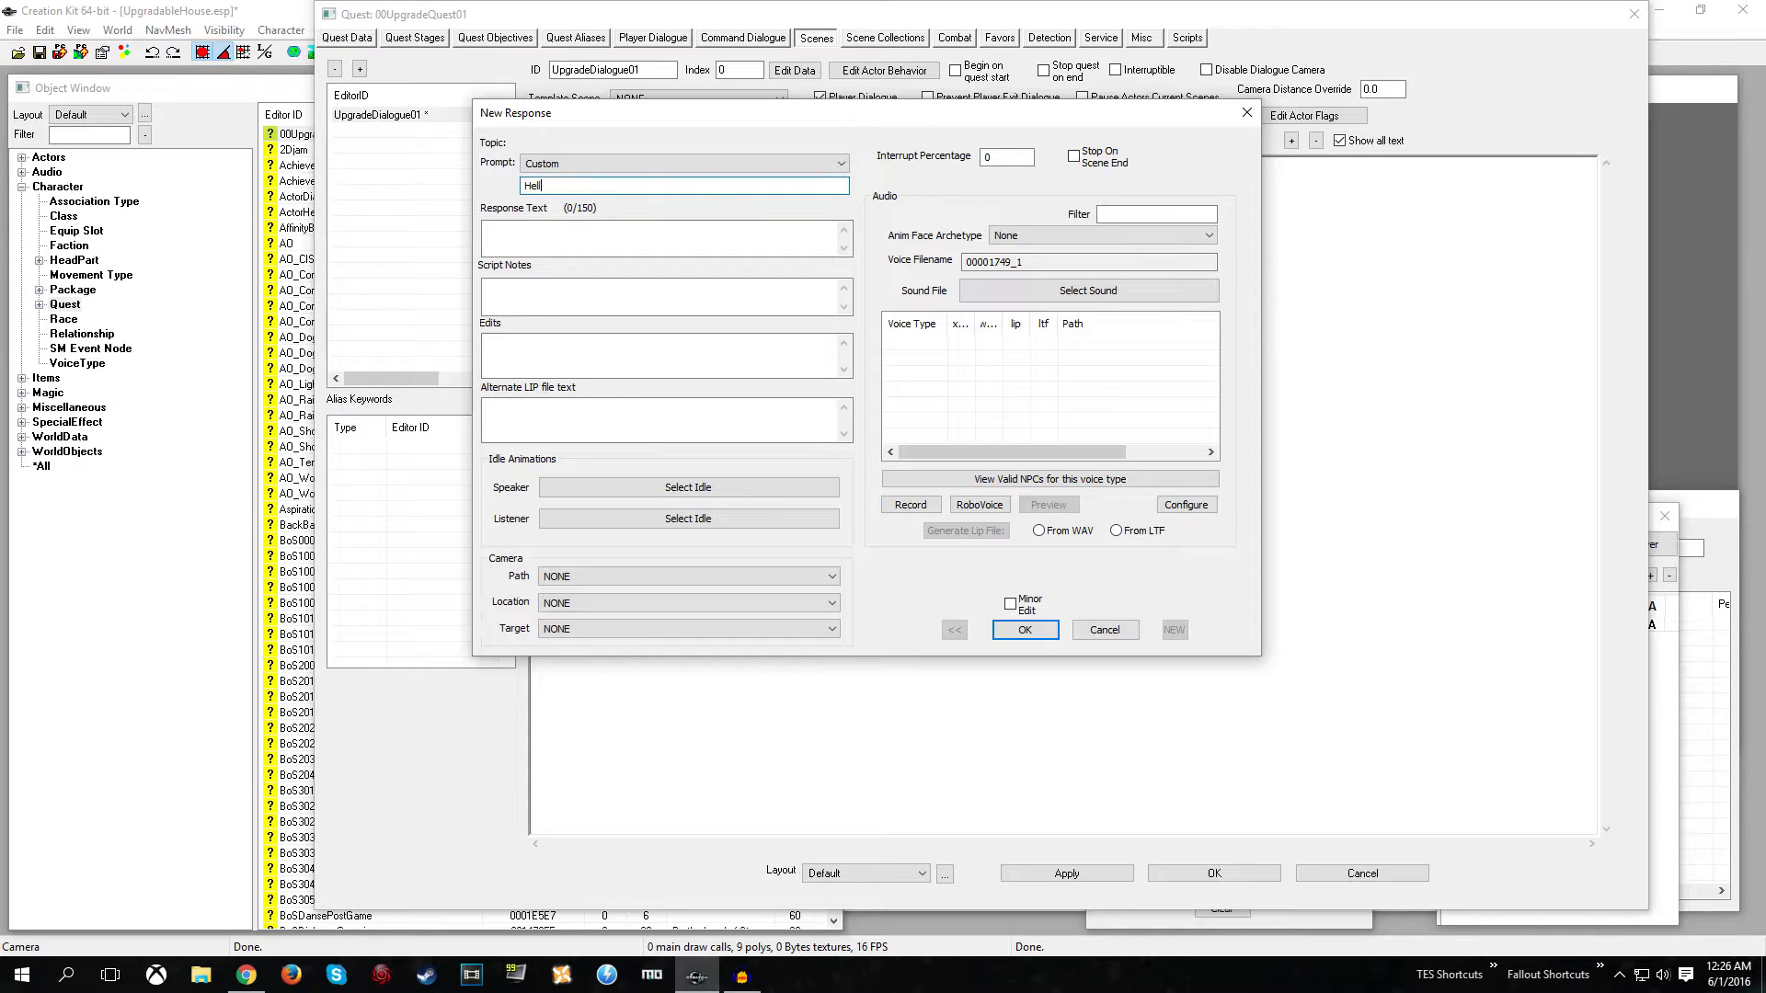
click(546, 251)
text(What can I do for y)
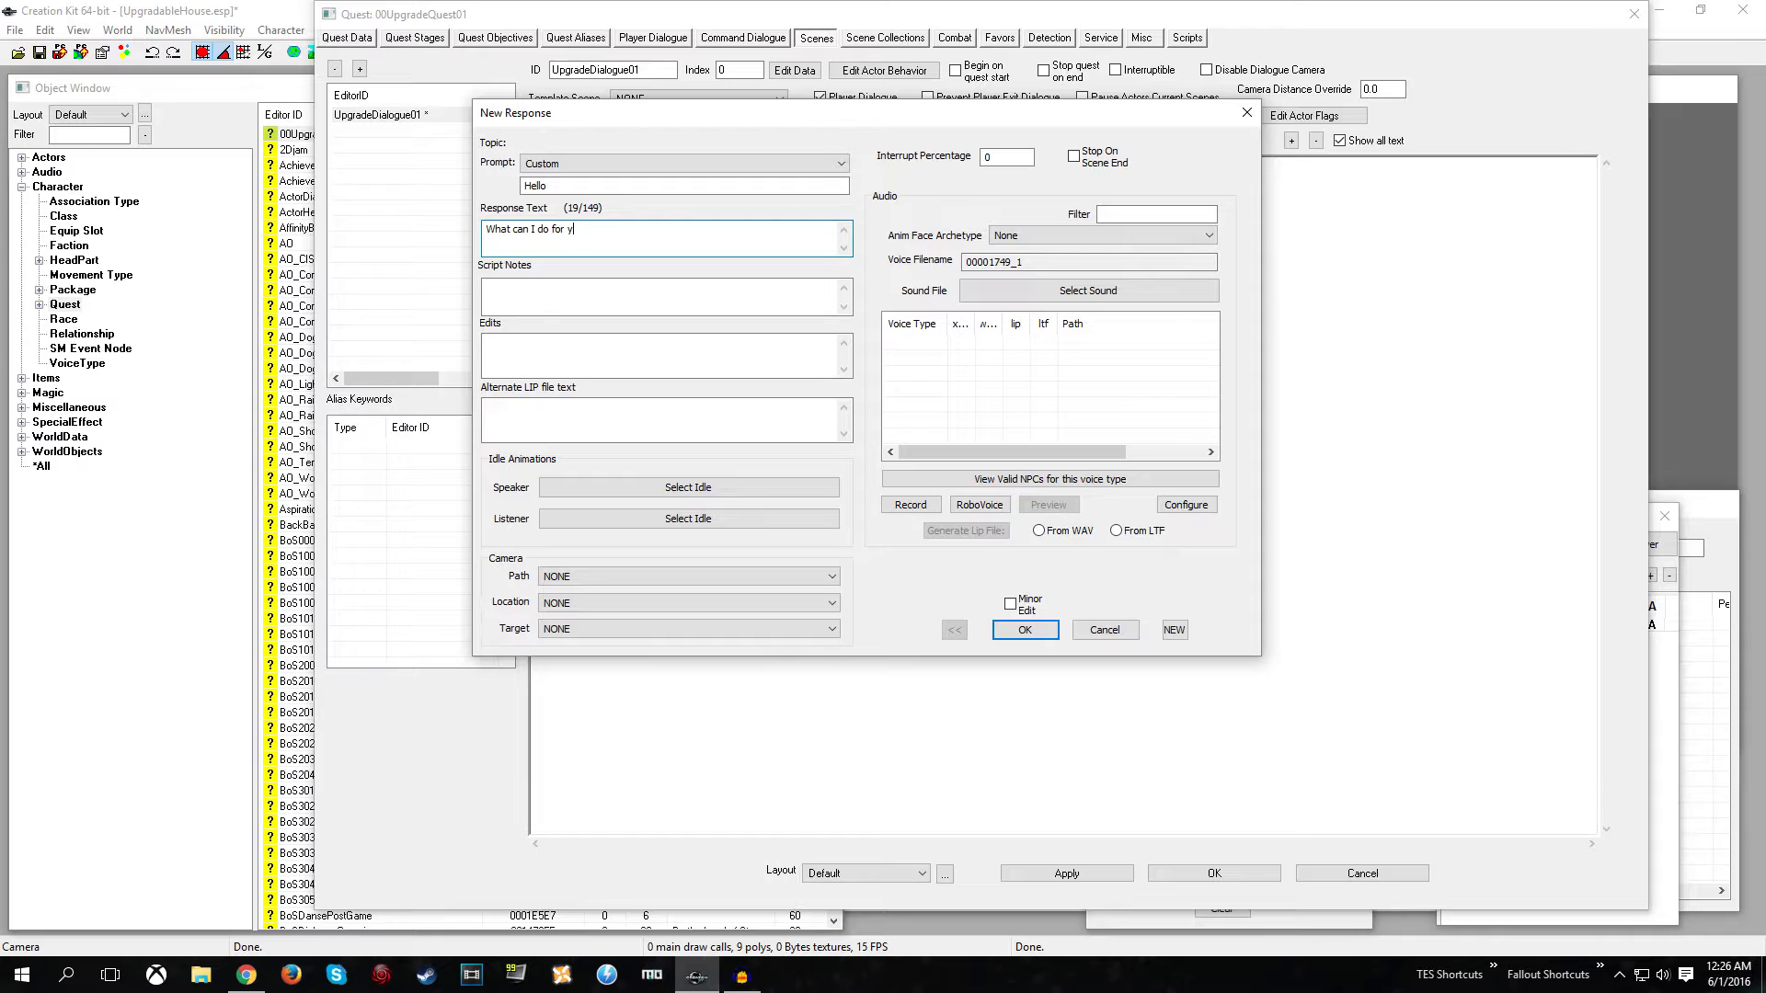
text(ou?)
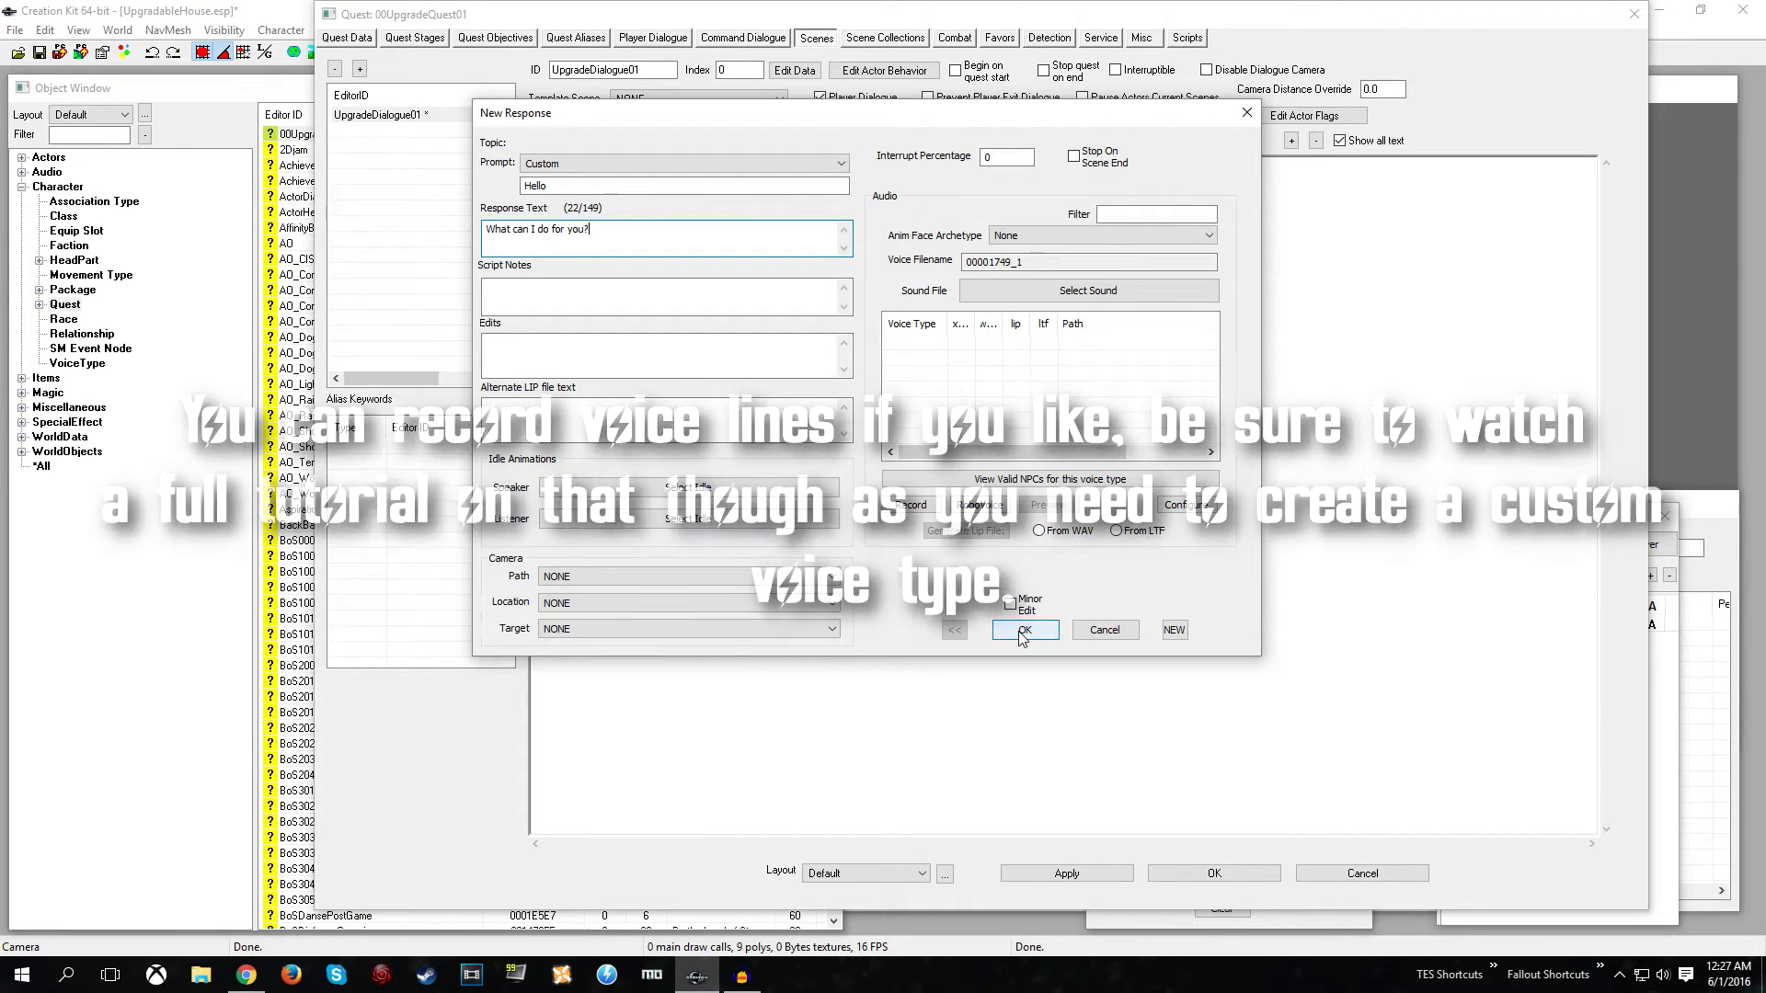
click(1023, 632)
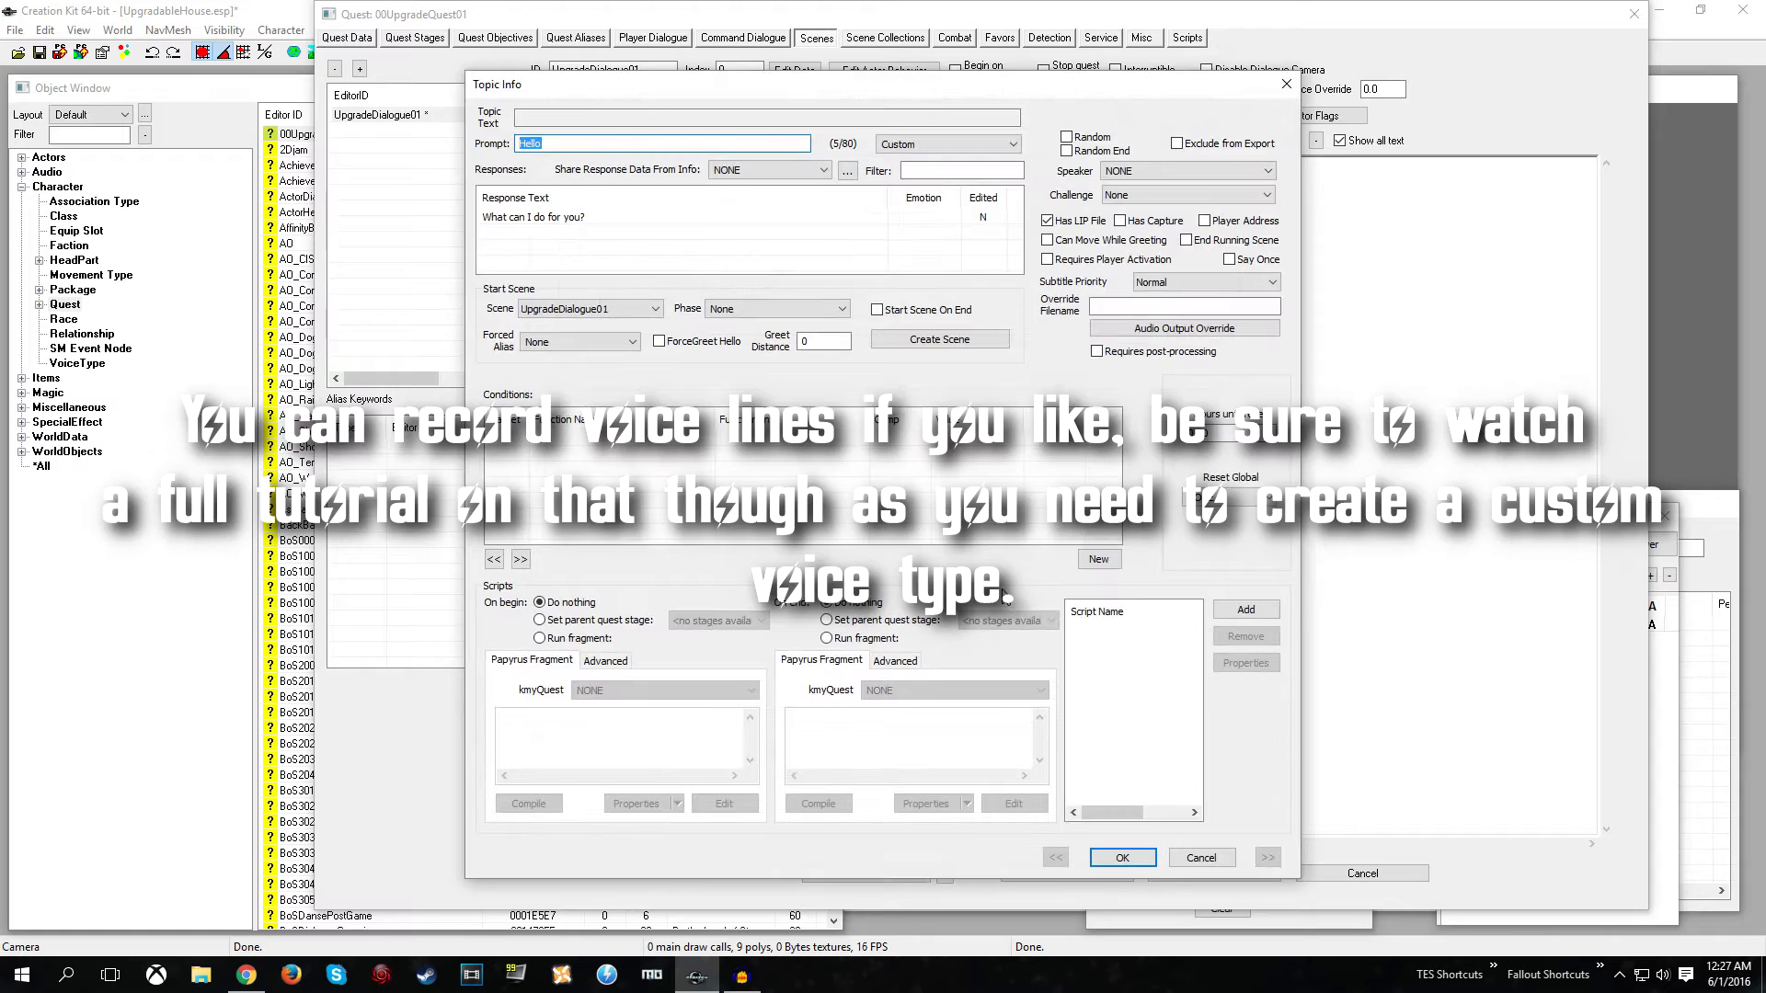
- Make the "What can I do for you?" greeting require player activation and accept the topic
click(1048, 260)
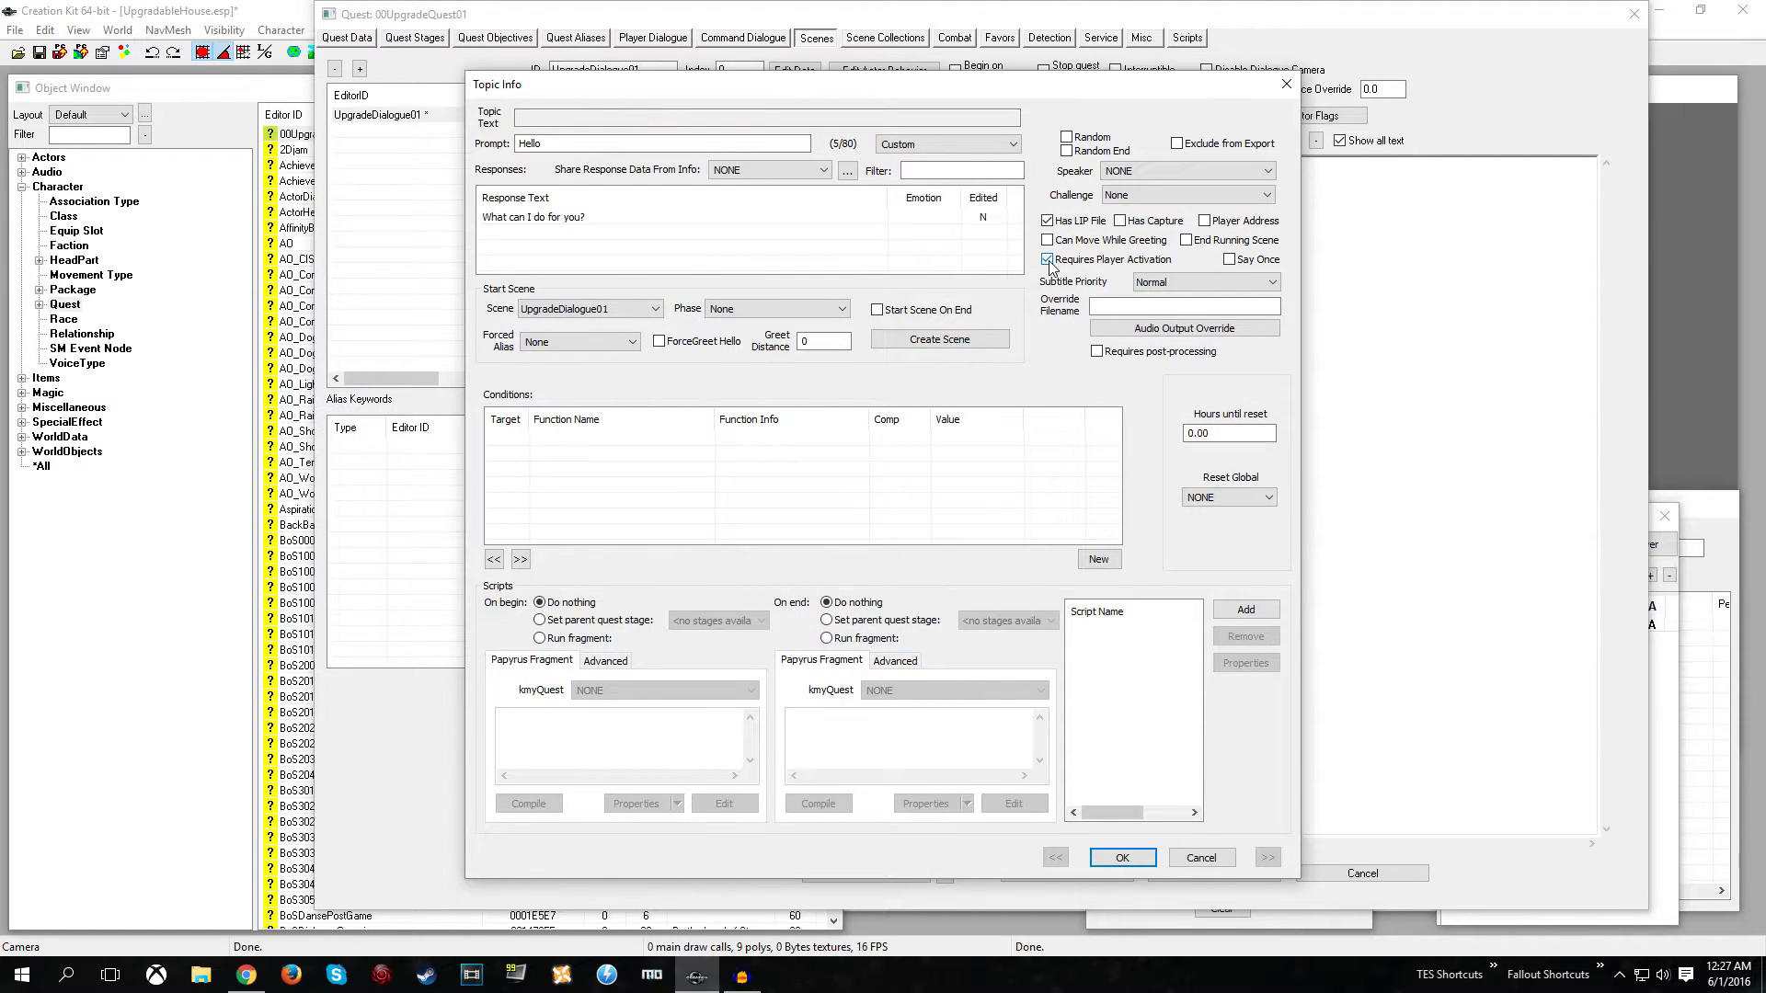
click(1122, 858)
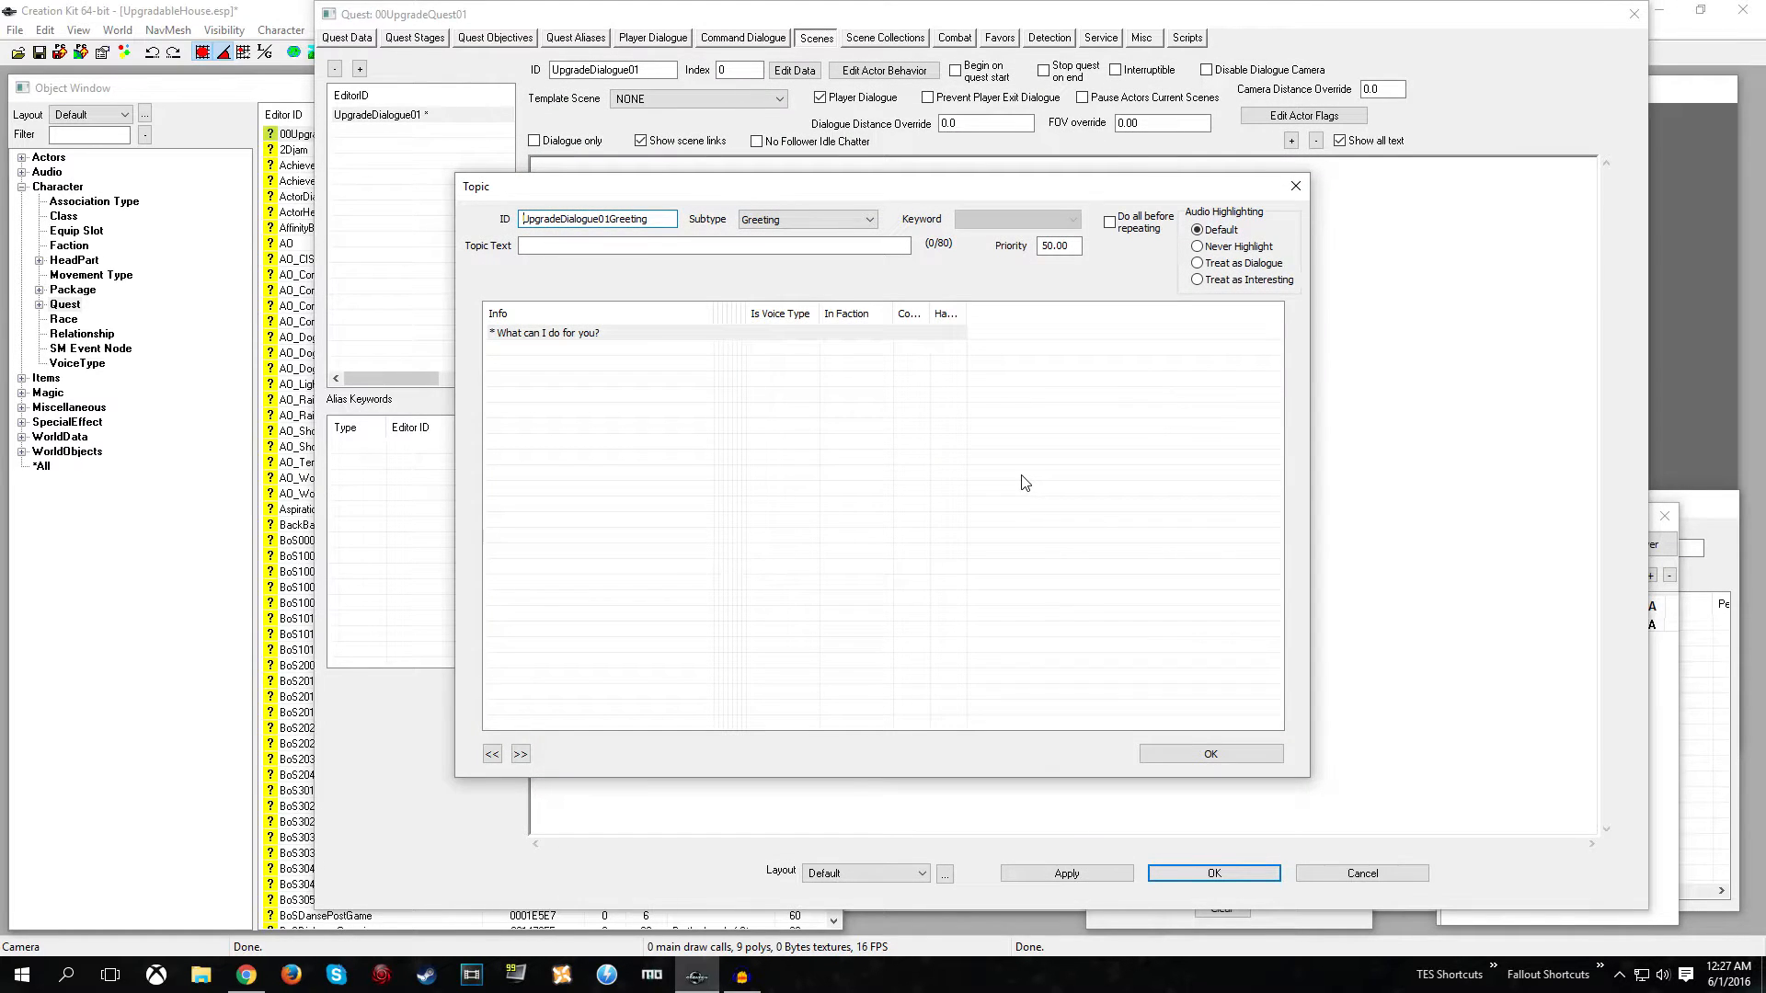
click(1198, 760)
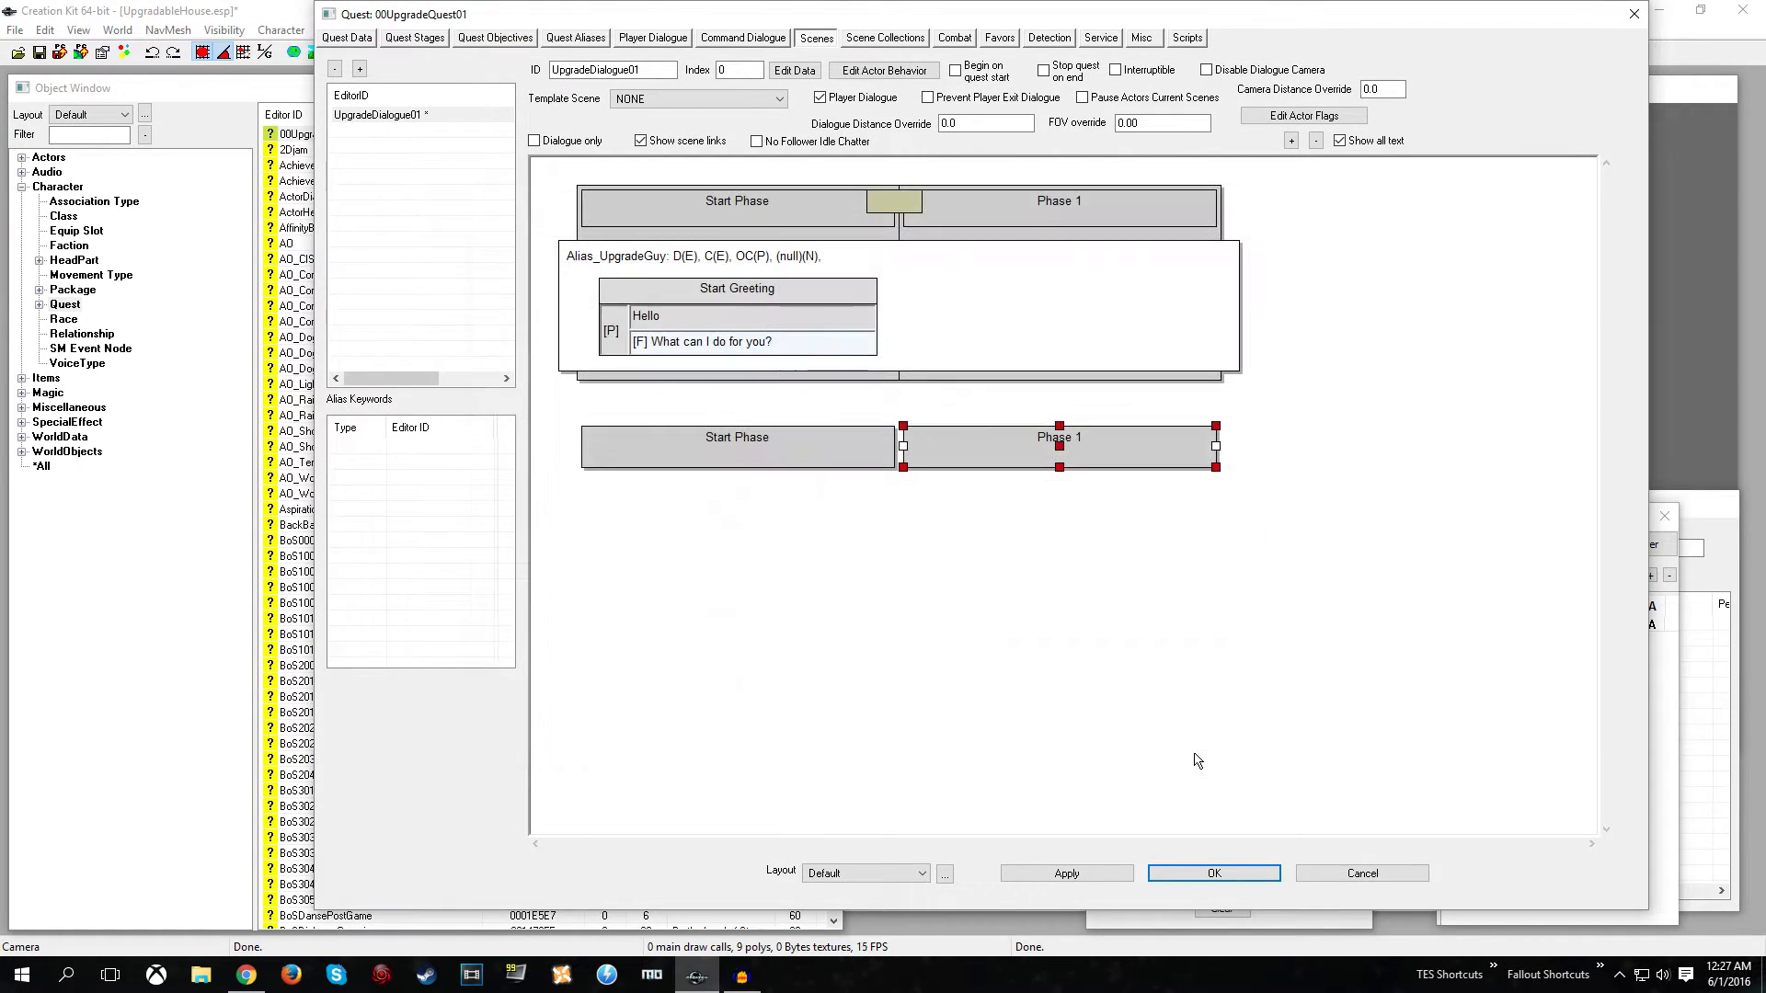
- Add a Player Dialogue action to Phase 1 for Alias_UpgradeGuy, accepting its topic infos with empty responses
right_click(1018, 296)
mouse_move(1070, 370)
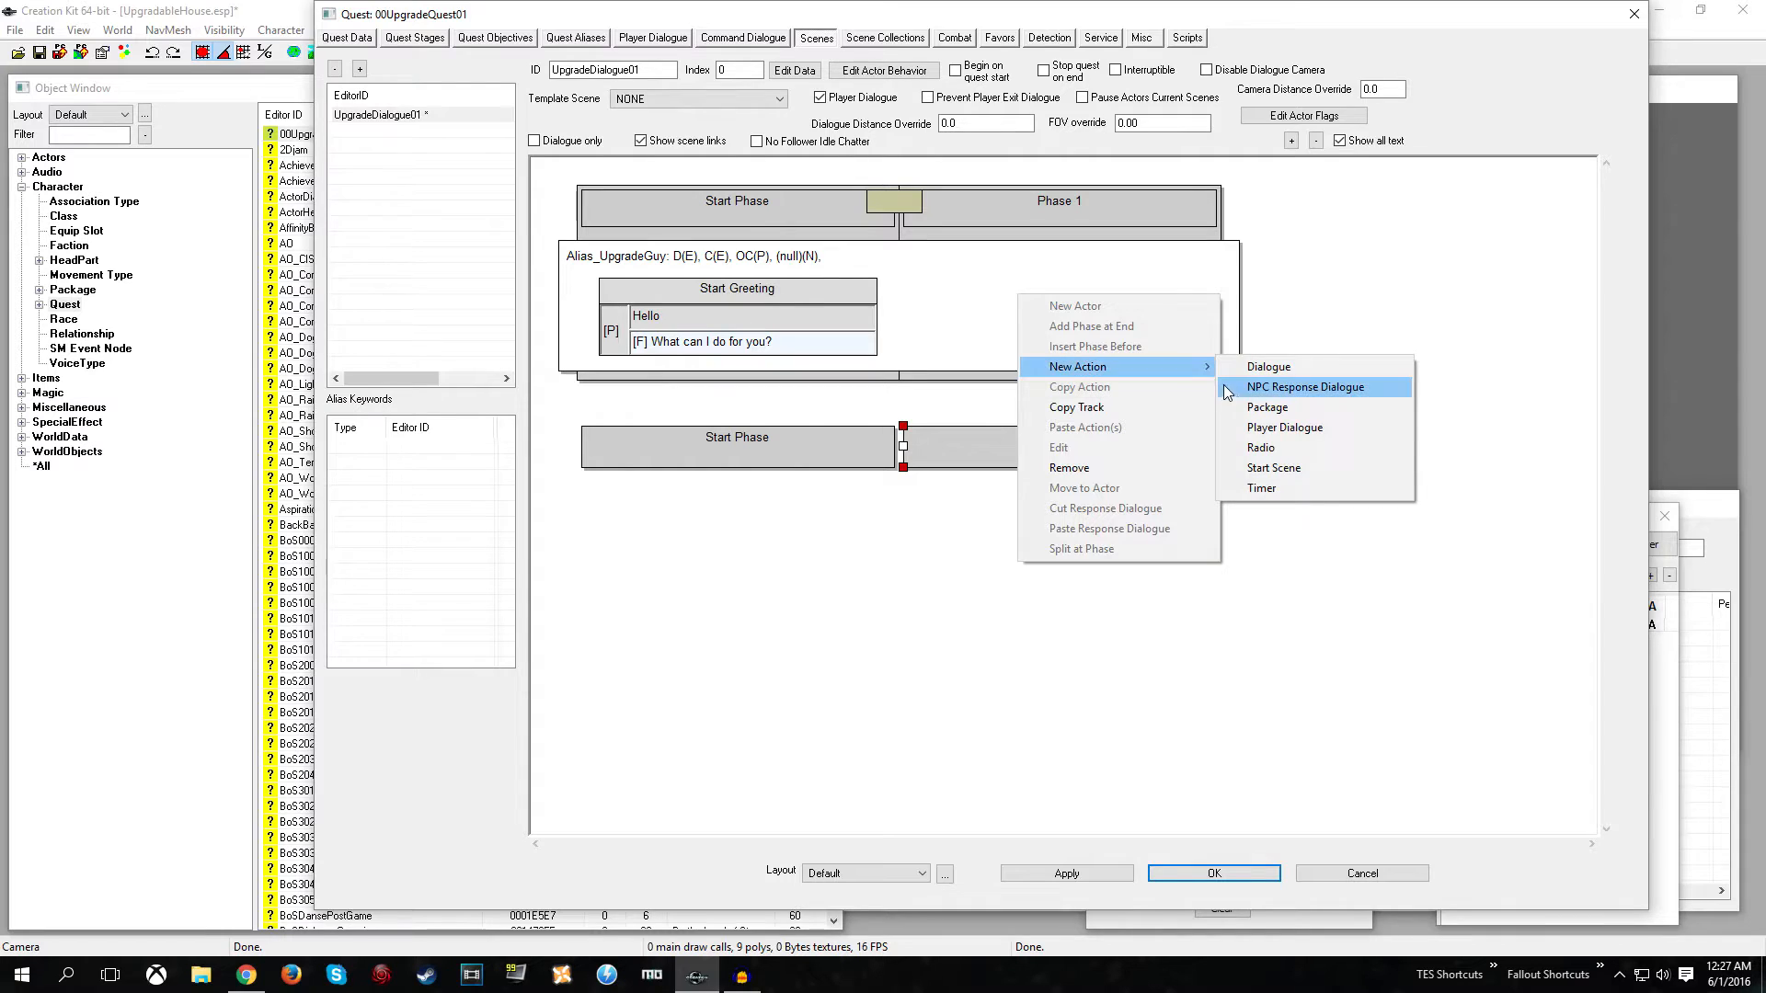
click(1263, 426)
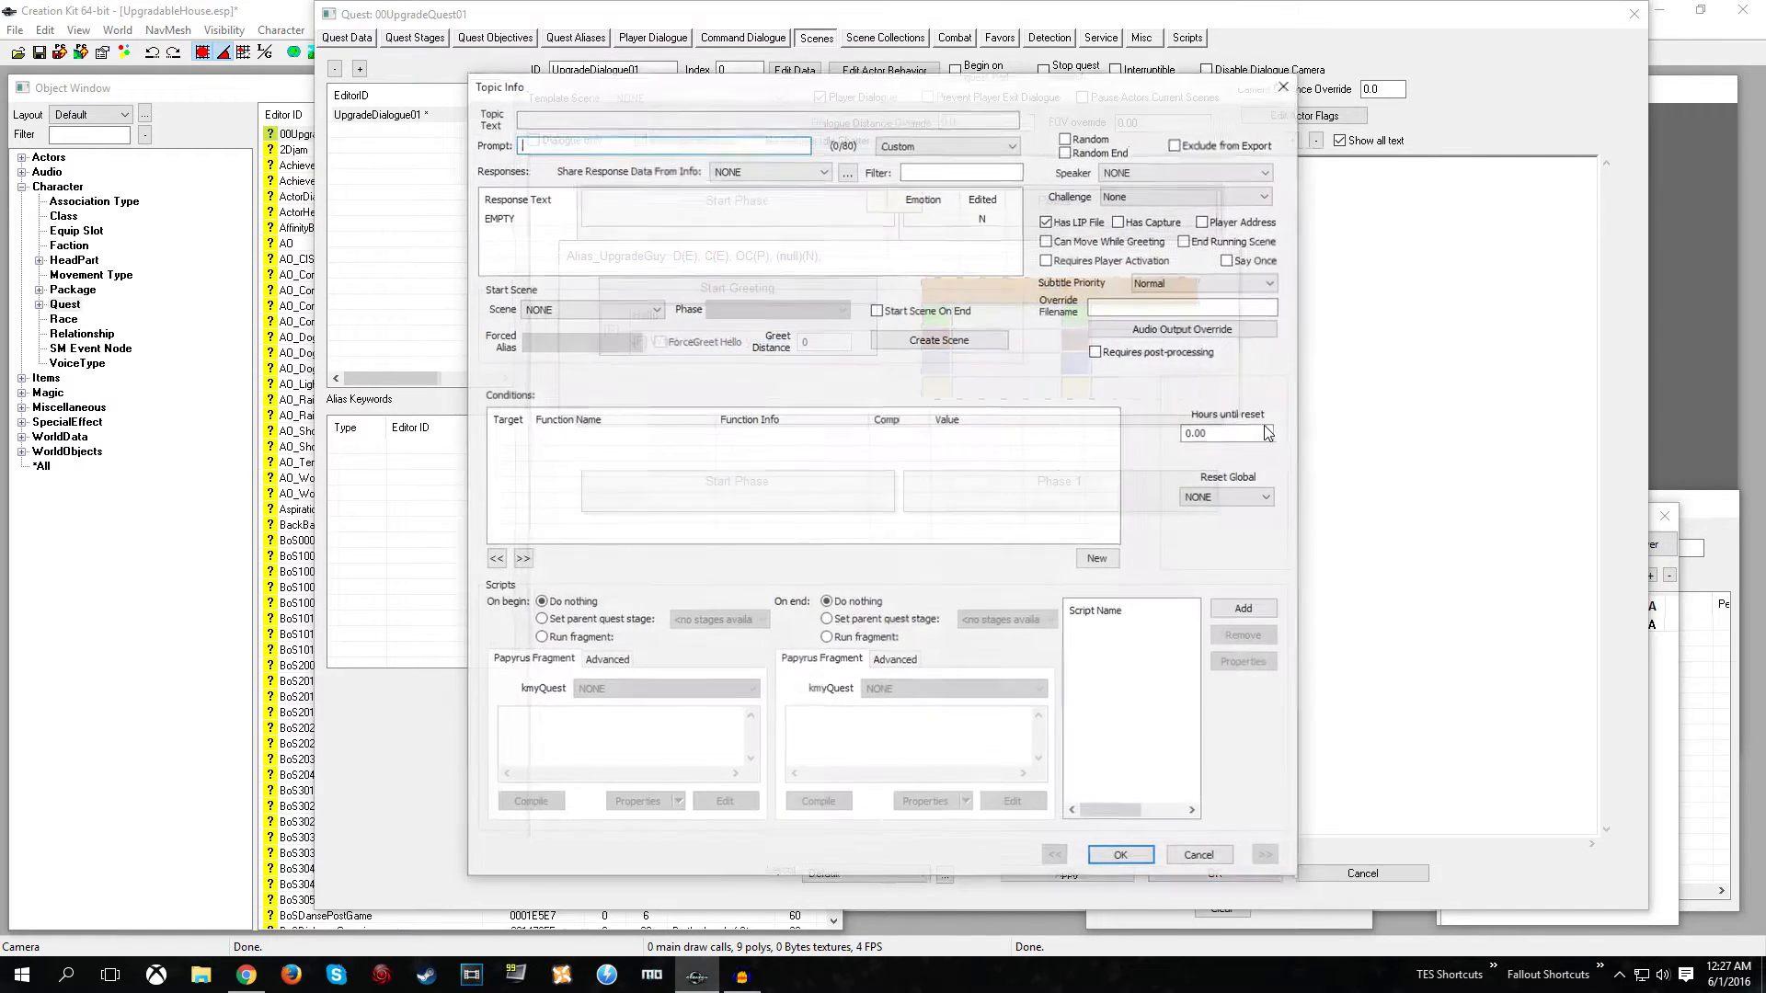
click(1123, 857)
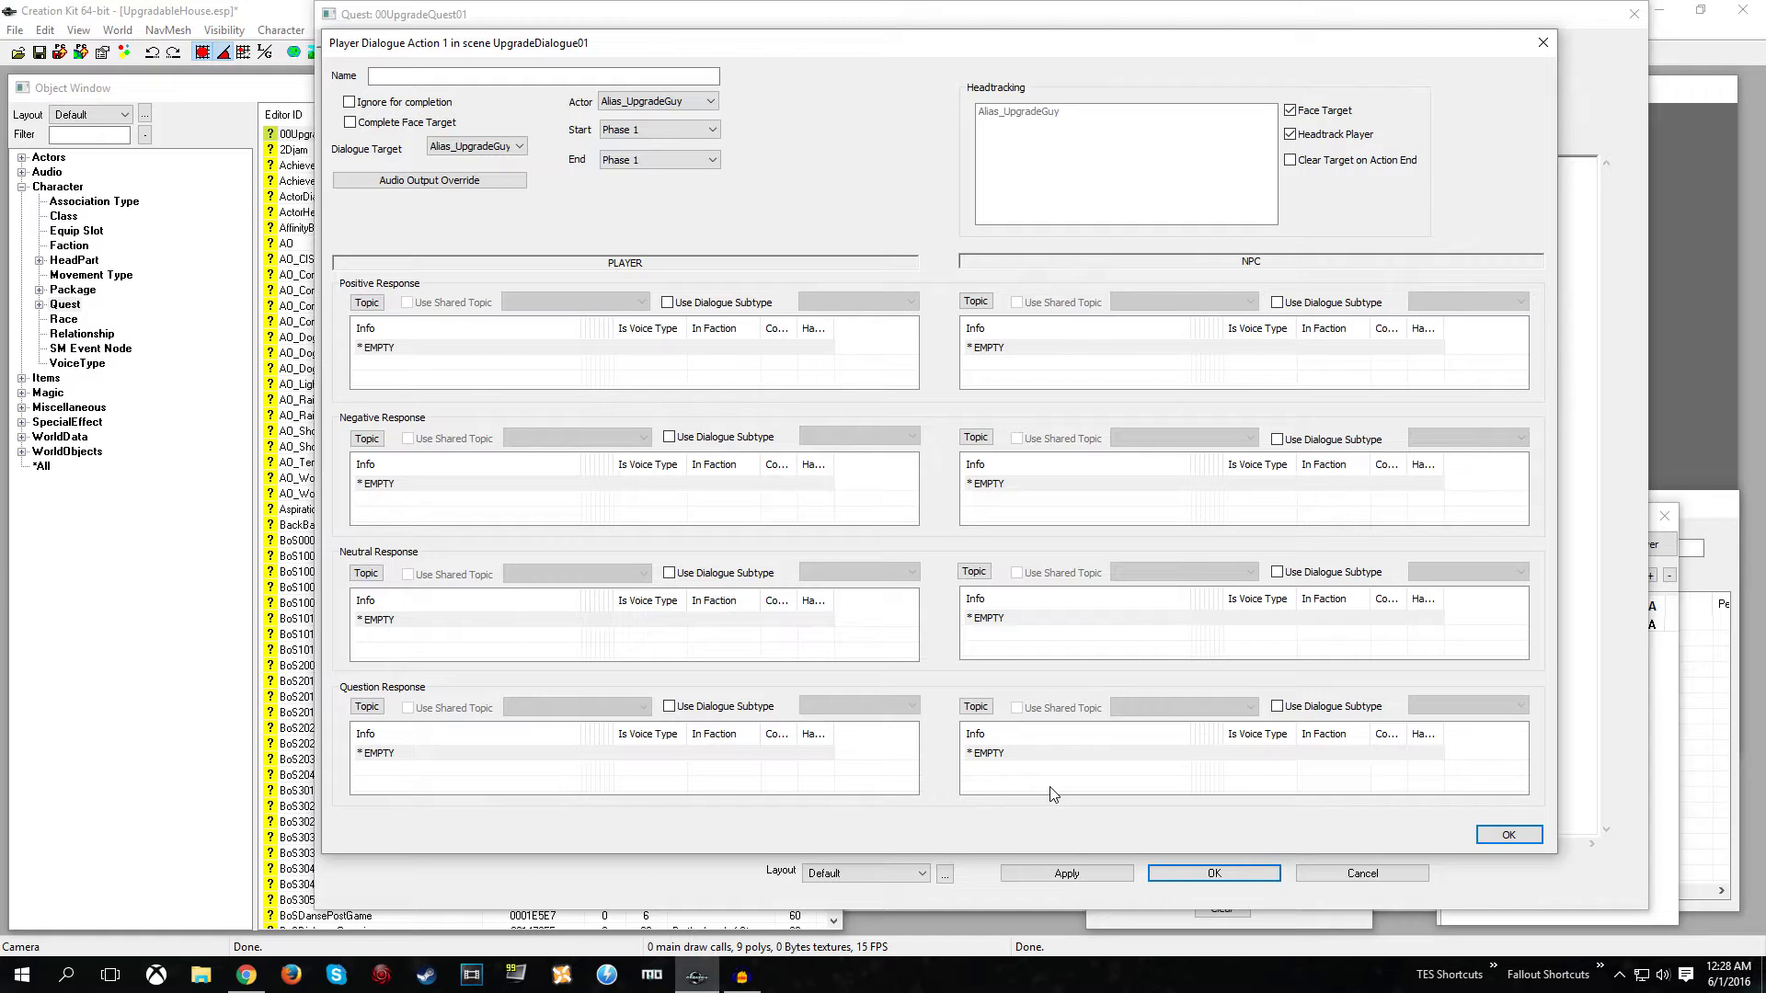
- Set the player's Question Response text to "I'd like to upgrade my house", leaving its prompt empty
click(426, 348)
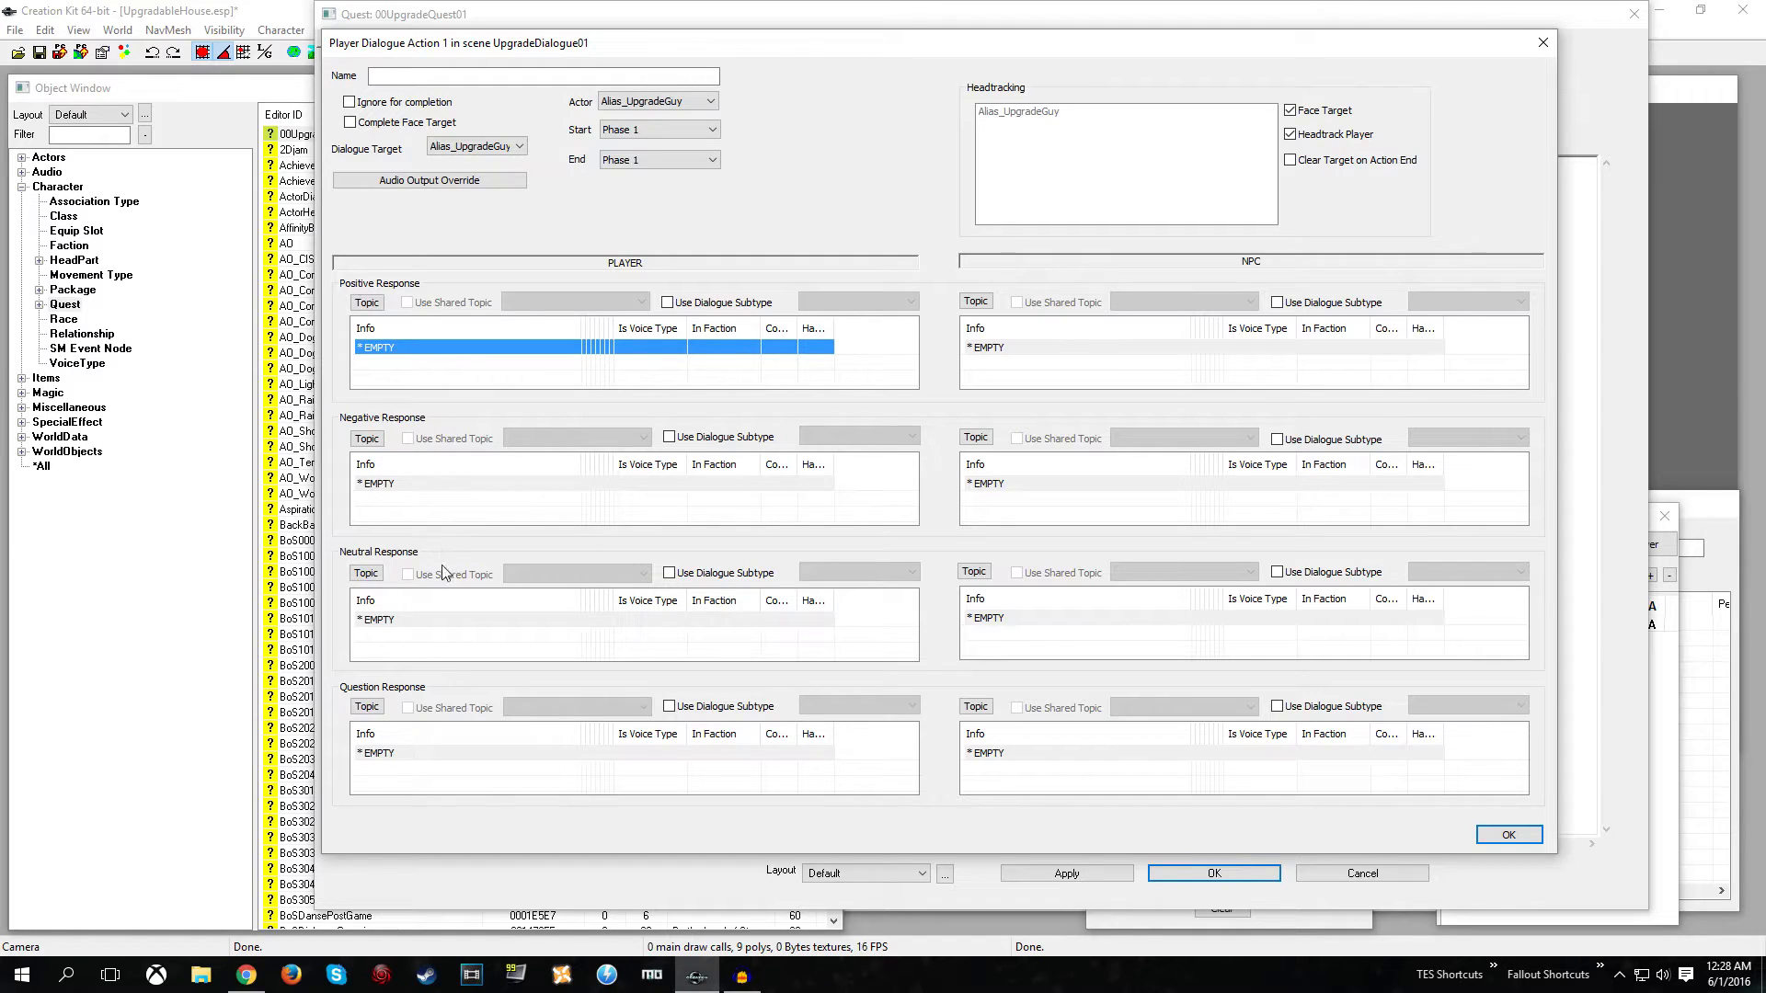
click(387, 756)
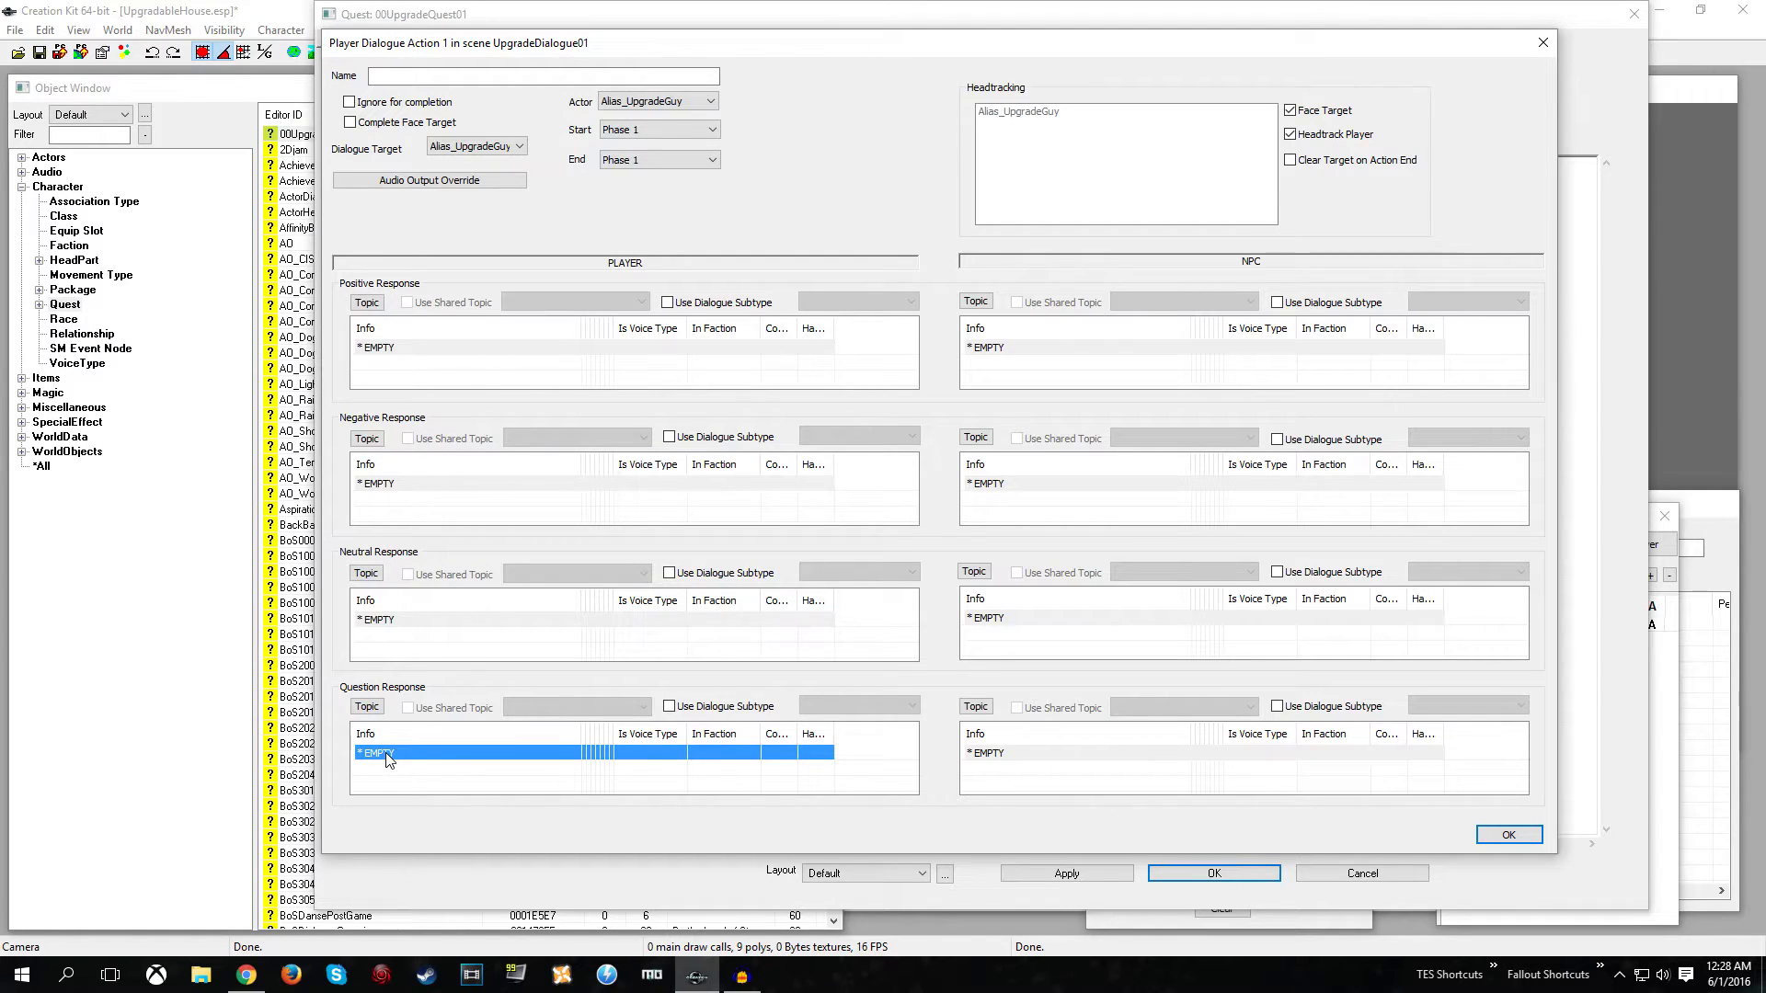
double_click(387, 756)
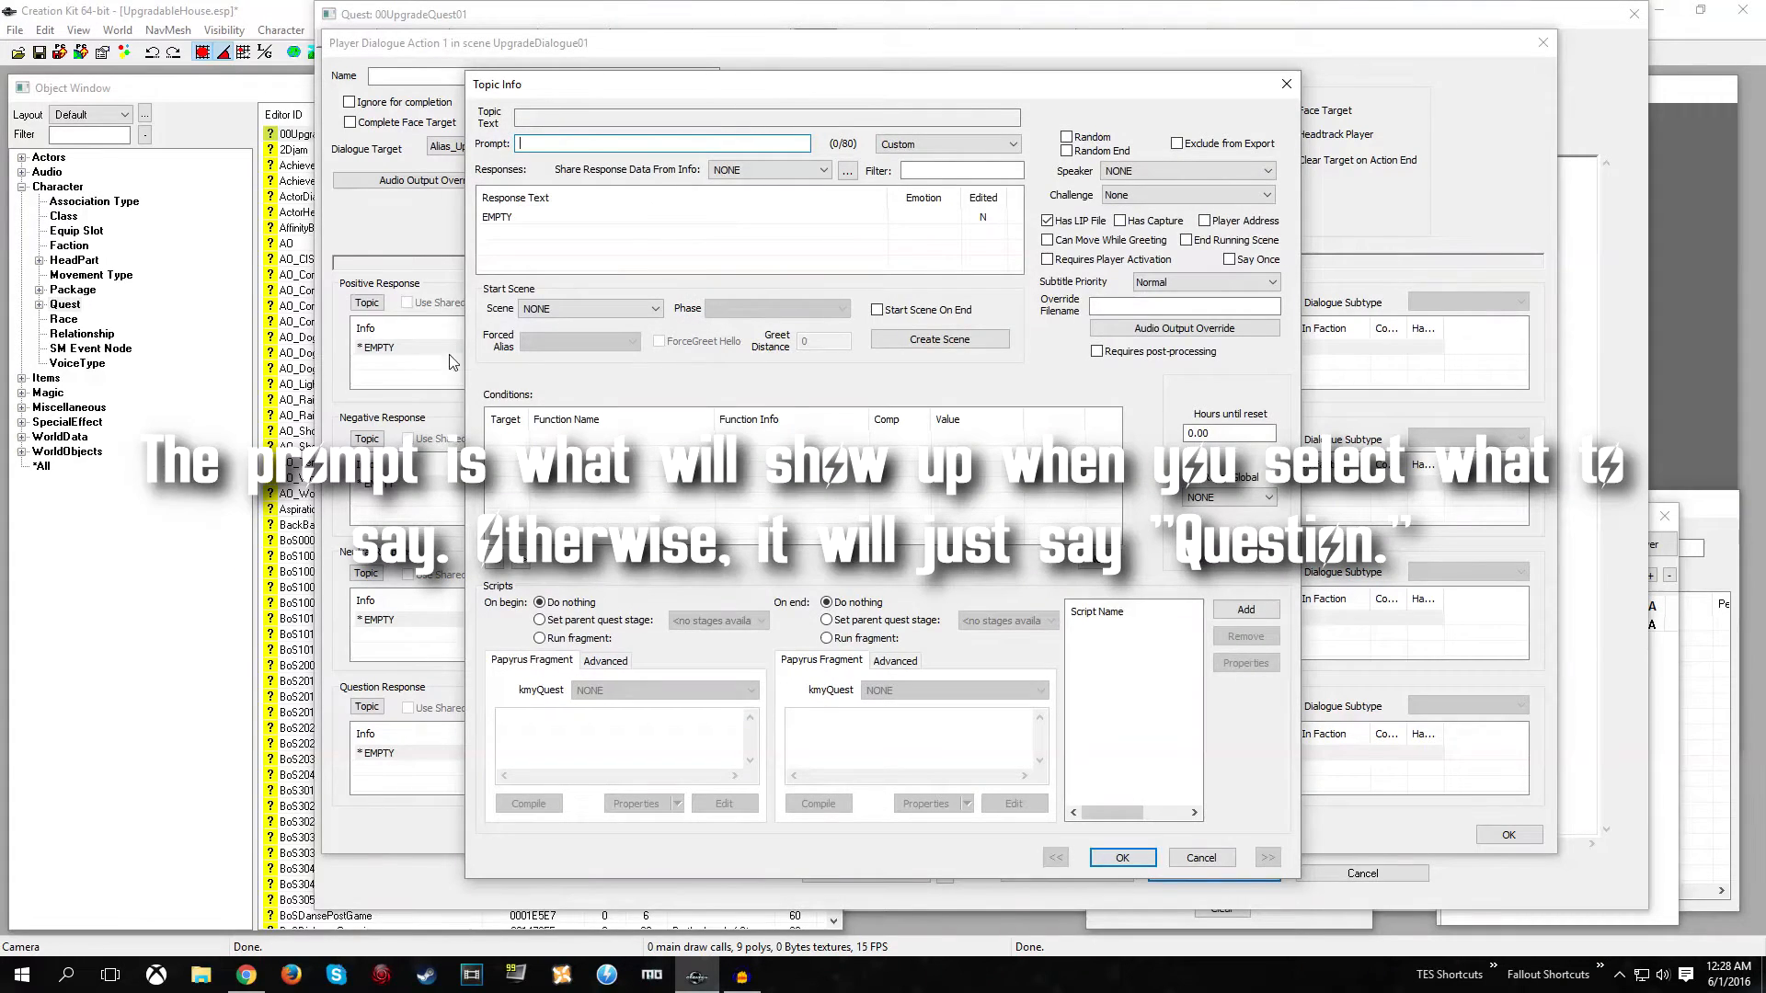
double_click(506, 221)
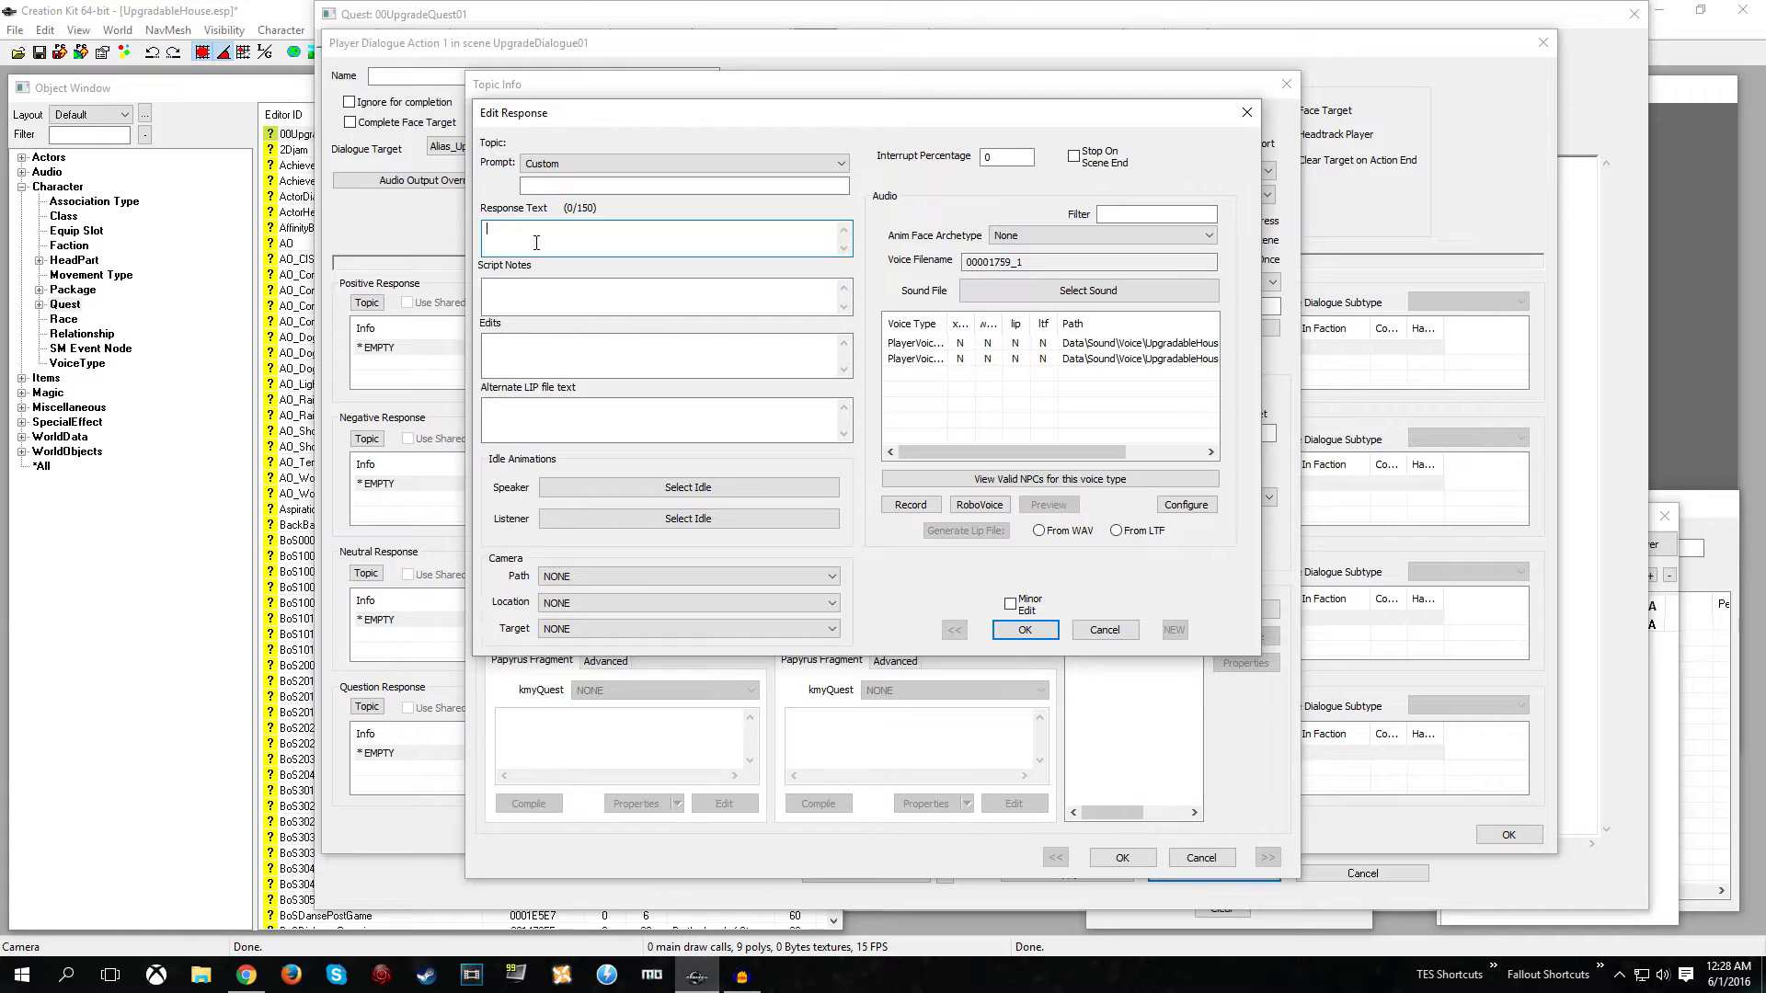
text(I'd like to upgrade my house)
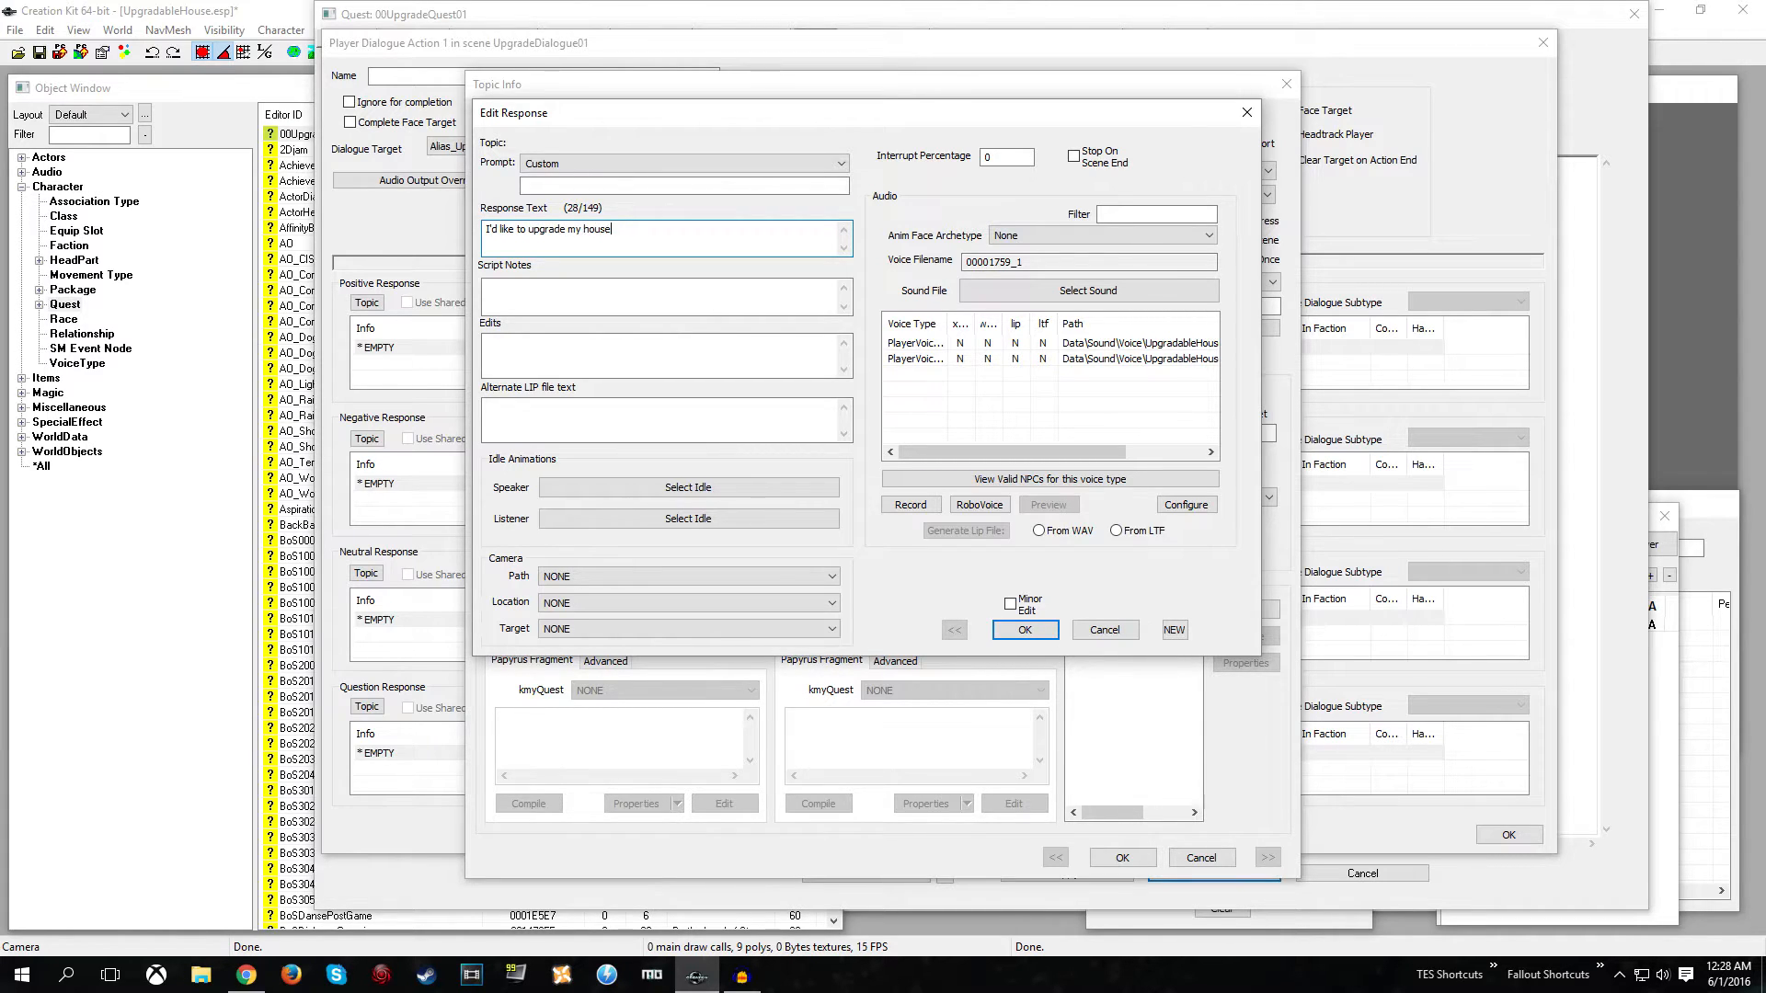
click(1018, 633)
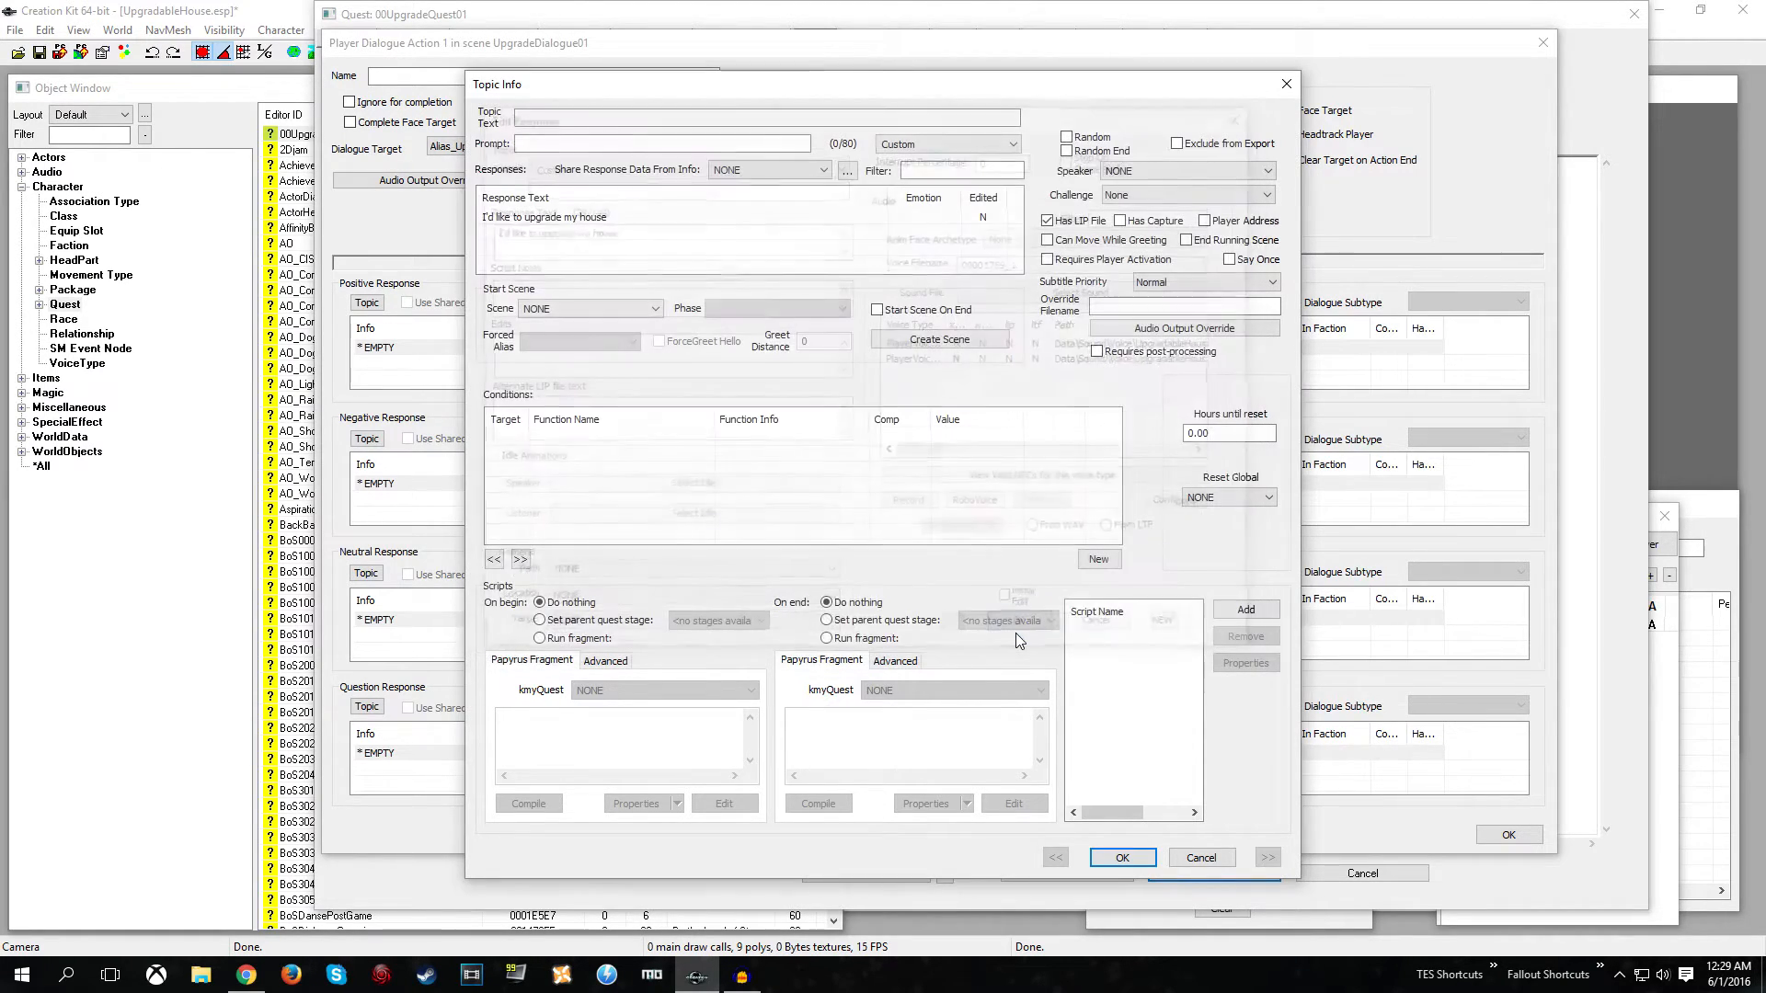
click(1119, 859)
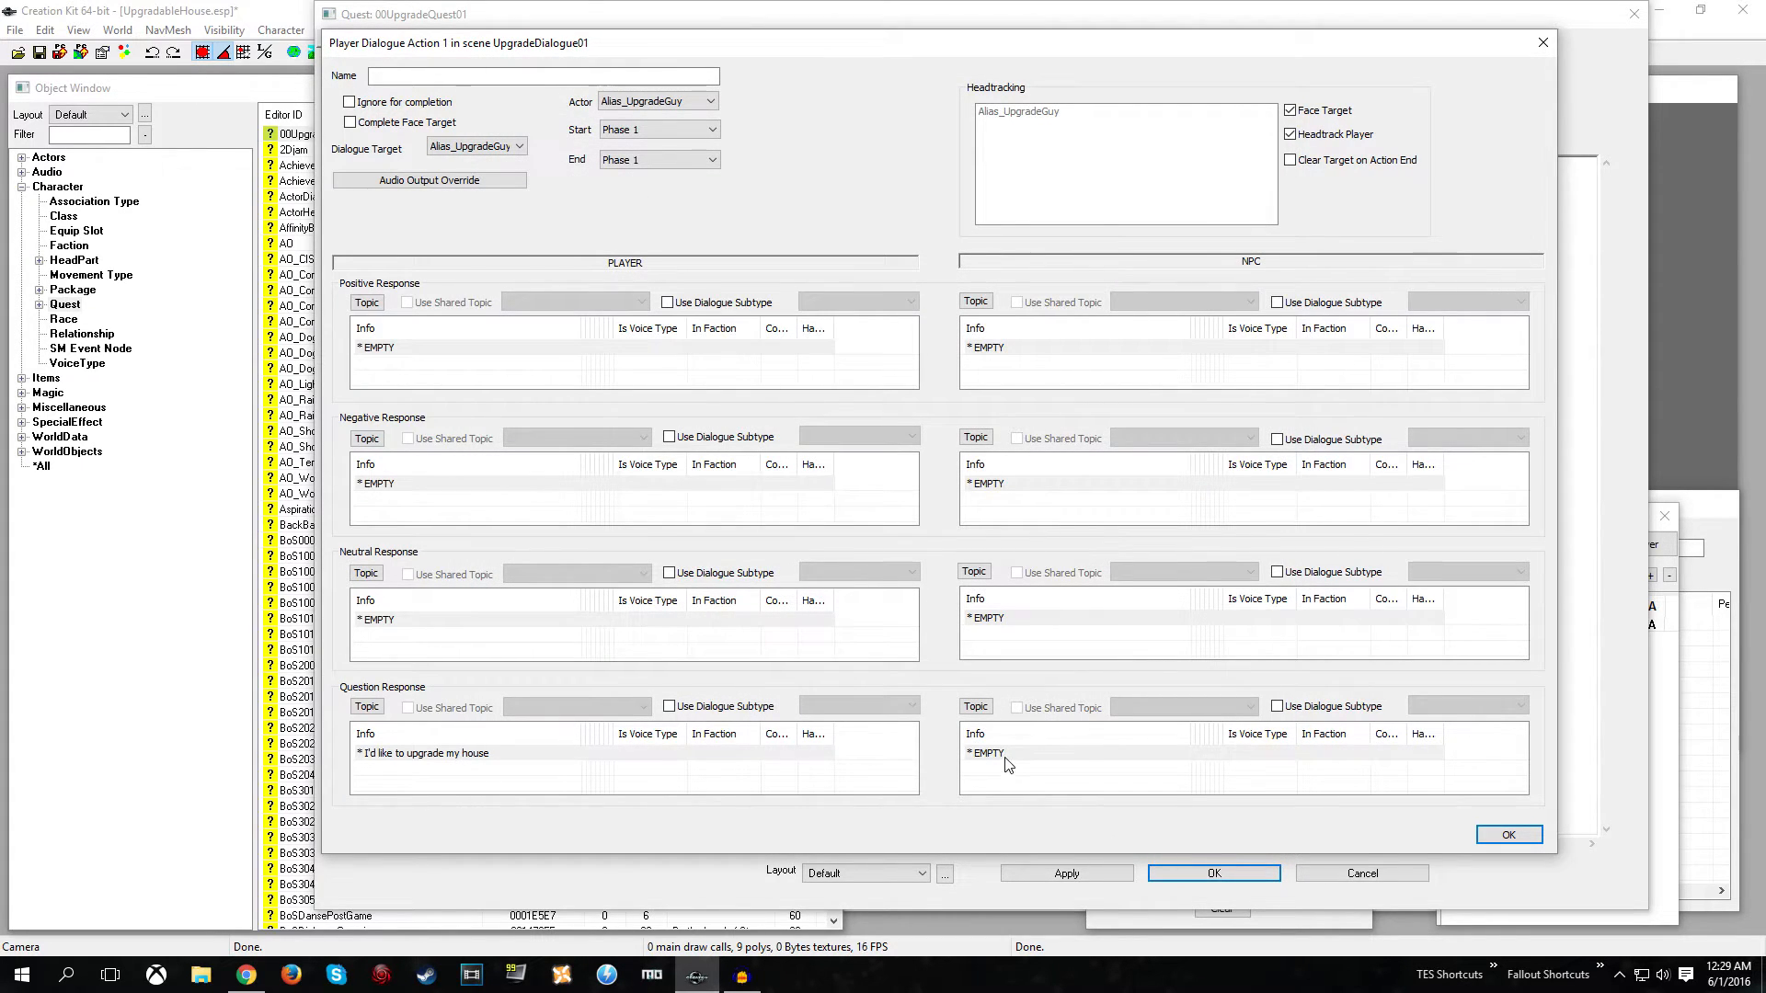
- Set the NPC's Question Response text to "Sure, I can do that" and mark that info as Say Once
click(1001, 755)
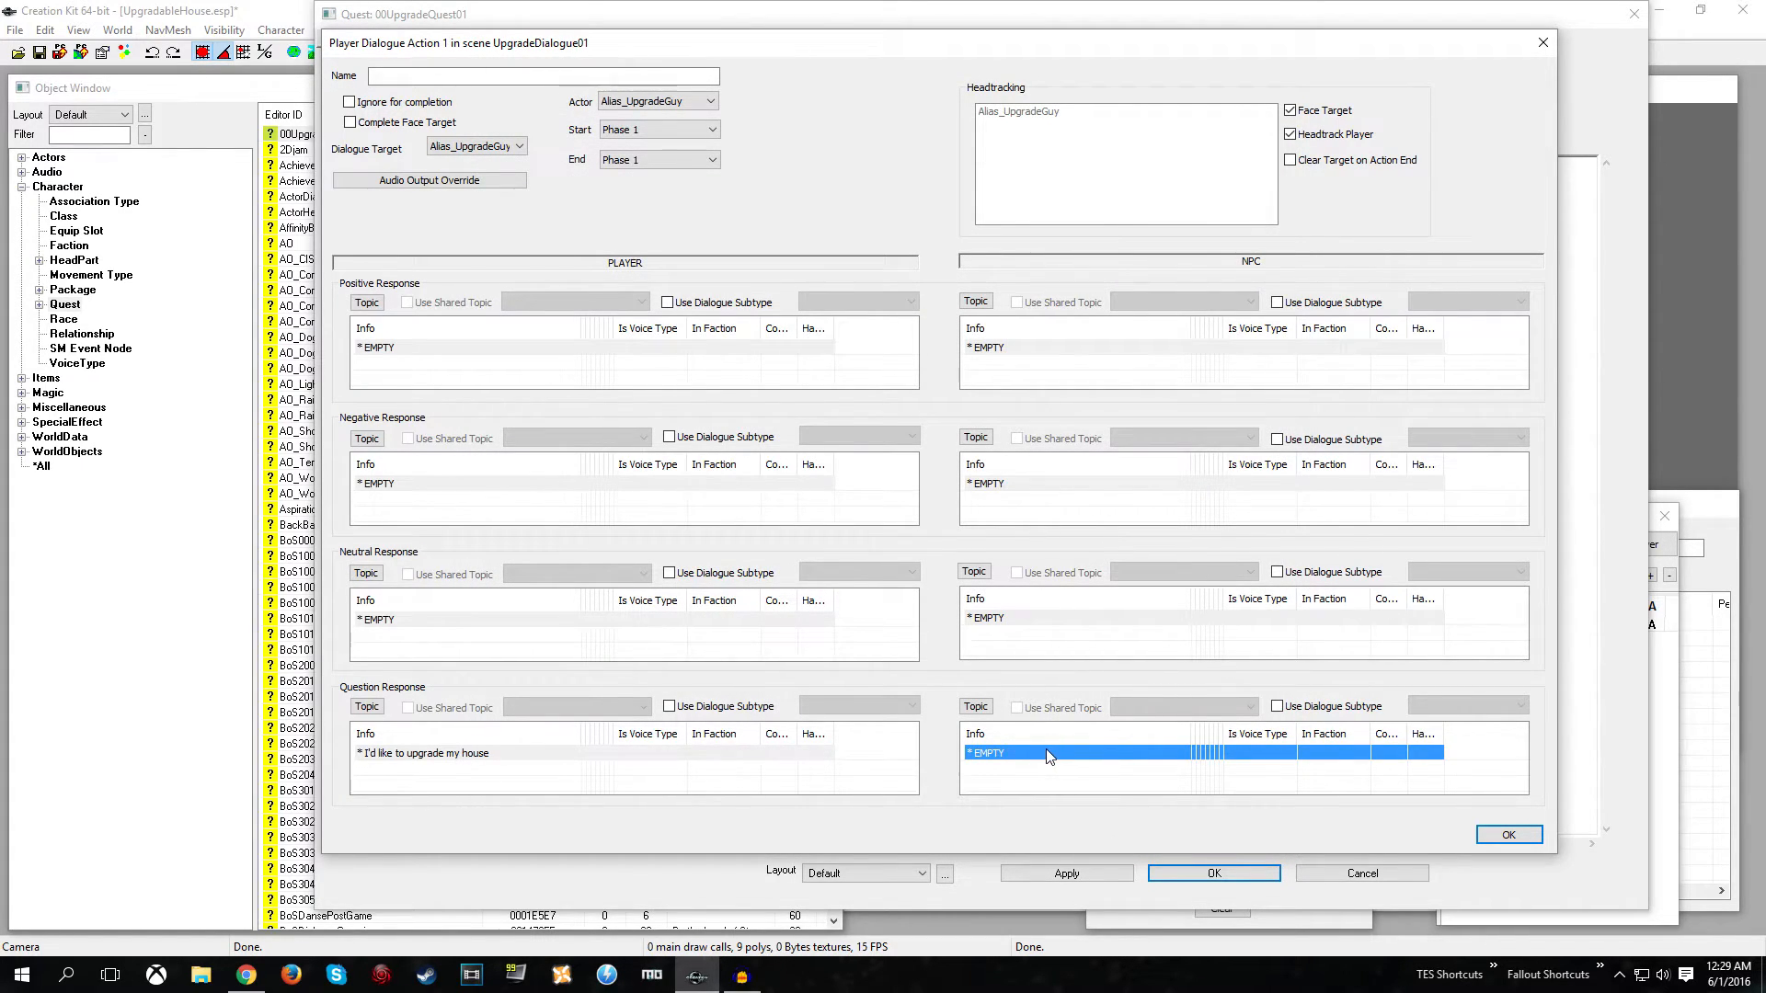
double_click(993, 754)
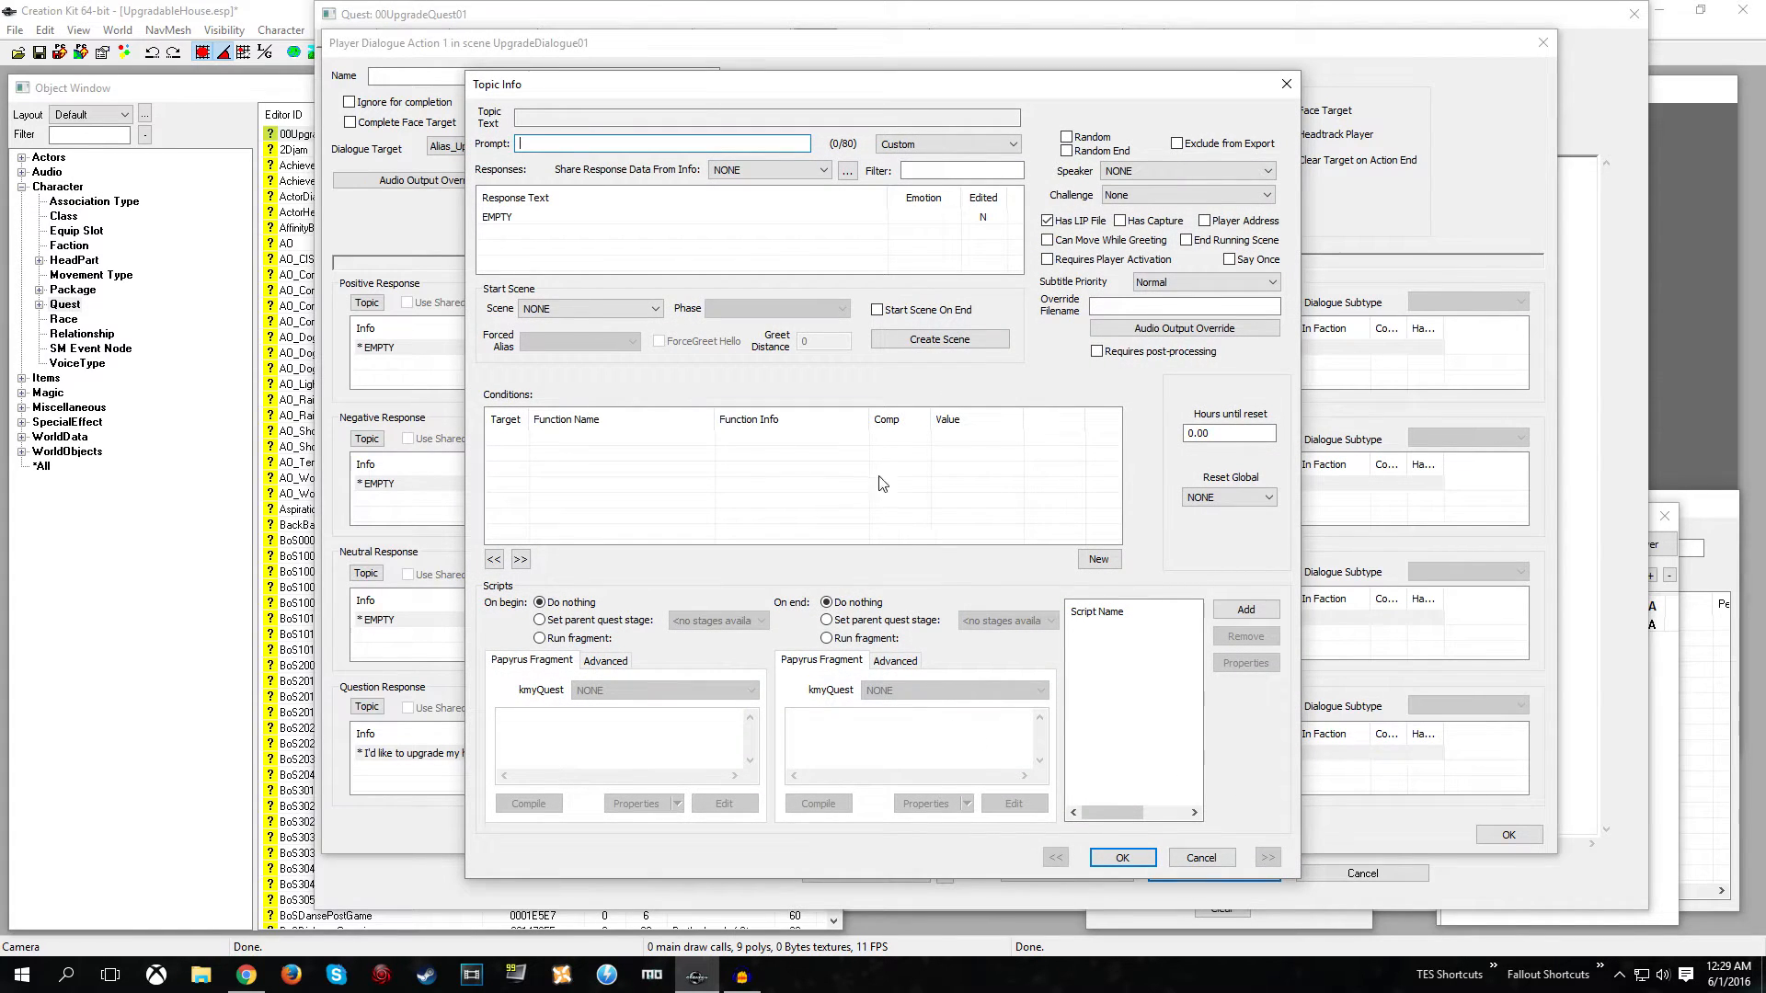
double_click(505, 218)
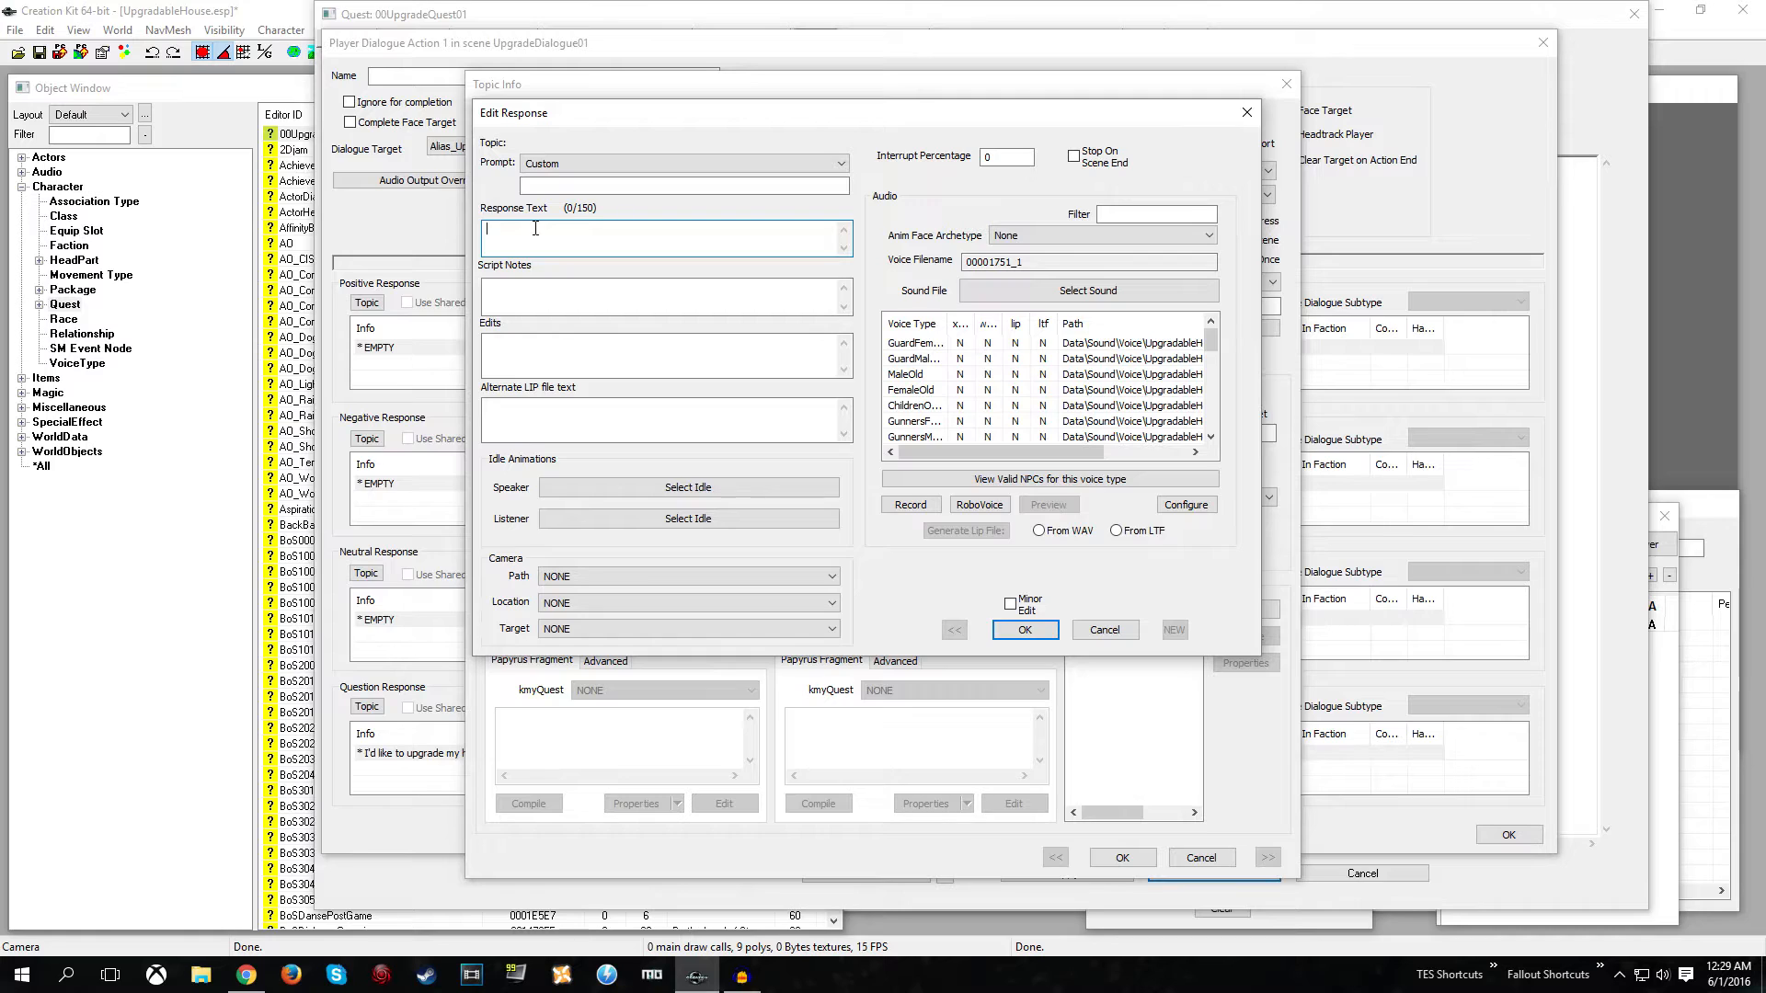
text(Sure, I can do that)
click(1007, 629)
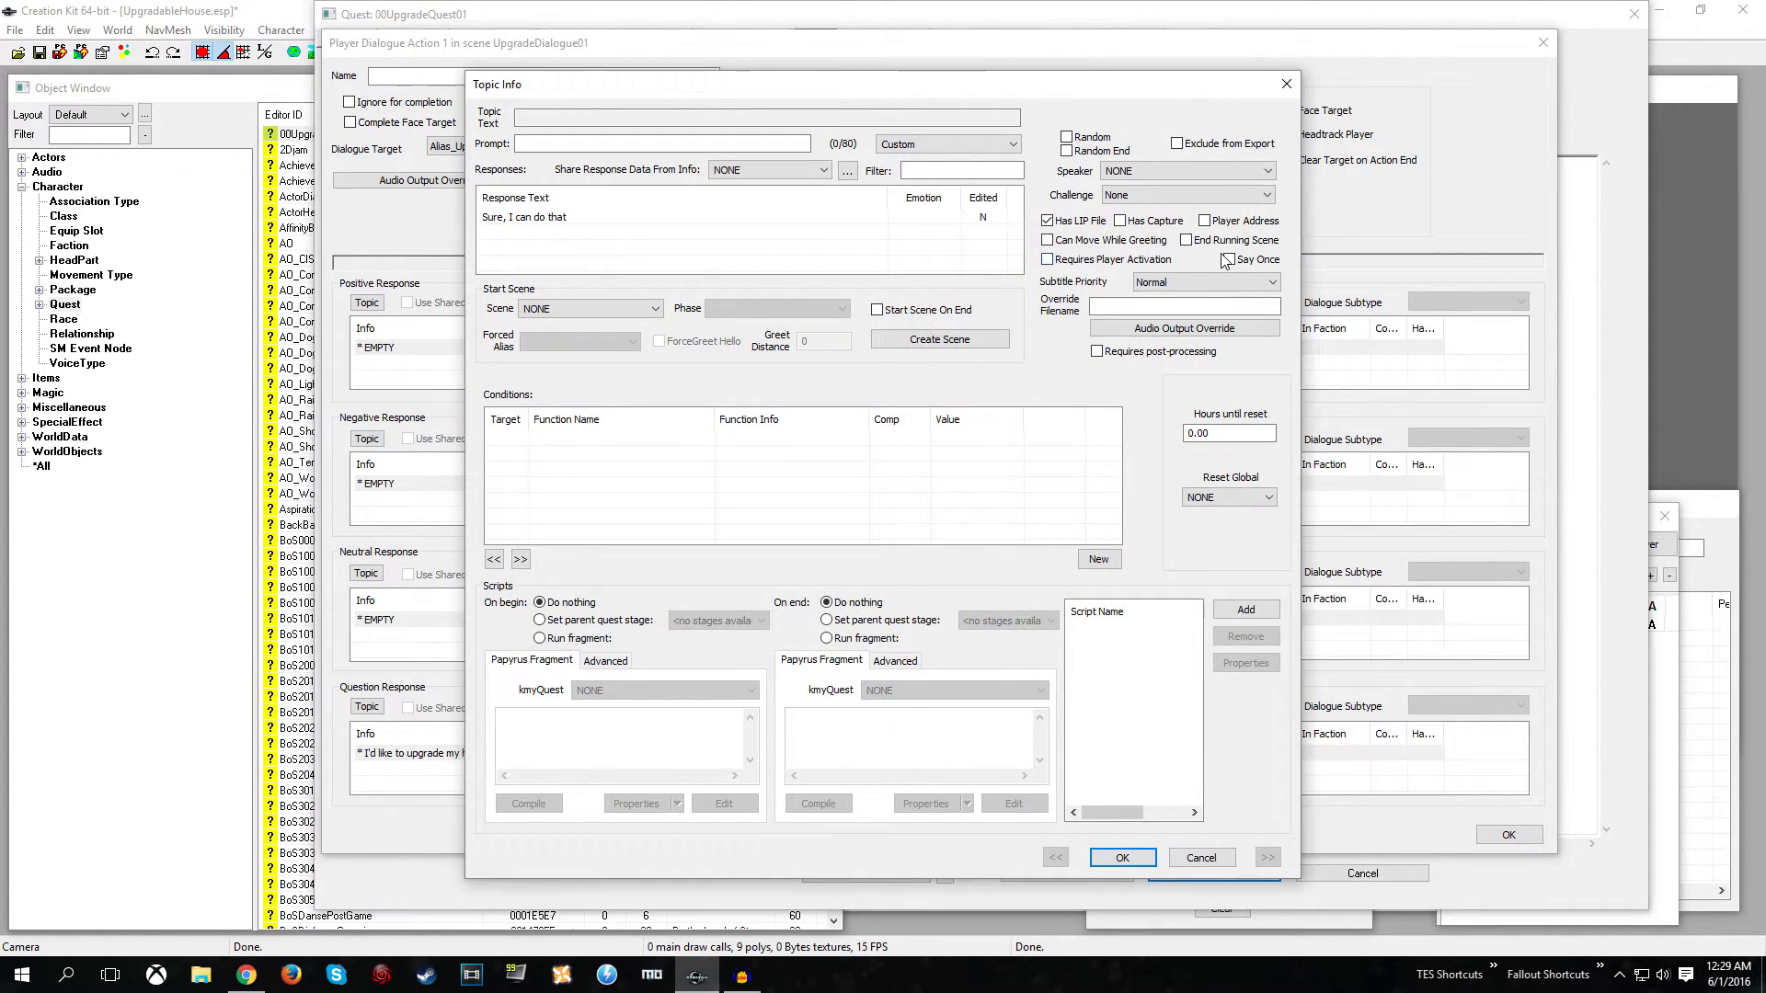
click(1230, 260)
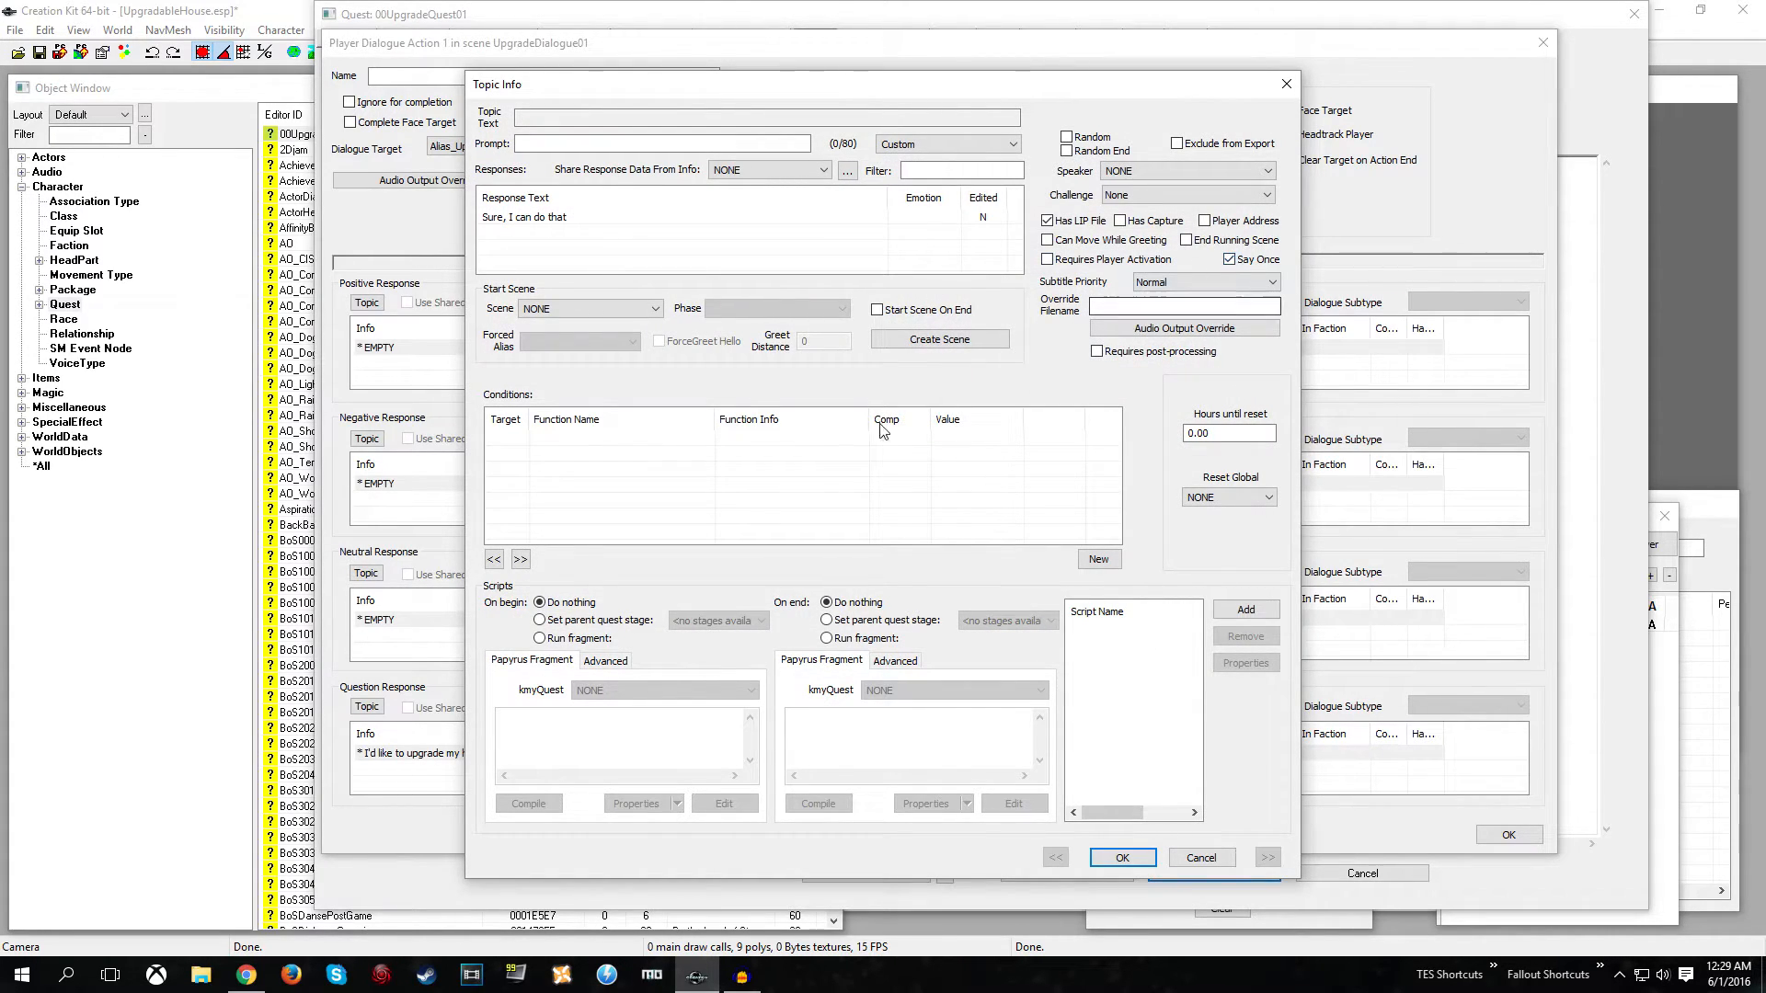
- Add a new condition to the "Sure, I can do that" info using the GetItemCount function
right_click(518, 449)
click(534, 454)
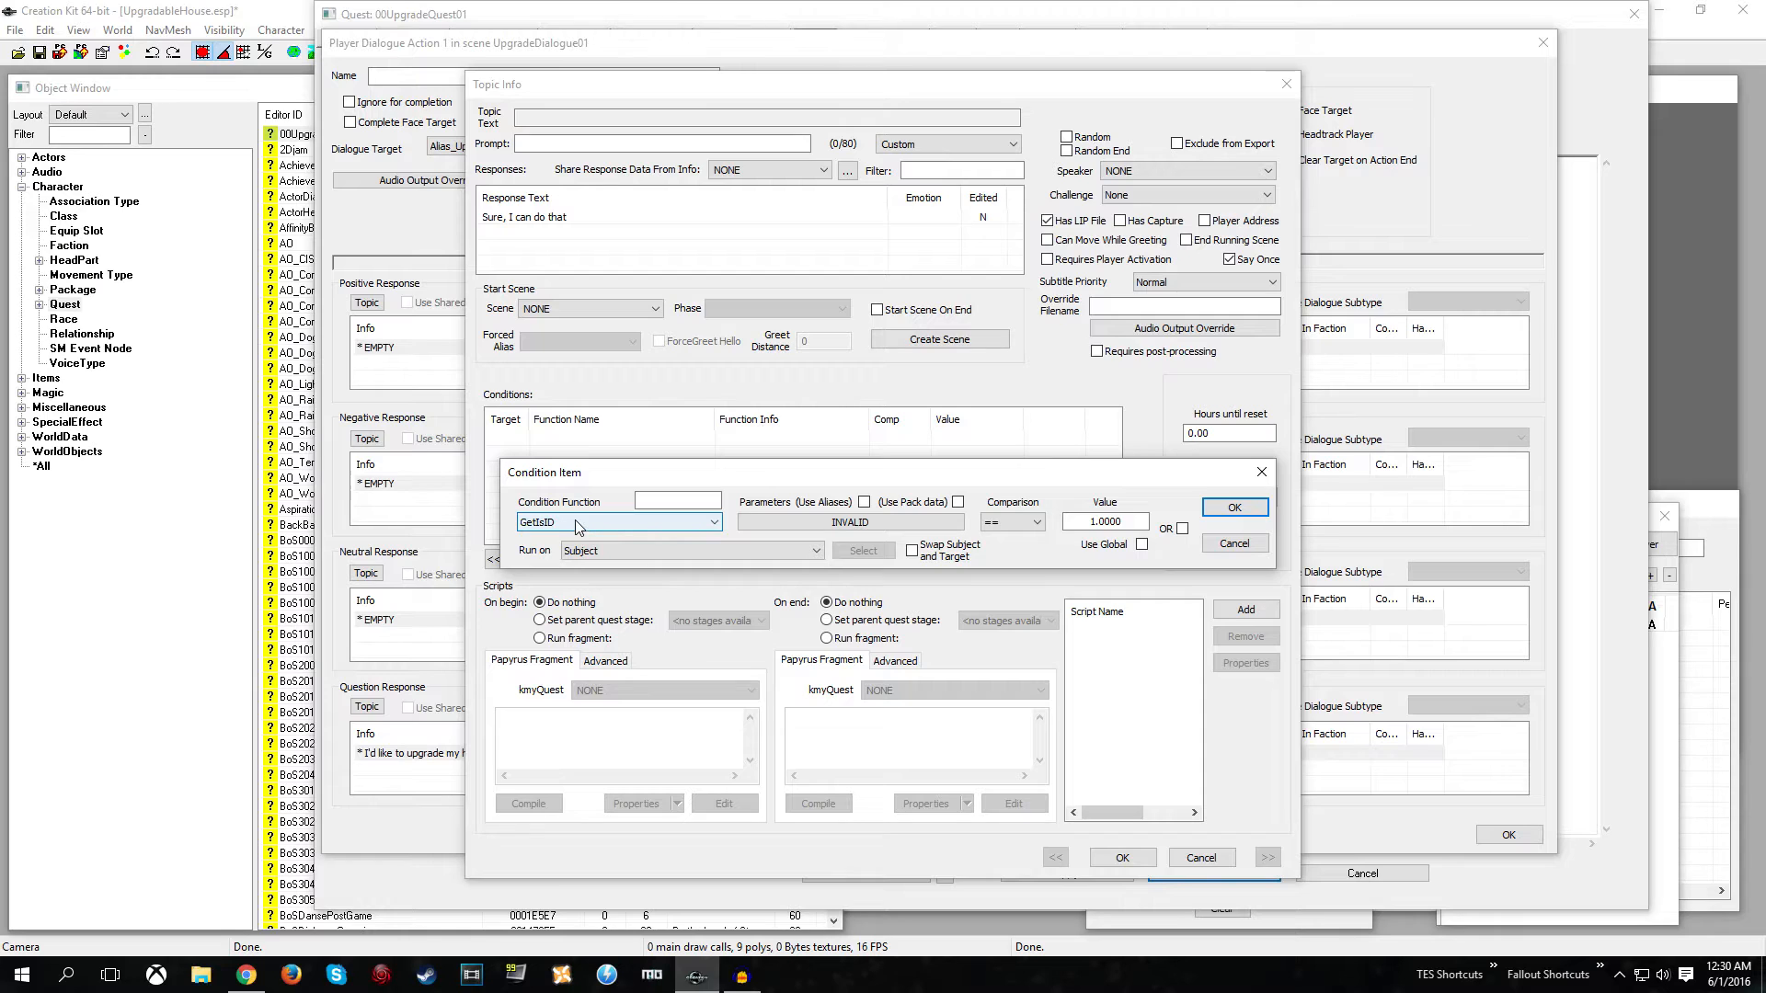
click(579, 524)
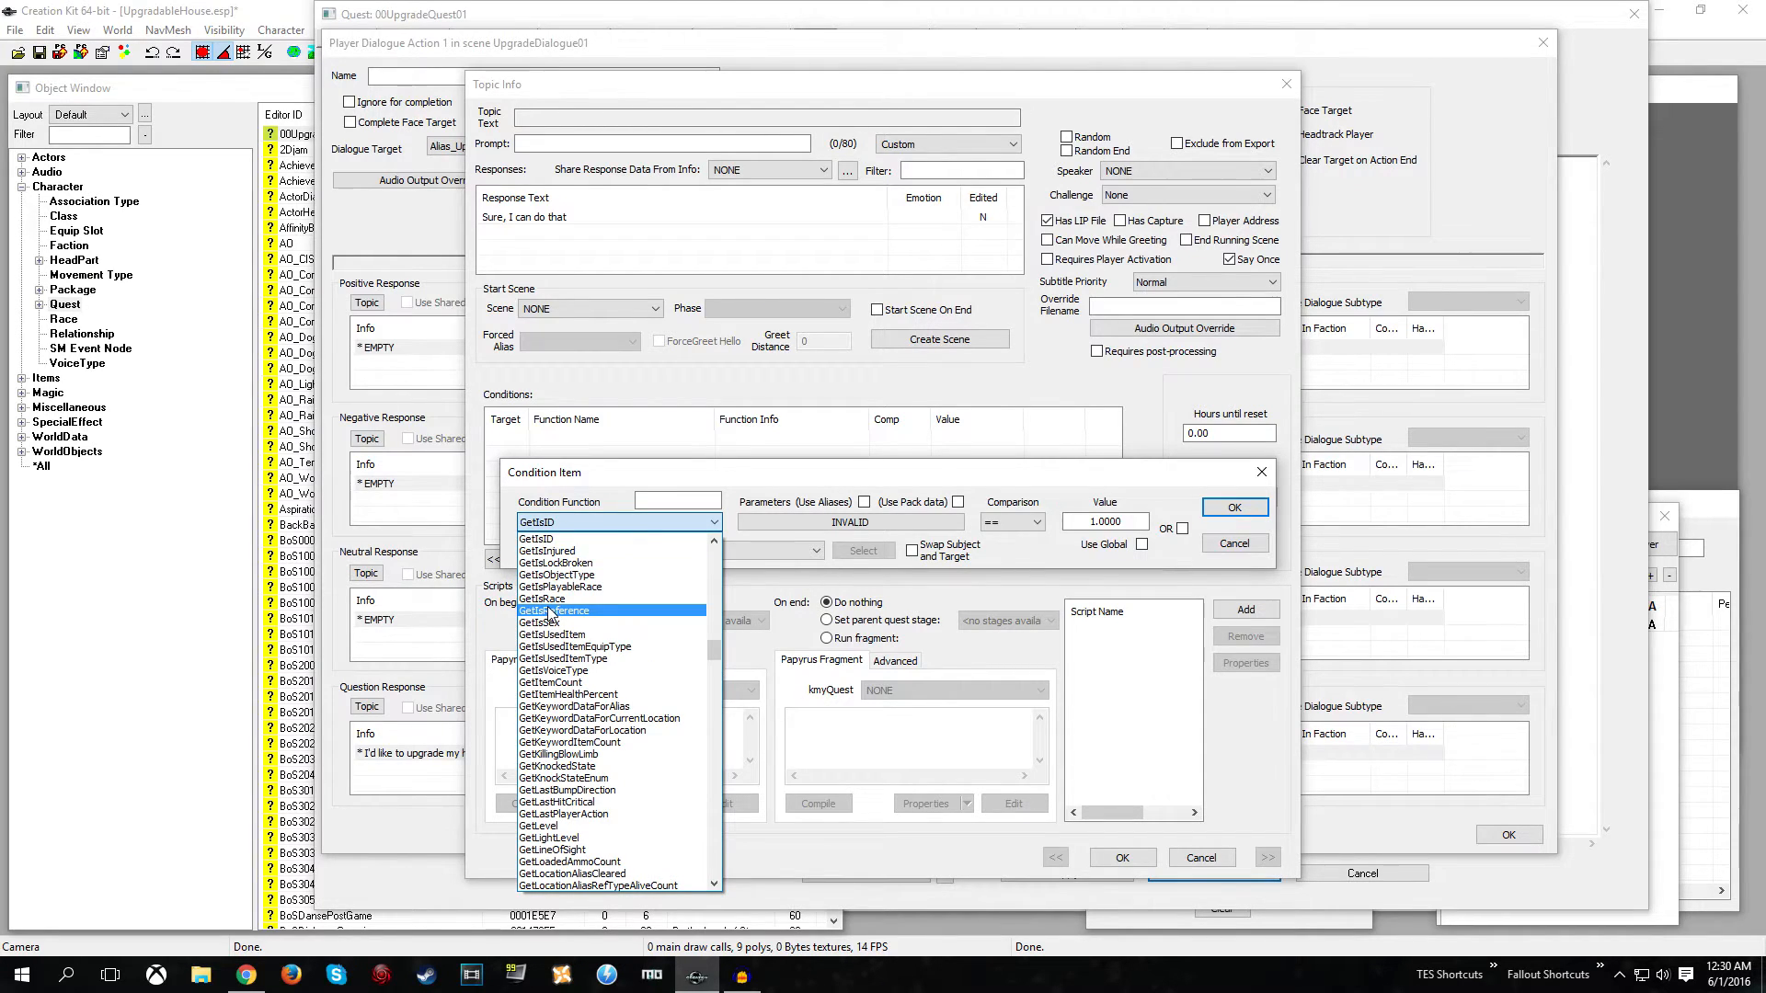
text(getitem)
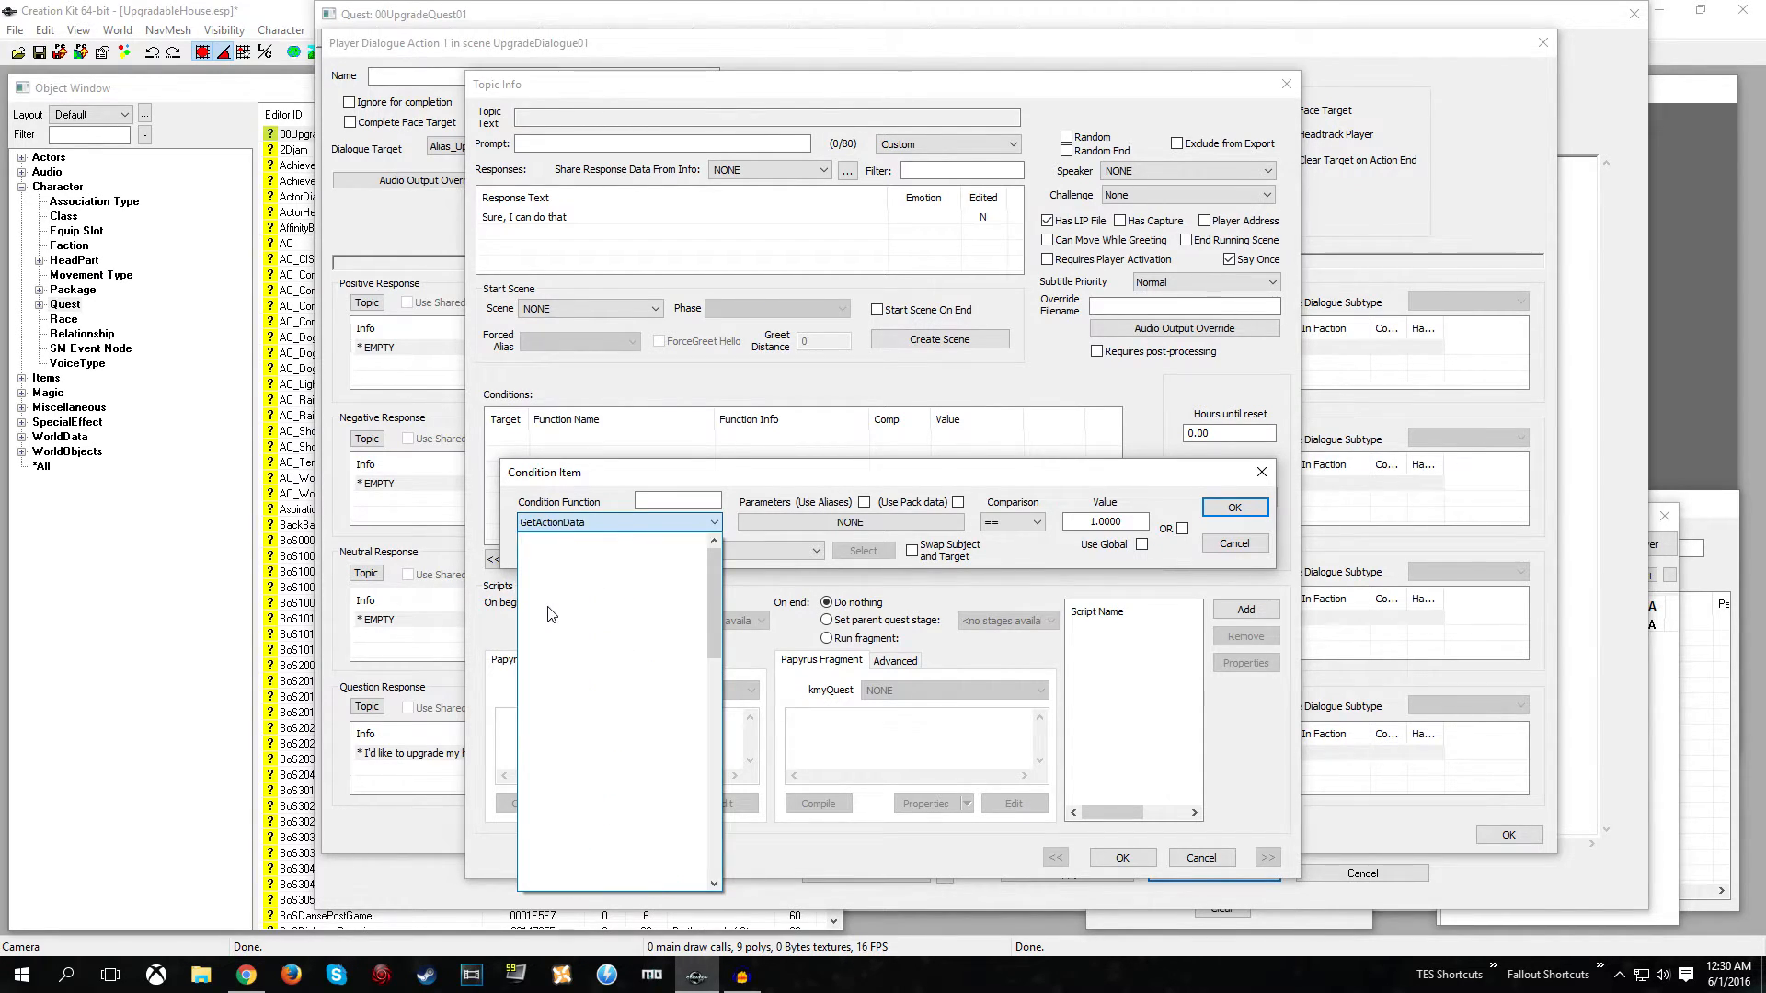
key(Return)
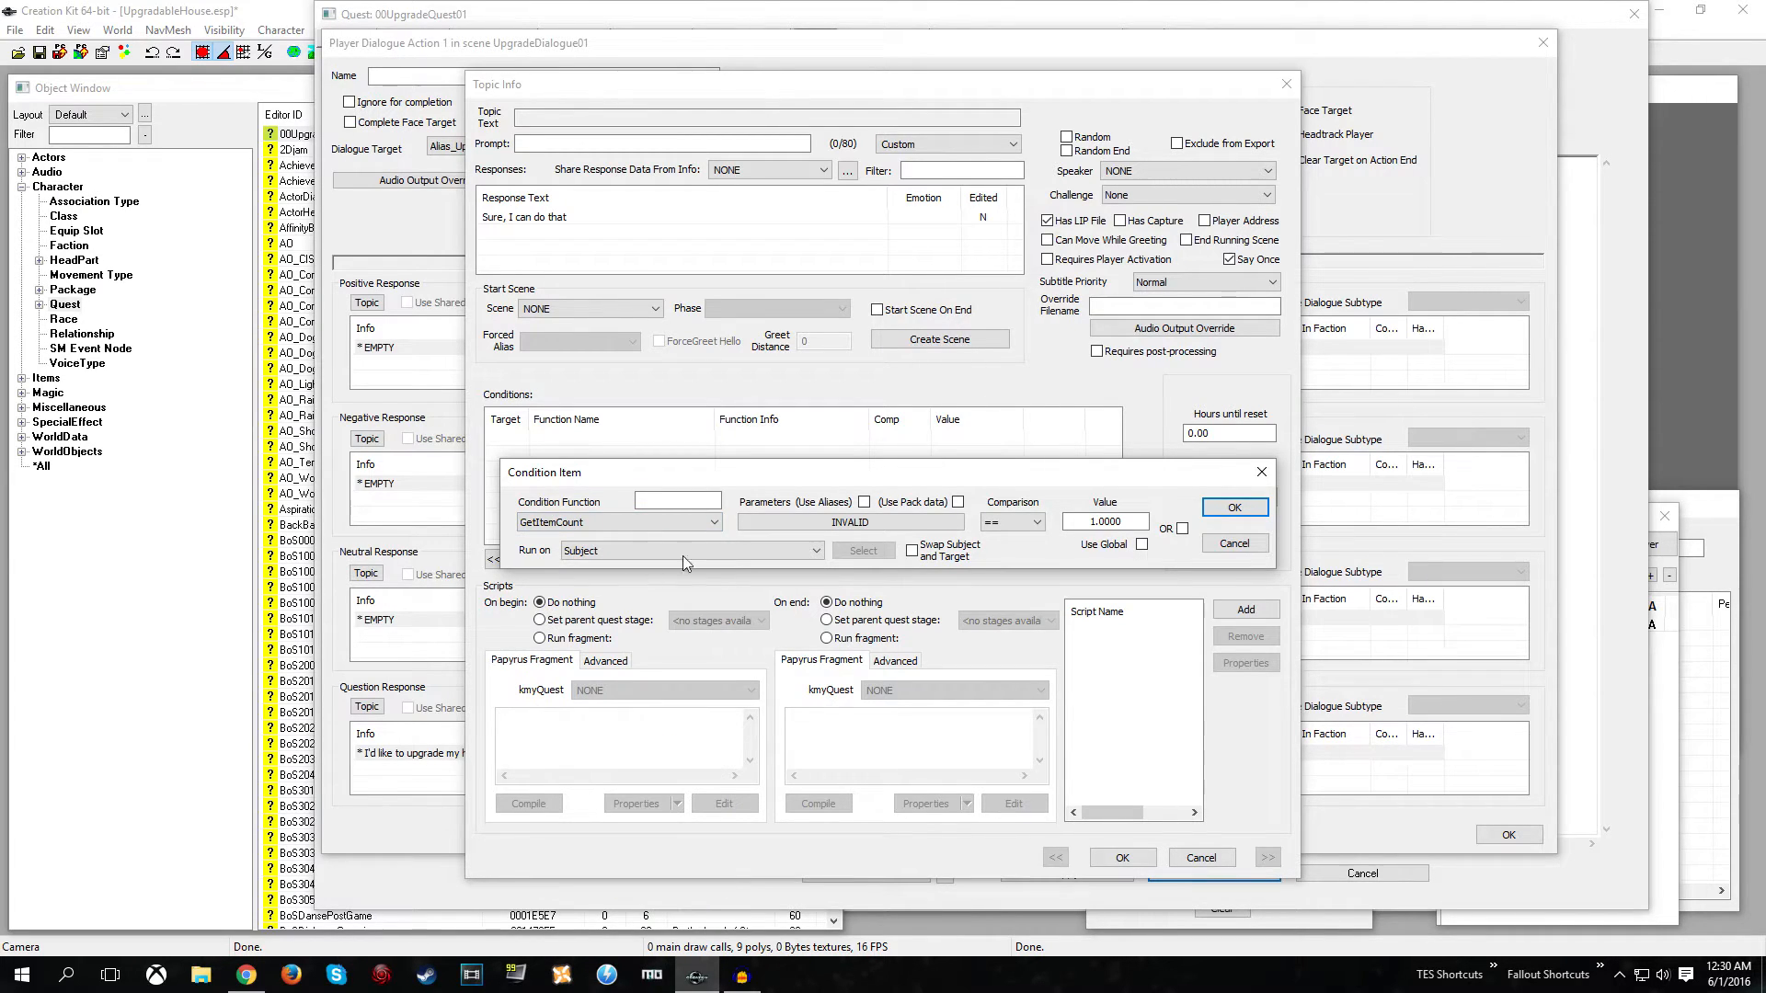
- Set the GetItemCount condition's object parameter to Caps001
click(798, 523)
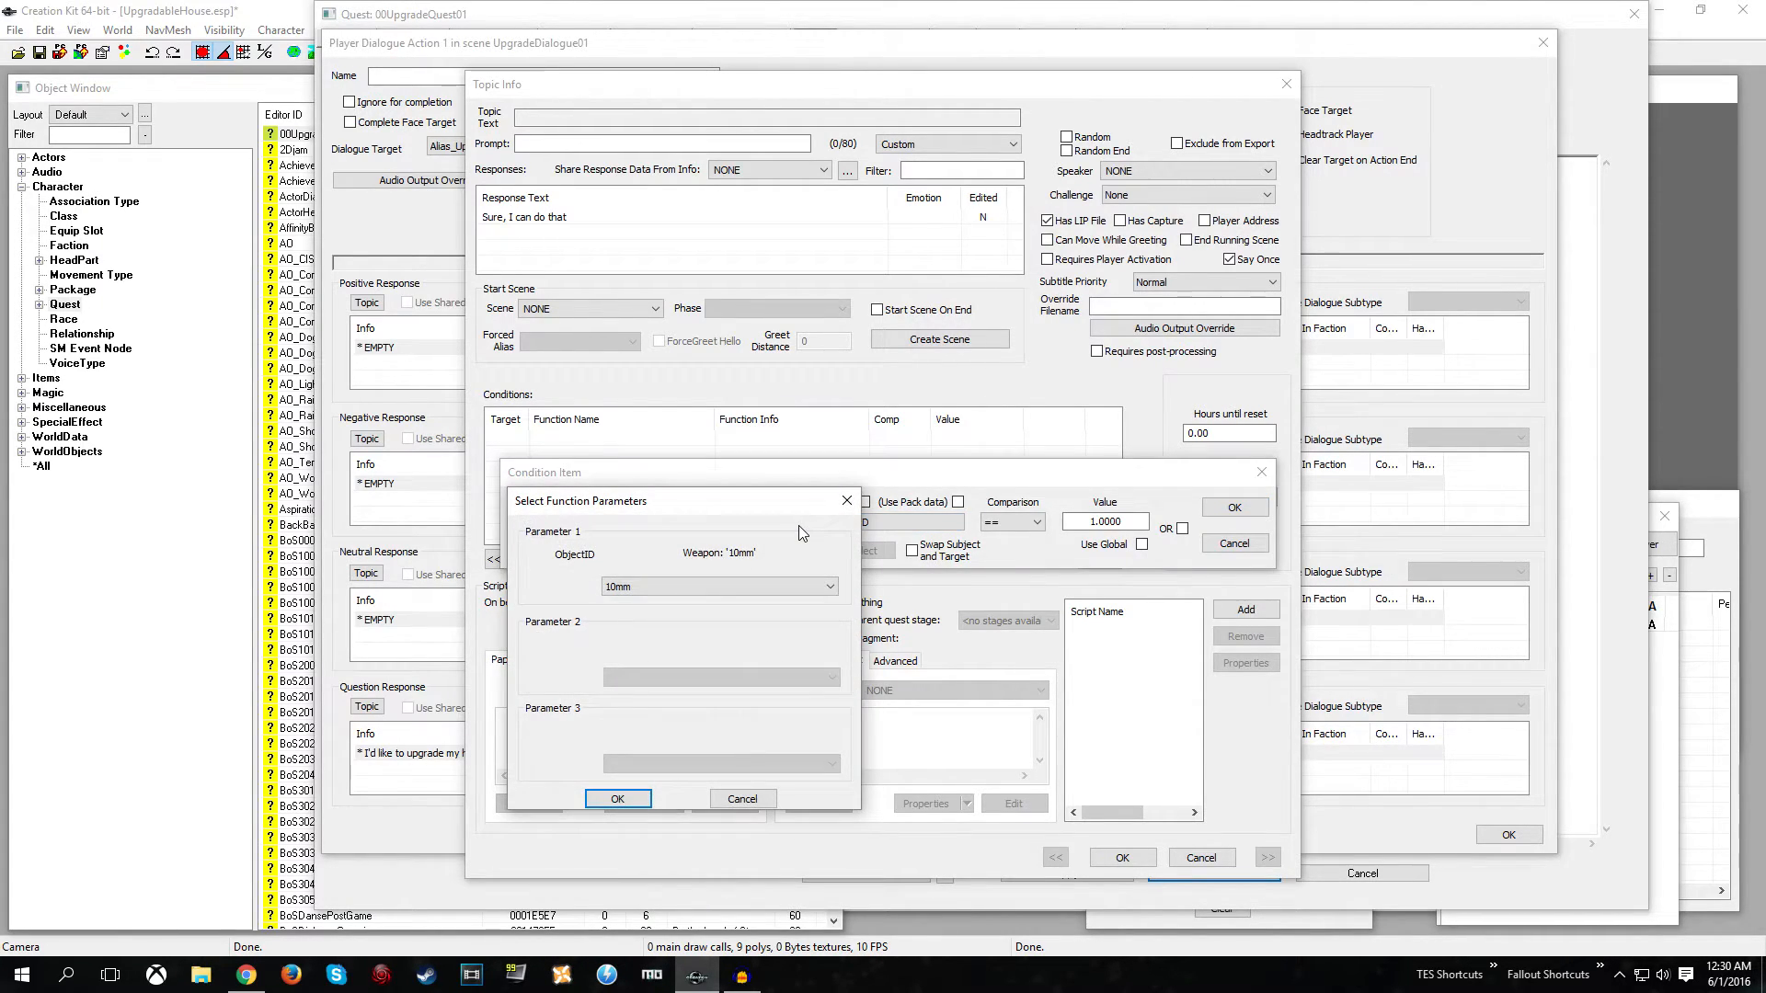
click(710, 587)
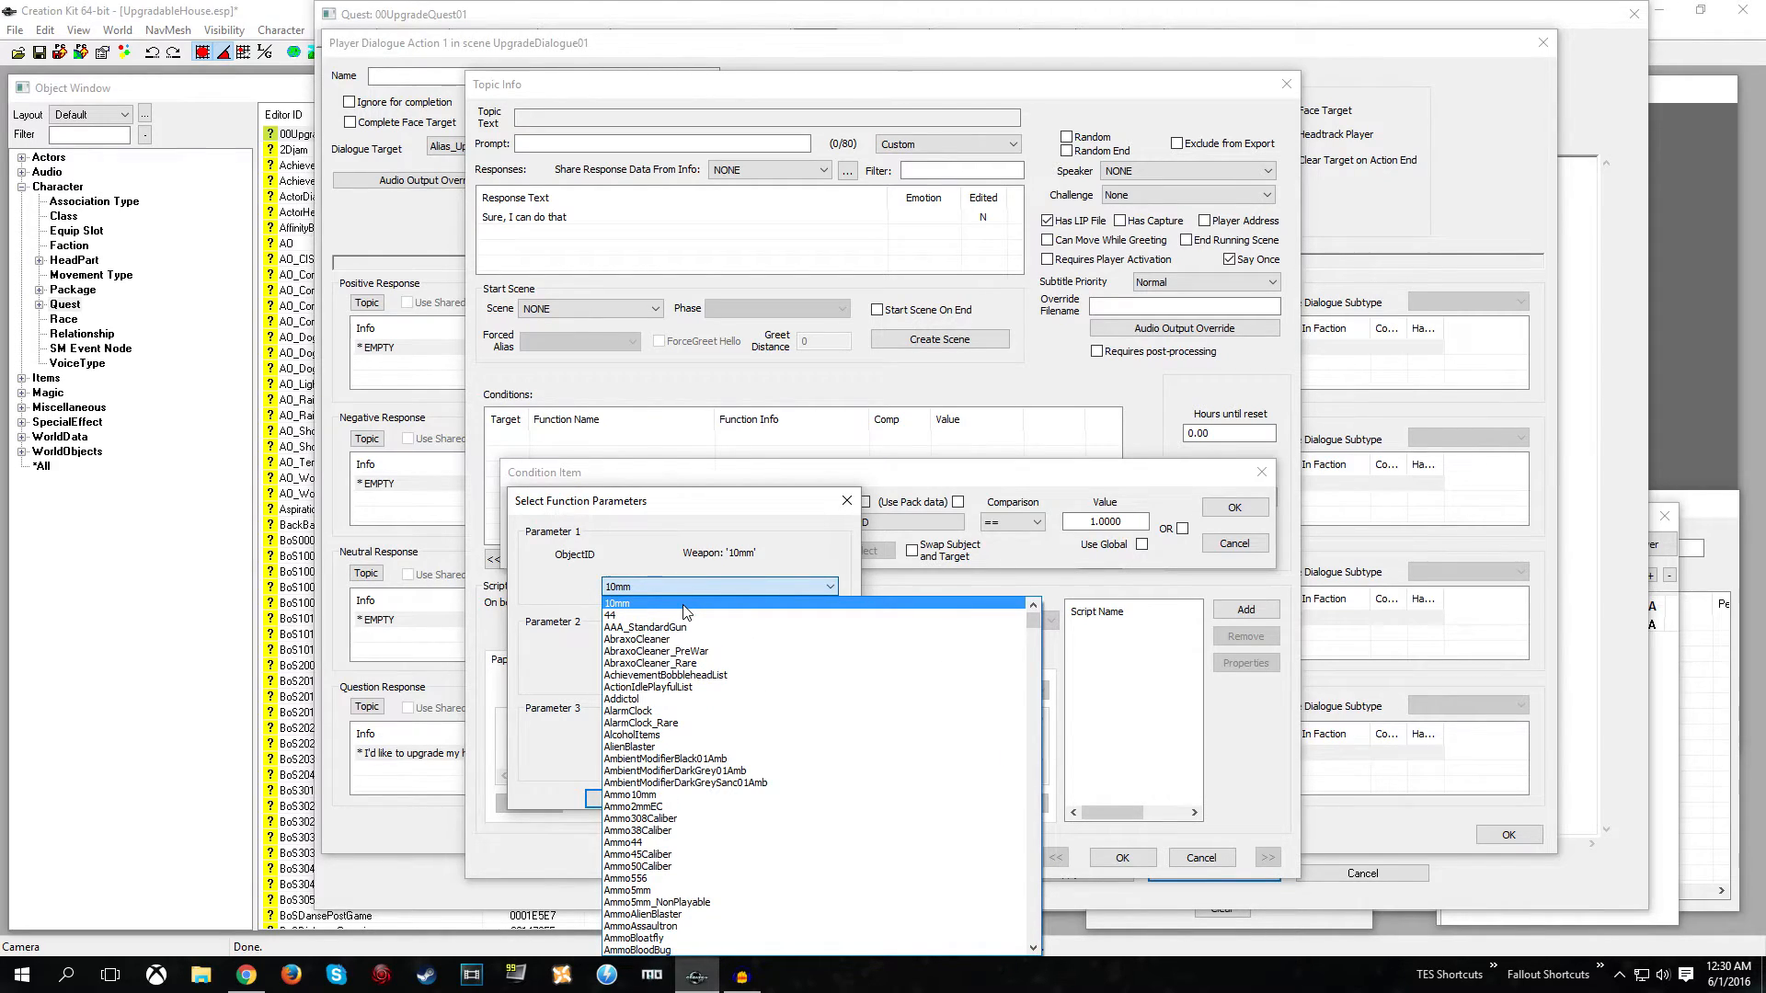
click(682, 605)
click(670, 588)
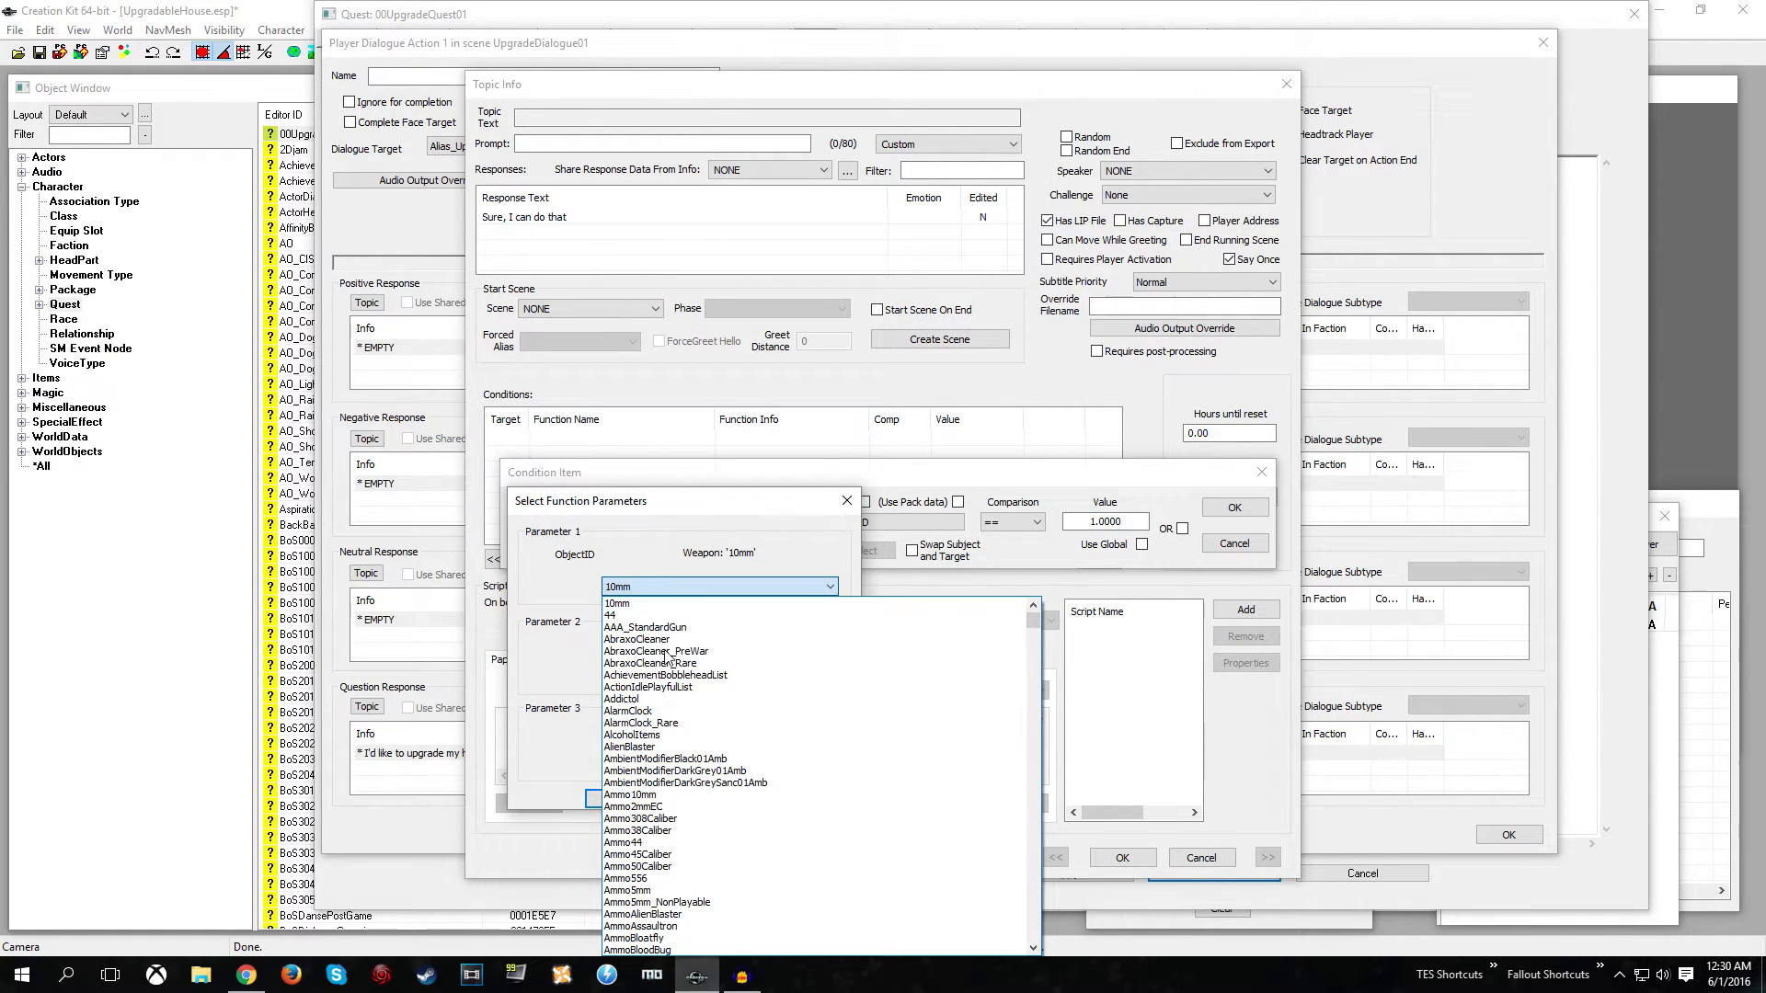
text(caps)
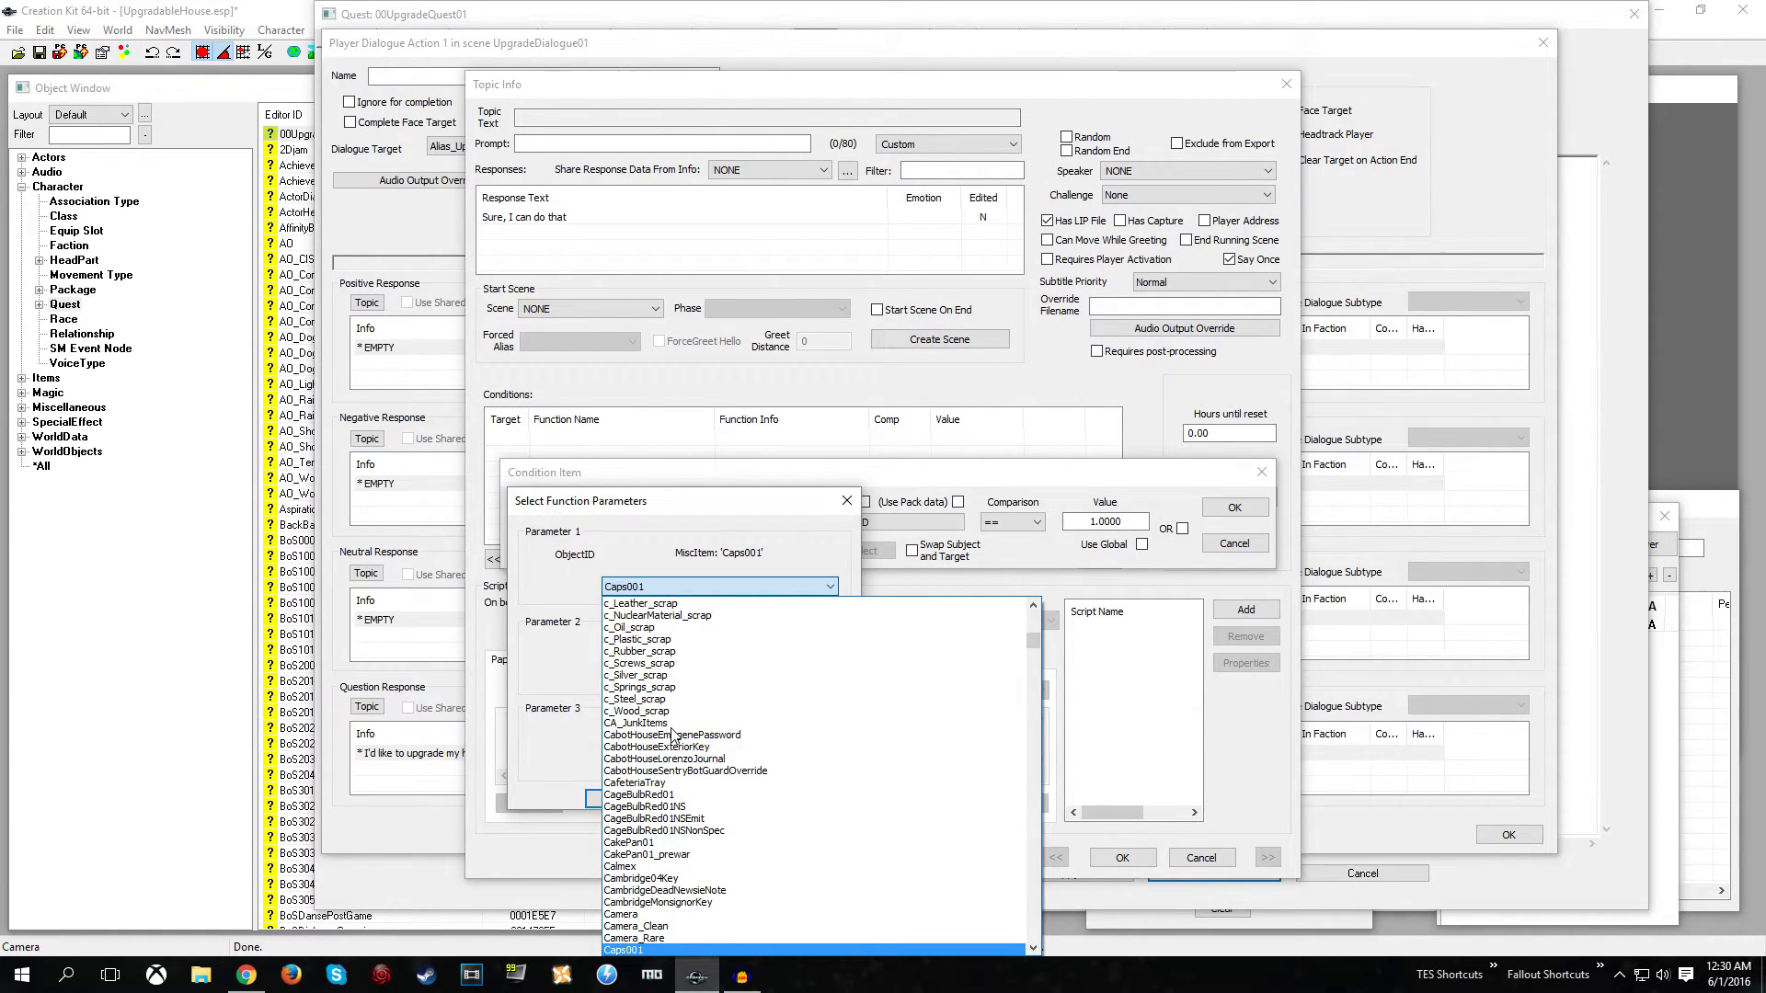
key(Return)
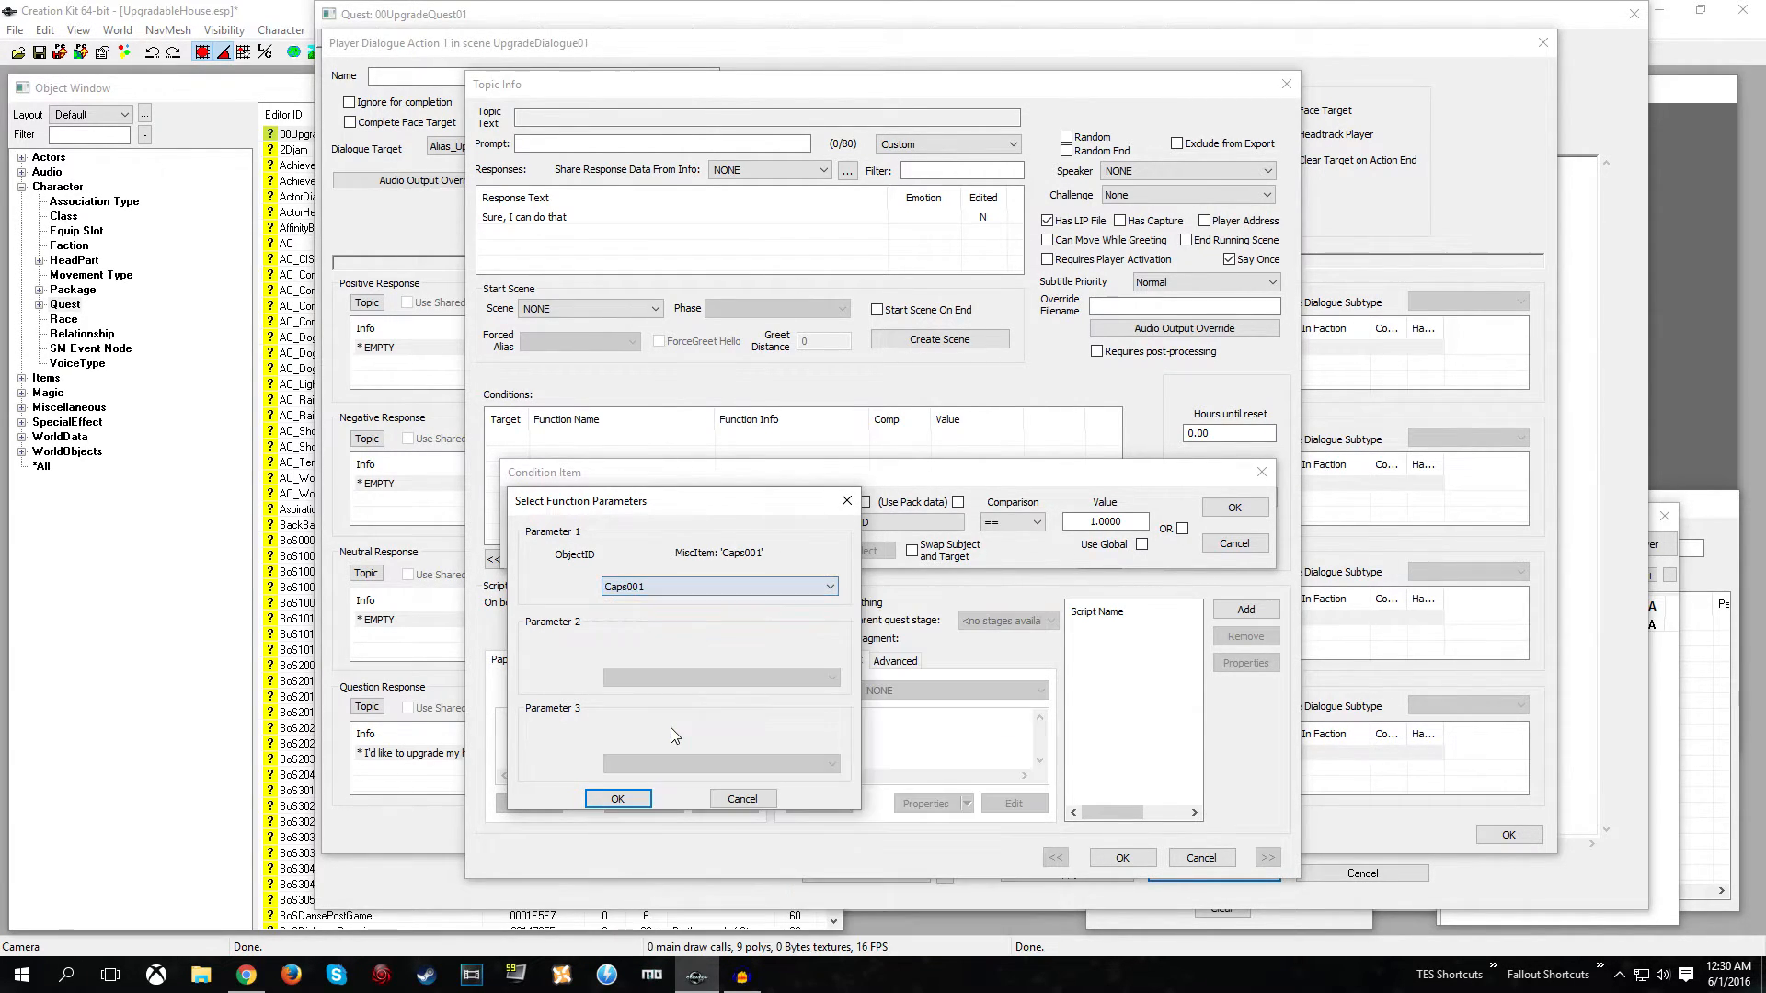
click(608, 797)
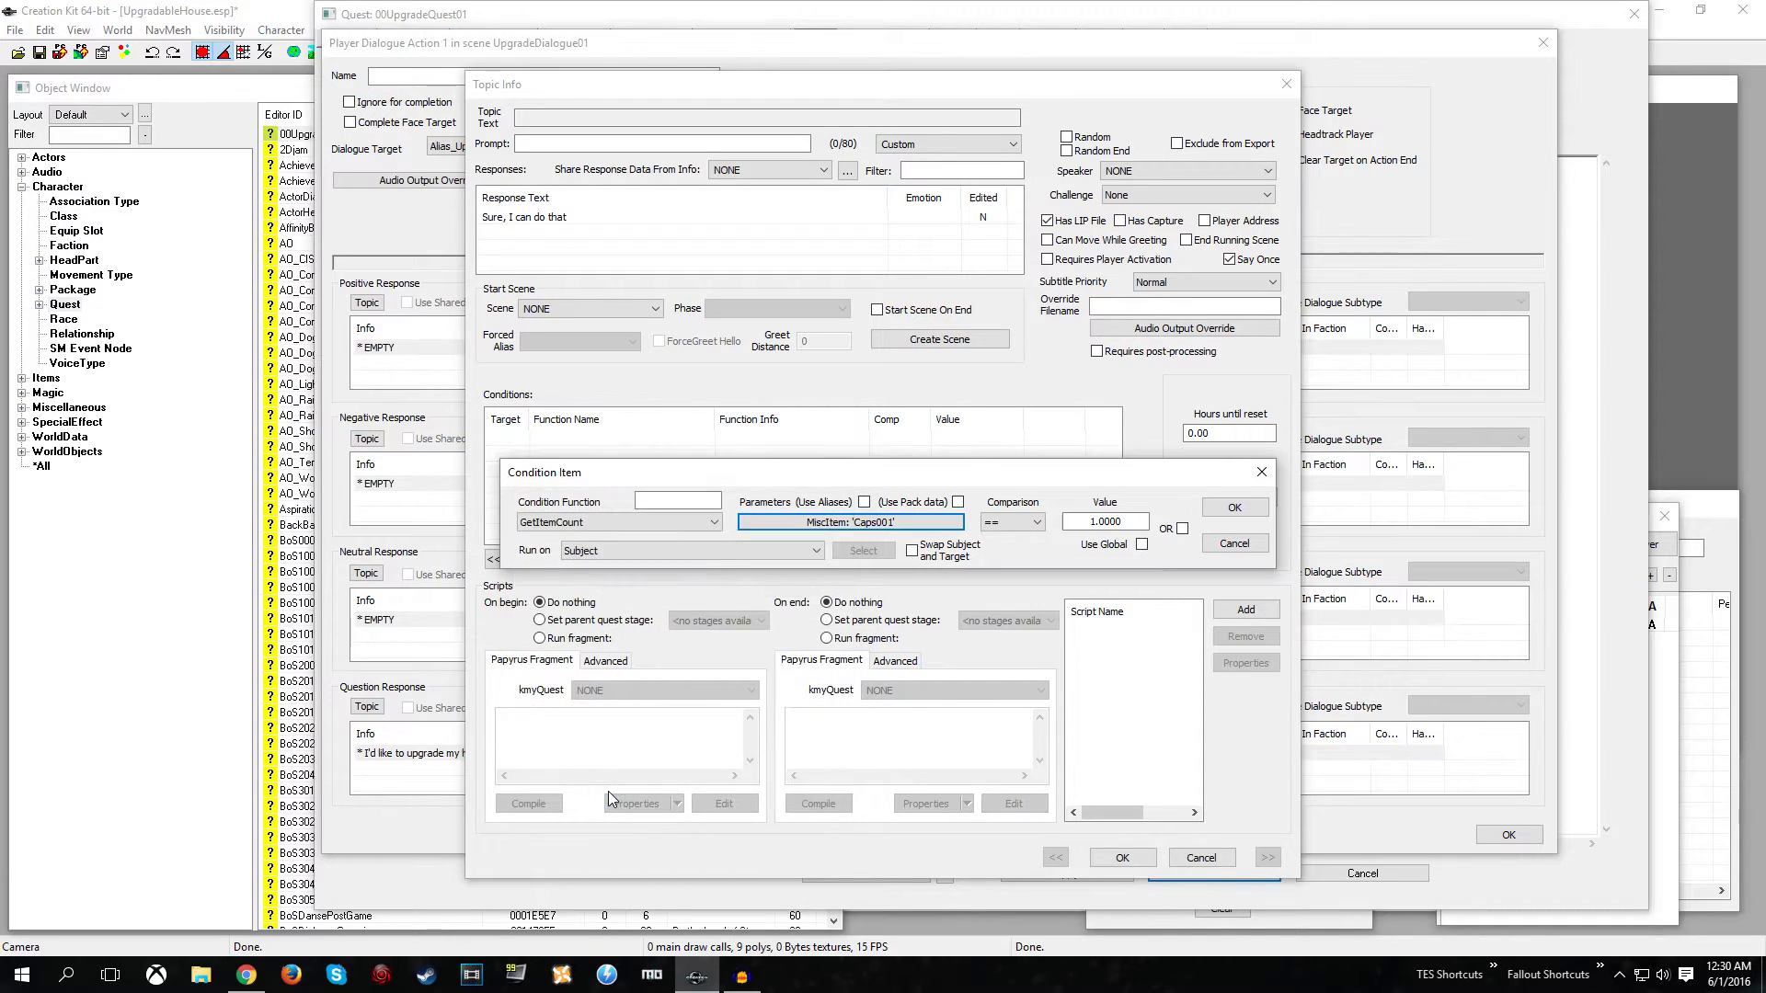
- Make the Caps001 condition require a count greater than 499, run it on Player, and accept the condition
click(1012, 521)
click(994, 589)
double_click(1103, 522)
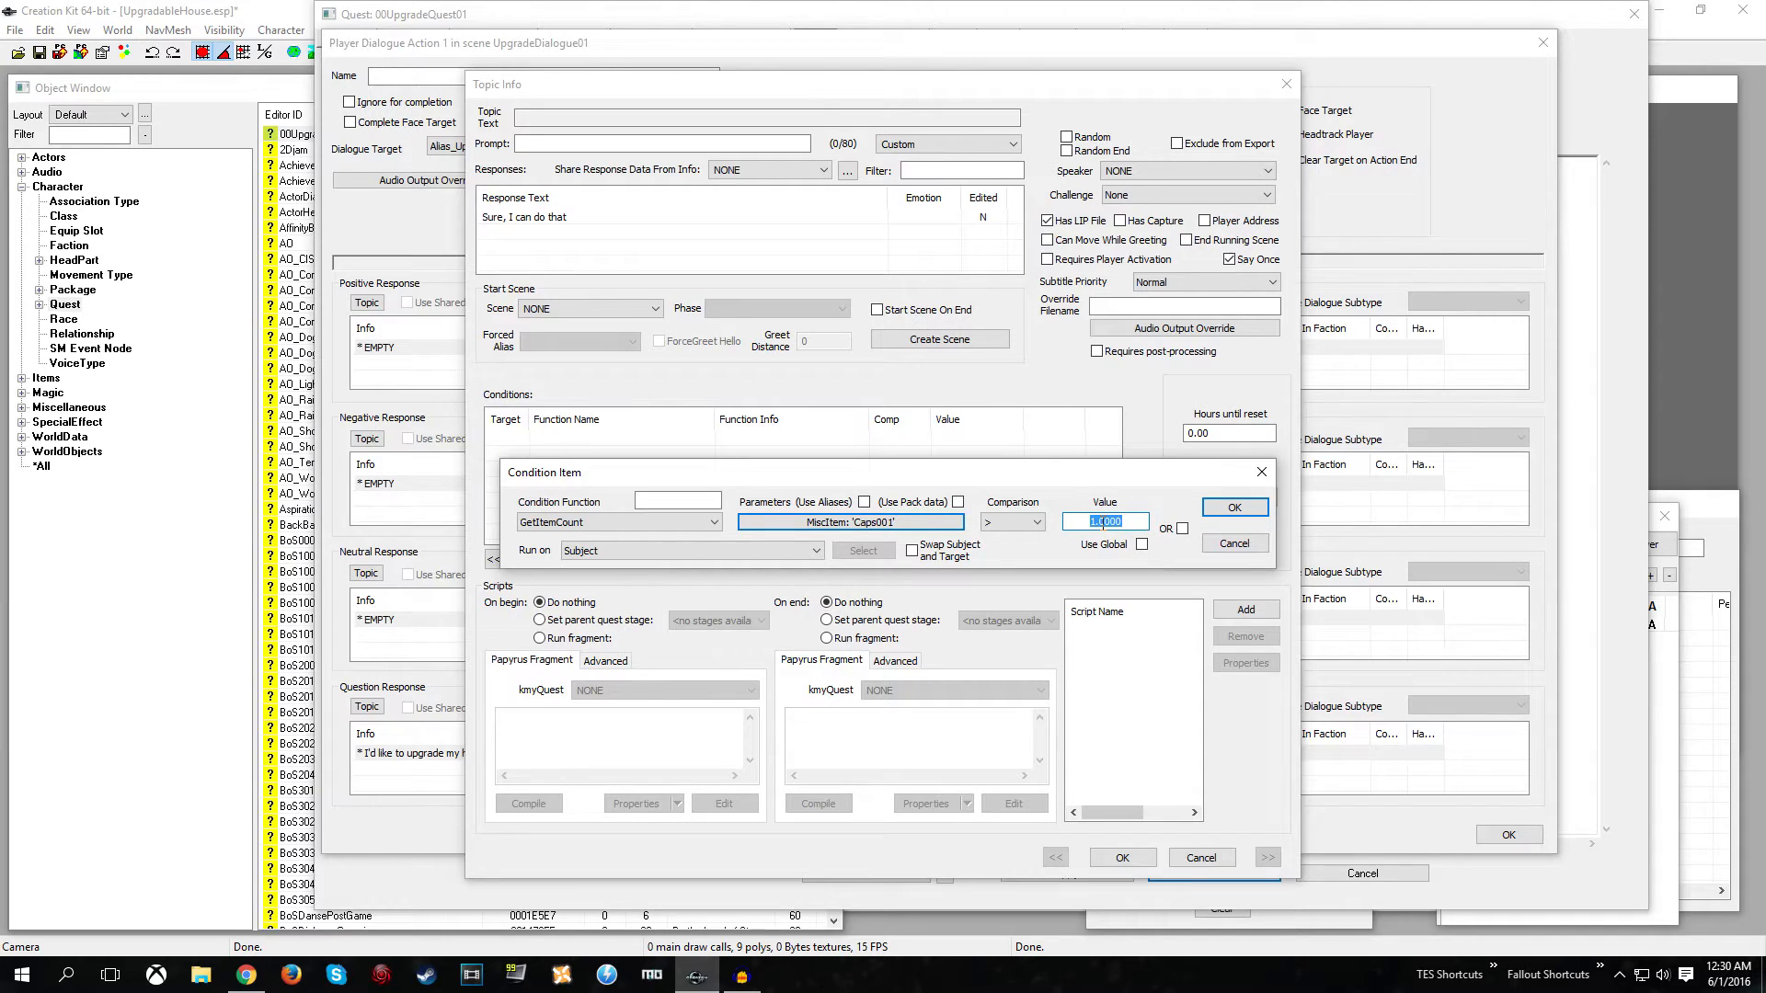
text(499)
click(648, 552)
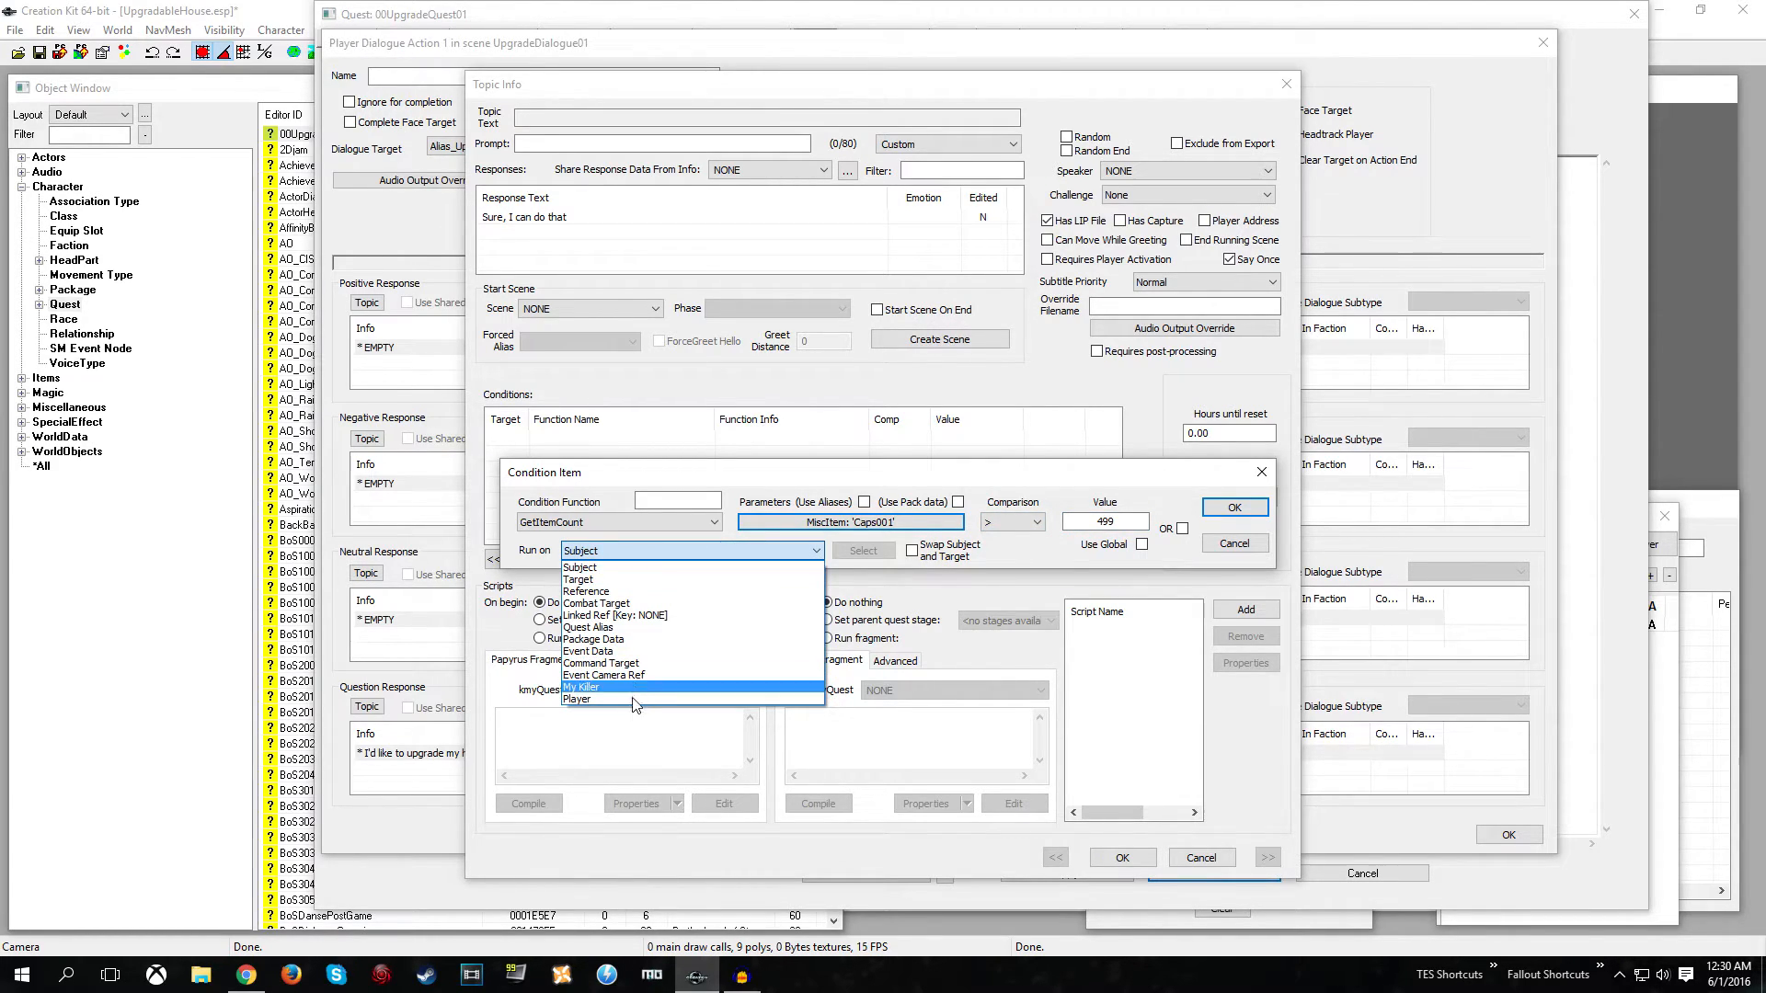
click(631, 688)
click(625, 556)
click(619, 700)
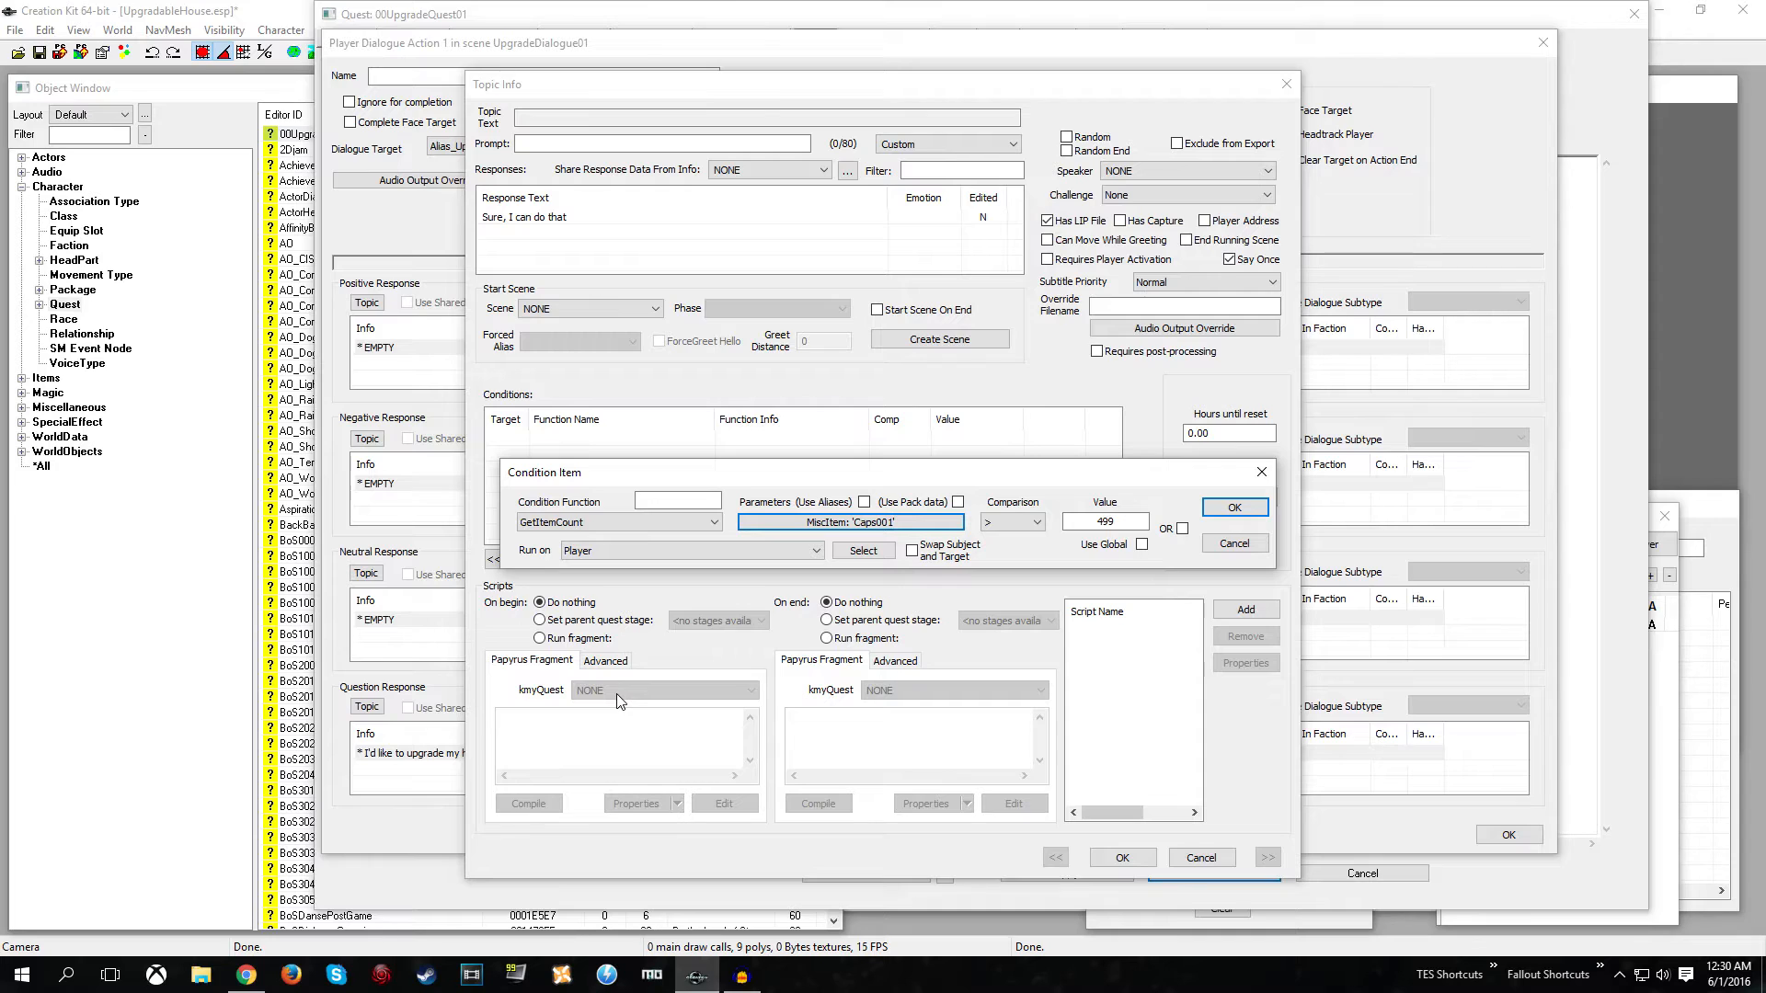
click(1234, 507)
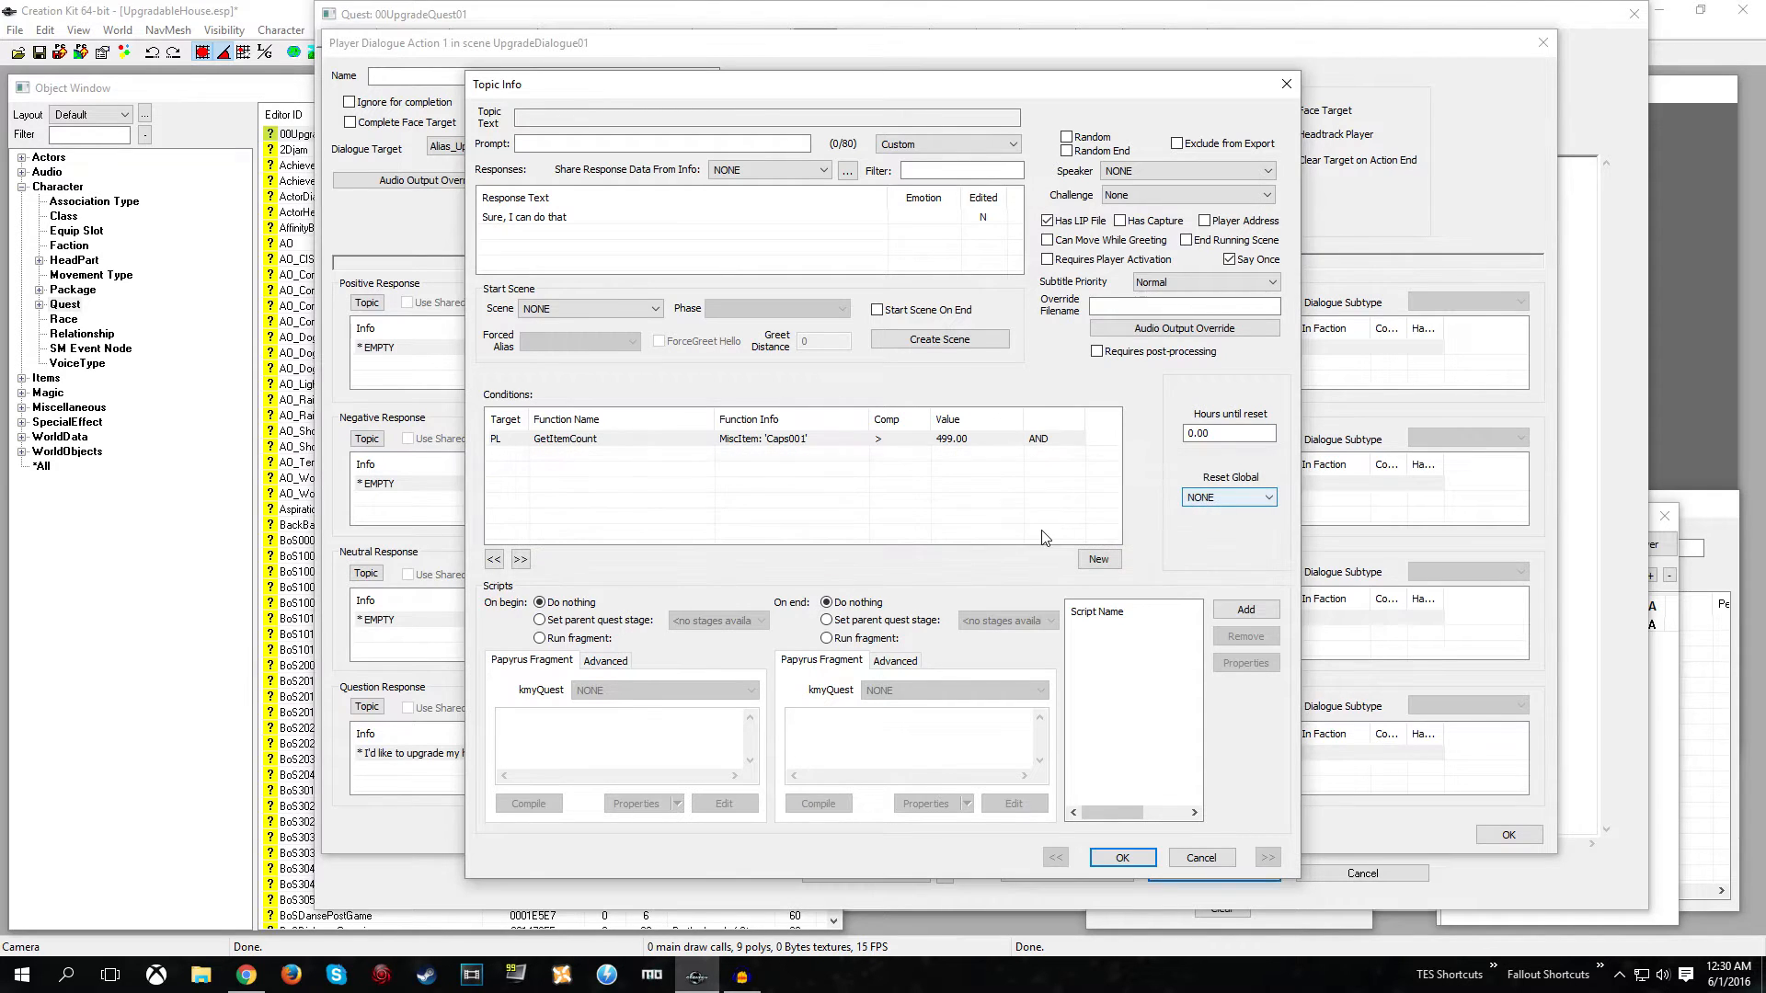
- Set the info's On begin script to run a fragment and add an ObjectReference property named UpgradeMarkerOld to it
click(543, 640)
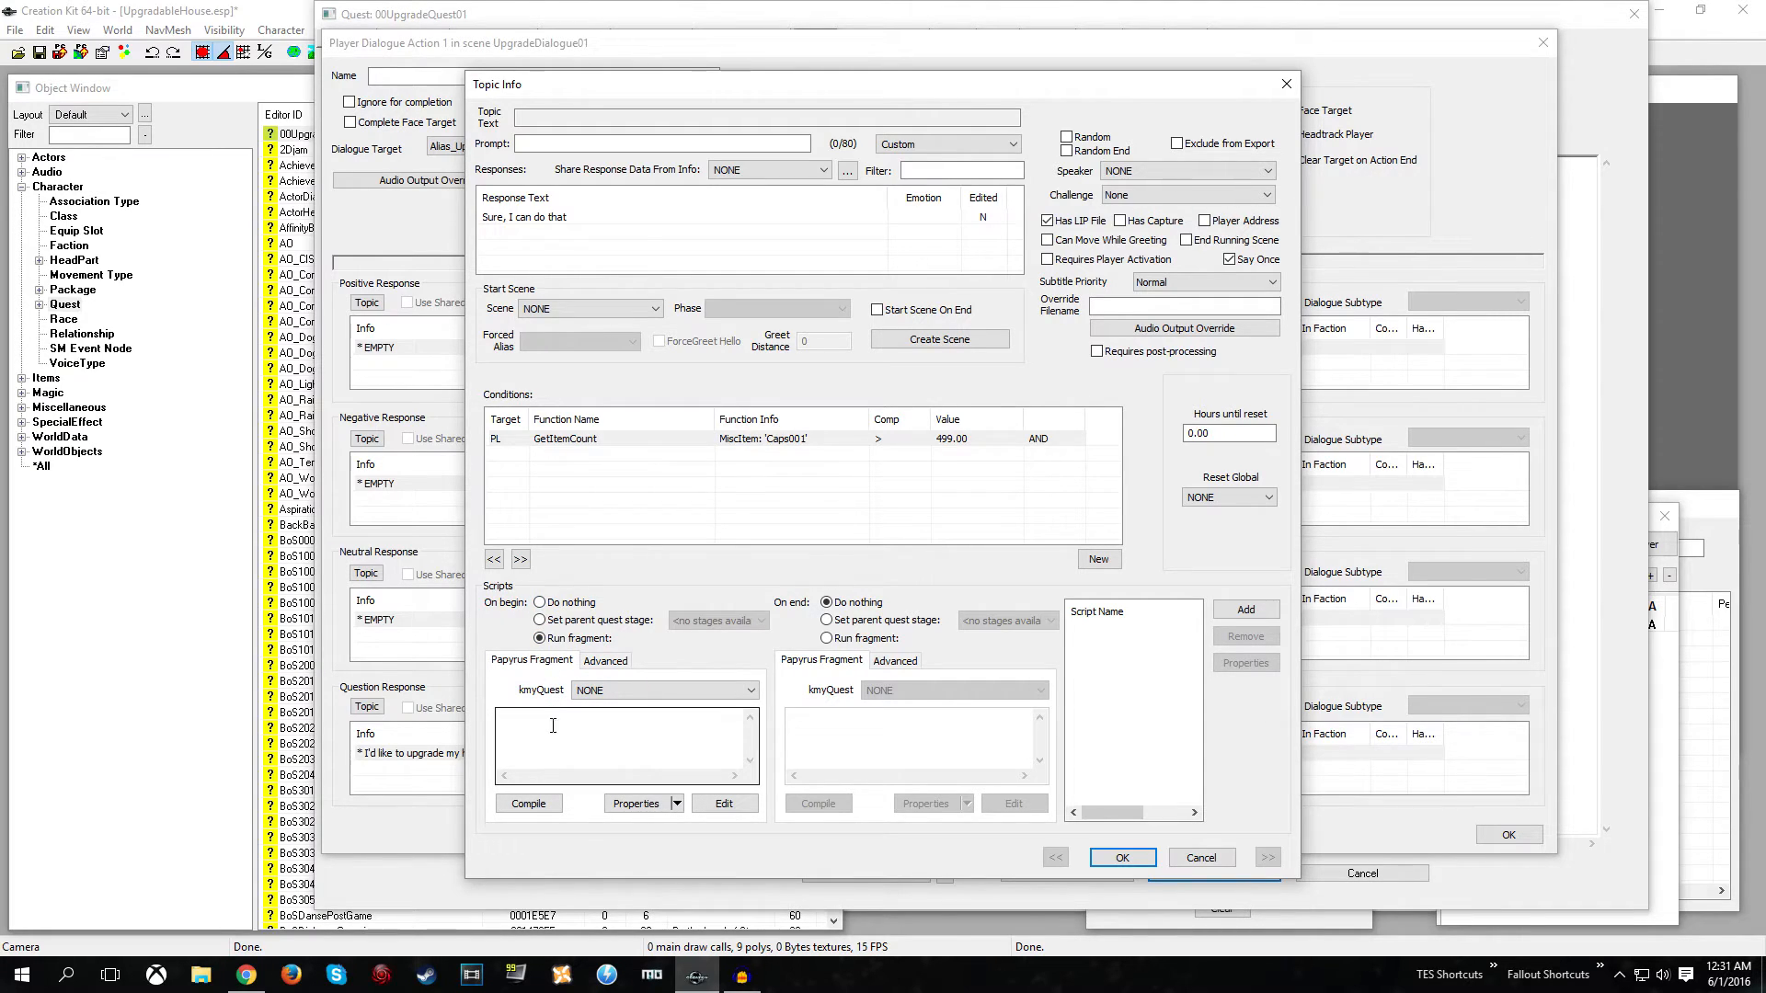
click(609, 802)
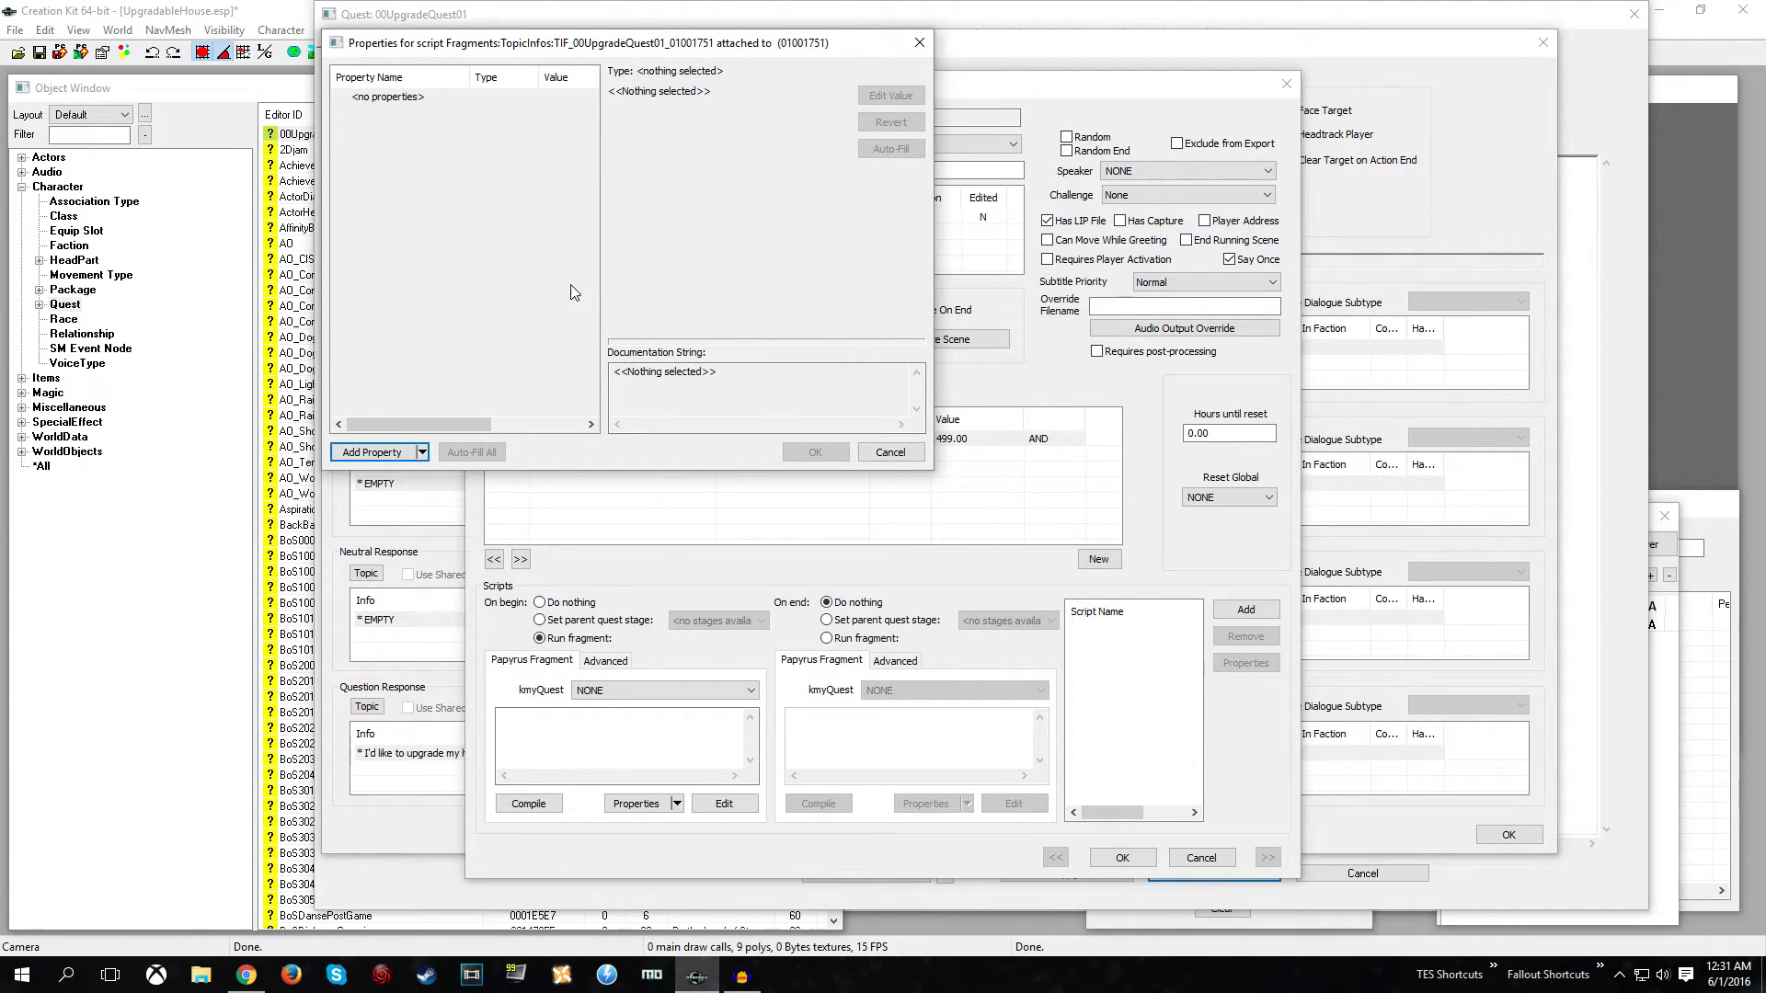
click(377, 452)
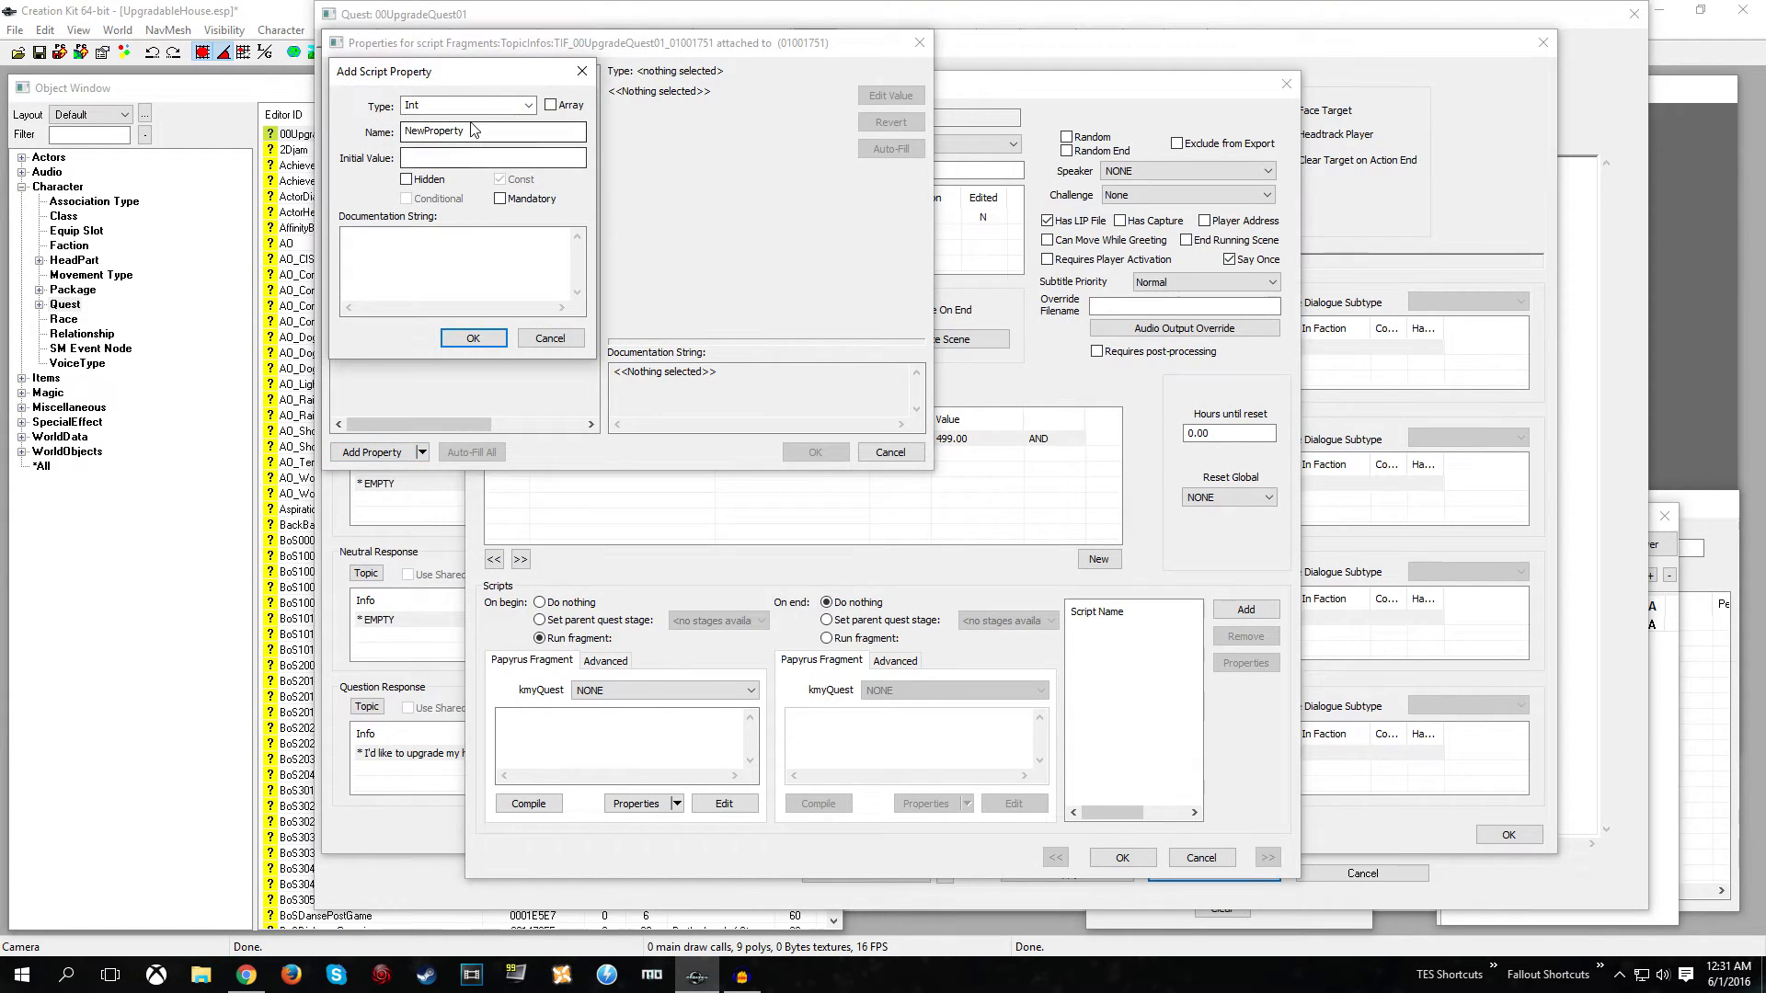
click(530, 107)
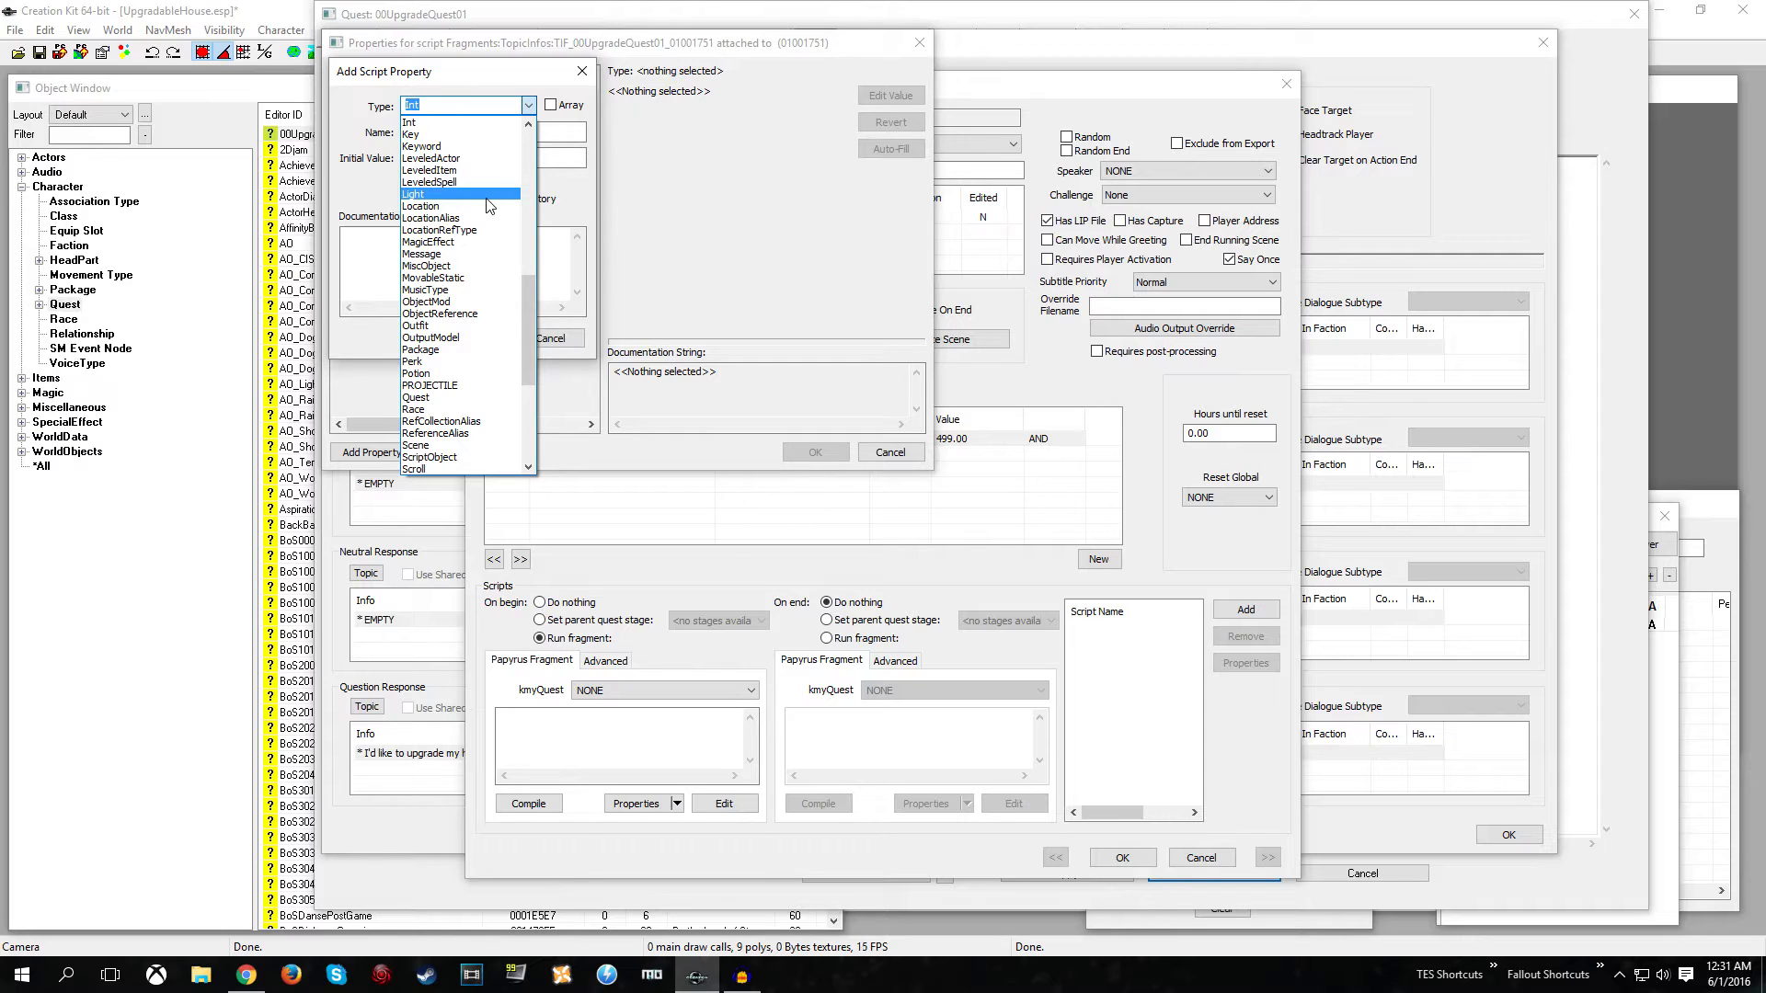
text(obje)
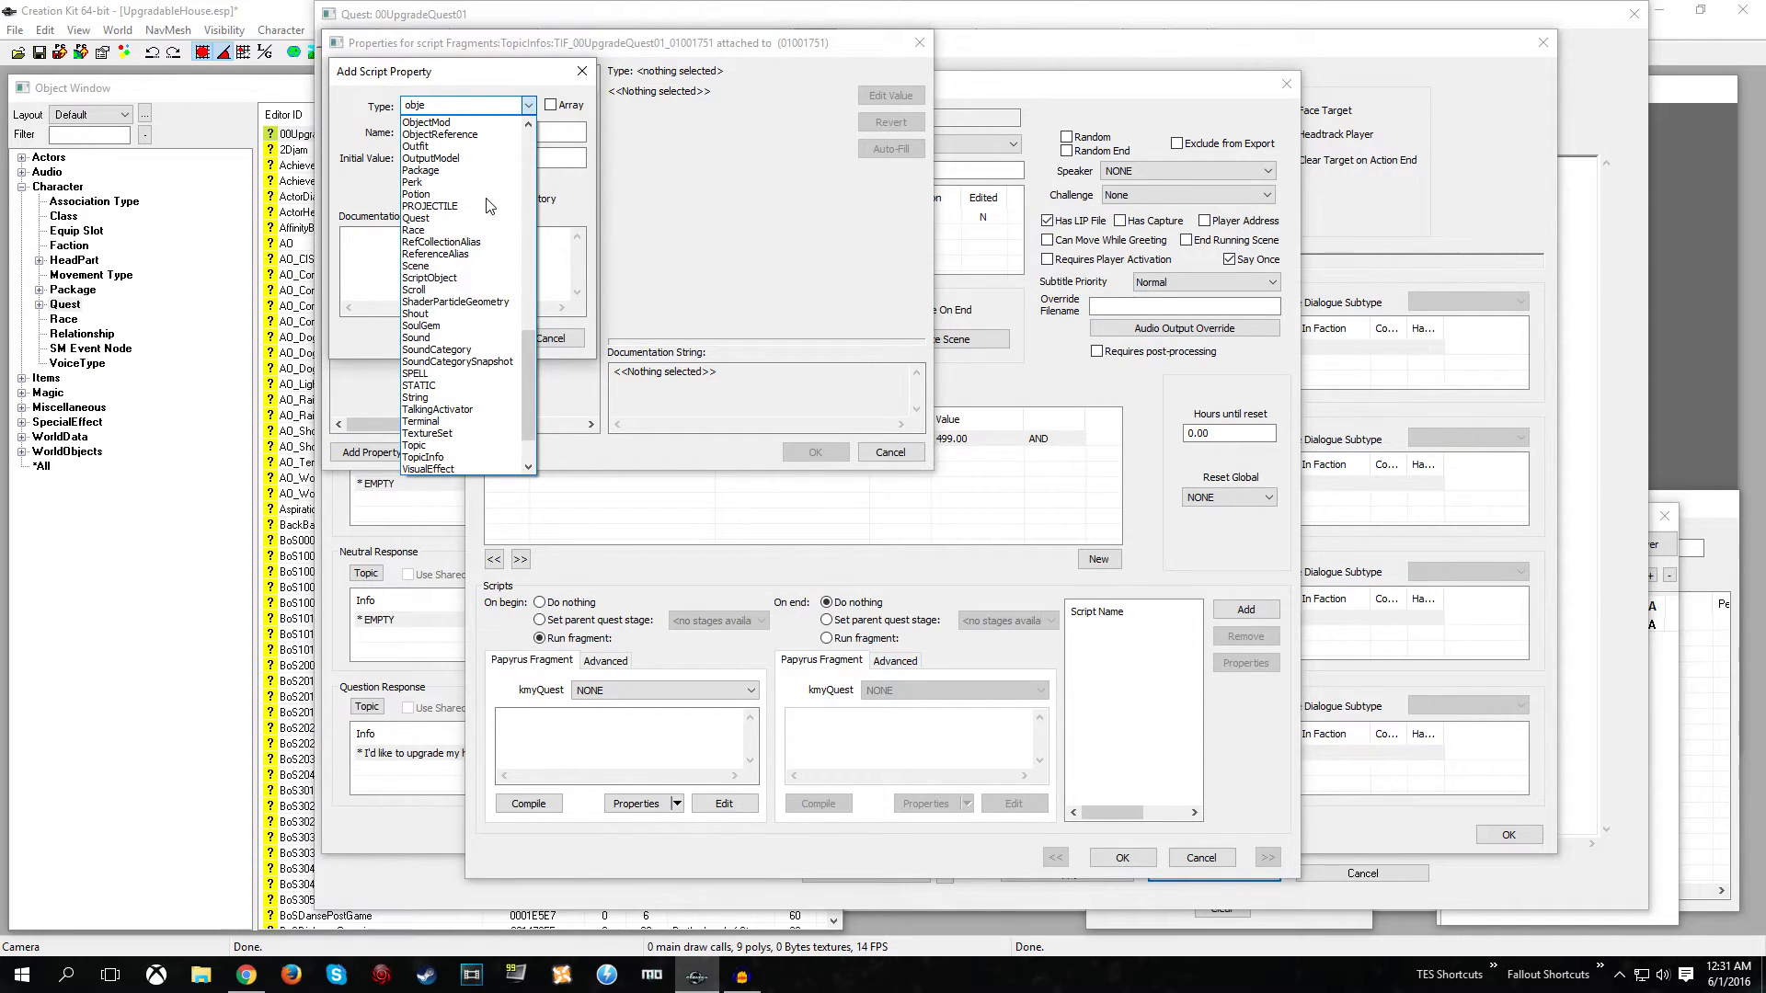
key(Down)
key(Down)
key(Return)
double_click(477, 131)
double_click(477, 131)
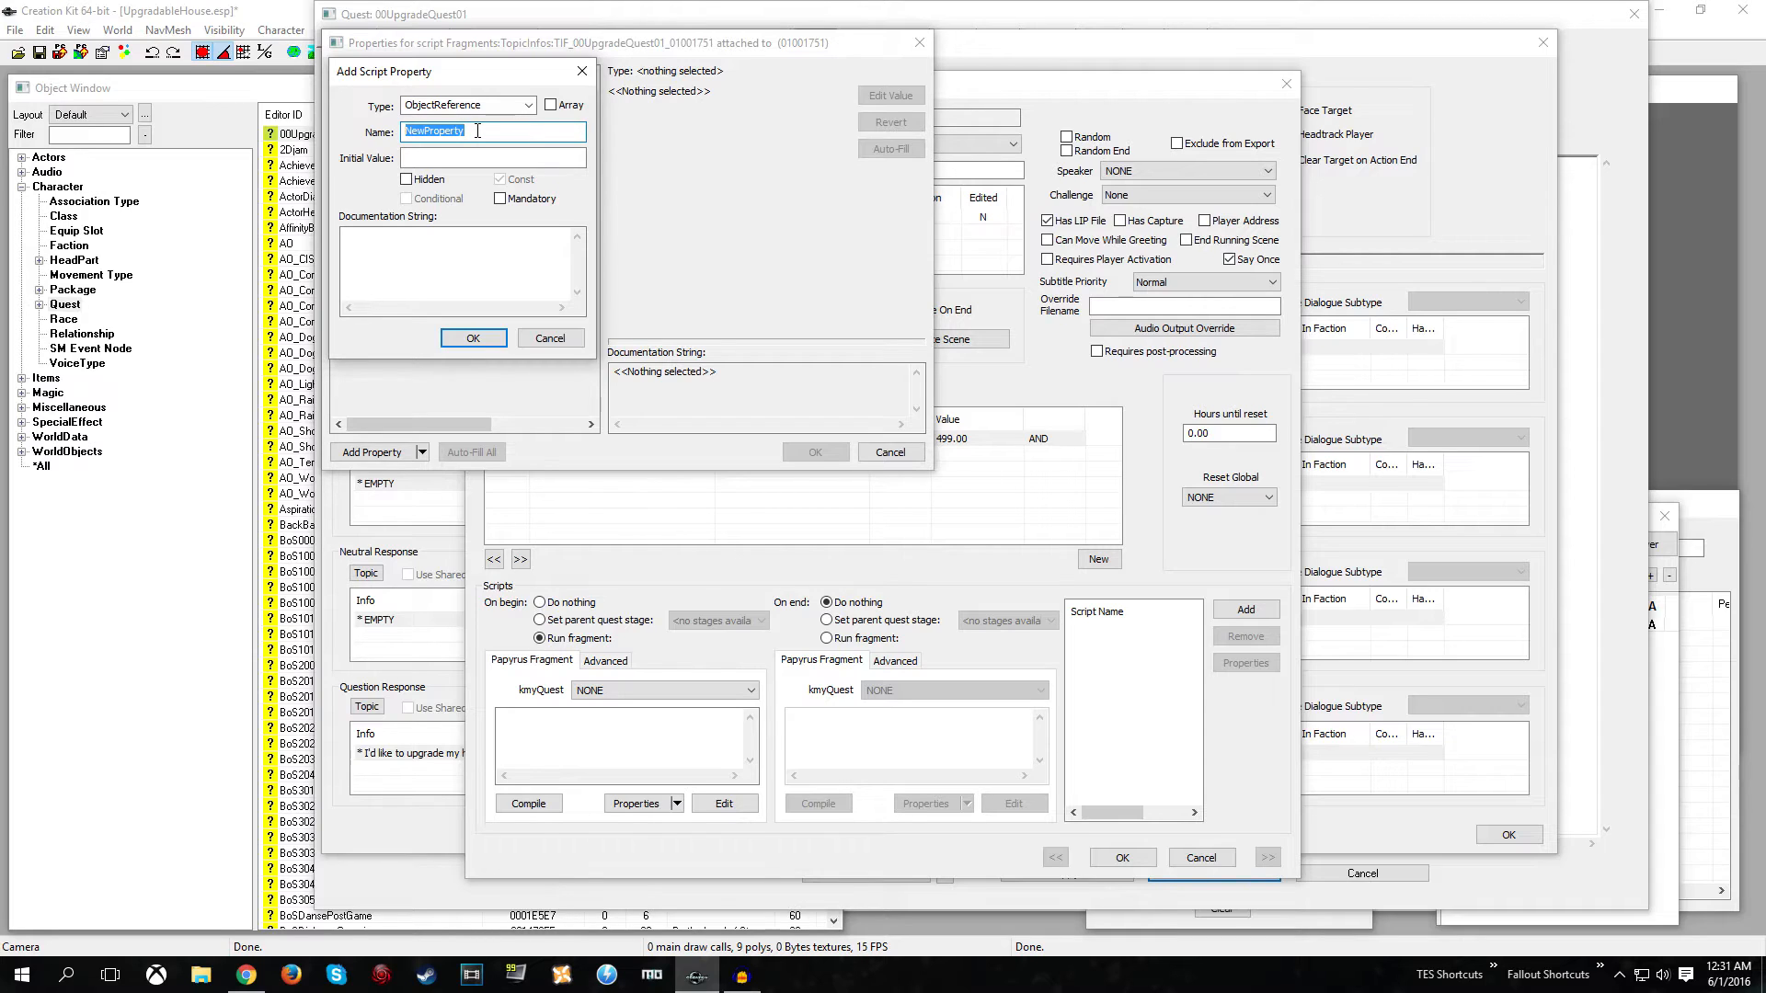
text(UpgradeMarkerOld)
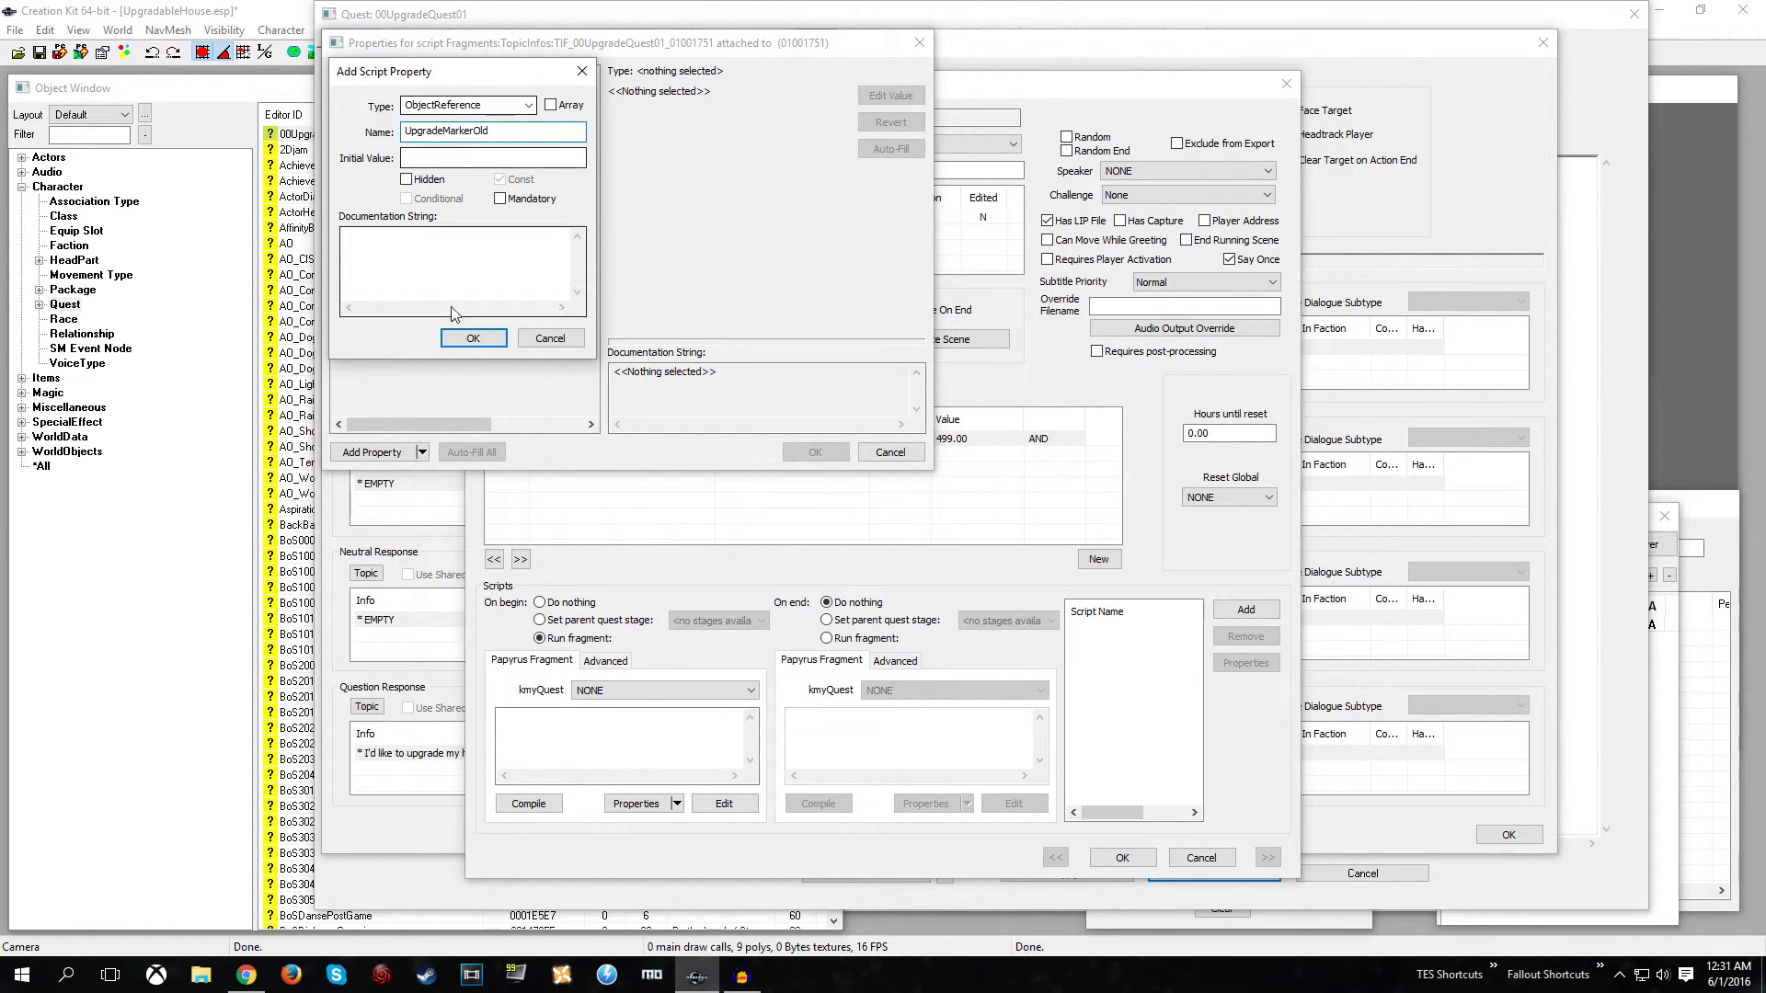
click(478, 342)
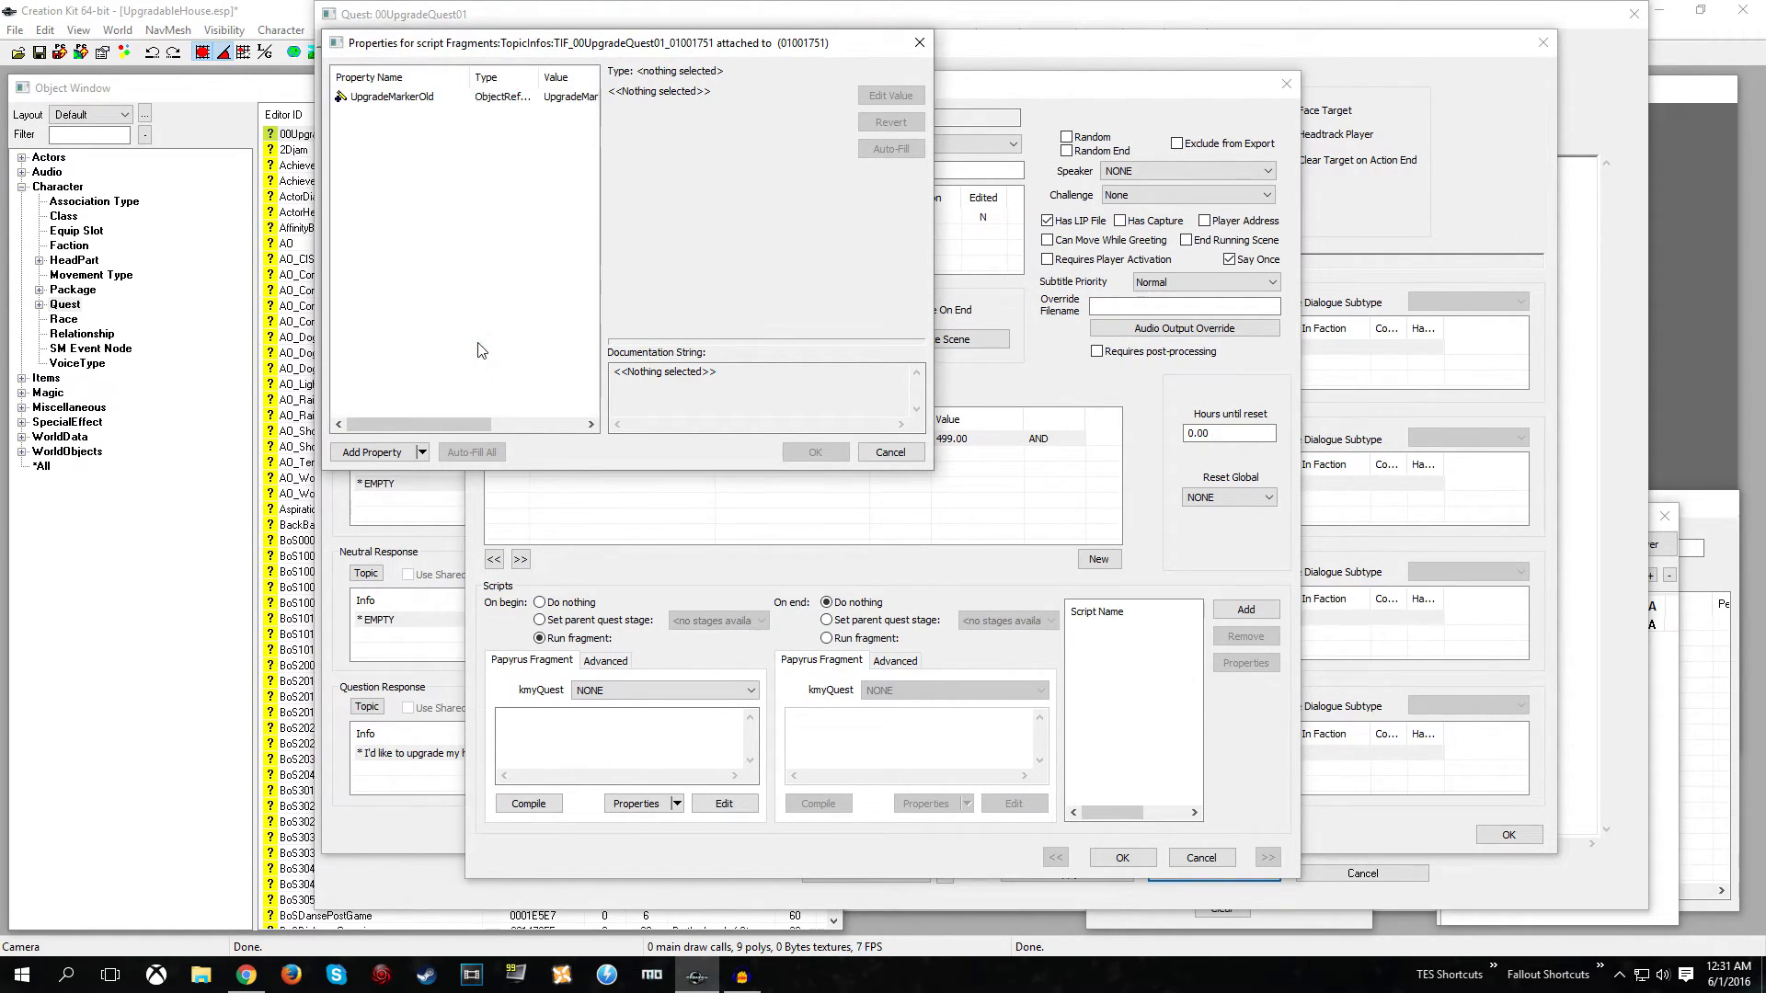
click(407, 101)
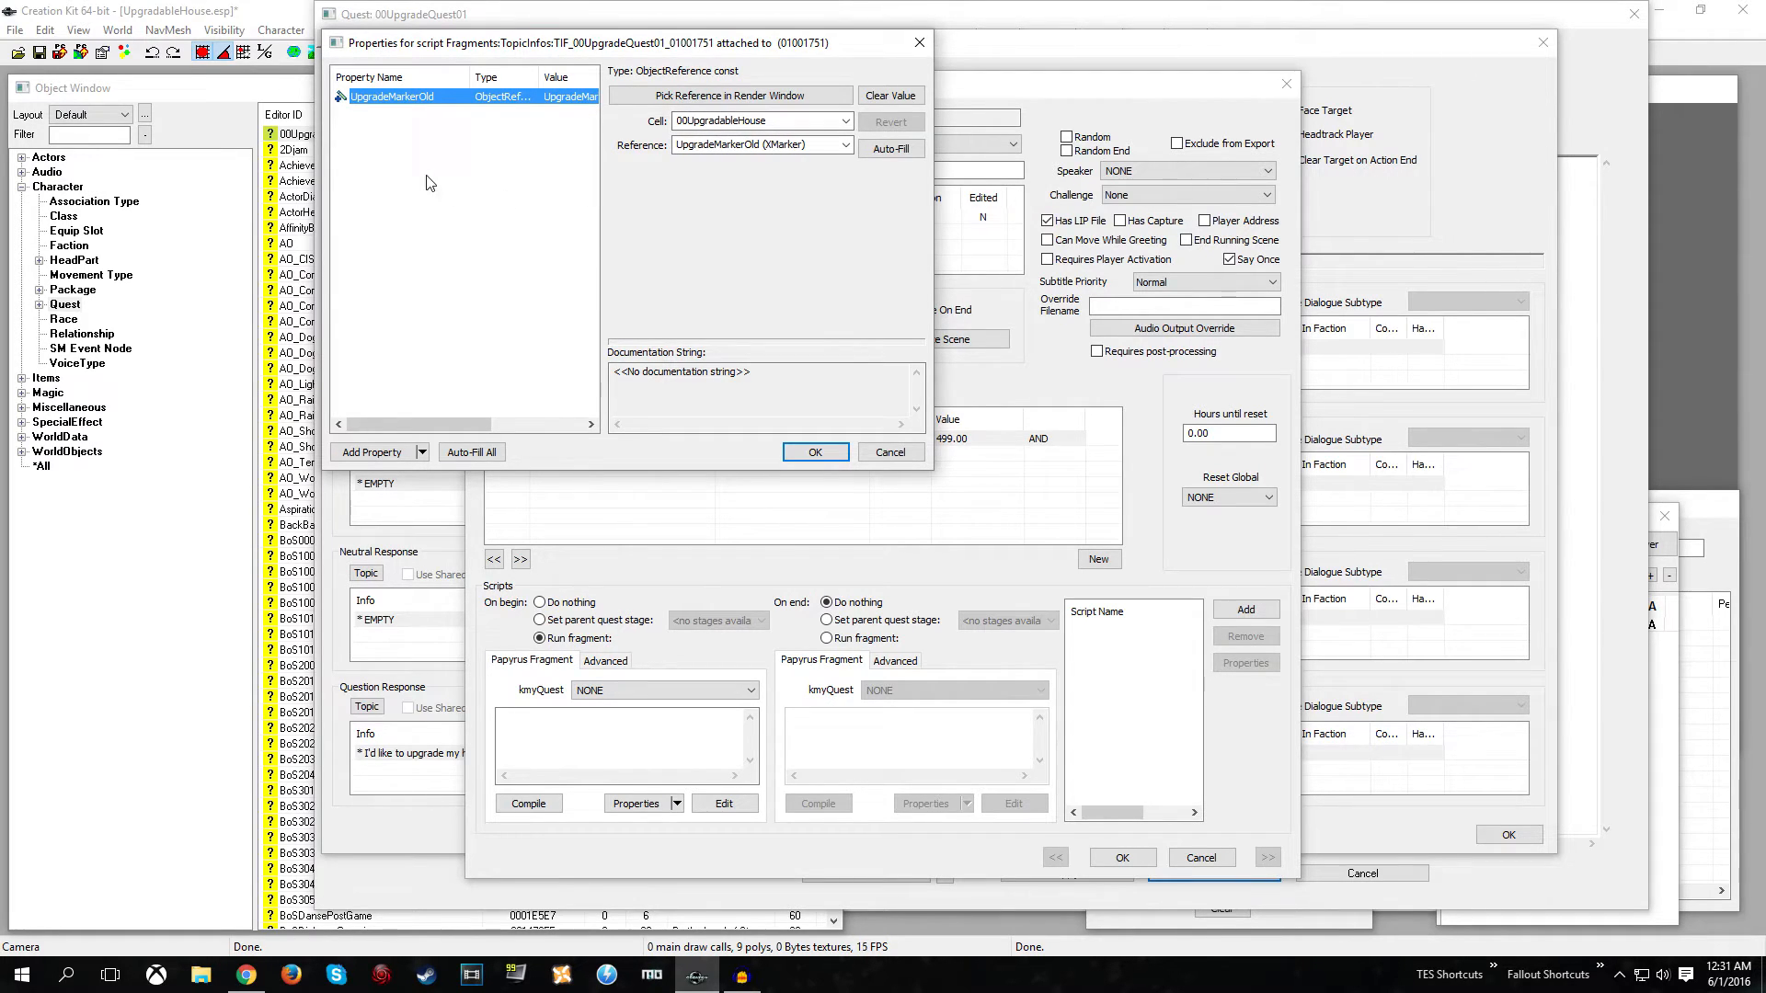
- Add a second ObjectReference property named UpgradeMarkerNew to the fragment script
click(384, 453)
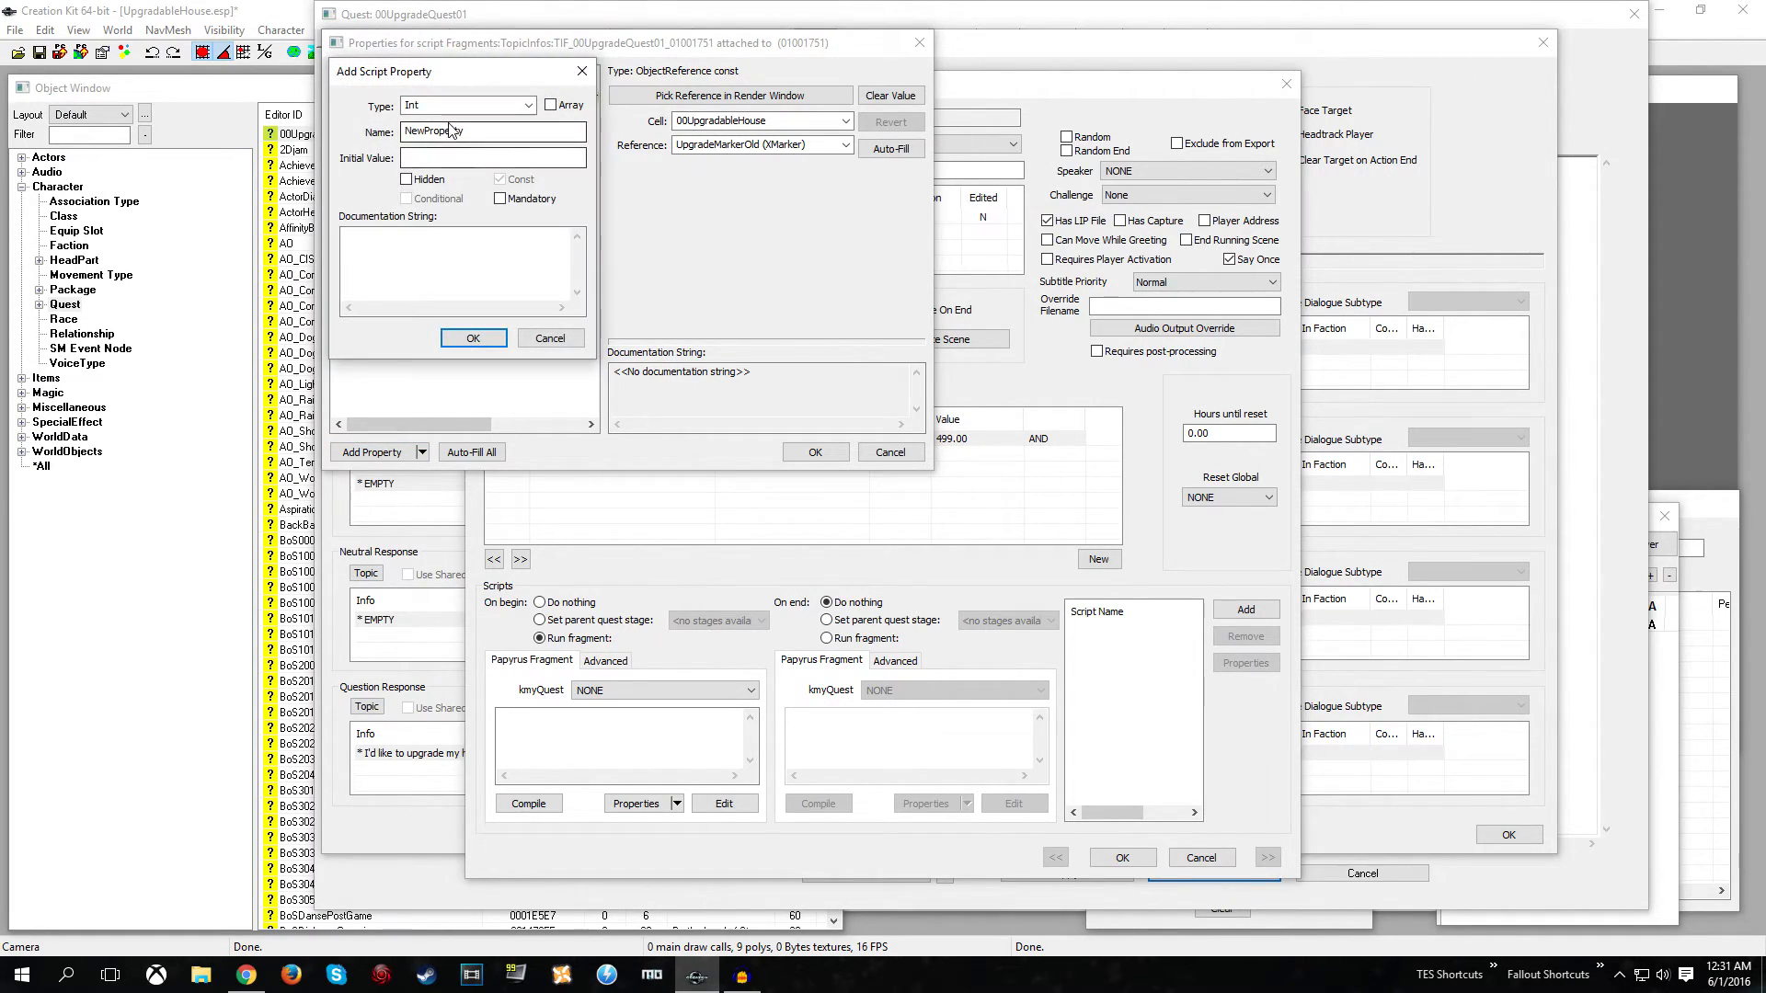
click(529, 105)
text(obj)
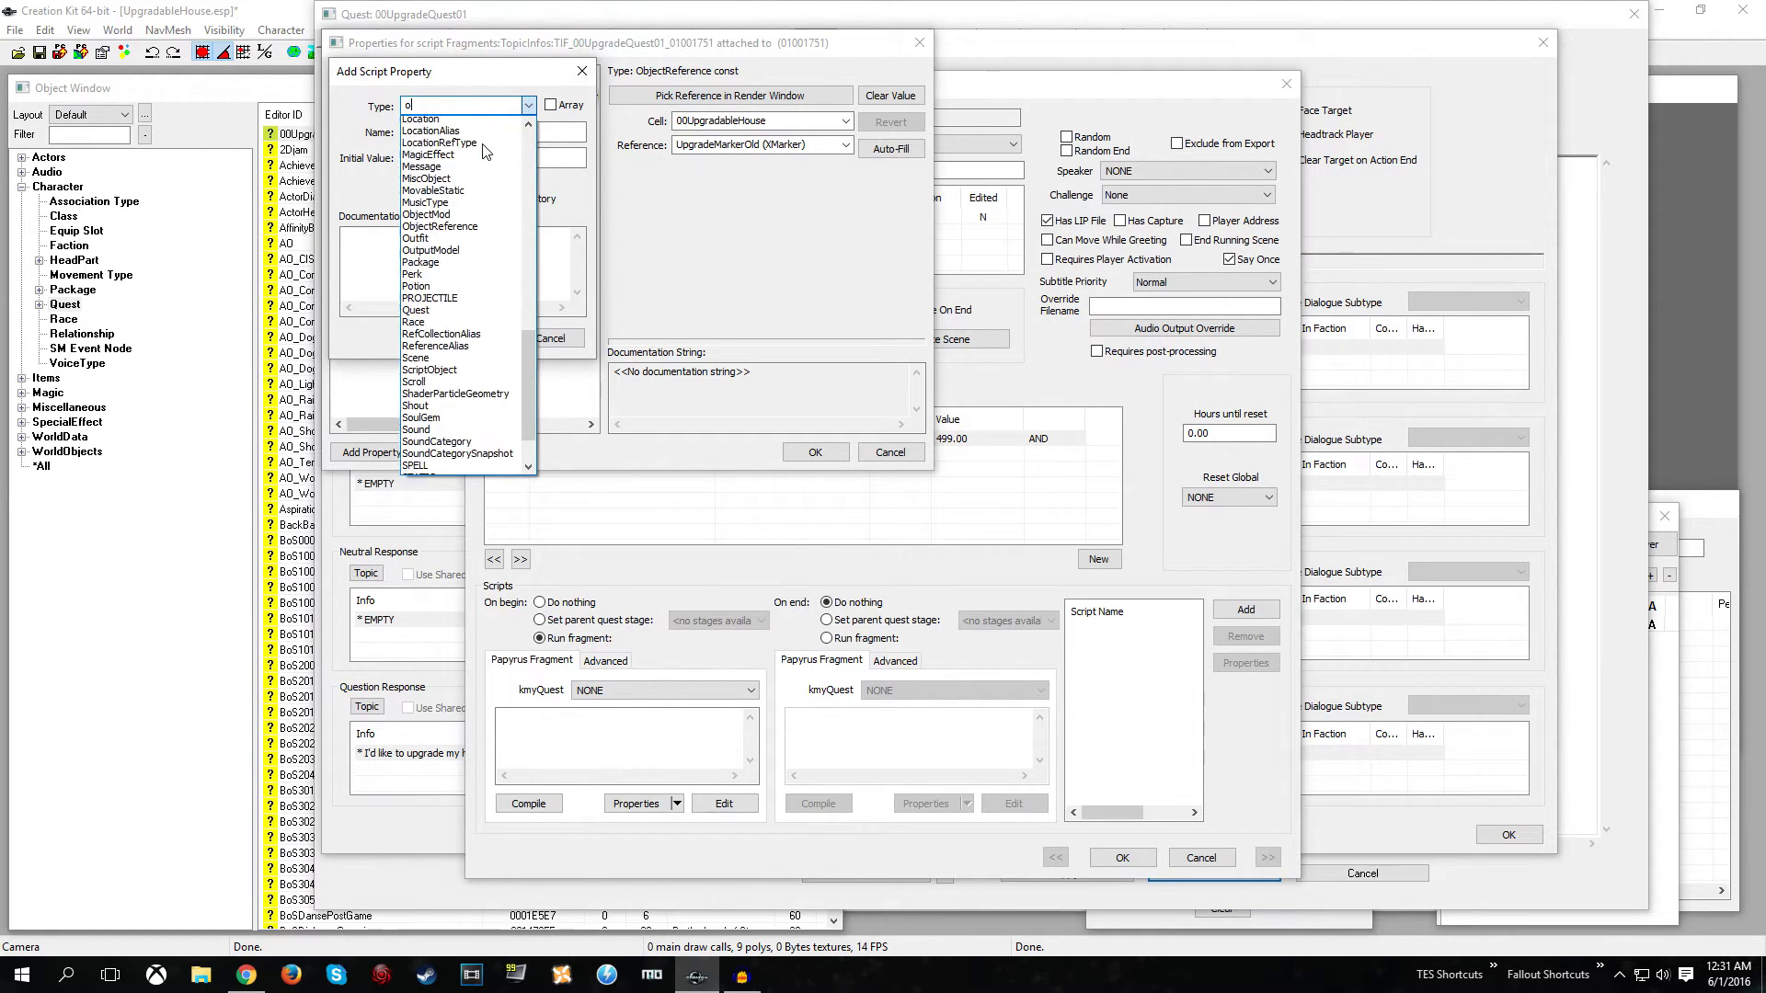
key(Down)
key(Down)
key(Return)
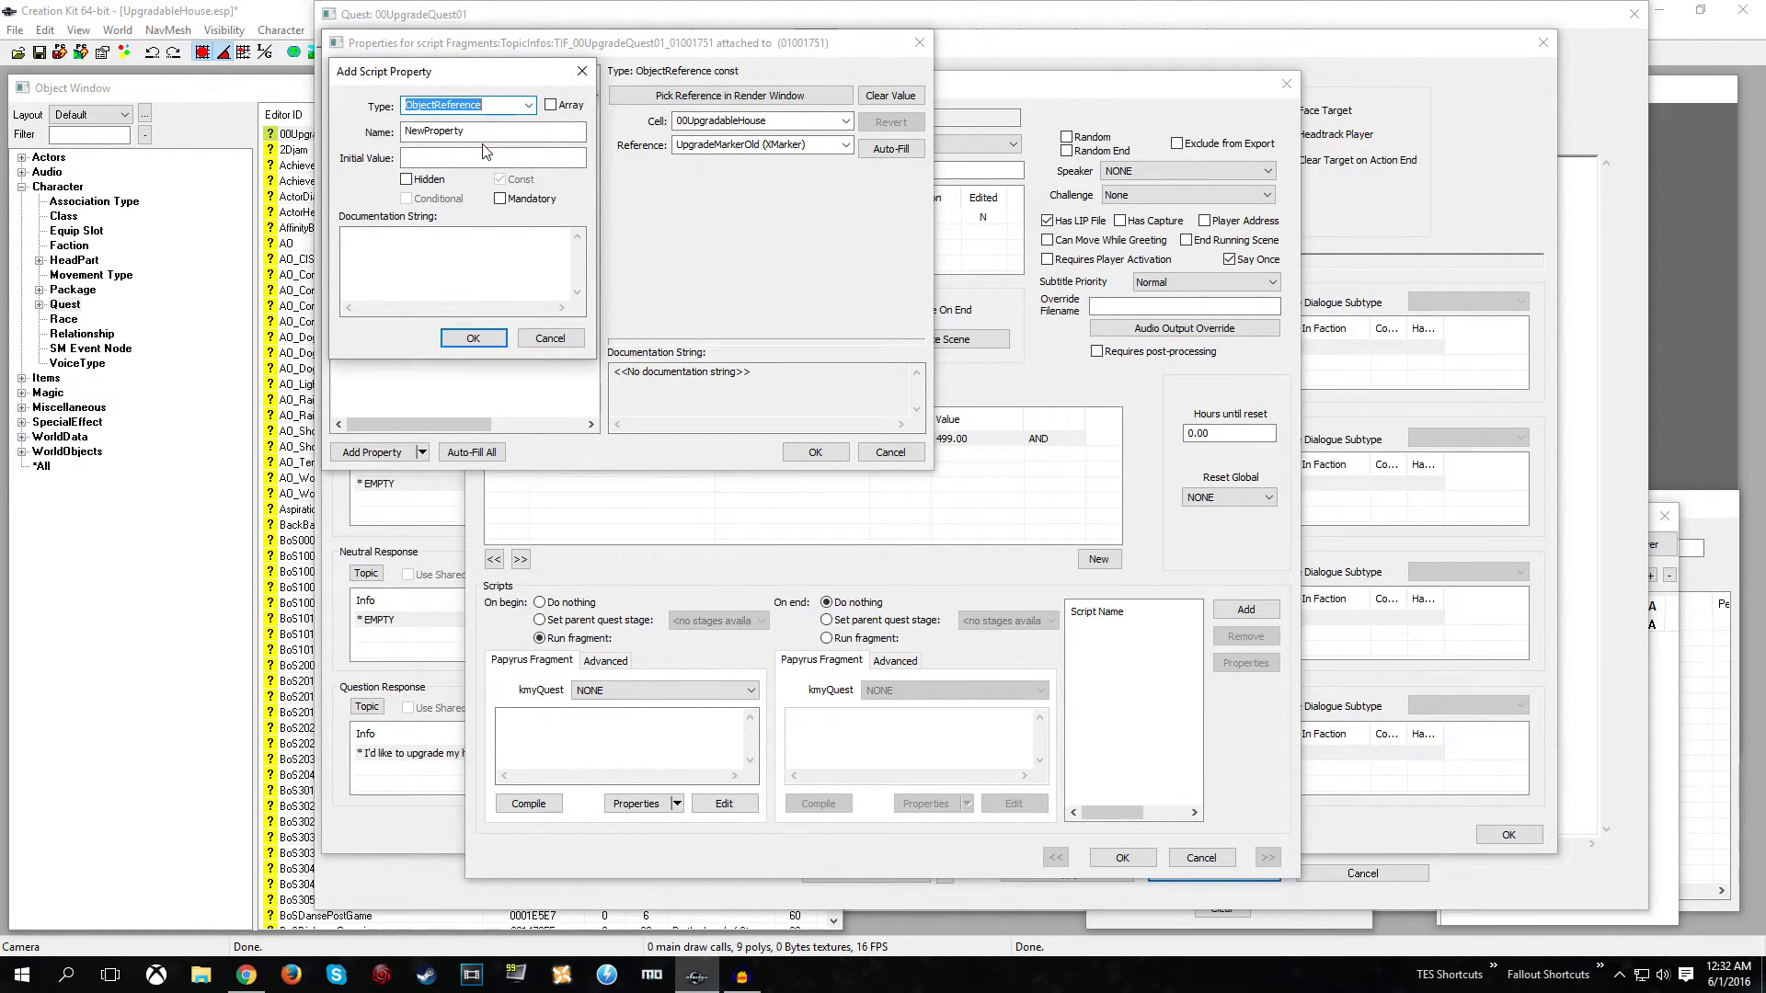
key(Tab)
text(Upgra)
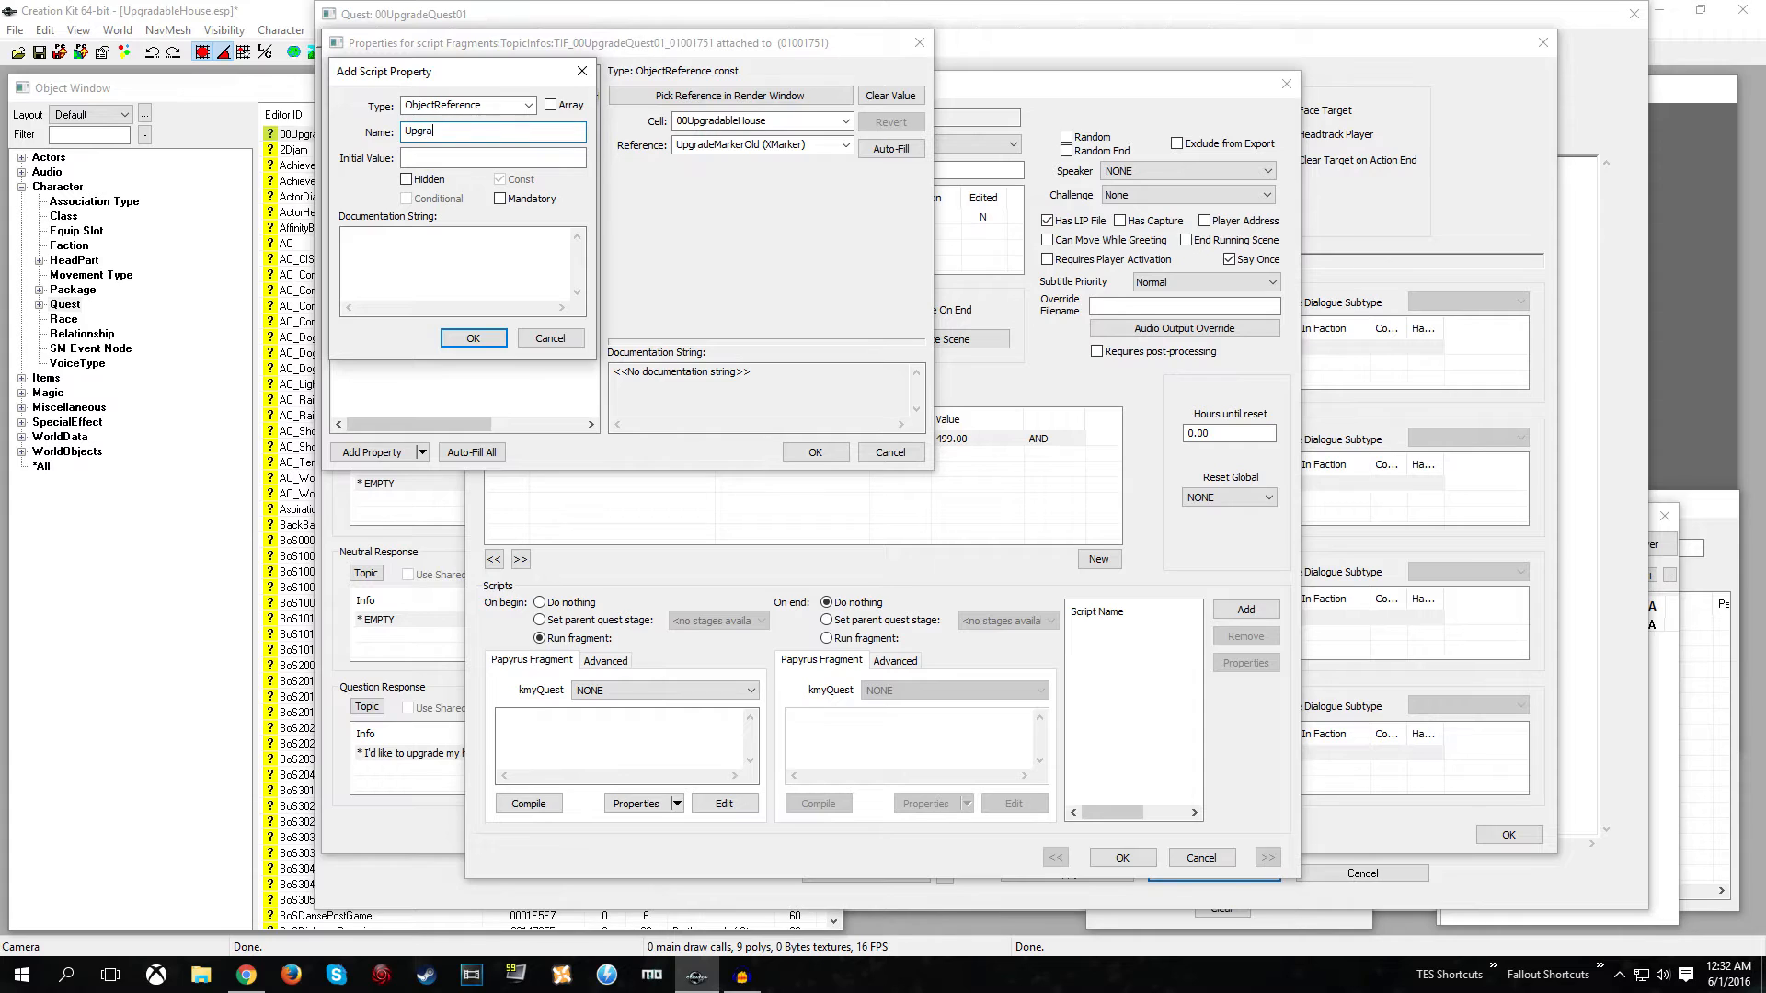
text(deMarkerNew)
click(471, 338)
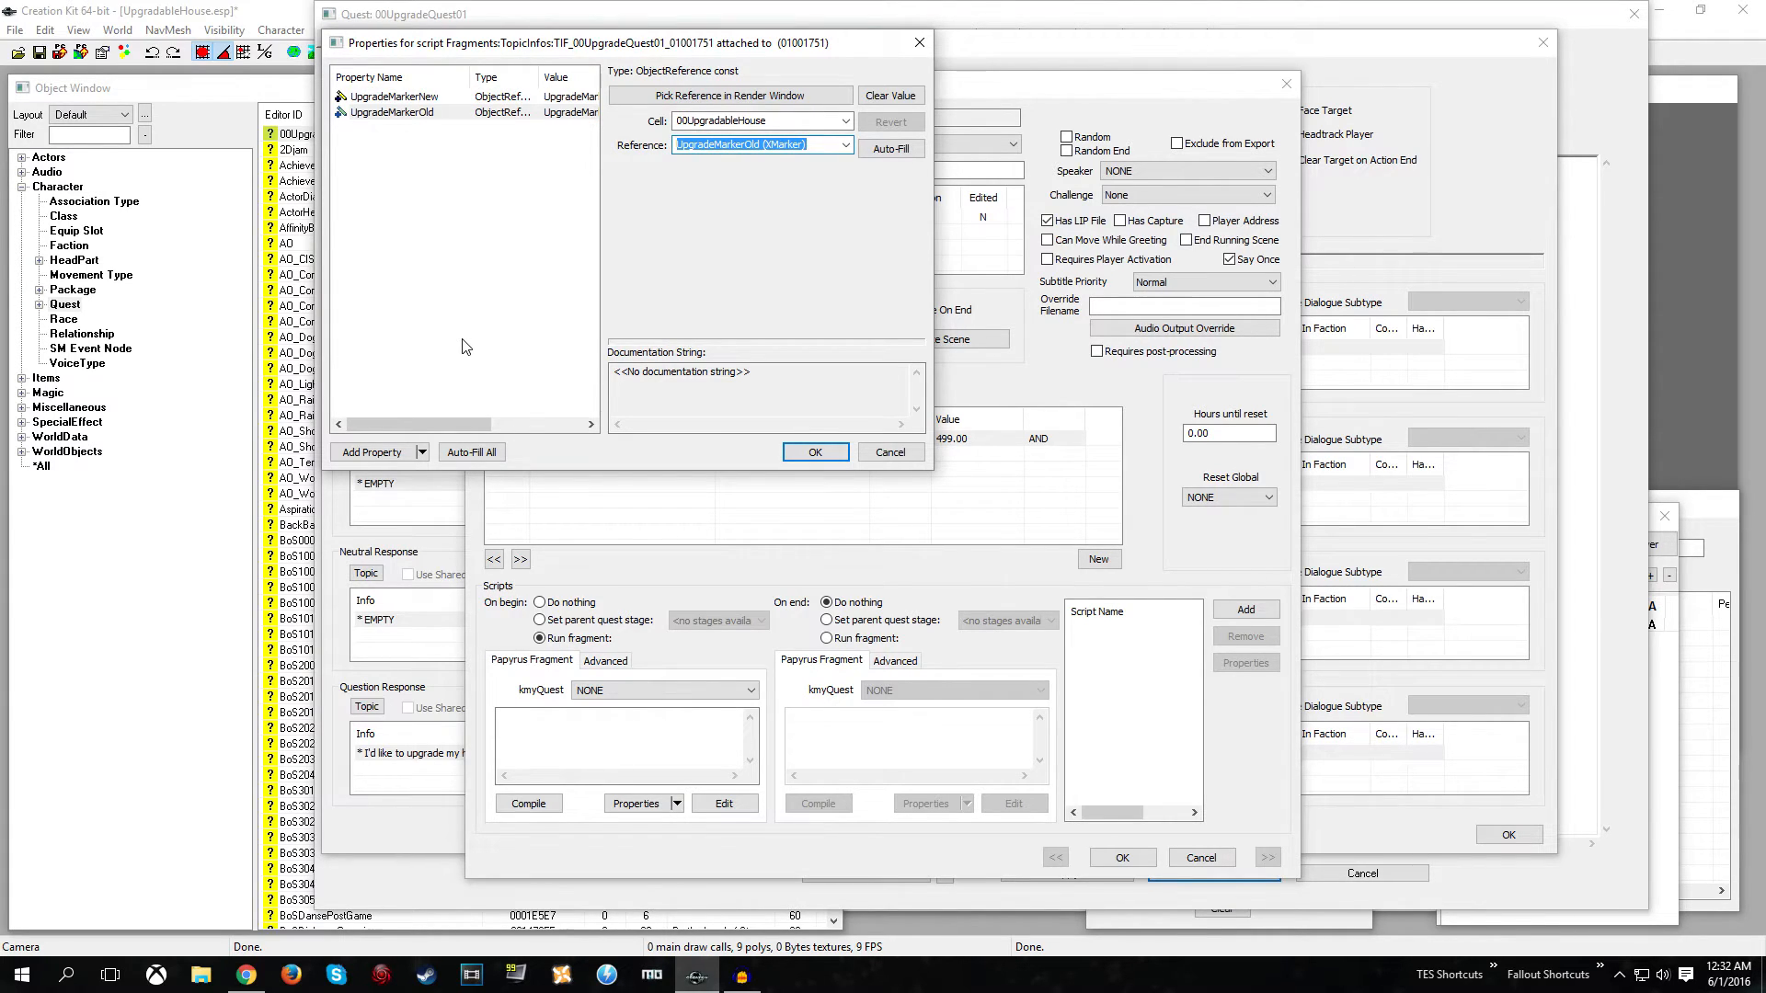
click(434, 98)
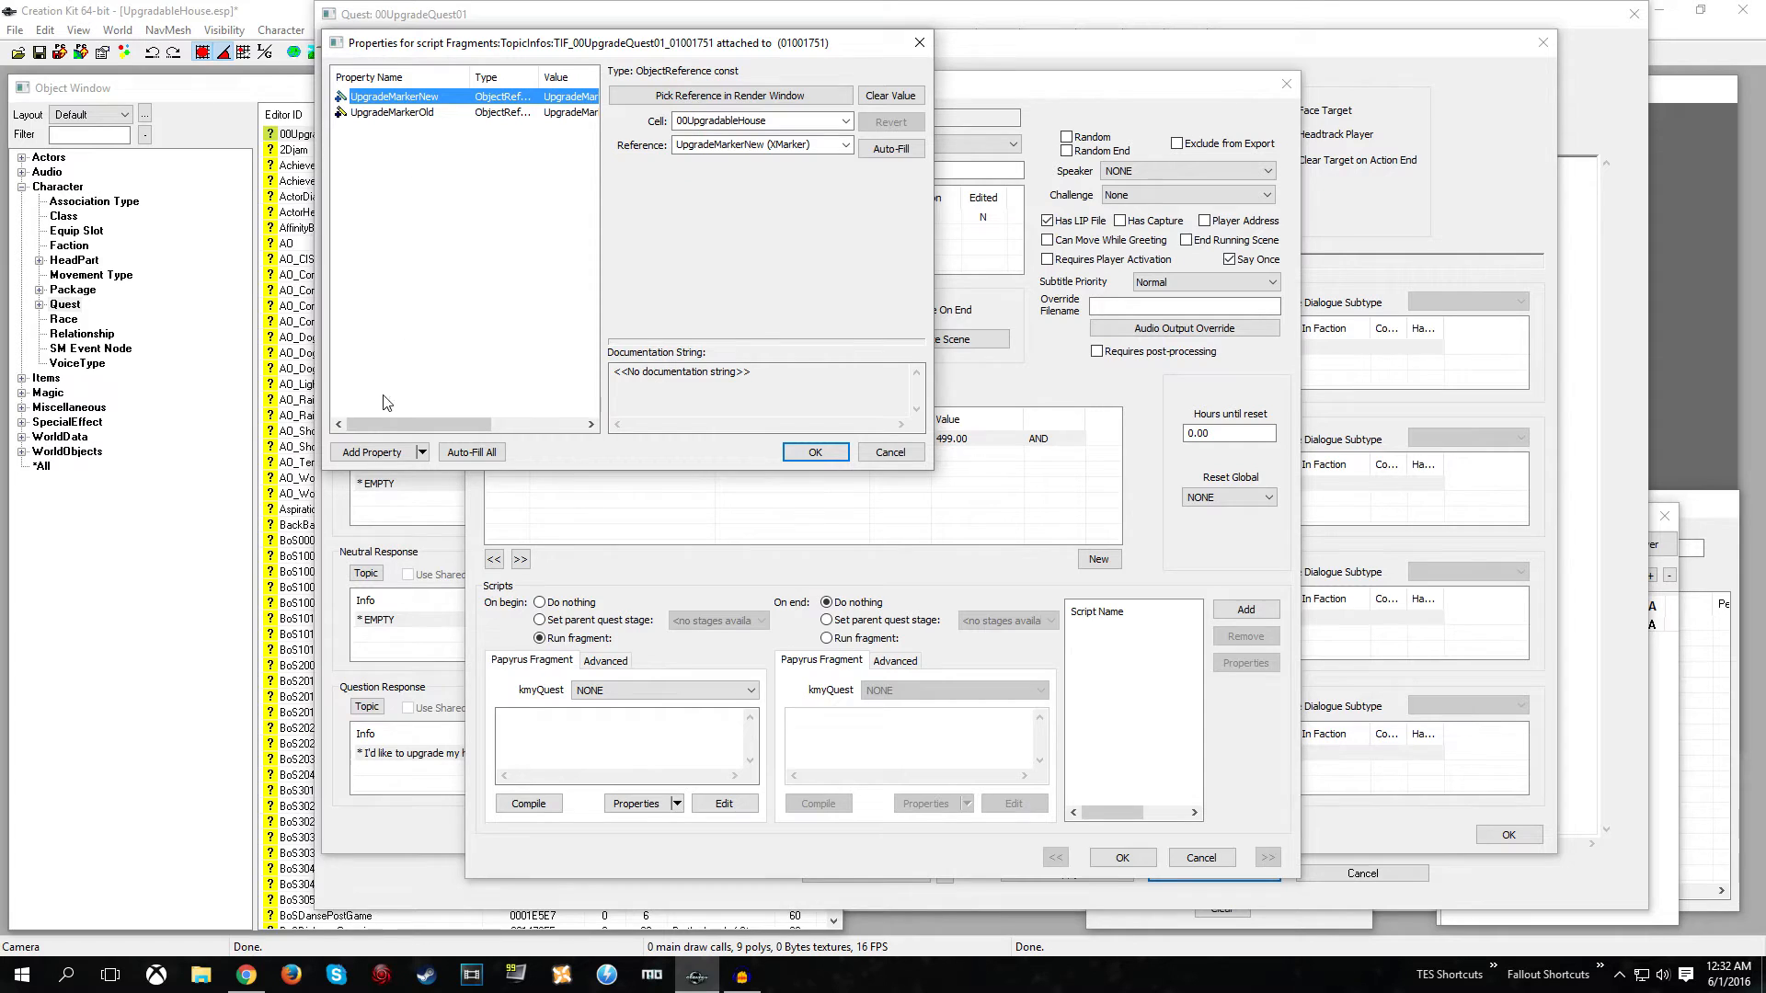
- Add a MiscObject property named caps001 to the fragment script
click(372, 452)
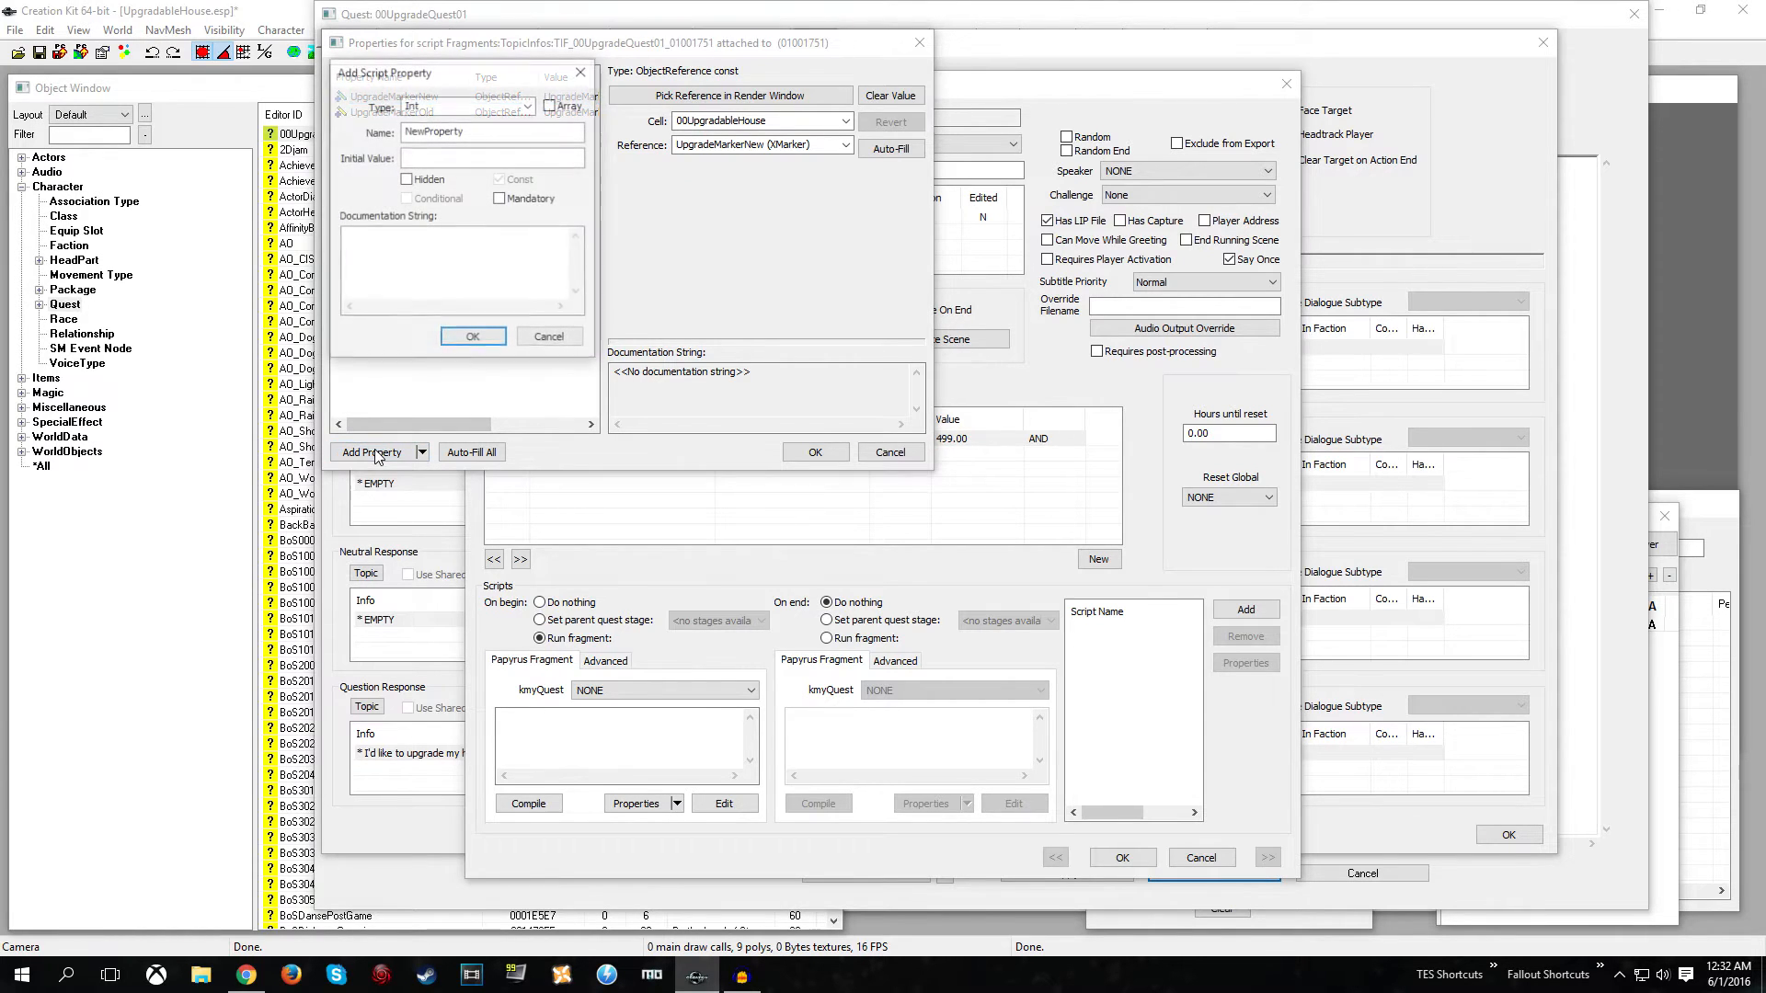
click(528, 106)
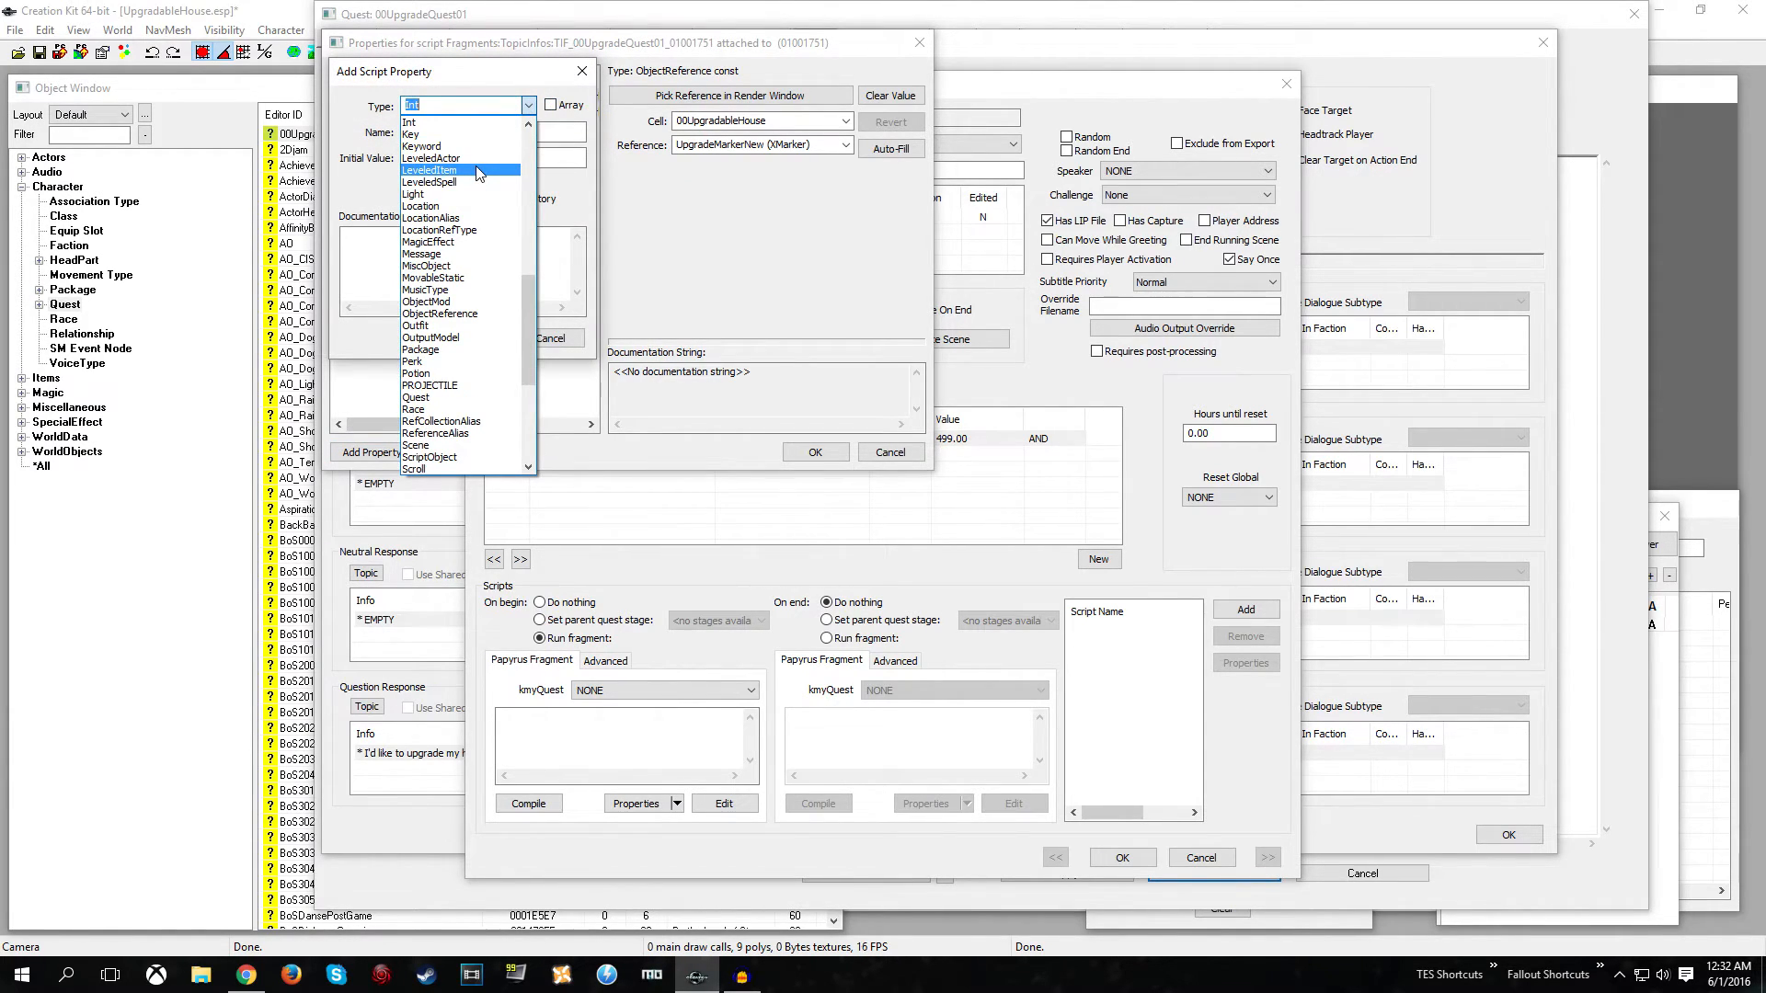
text(misc)
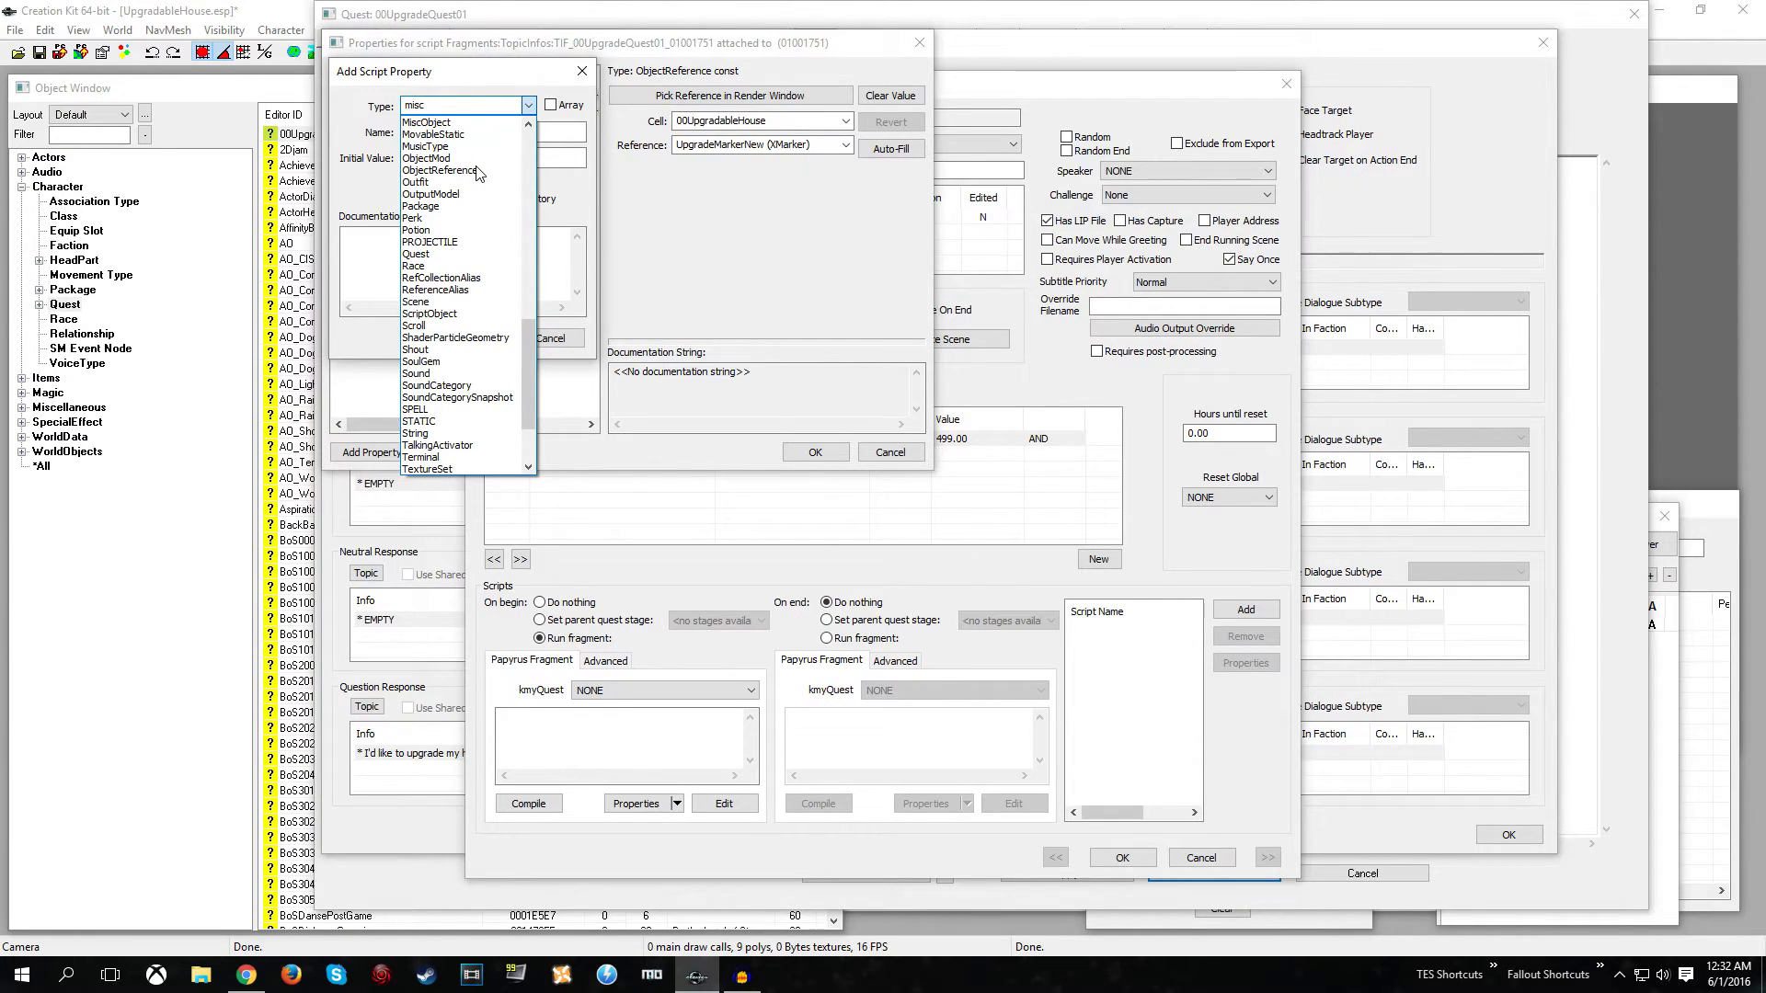
key(Return)
key(Tab)
text(caps001)
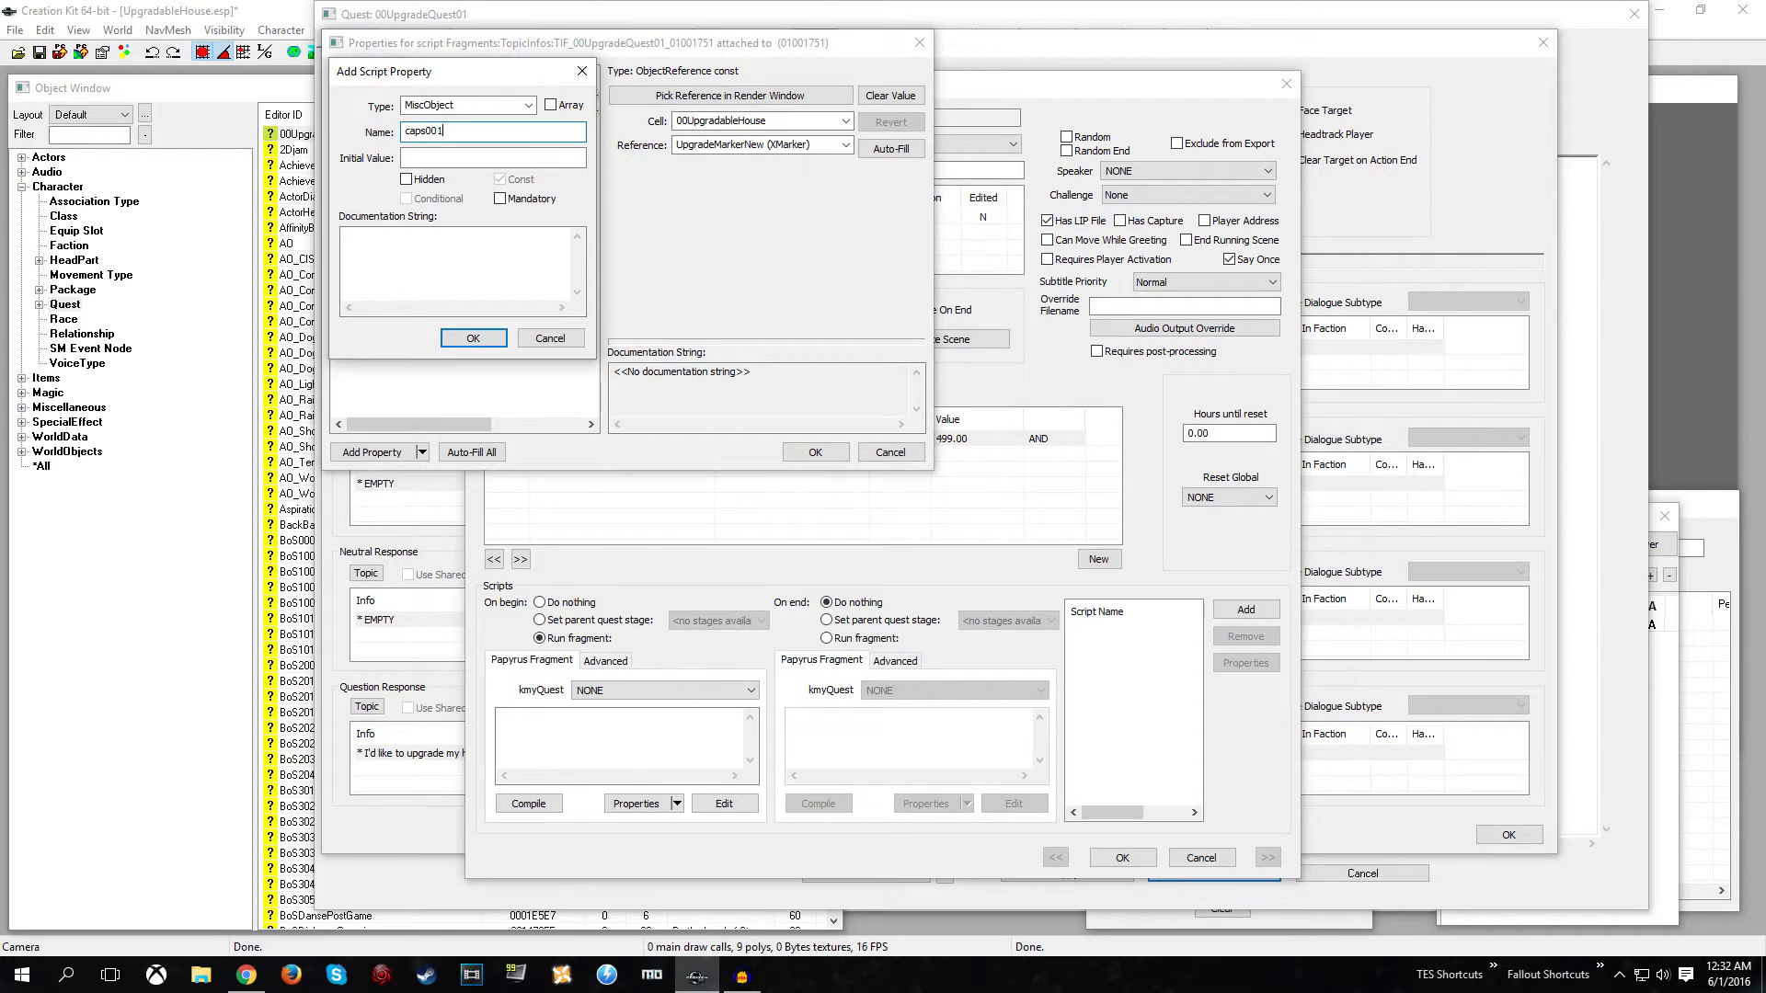
click(472, 339)
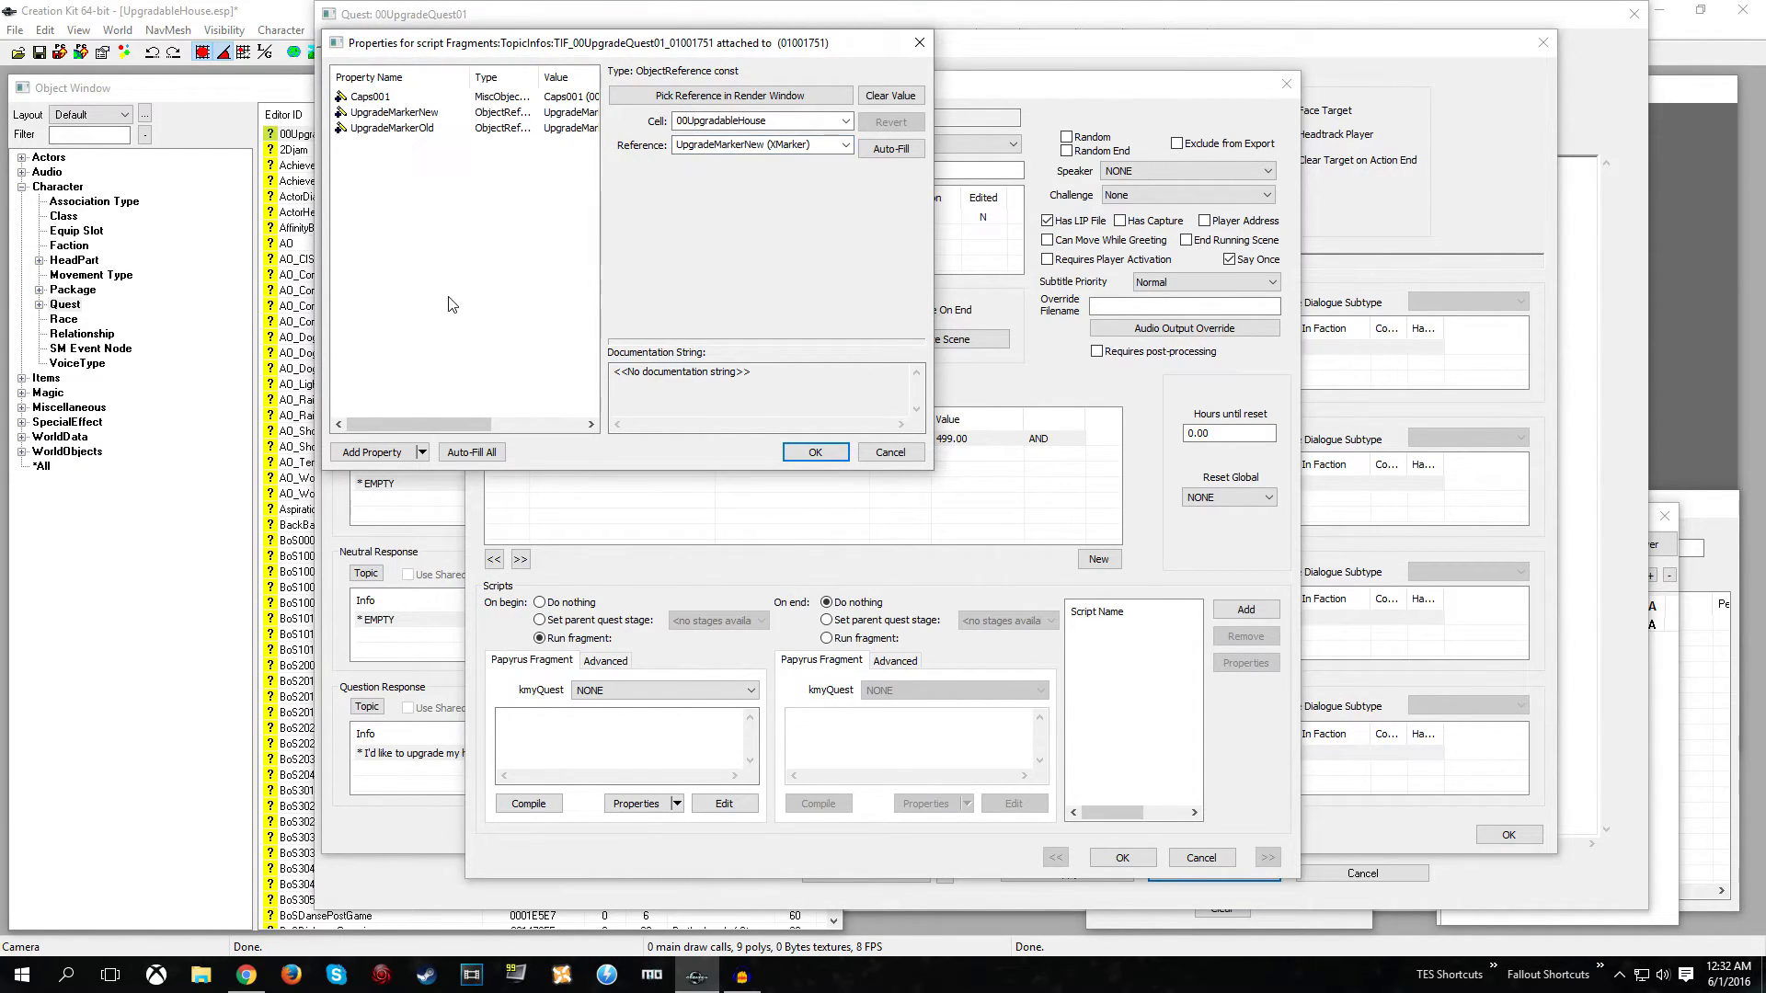
- Add a Quest property named UpgradeQuest to the fragment script
click(387, 454)
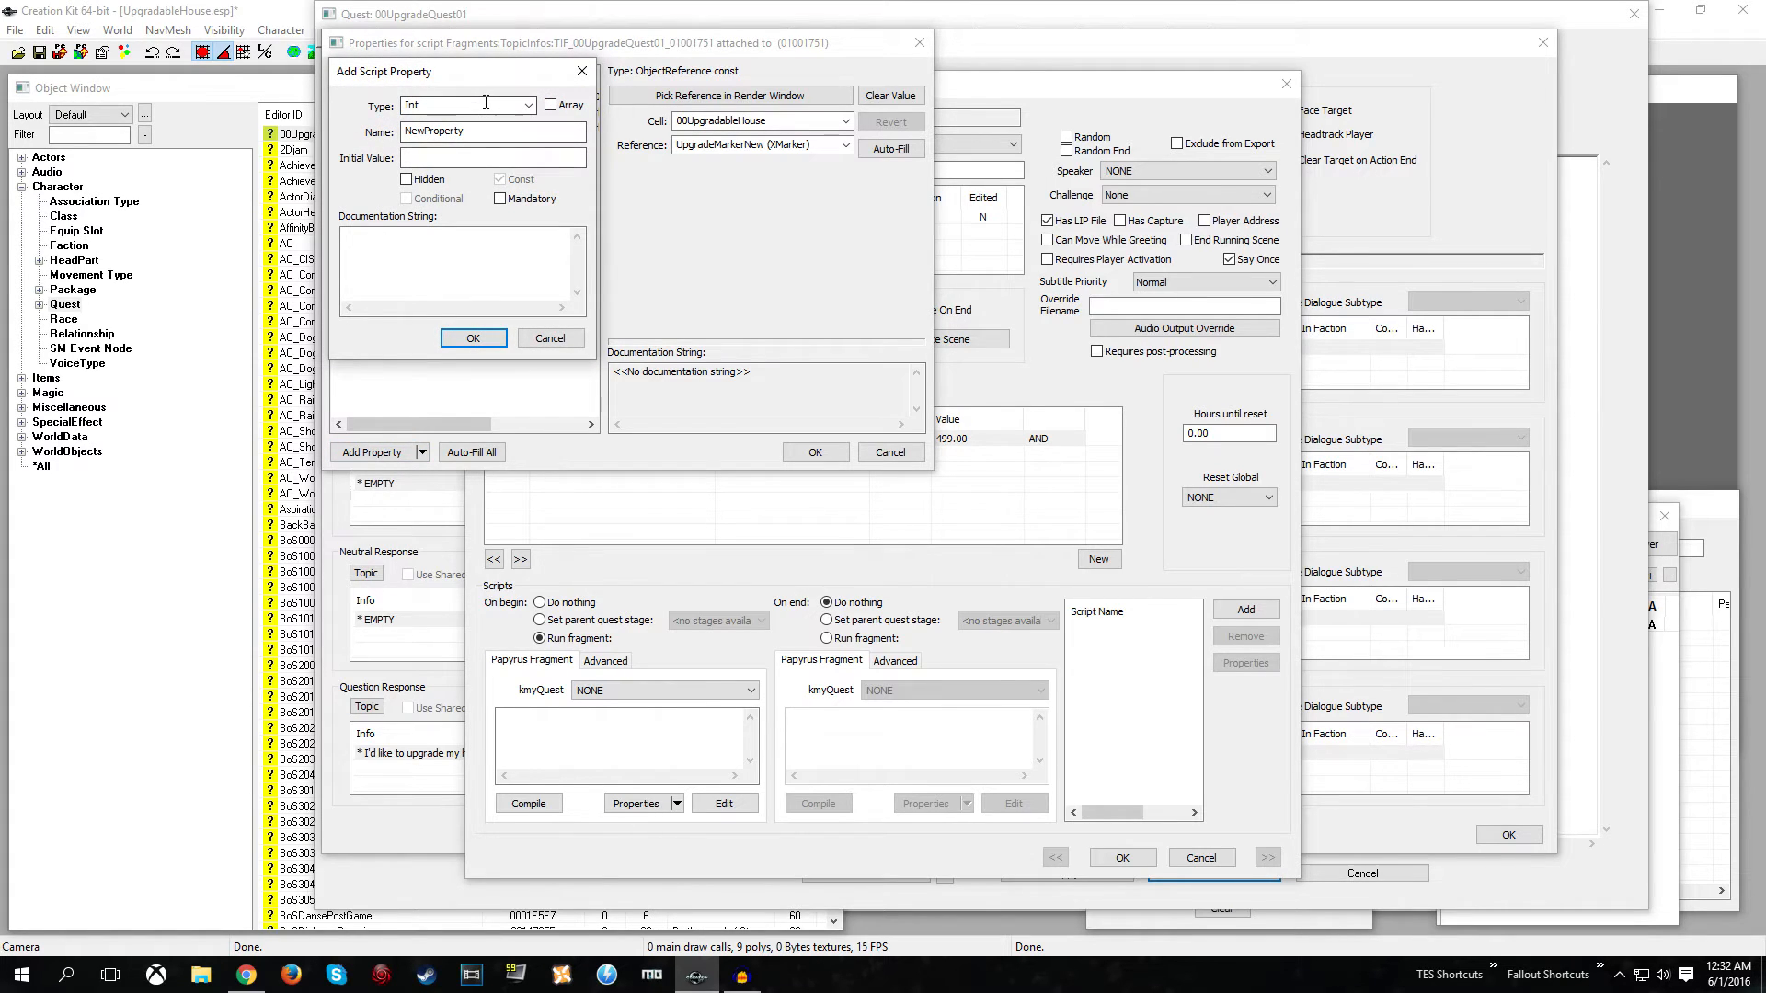
click(529, 105)
text(q)
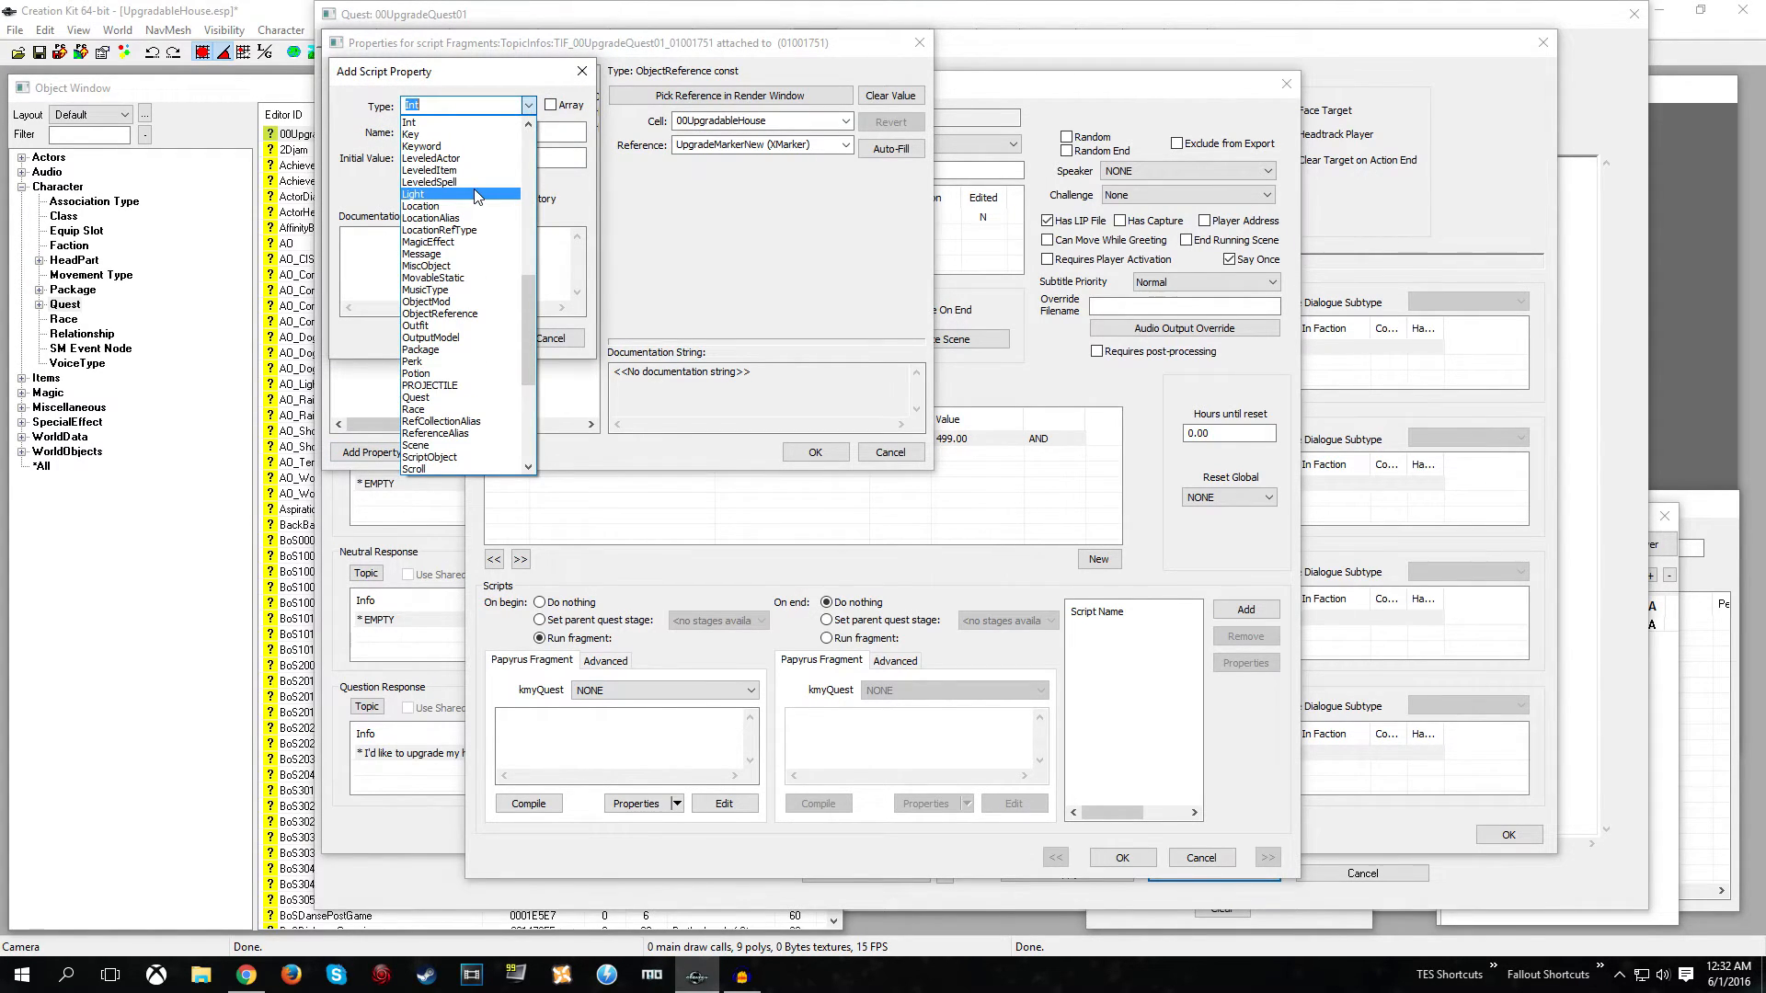
text(uest)
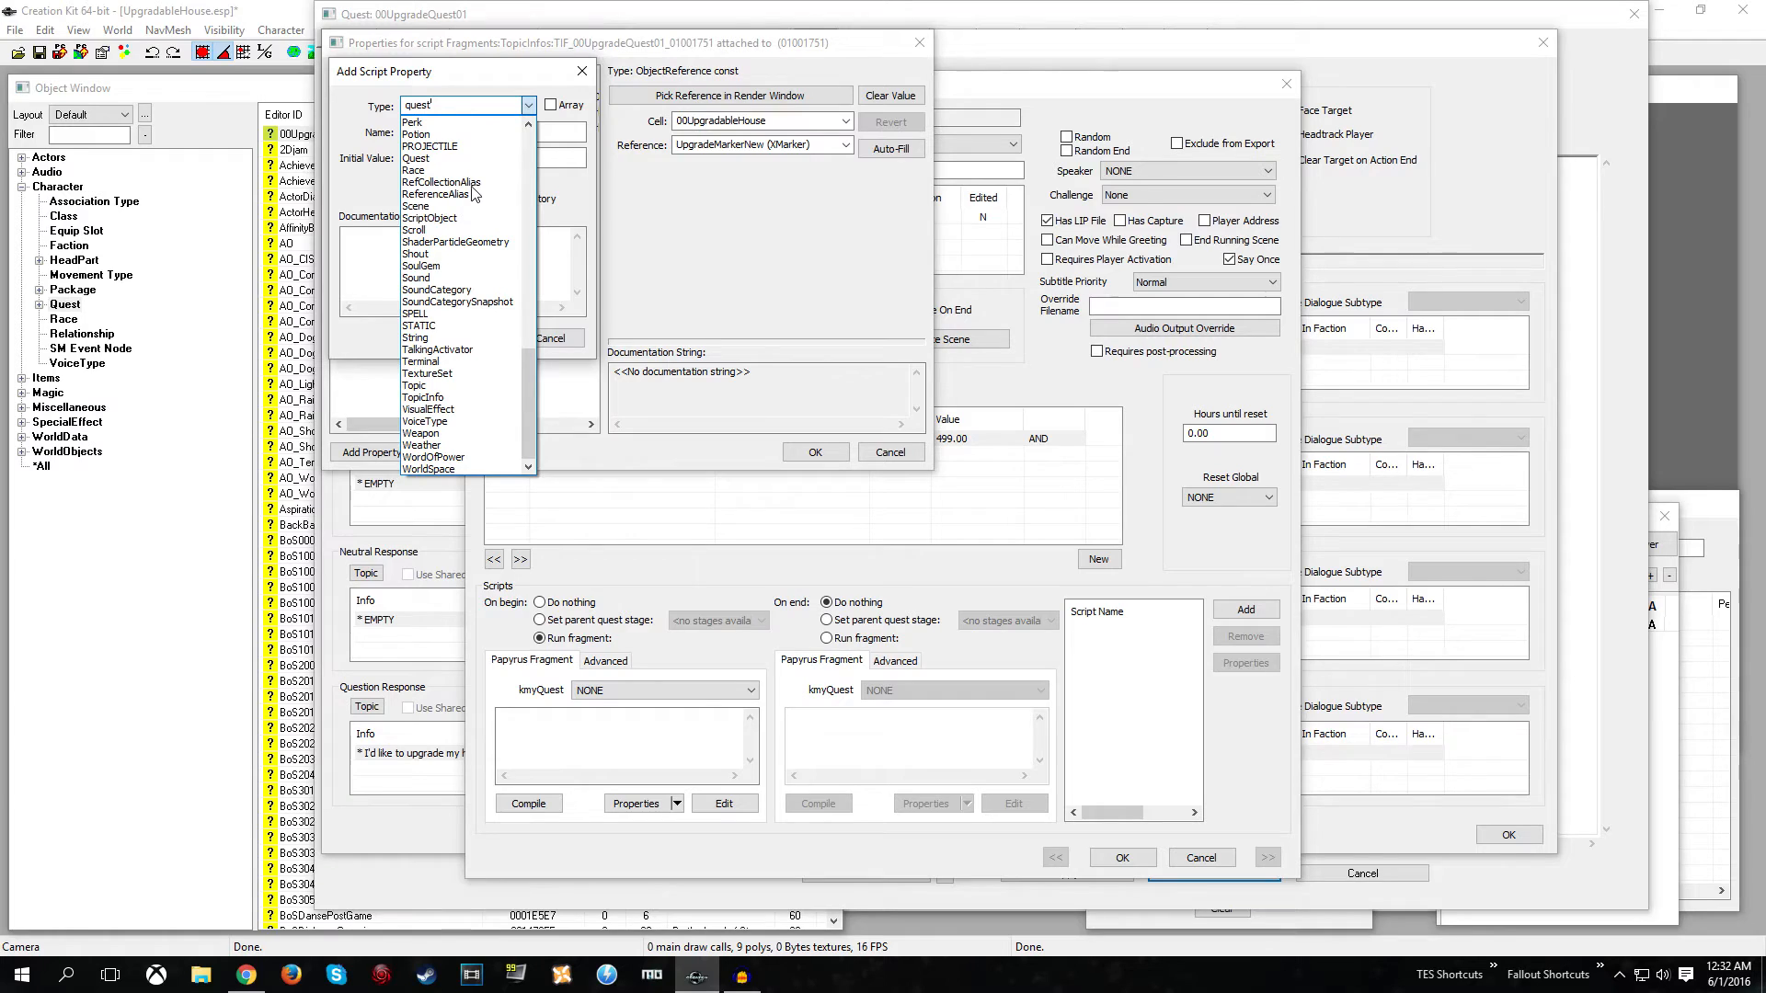
click(442, 158)
double_click(448, 132)
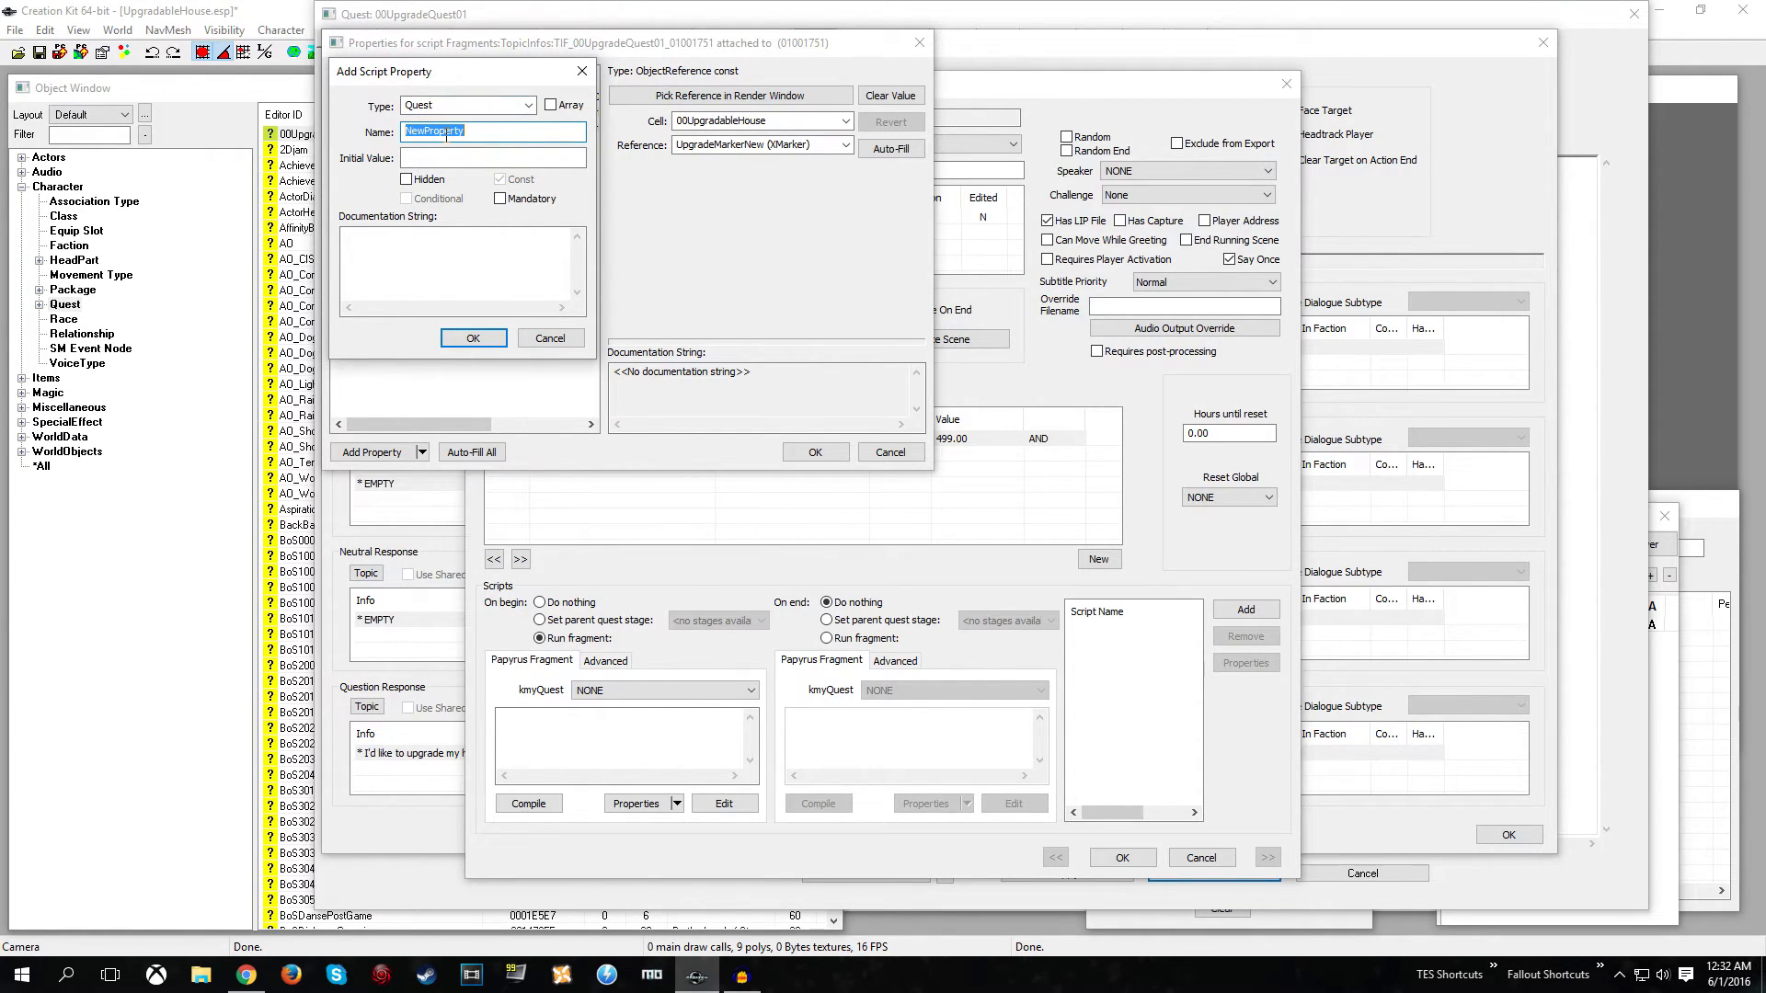
text(UpgradeQuest)
click(467, 339)
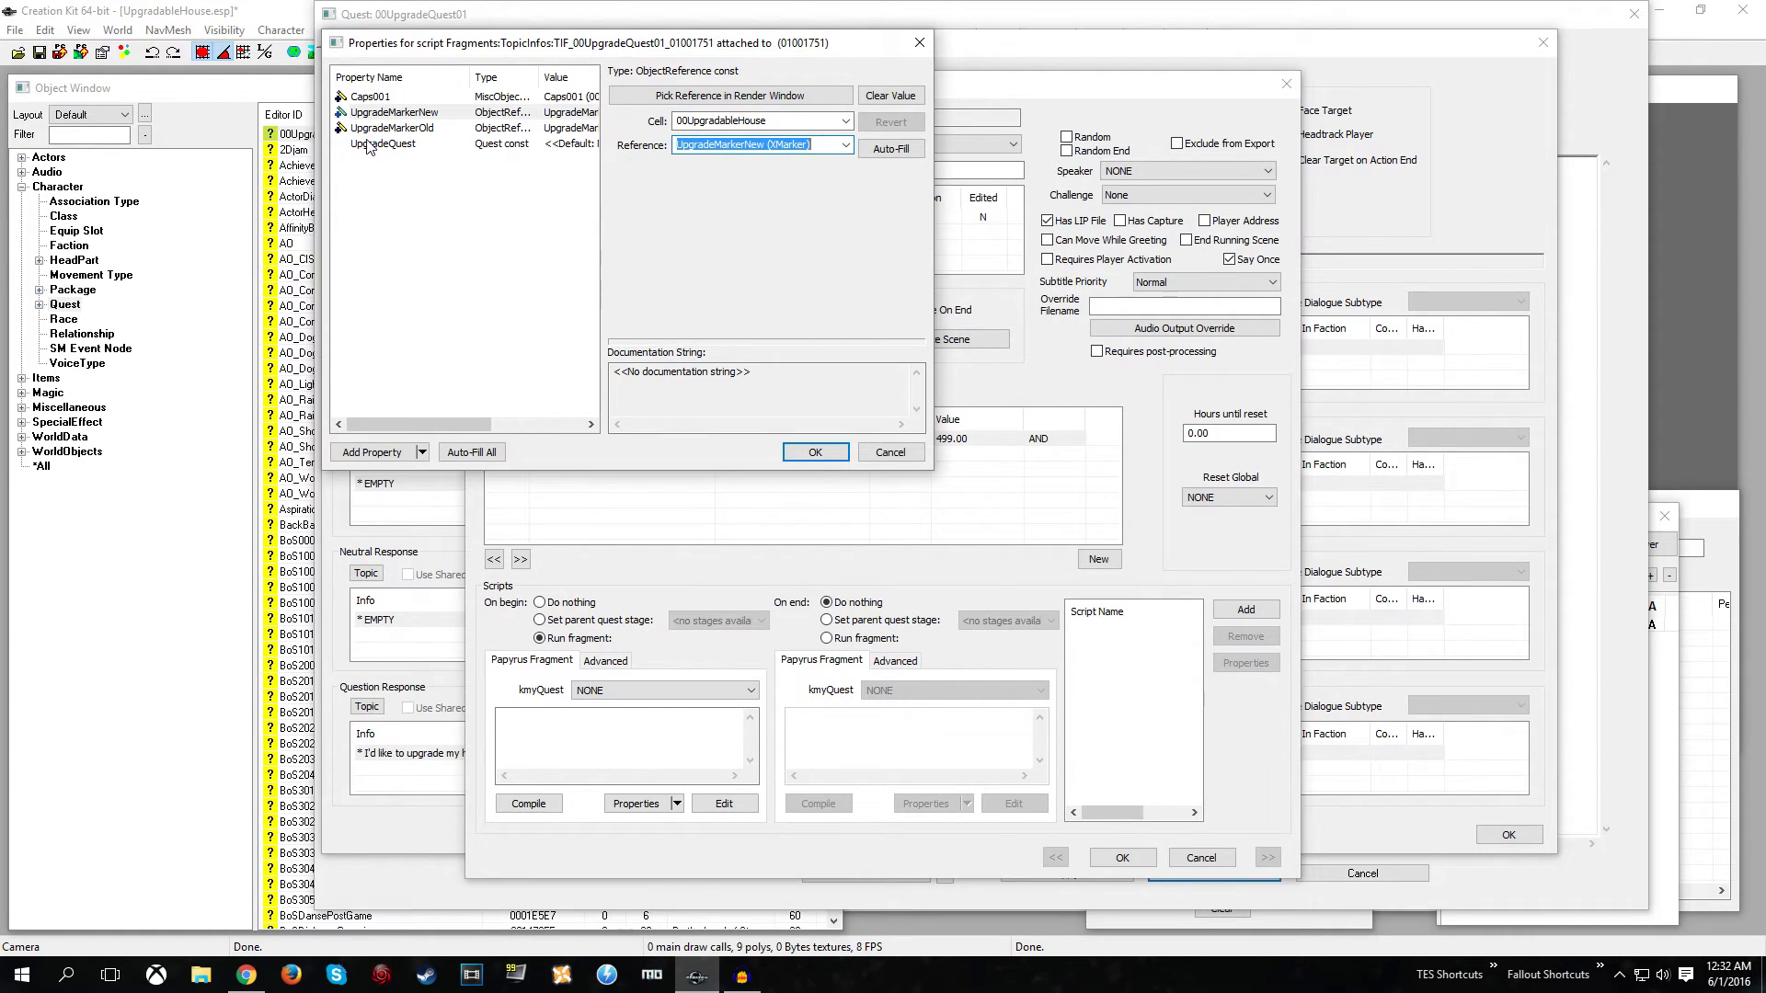
- Assign 00UpgradeQuest01 as the value of the UpgradeQuest property and accept the script properties
click(383, 144)
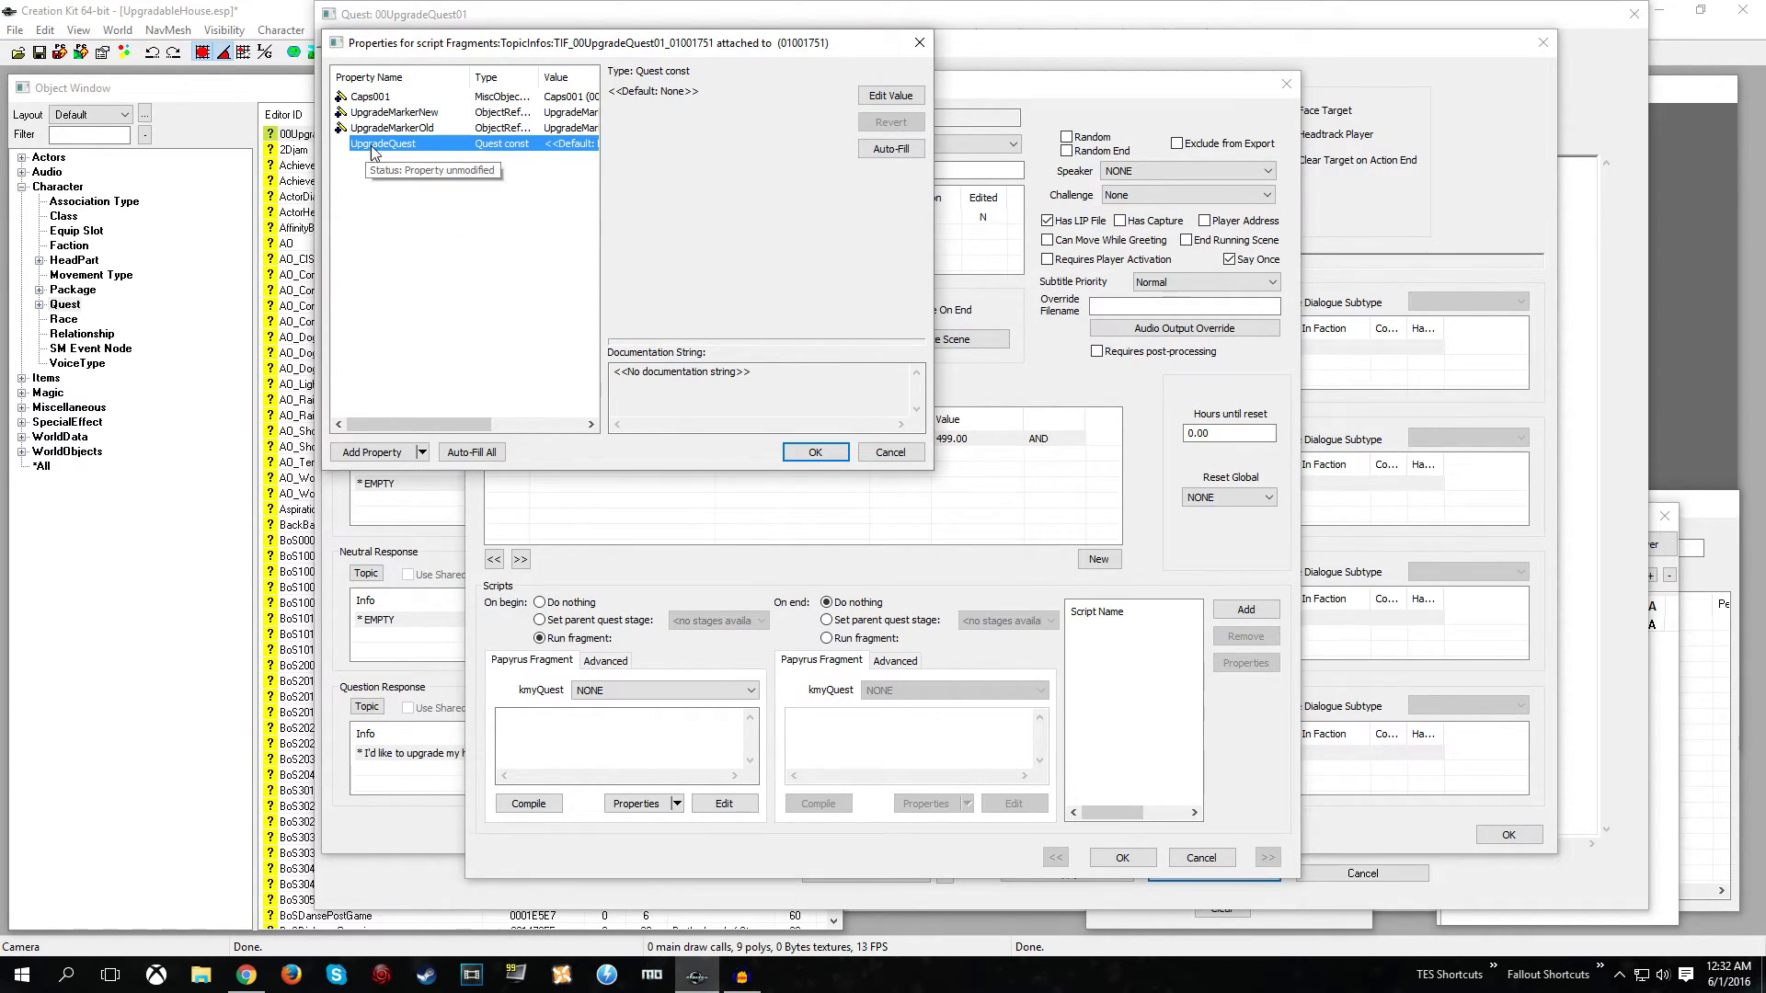
click(889, 96)
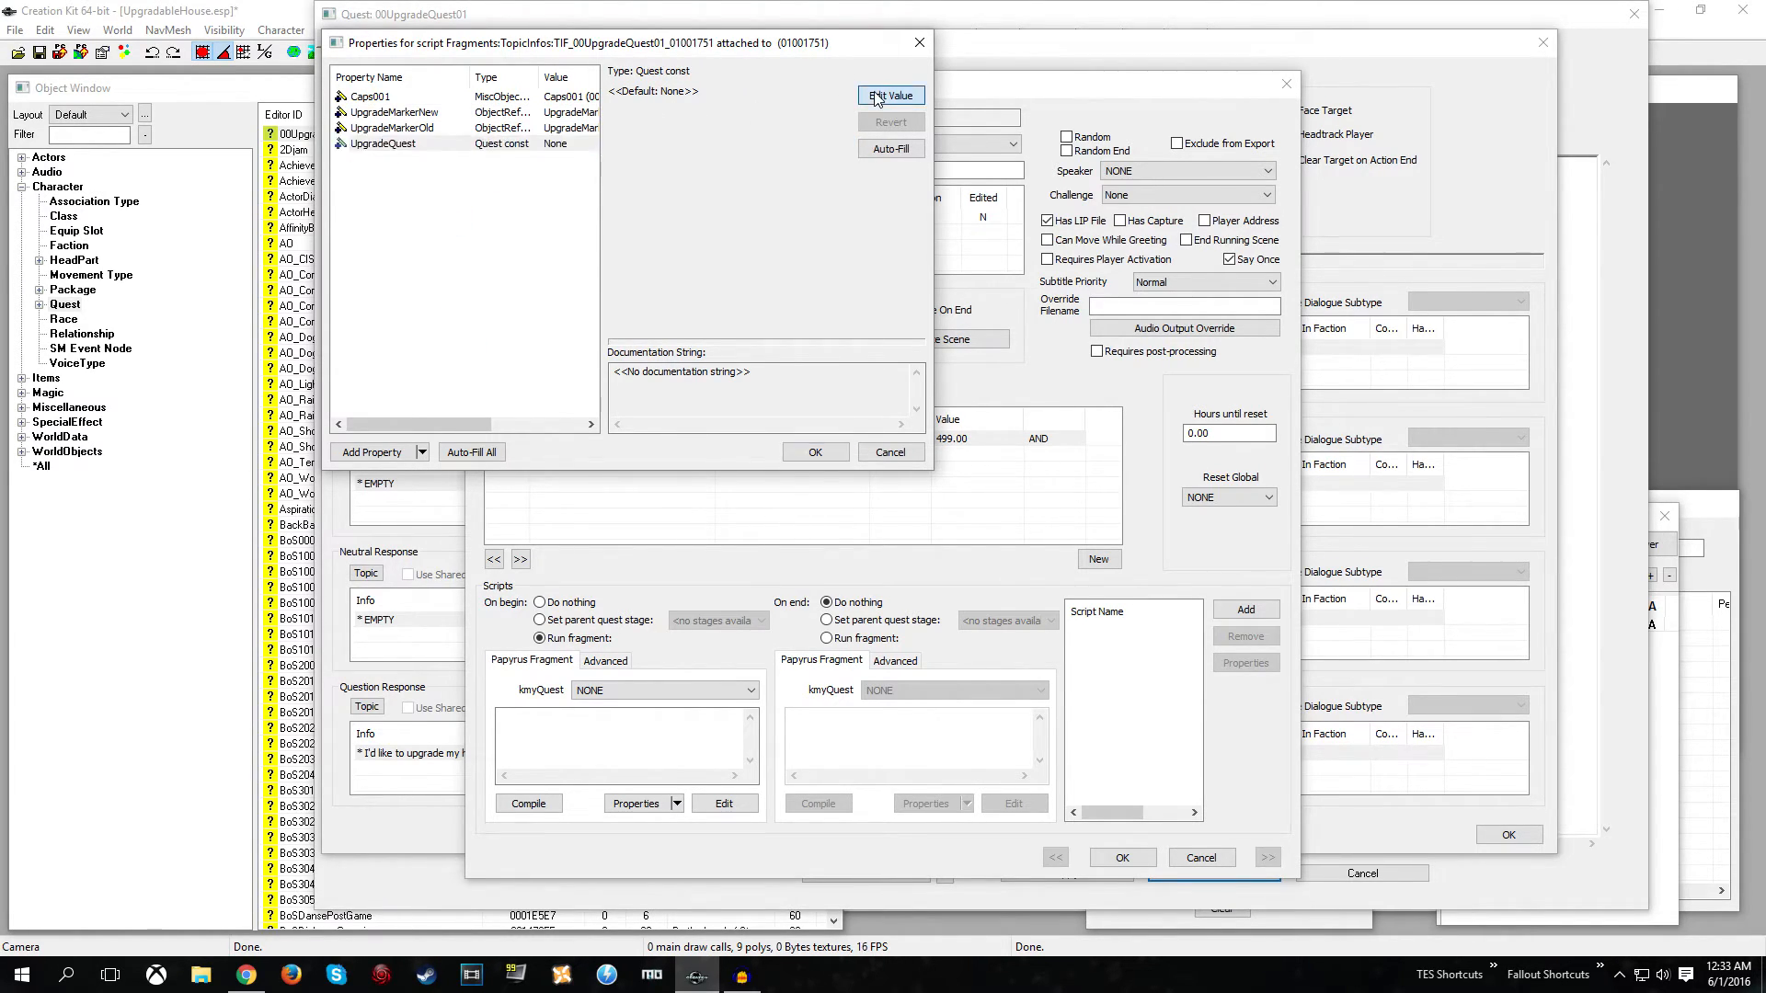
click(729, 123)
click(729, 149)
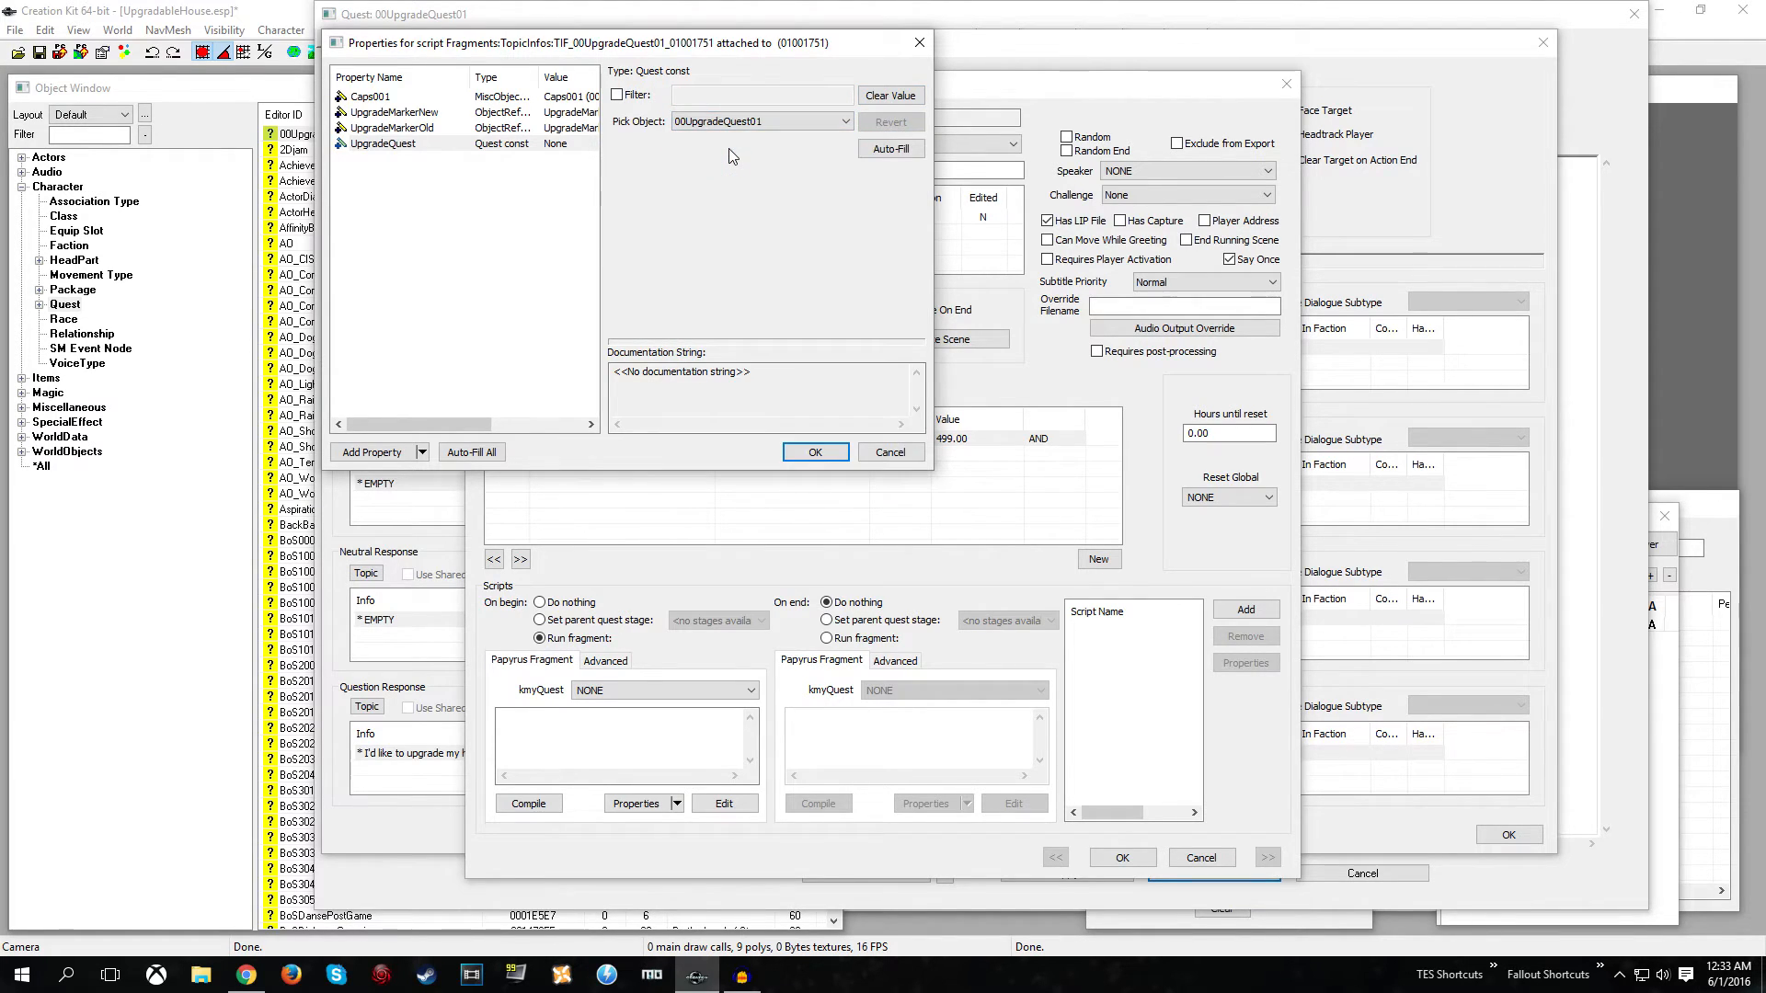
click(815, 452)
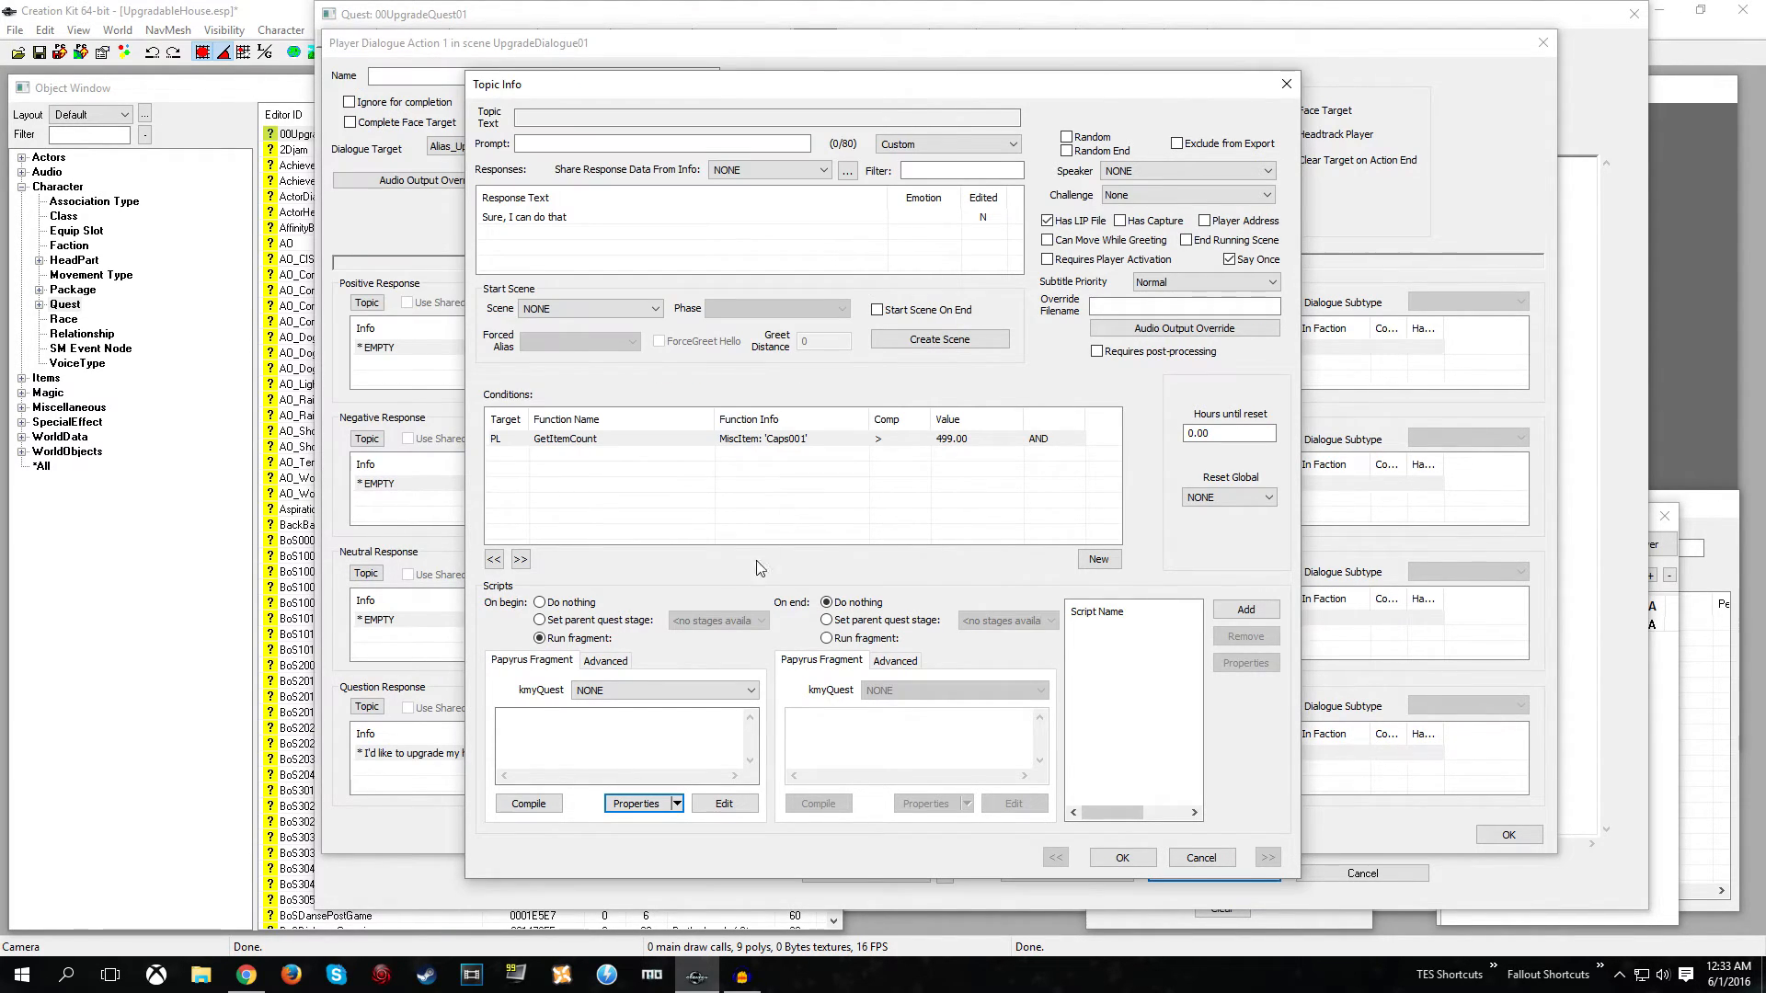
- Write the fragment lines game.getPlayer().removeItem(caps001, 500) and upgradeMarkerOld.disable() in the On begin script
click(559, 733)
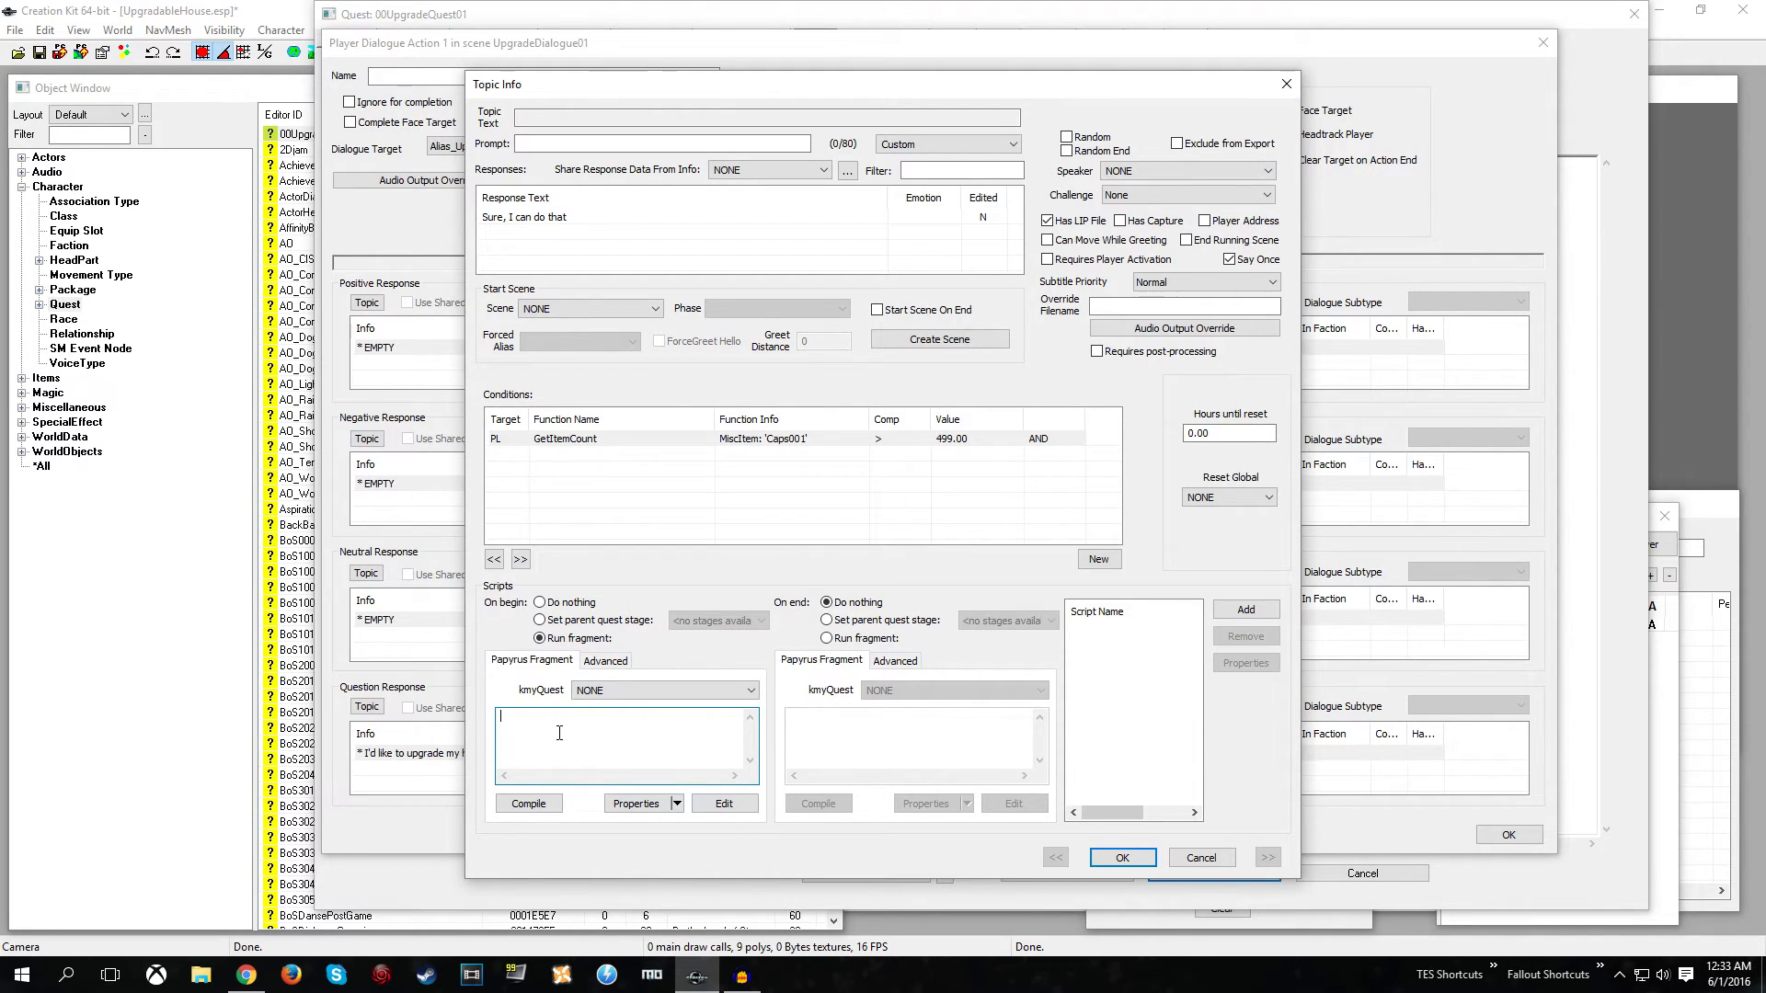
text(game.getPlayer().removeItem(caps001)
text(, 500)
key(Return)
text(upgradeMarek)
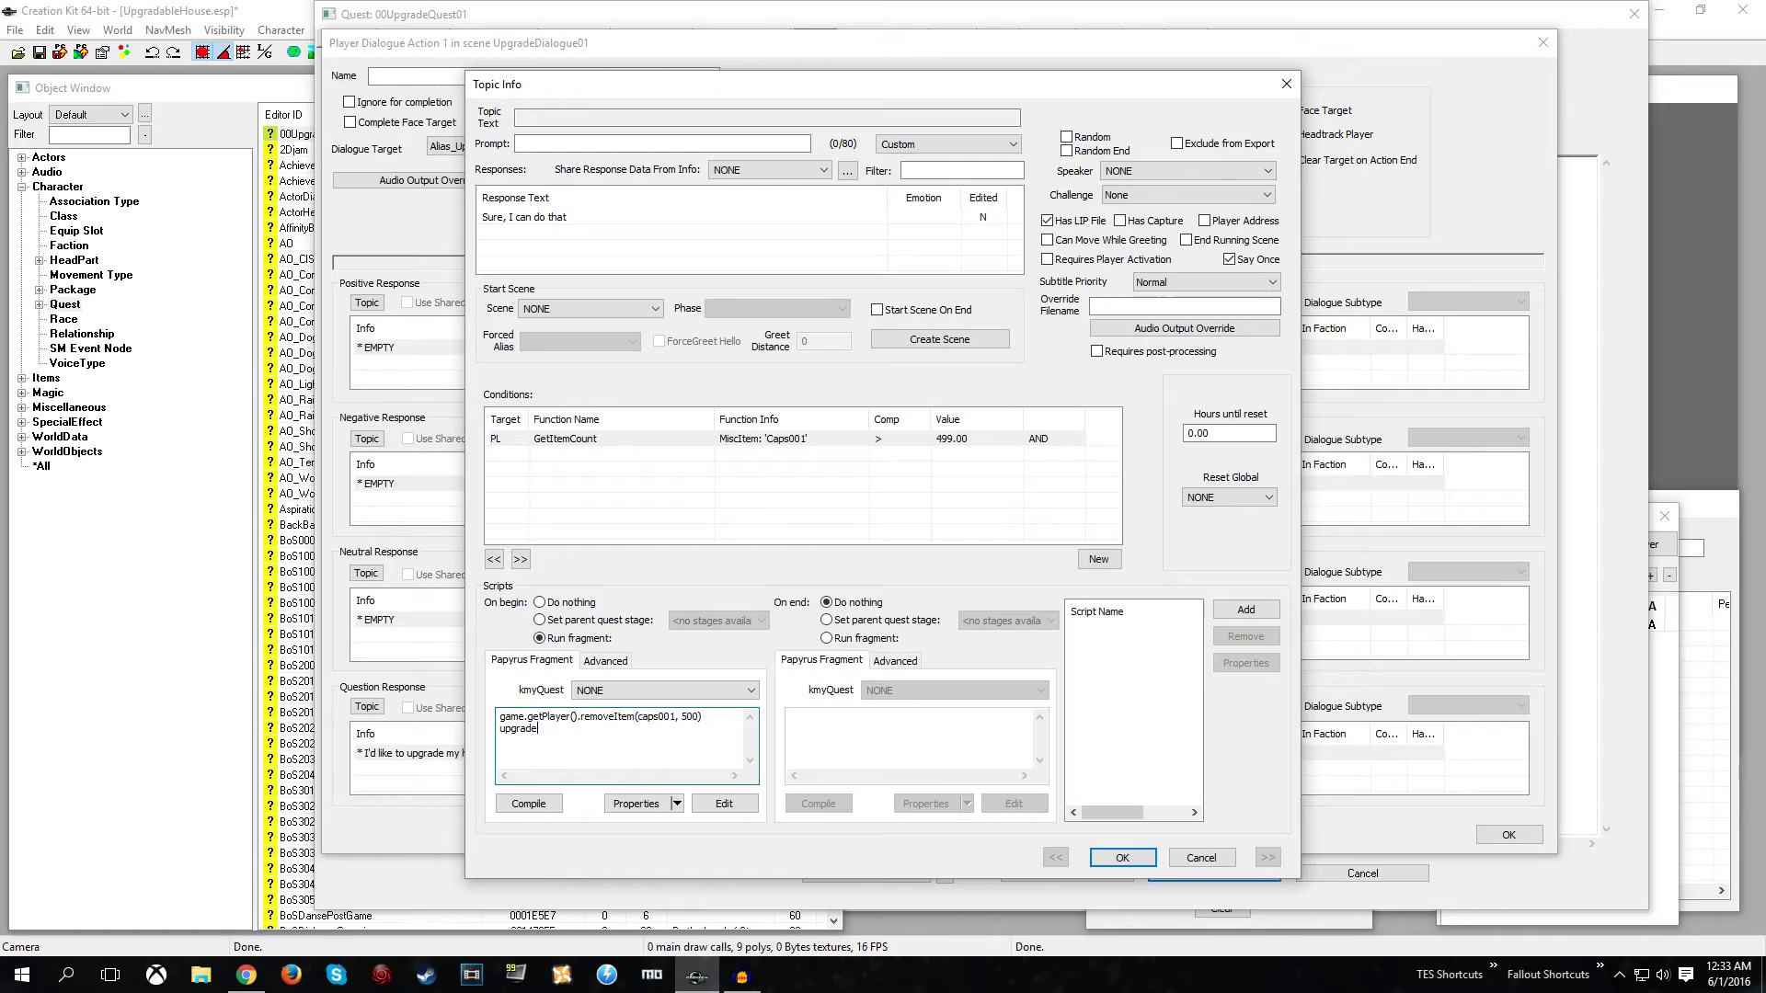
key(BackSpace)
key(BackSpace)
text(kerOld)
text(.disable)
- Complete the fragment with upgradeMarkerNew.enable() and upgradeQuest.stop(), compile it and accept the topic info
text(upgradeMa)
text(rkerNew.enable)
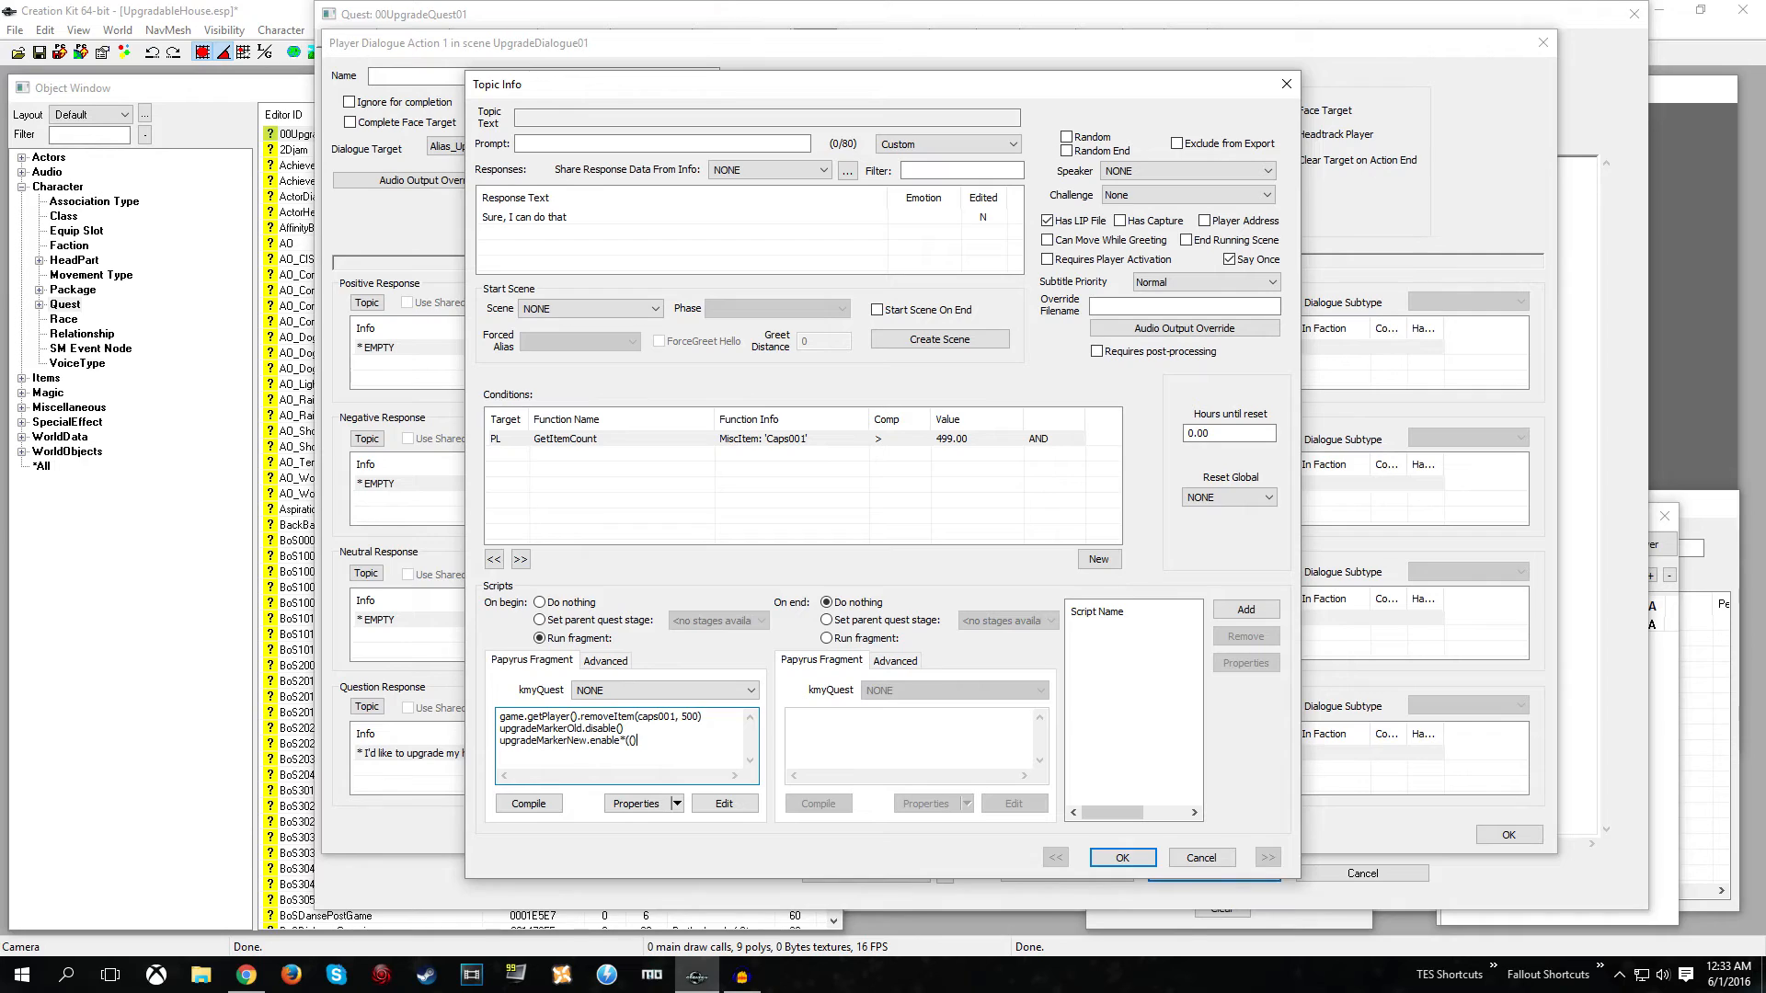
text(())
text(deQuest.)
text(stolp)
text(())
click(530, 808)
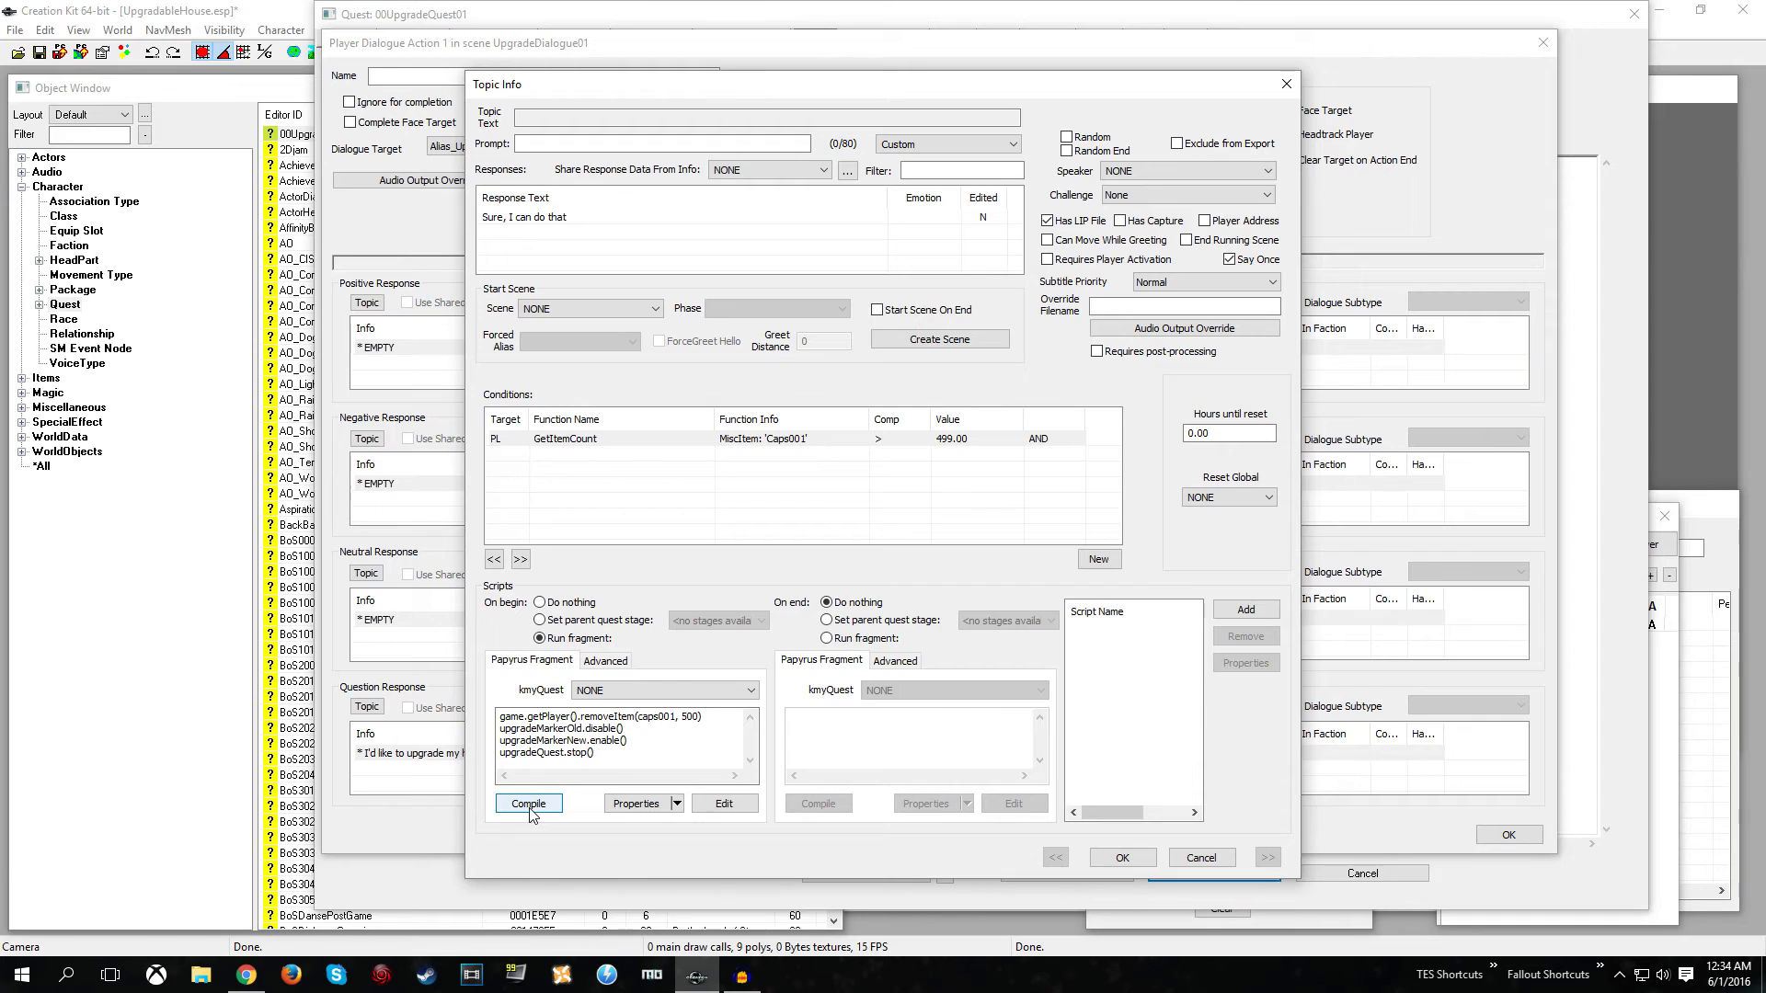
click(1115, 859)
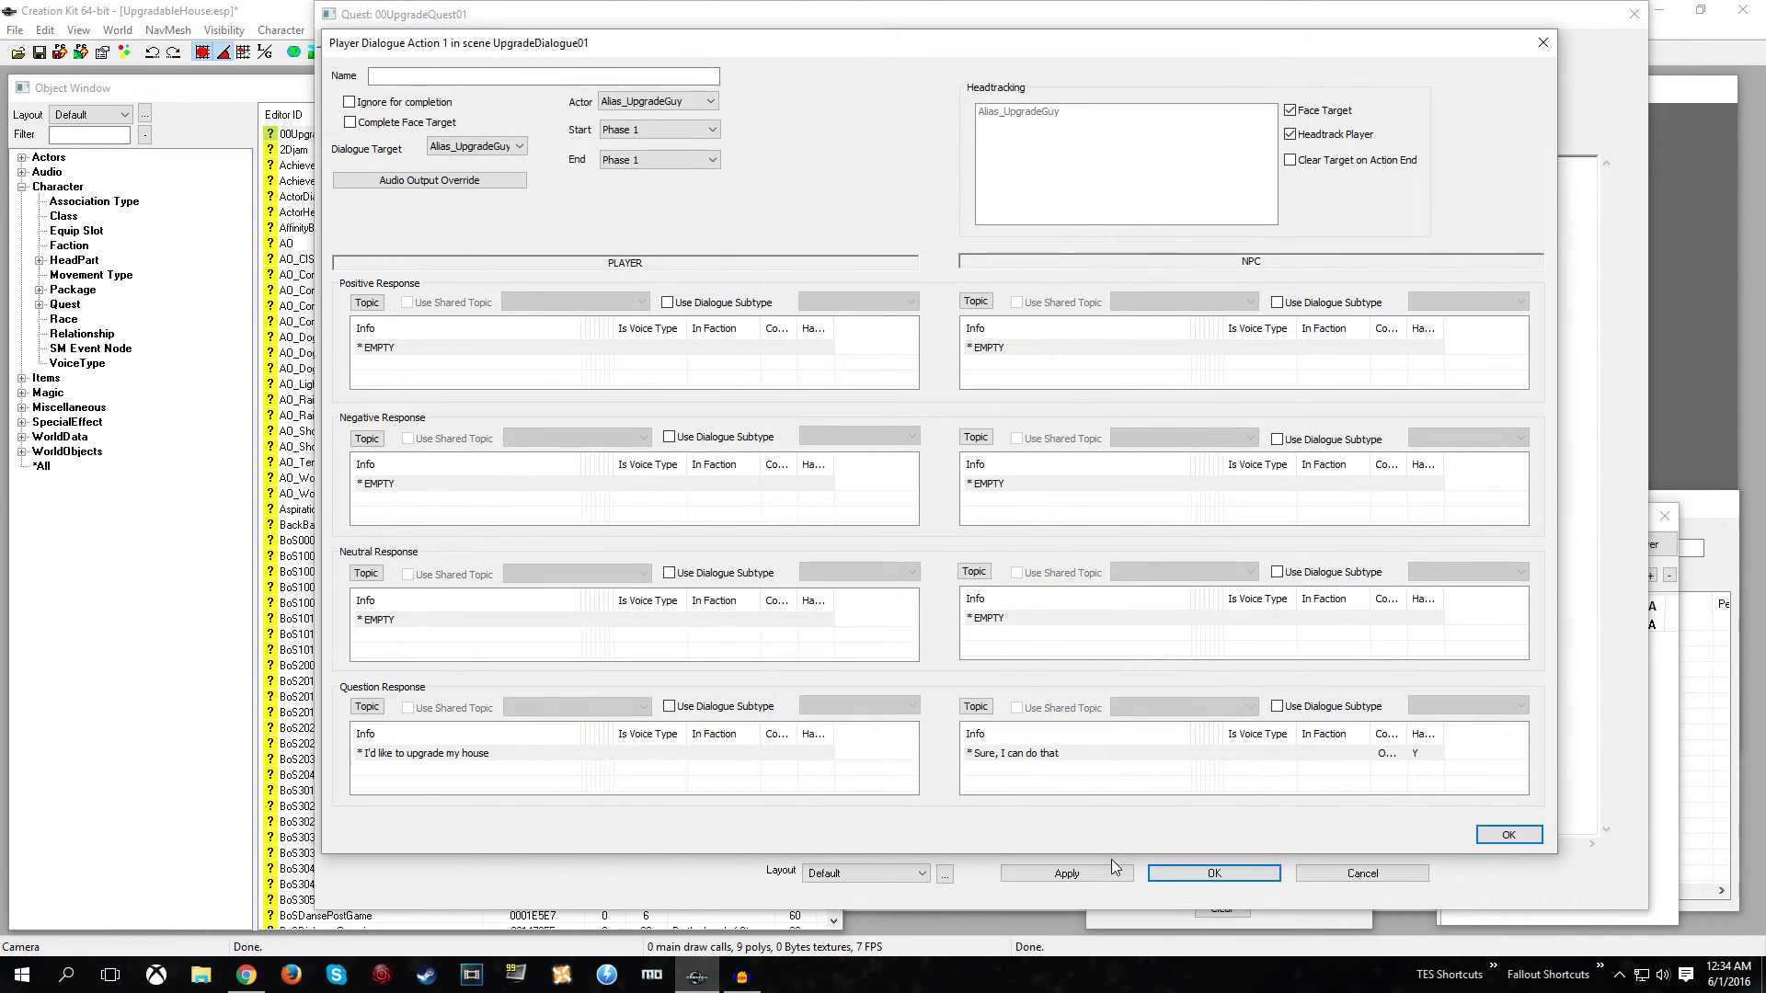
- Add a second NPC info under Question Response with the response text "Sorry, you can't afford that"
right_click(1003, 781)
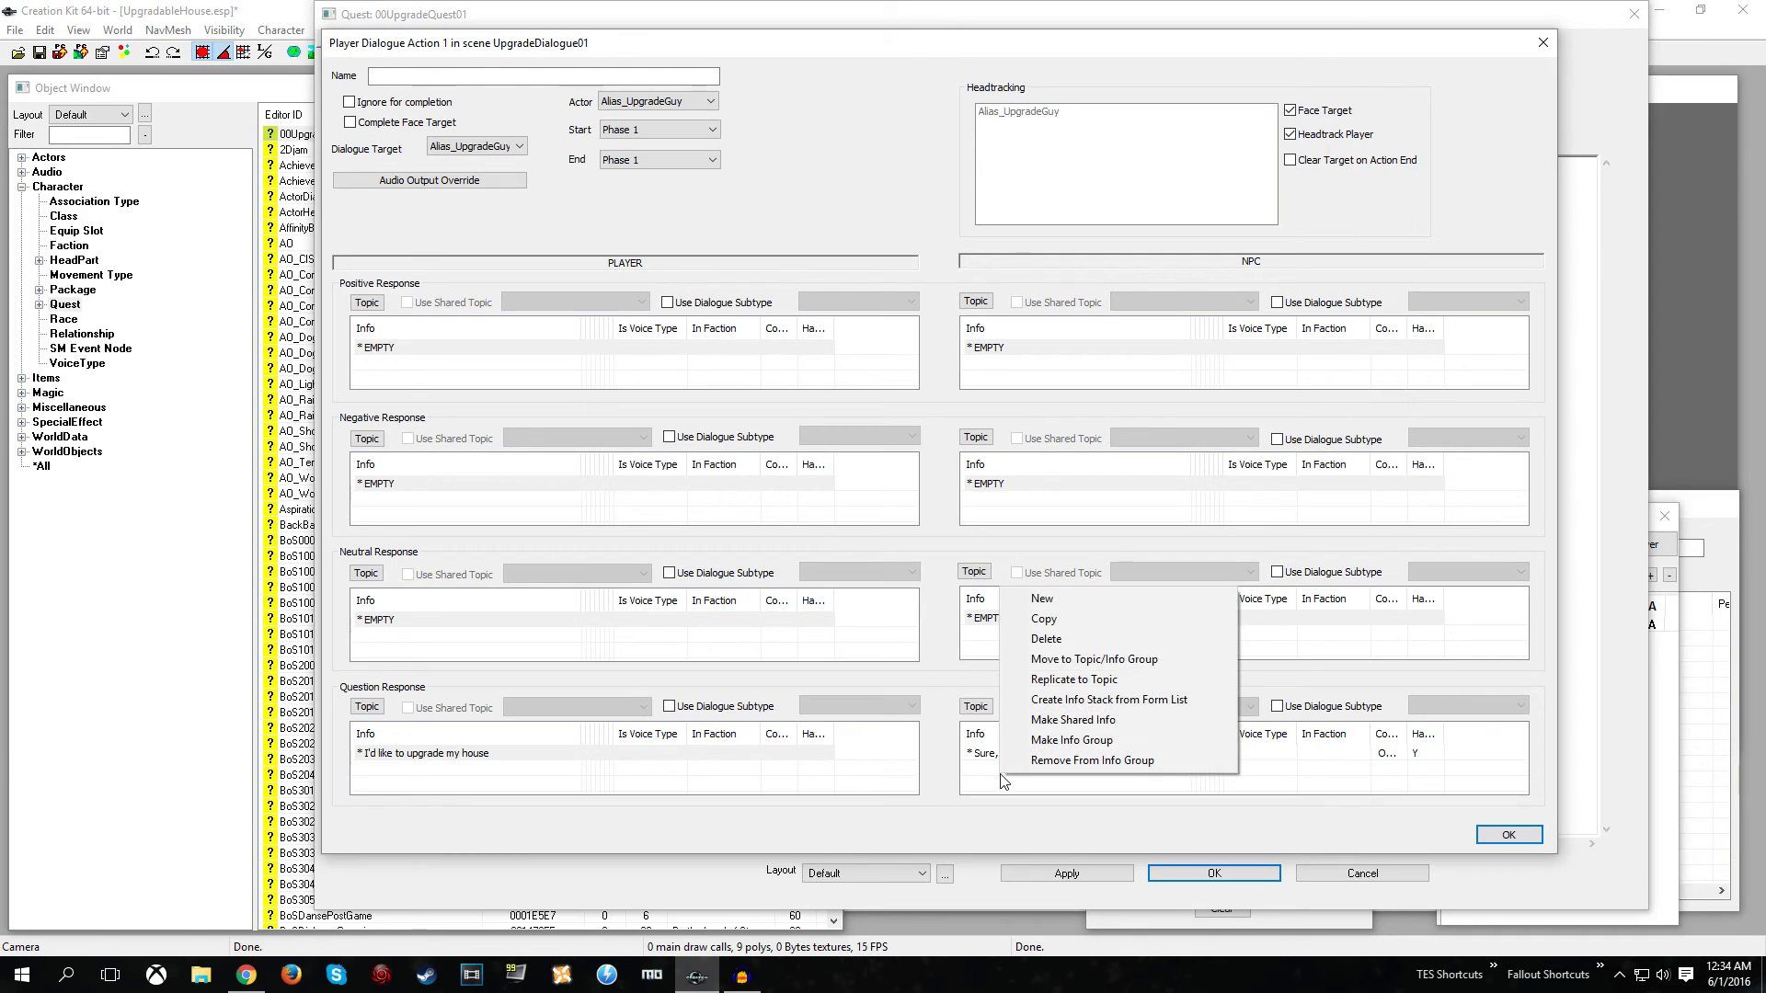
click(1054, 599)
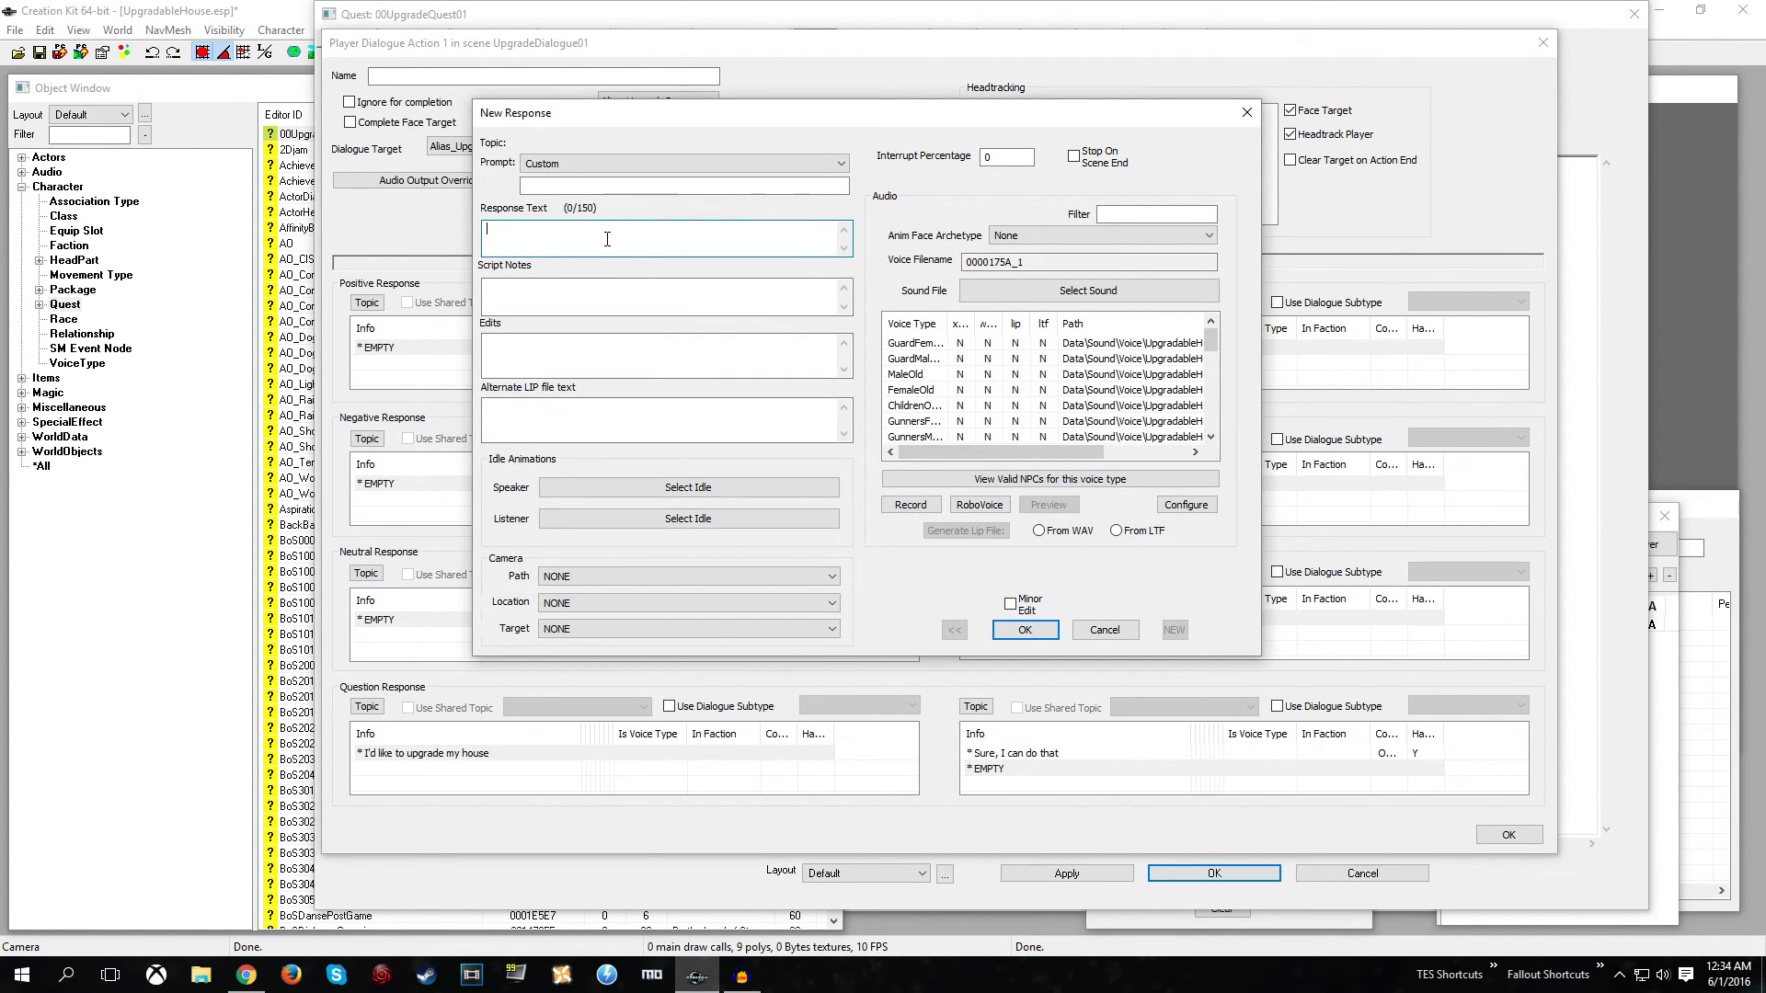
text(Sorry, you can't afford that)
click(1004, 634)
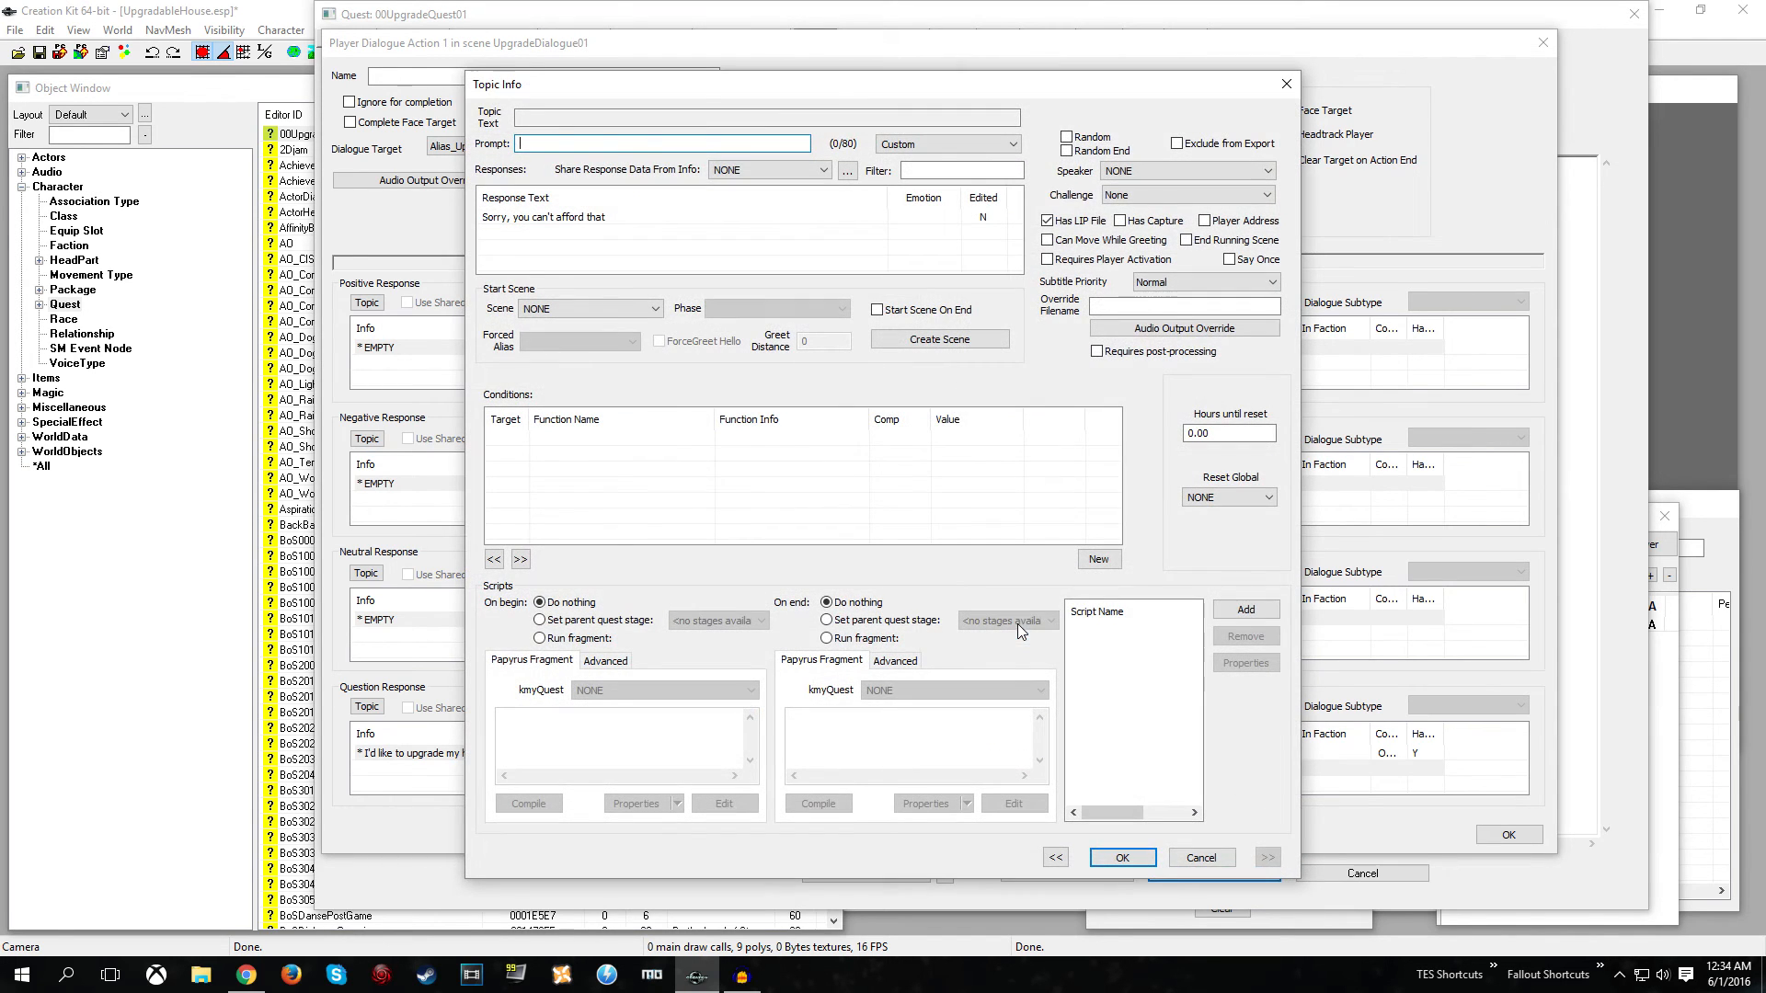
- Add a GetItemCount condition to the new info with Caps001 as its object parameter
right_click(529, 456)
click(552, 458)
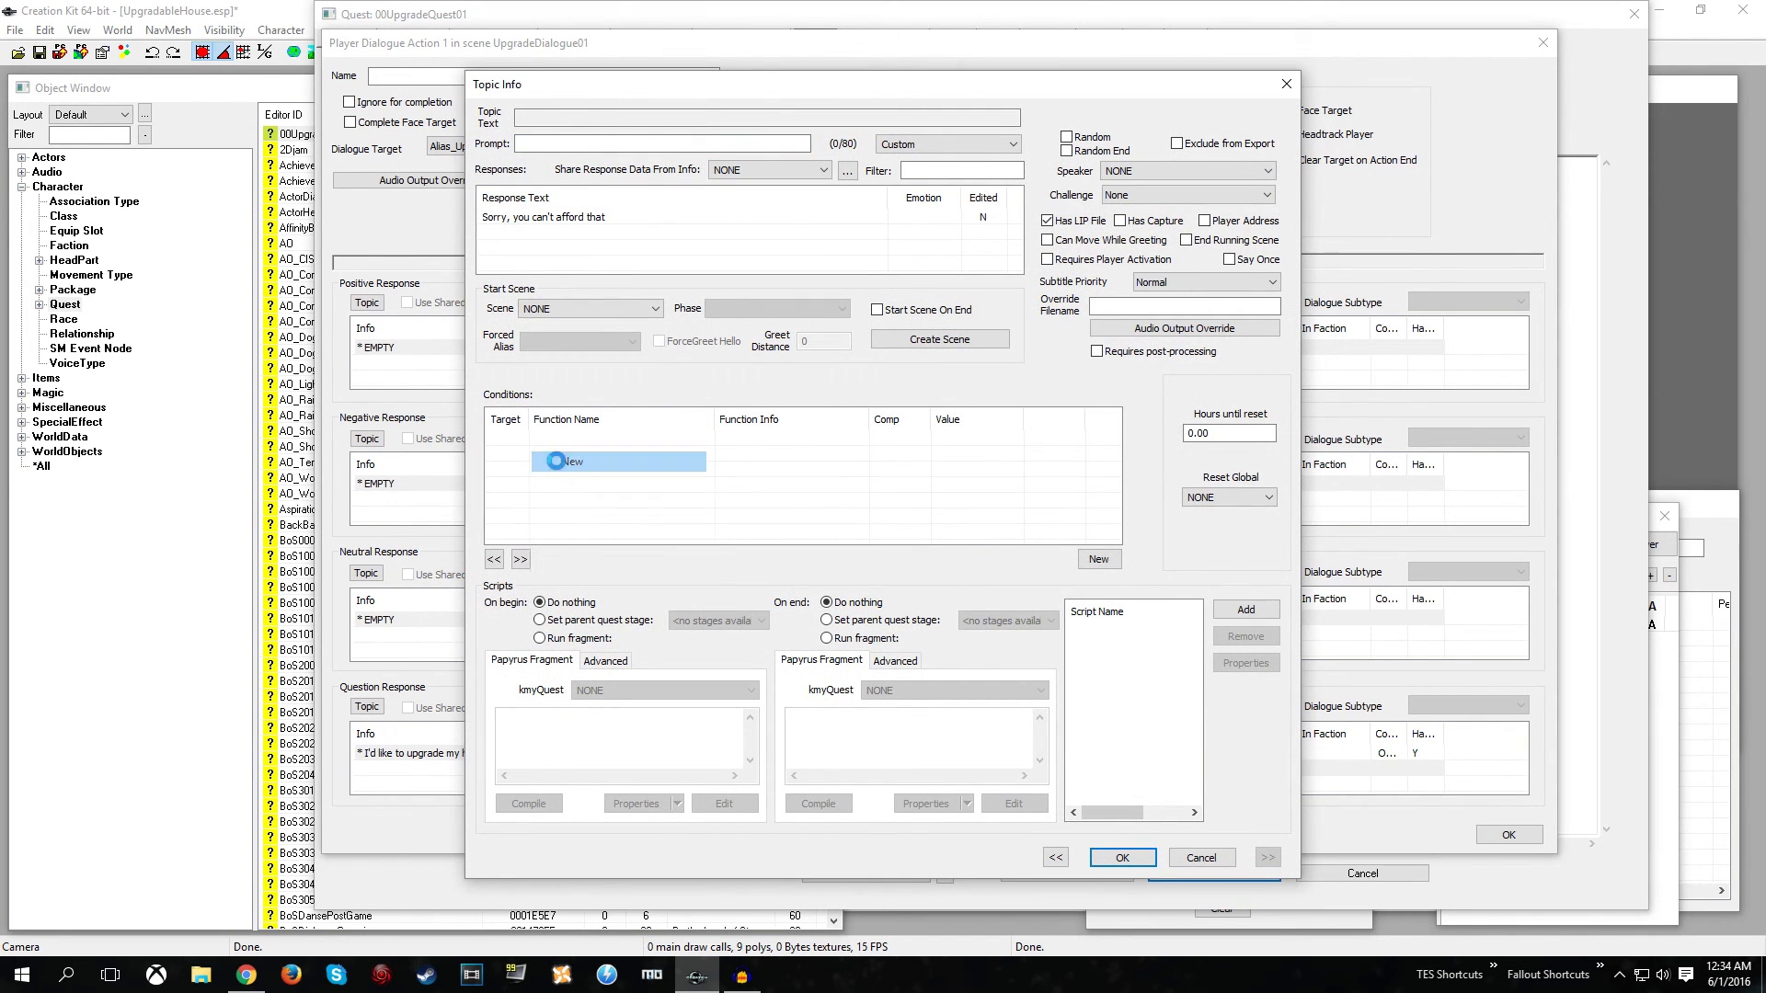
click(577, 537)
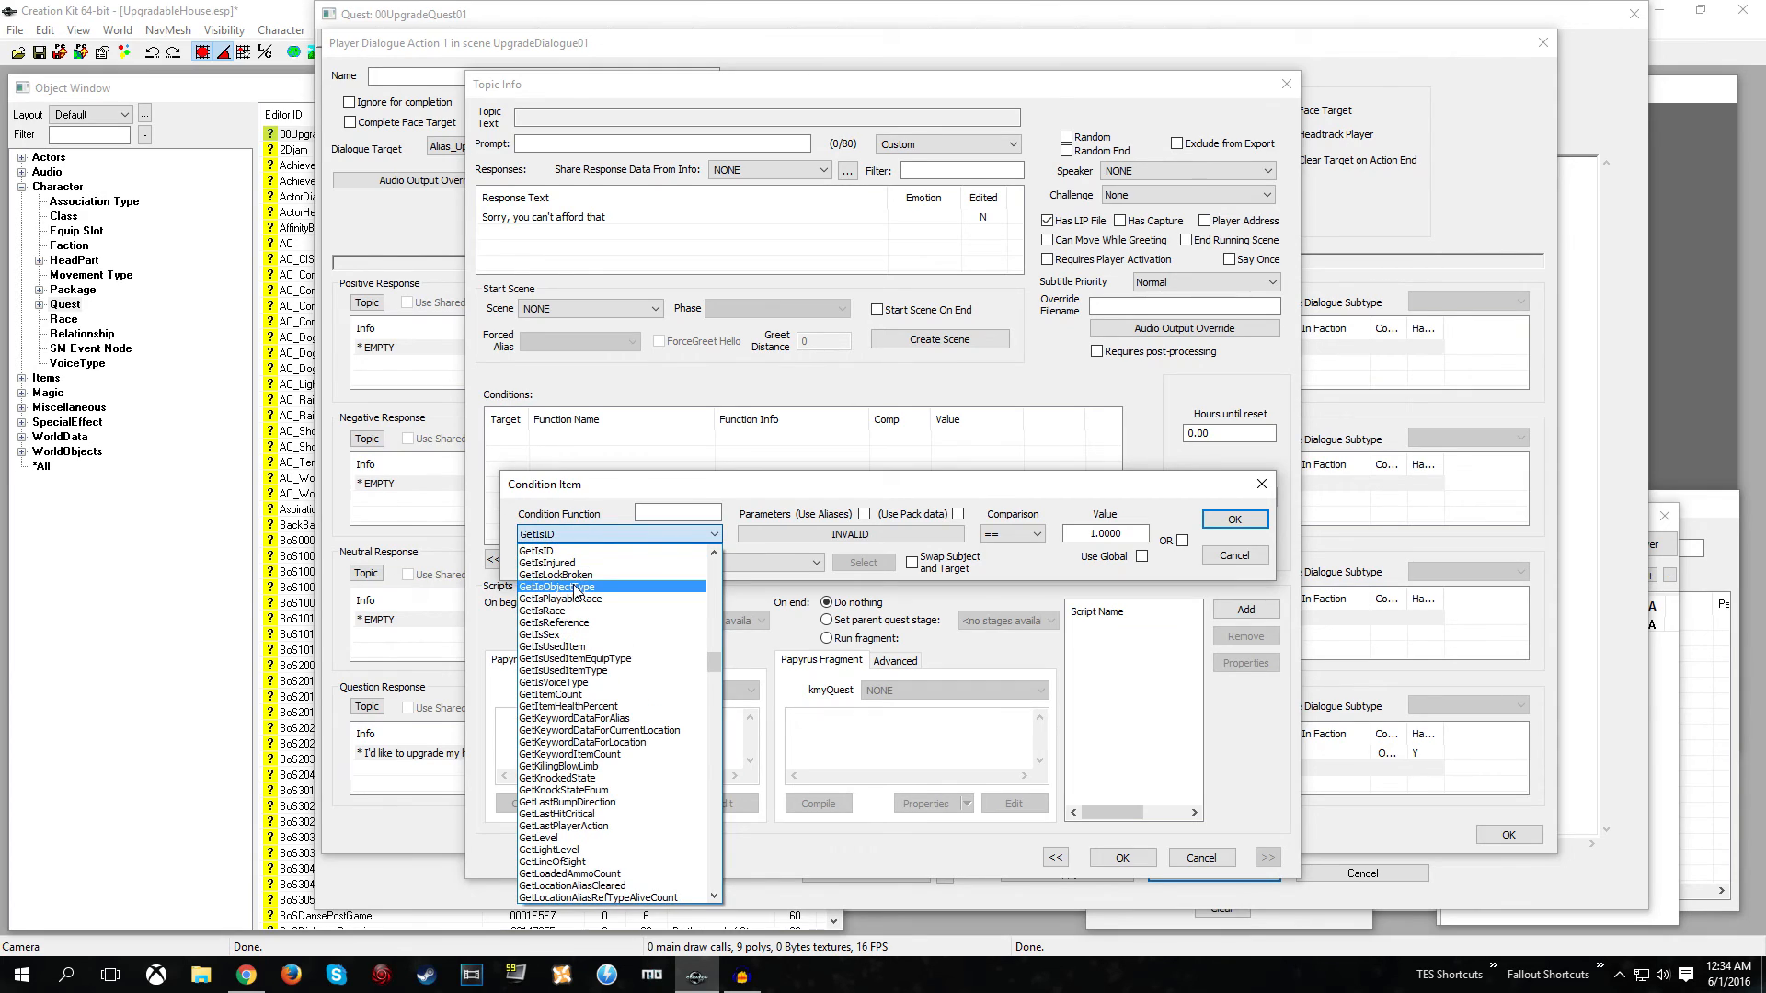
text(getitem)
key(Return)
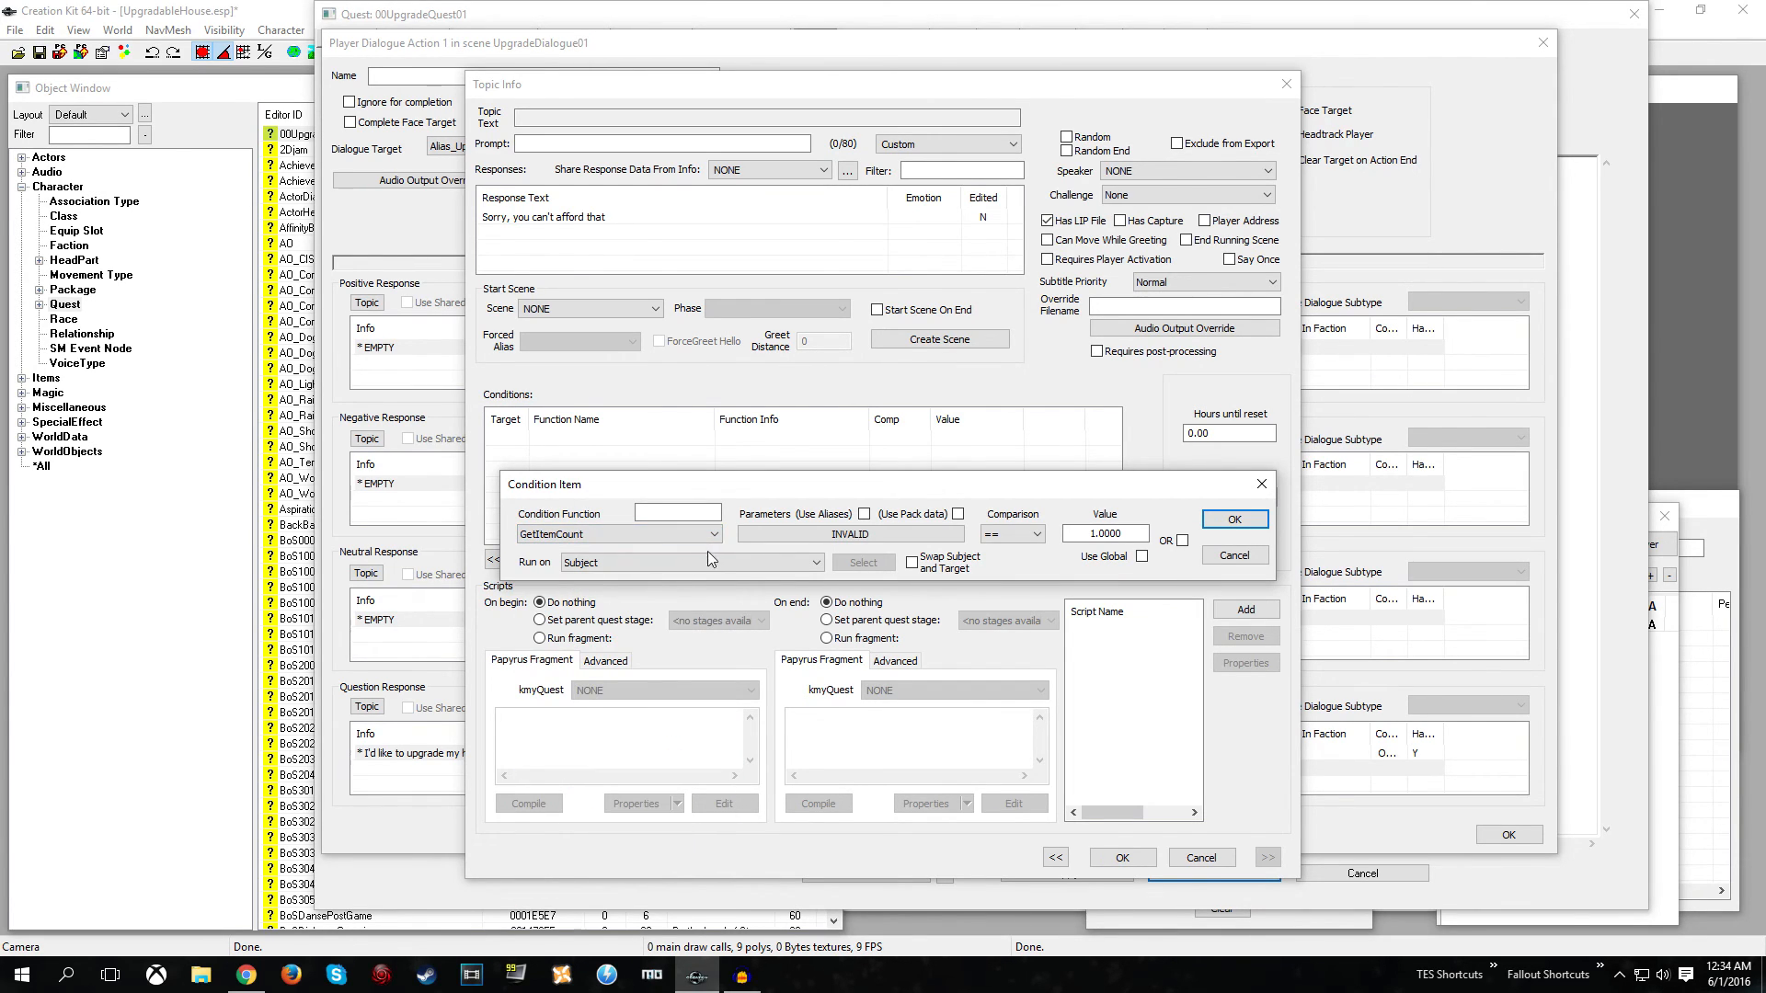
click(753, 535)
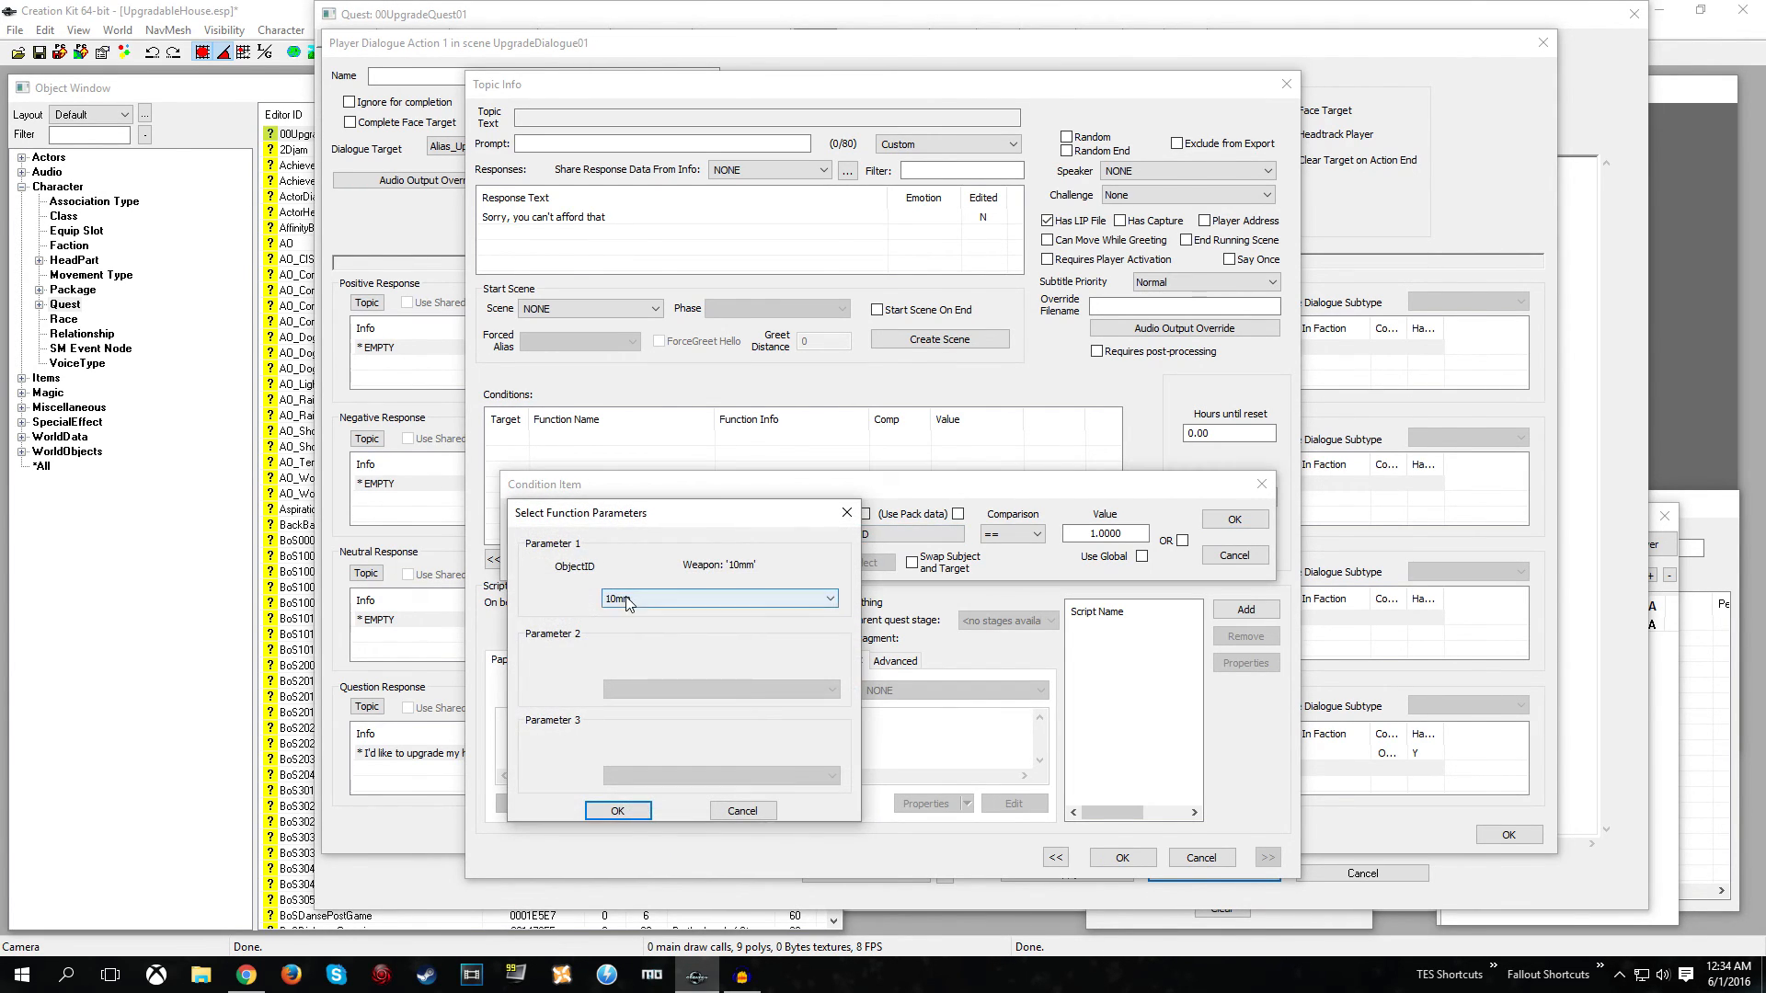
click(628, 601)
text(caps)
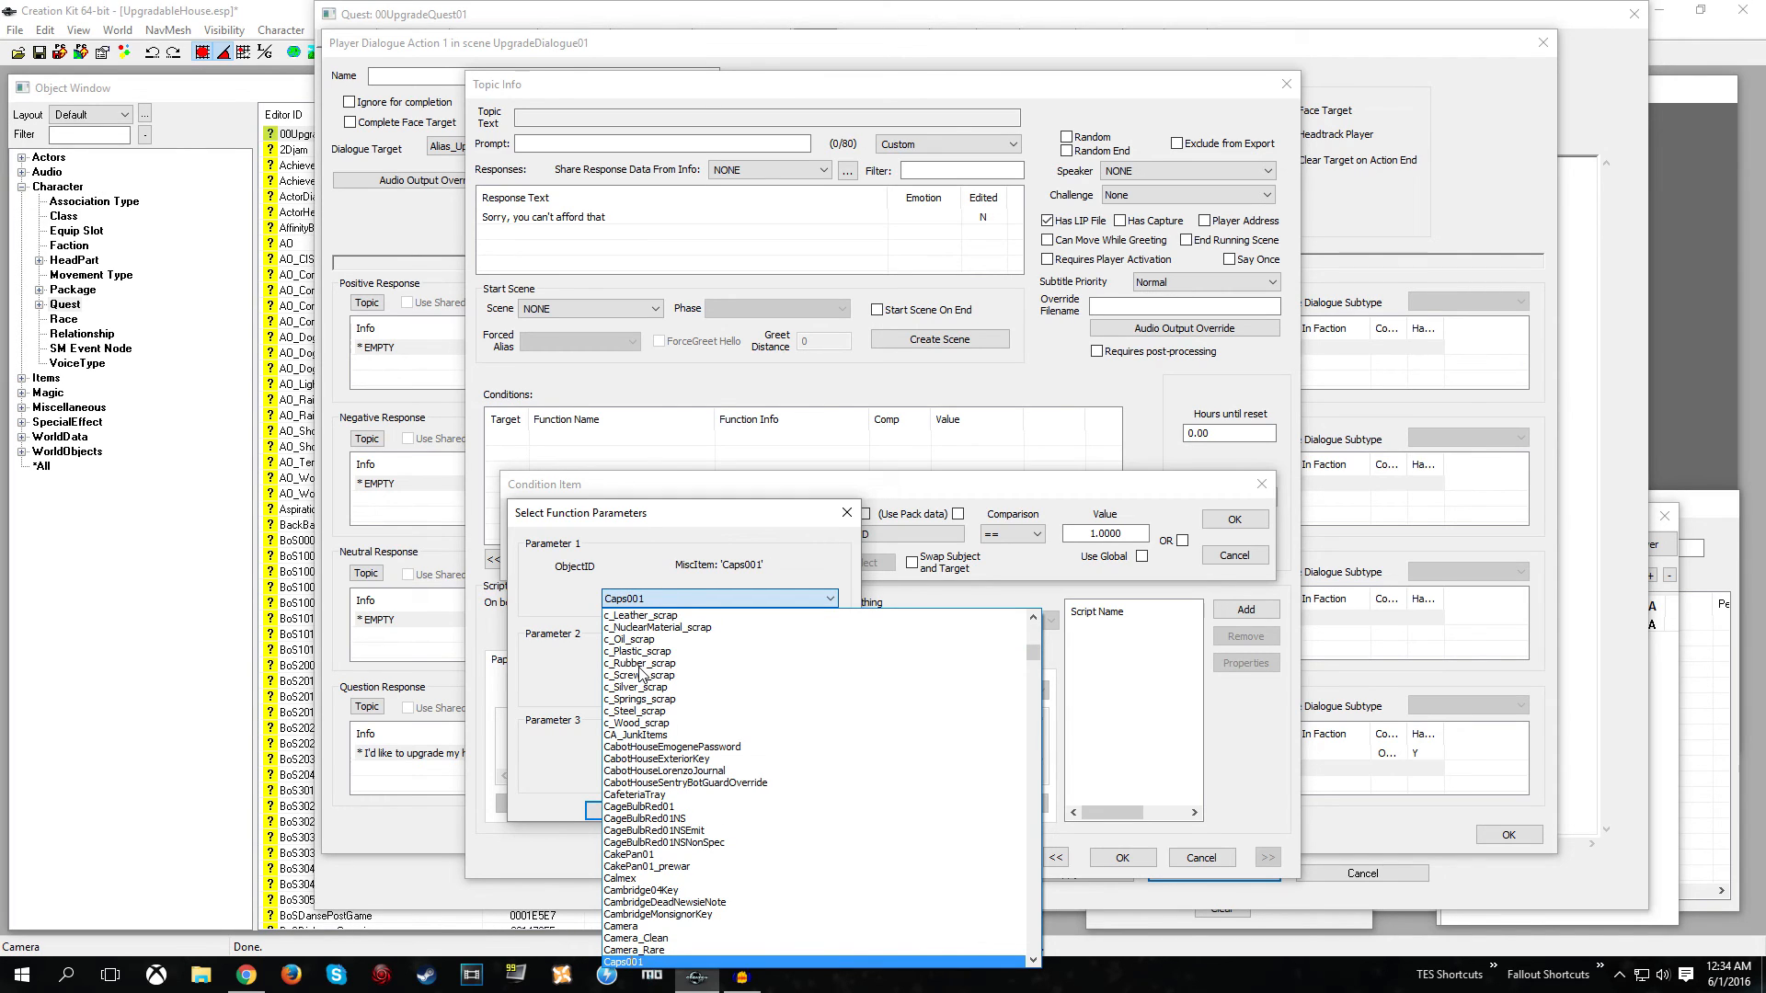
key(Return)
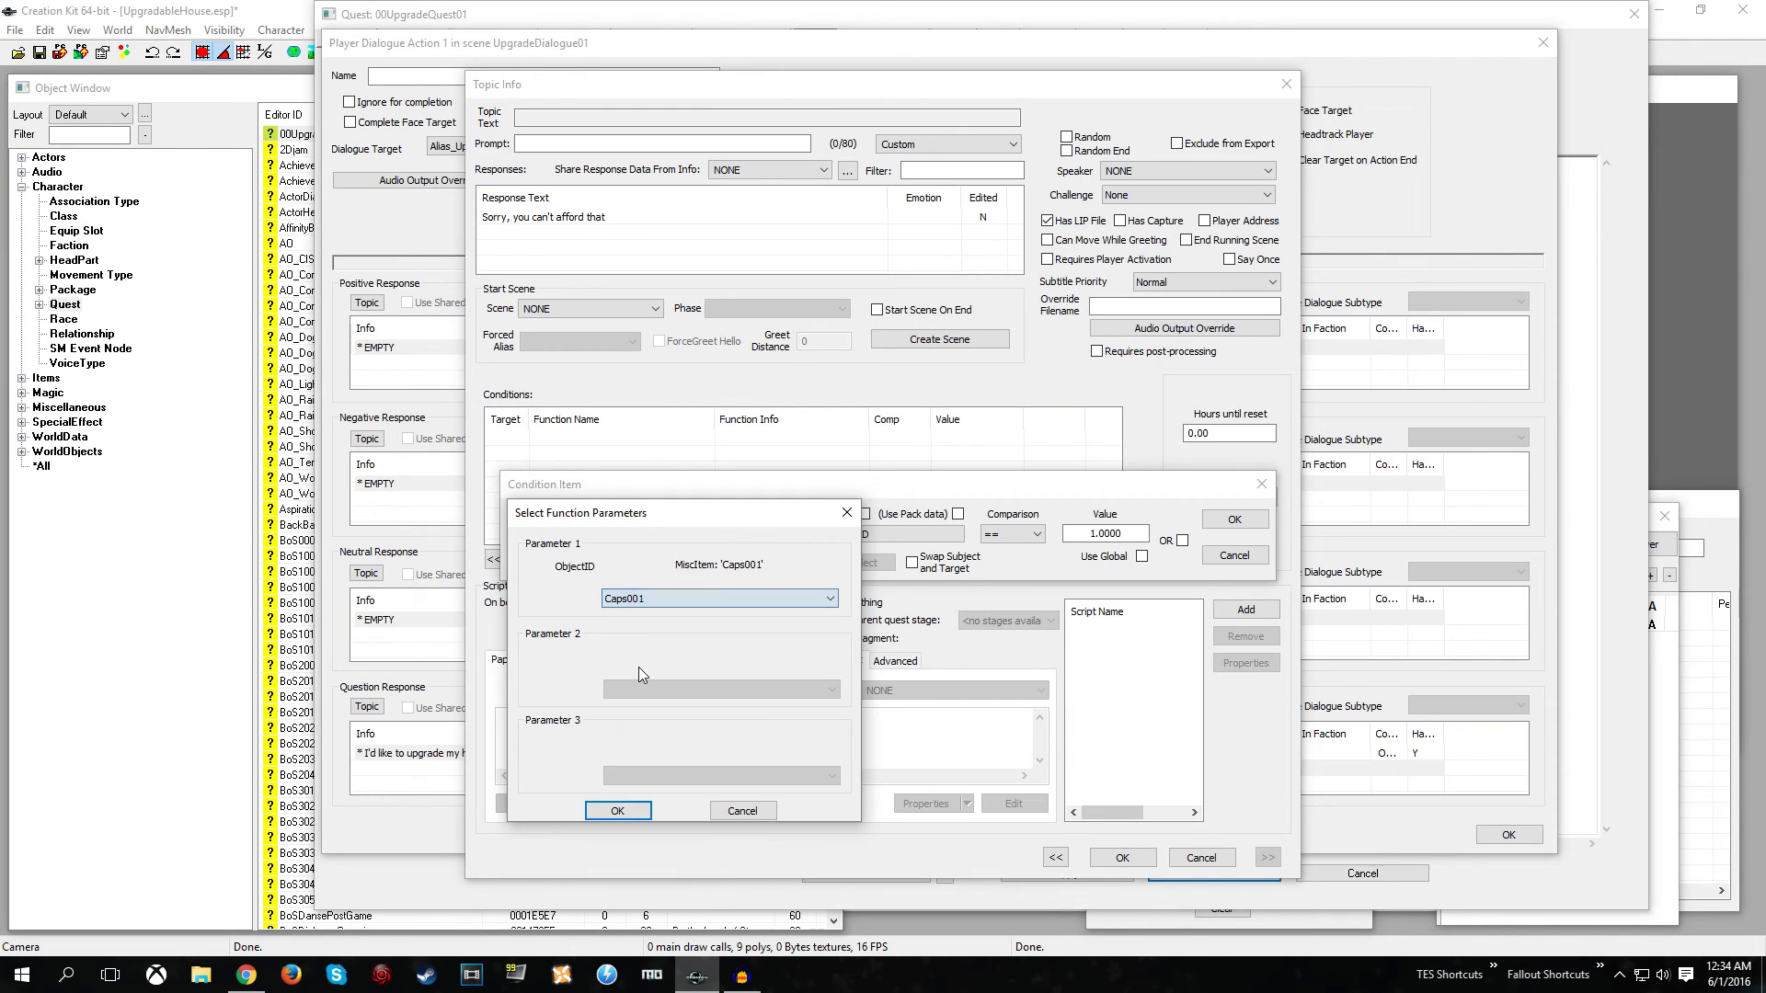
click(612, 809)
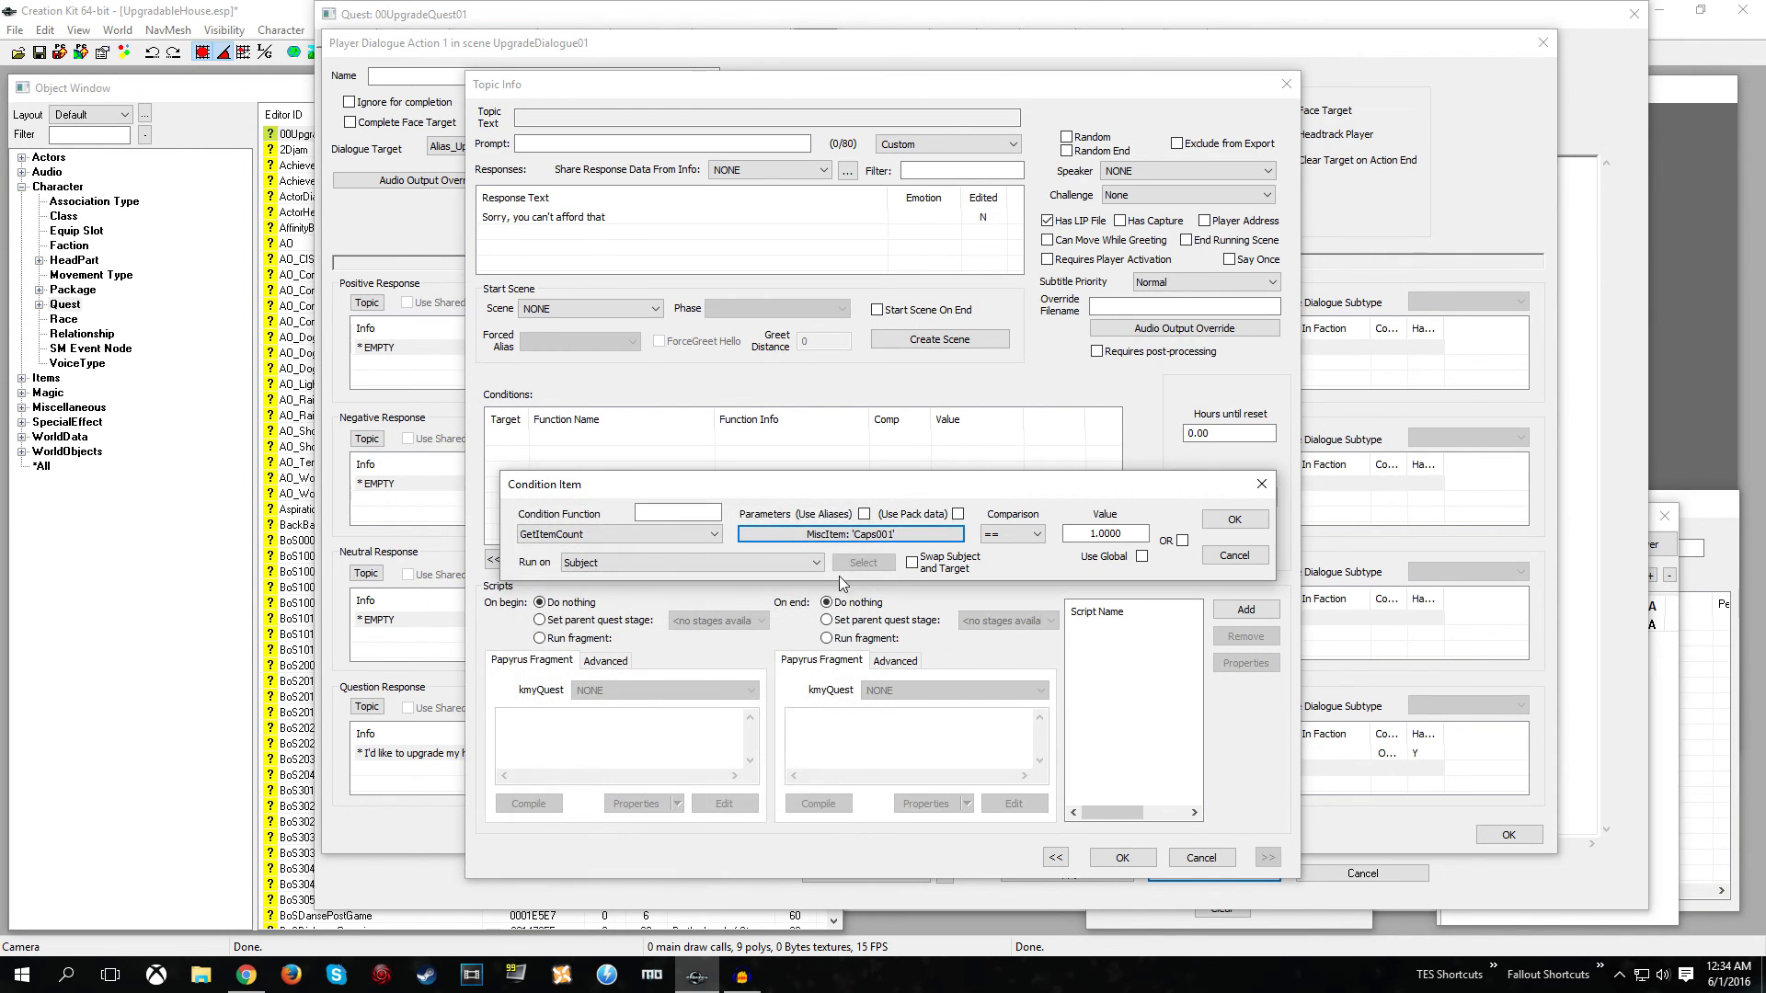
- Make the Caps001 condition require a count less than 500, run it on Player, and accept it
click(1012, 543)
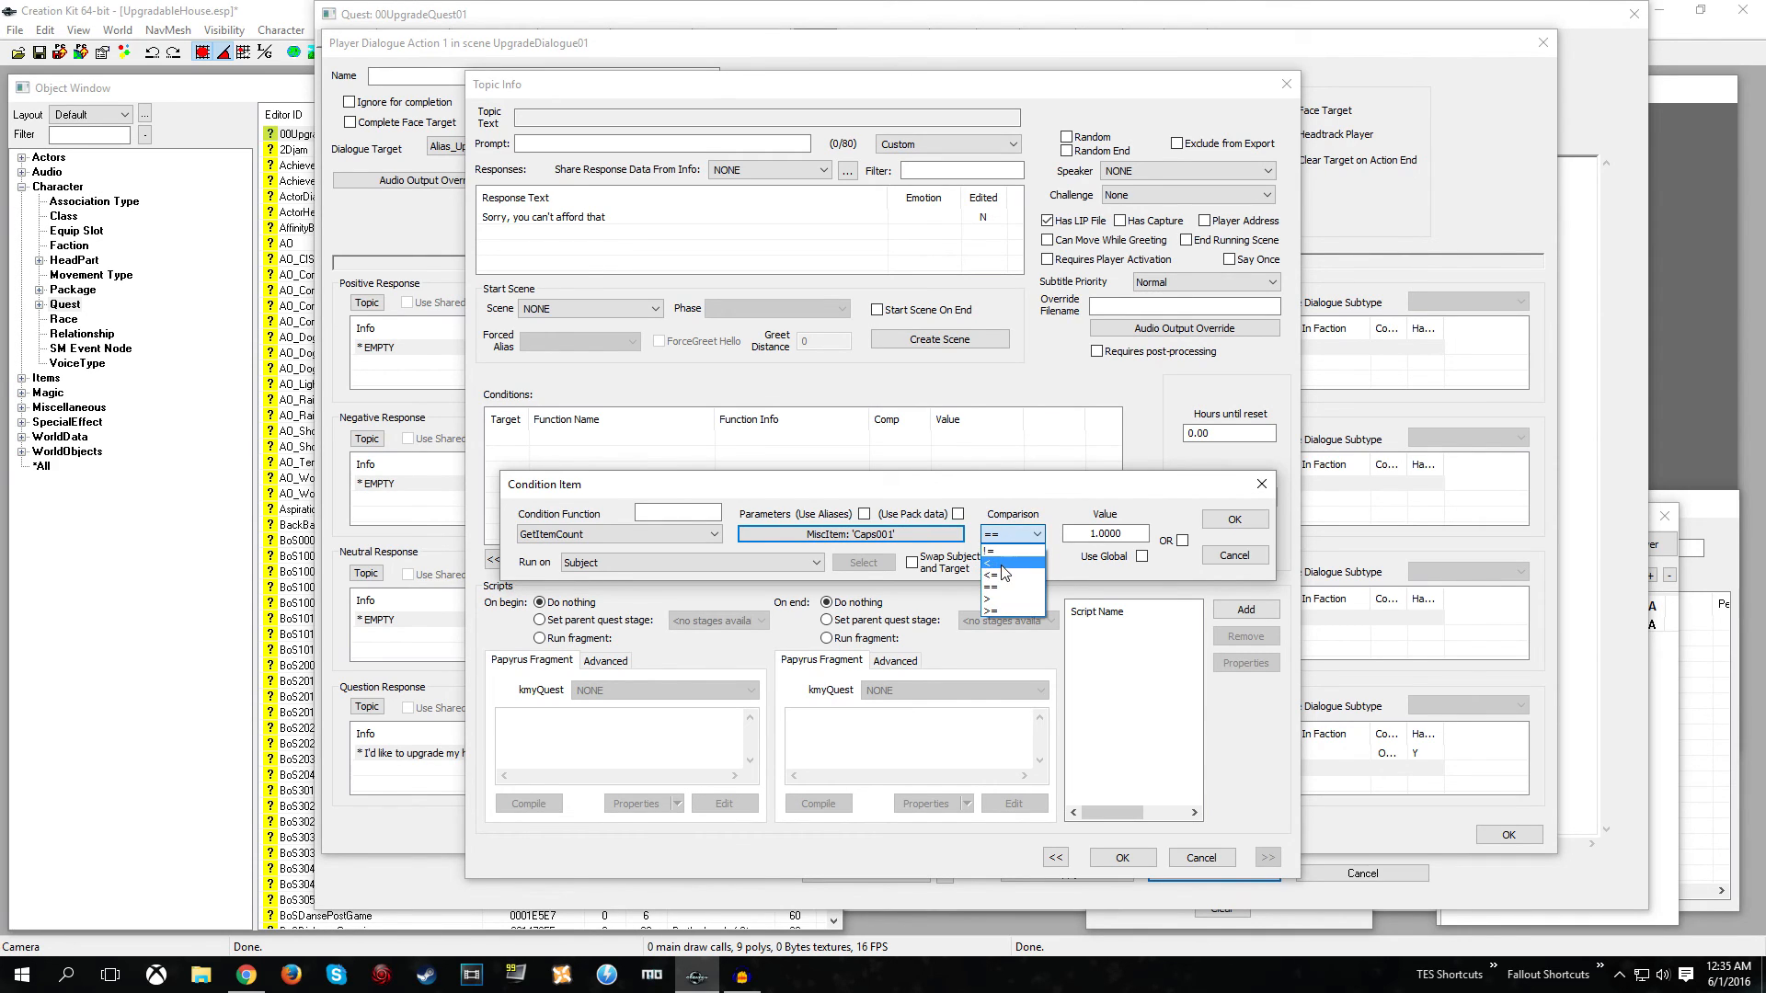
click(1002, 564)
key(Tab)
text(5)
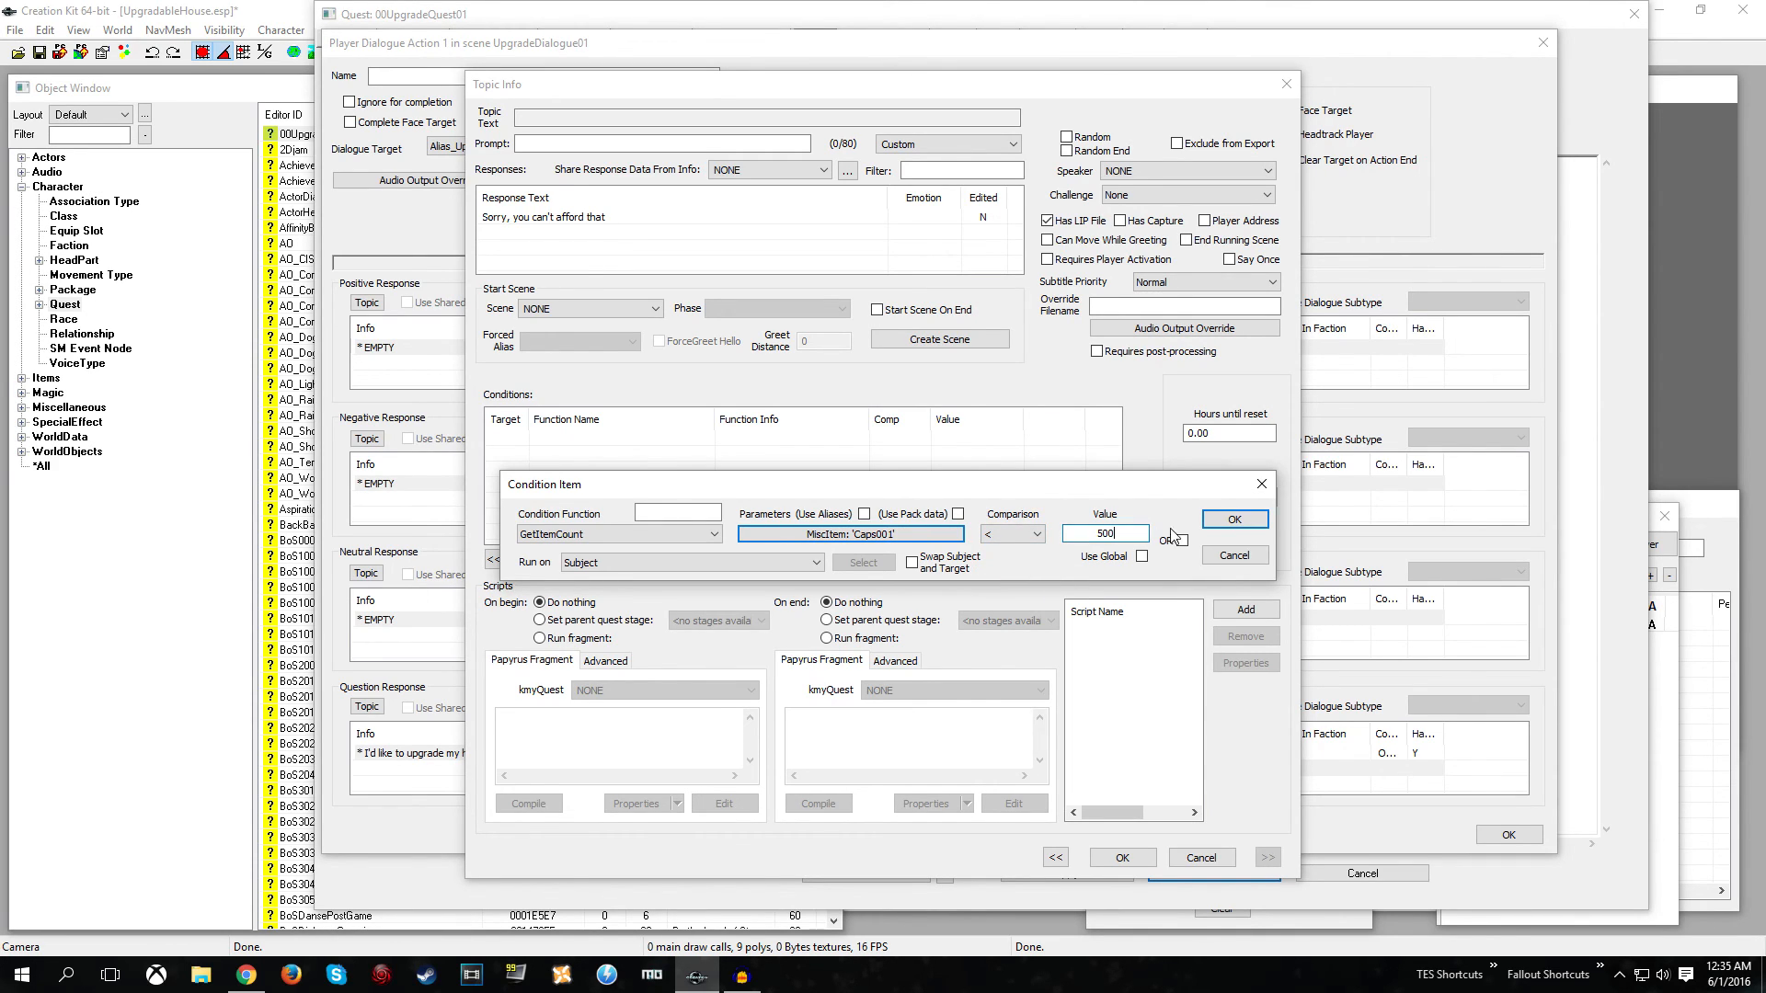
click(815, 563)
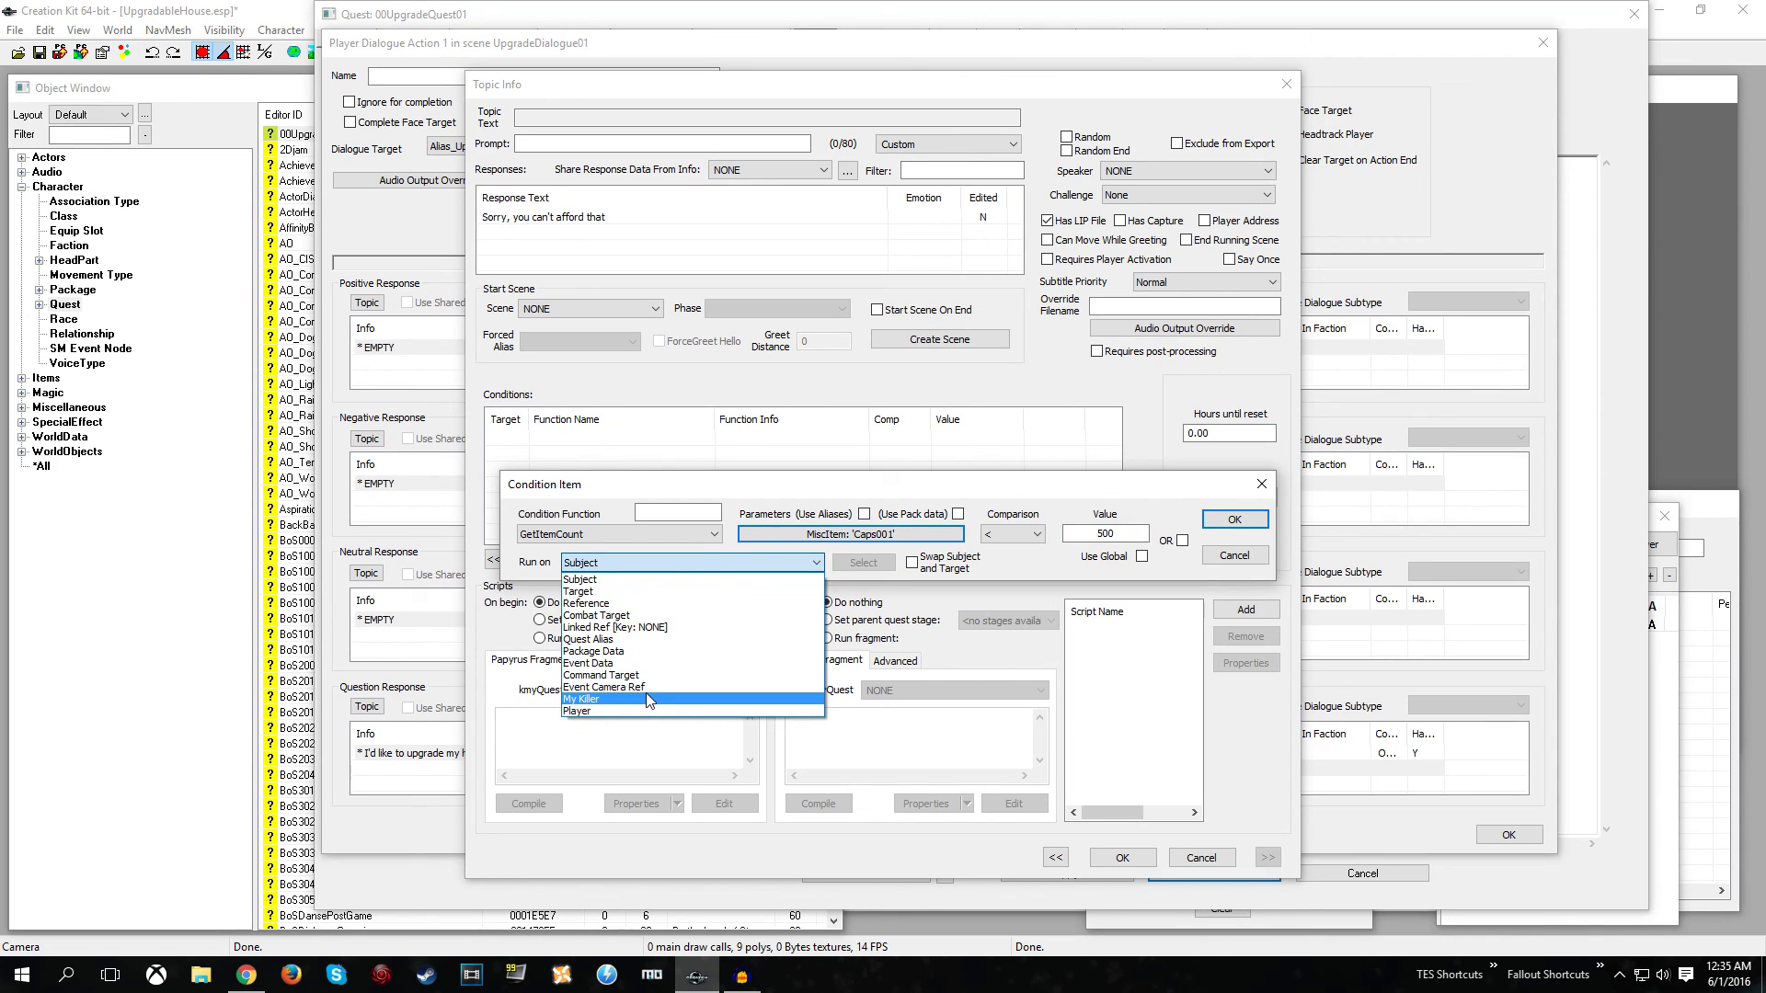
click(642, 709)
click(1215, 523)
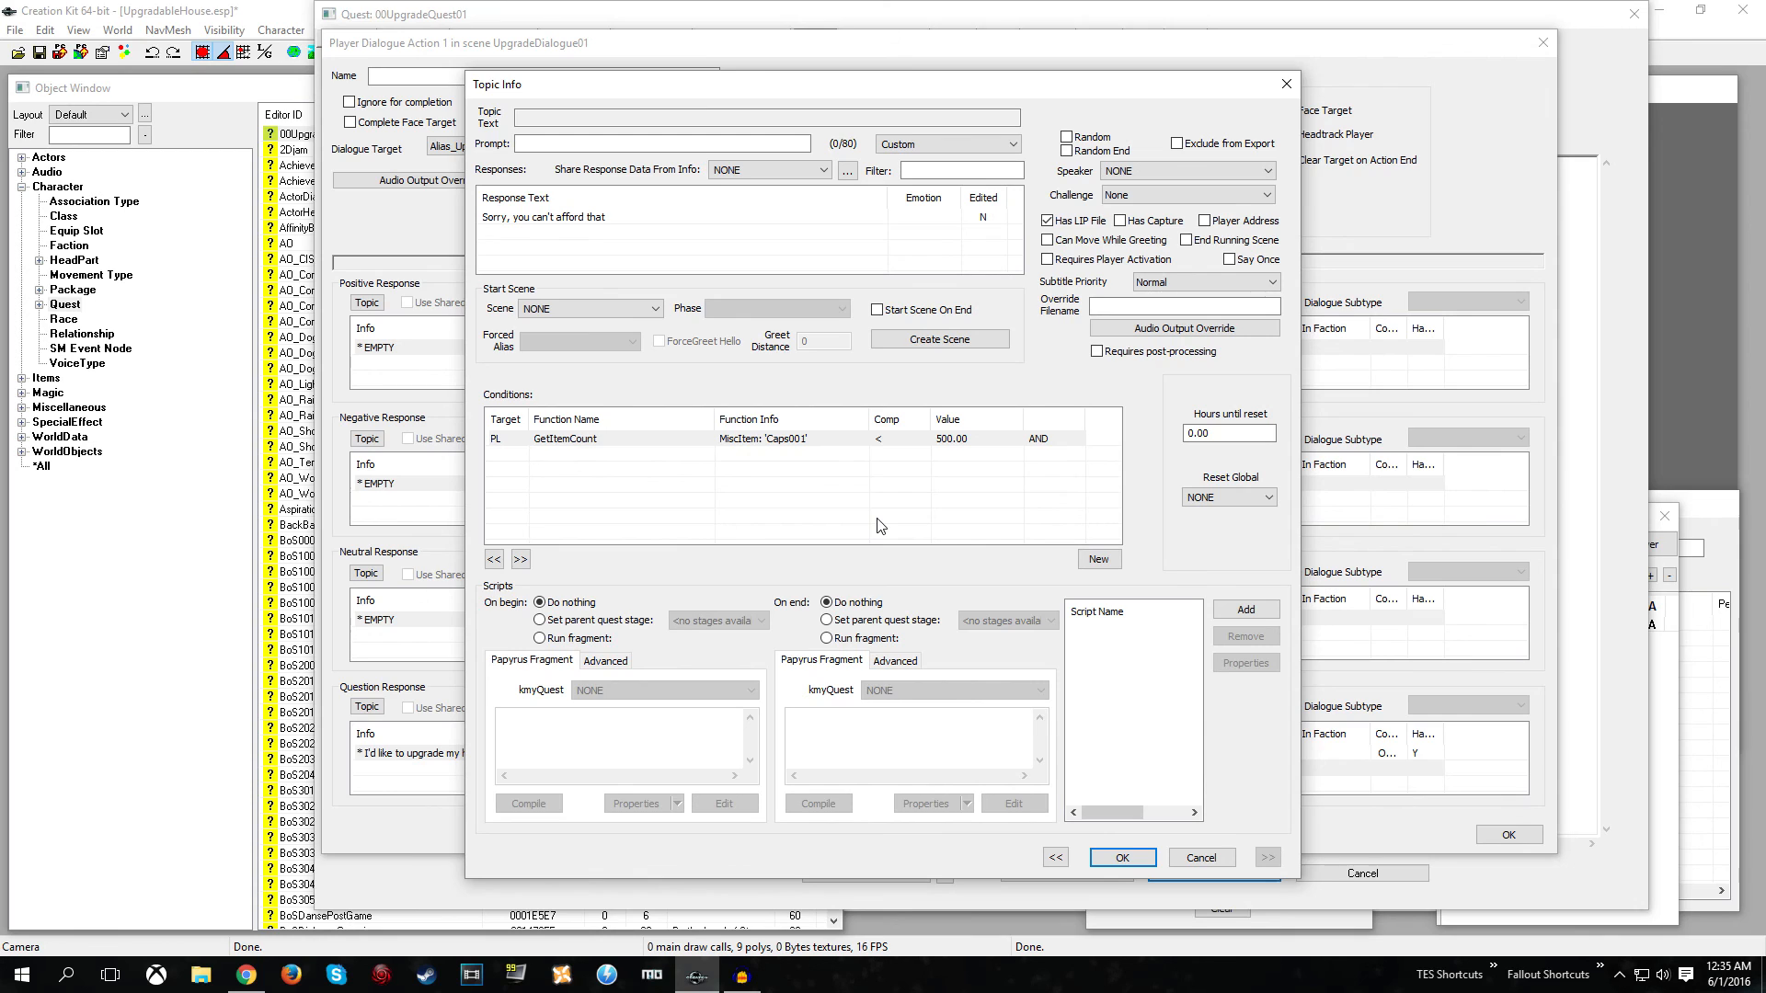
- Accept the refusal info and the player dialogue action, and save the changes to 00UpgradeQuest01
click(1122, 858)
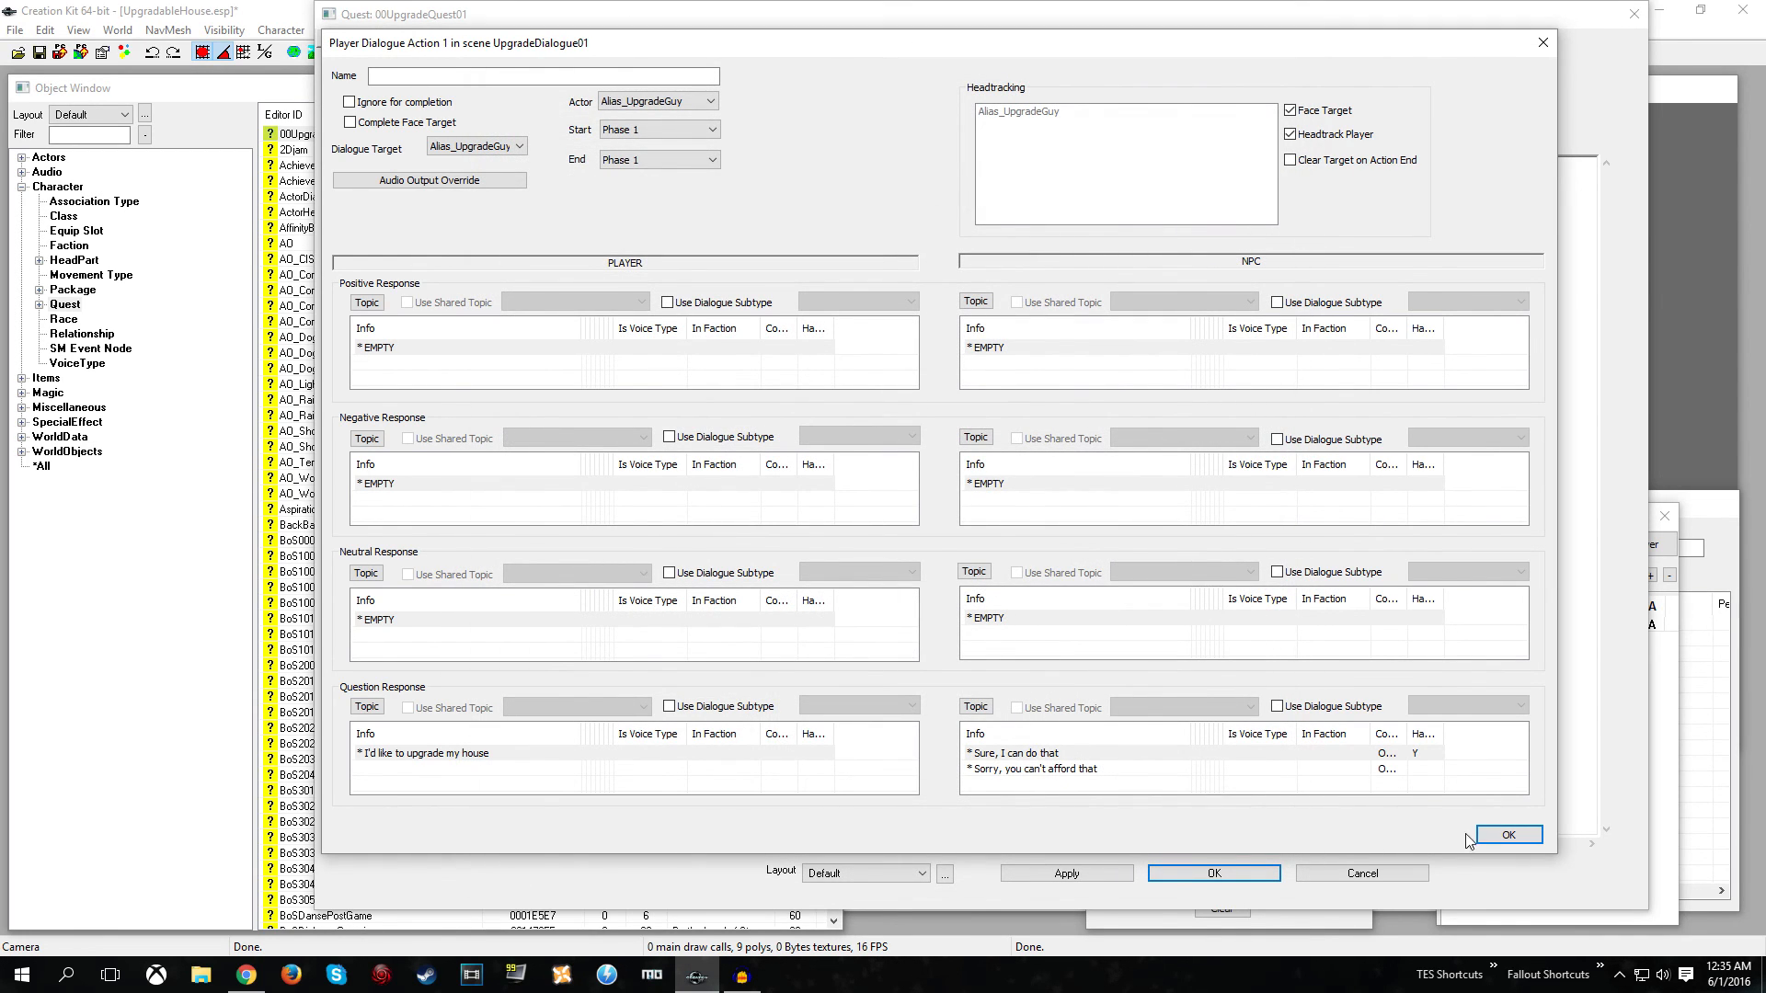
click(1494, 837)
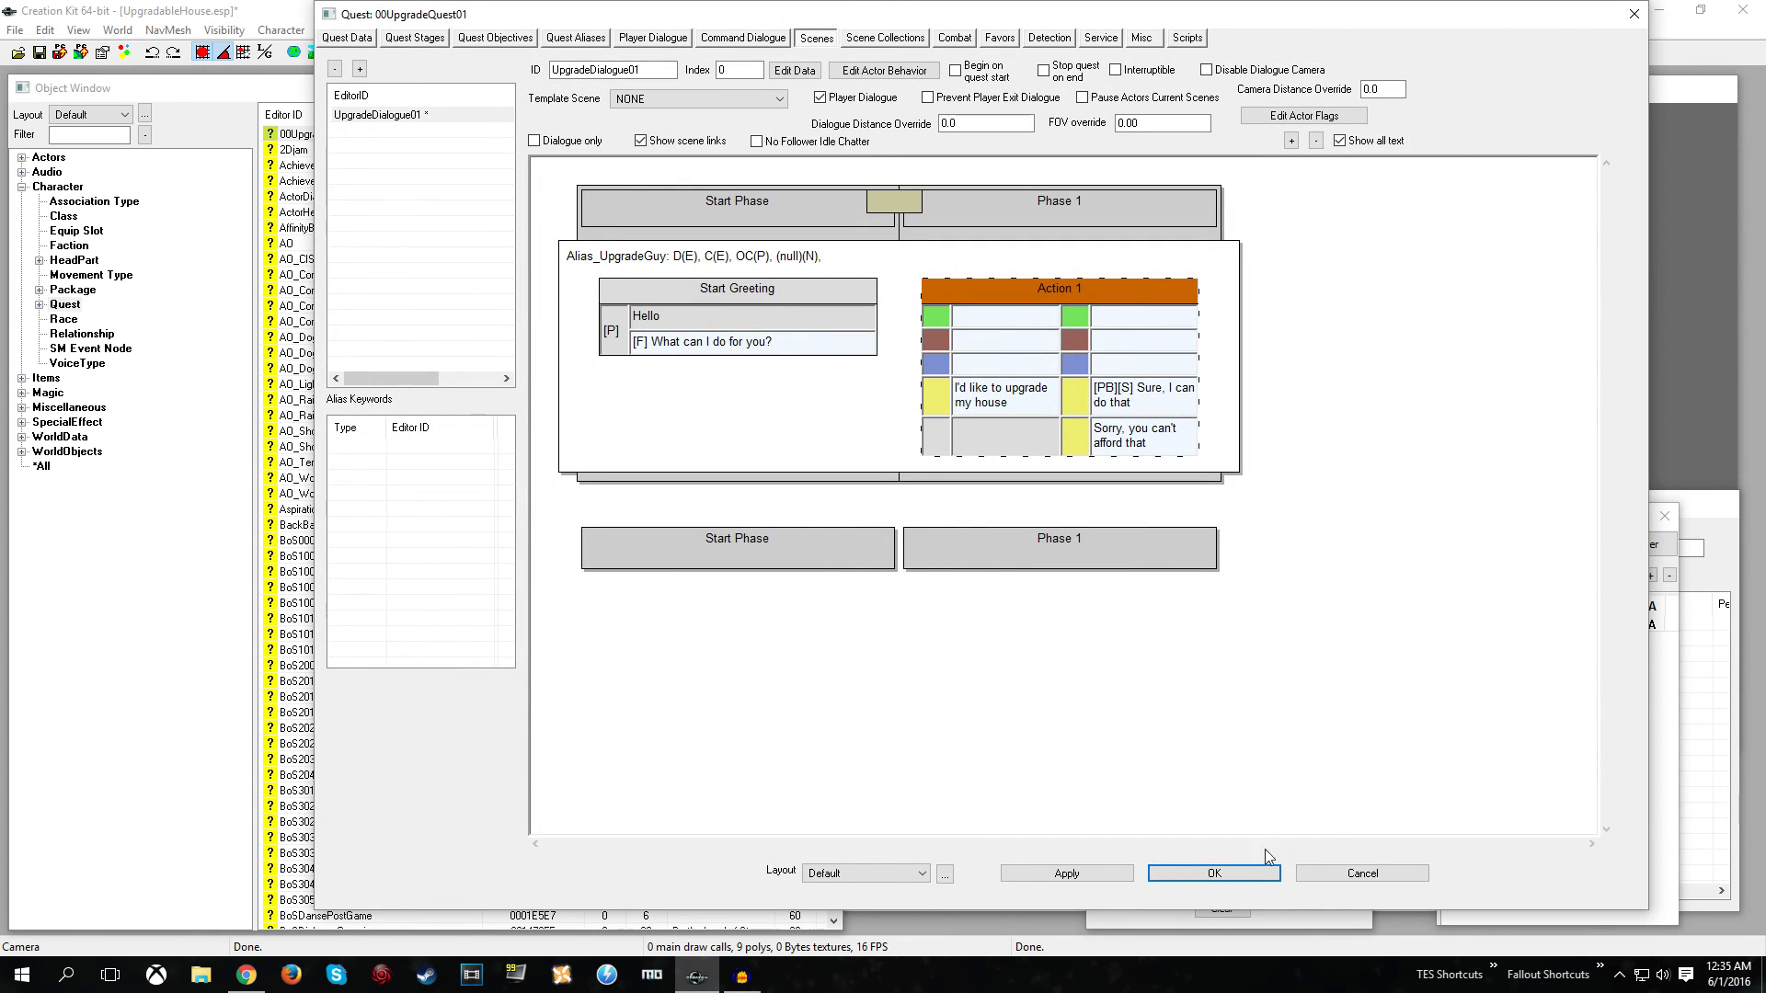
click(1167, 875)
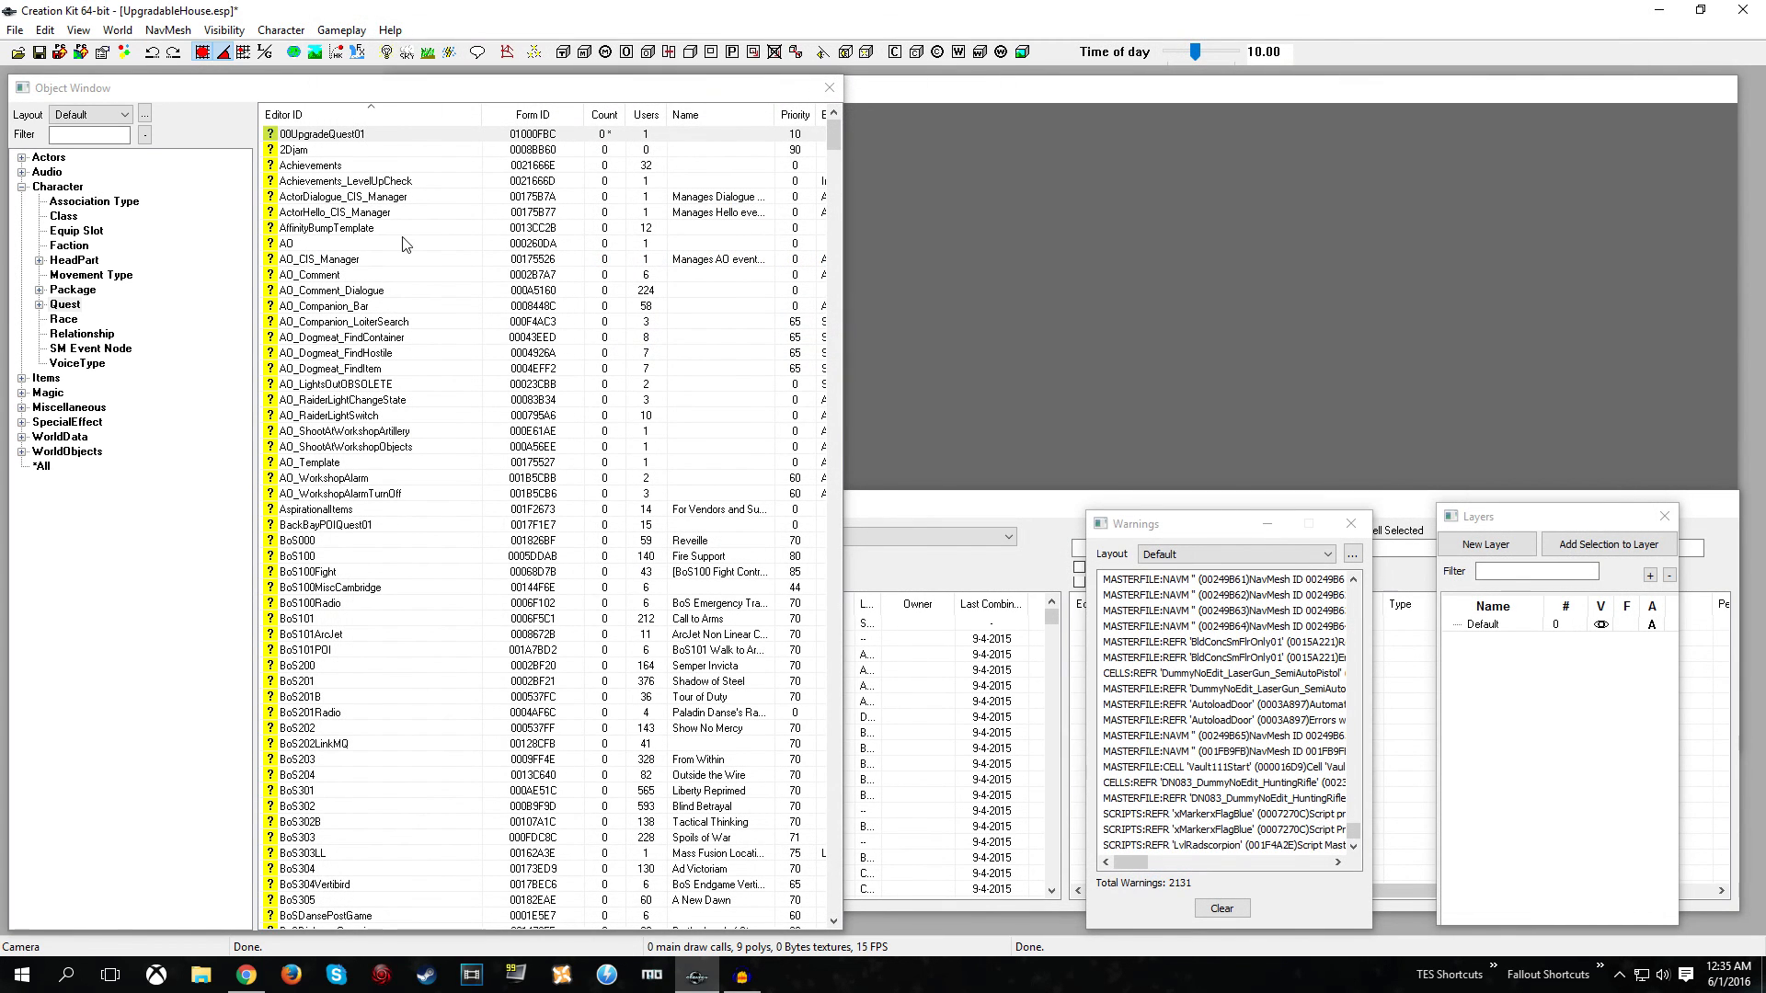